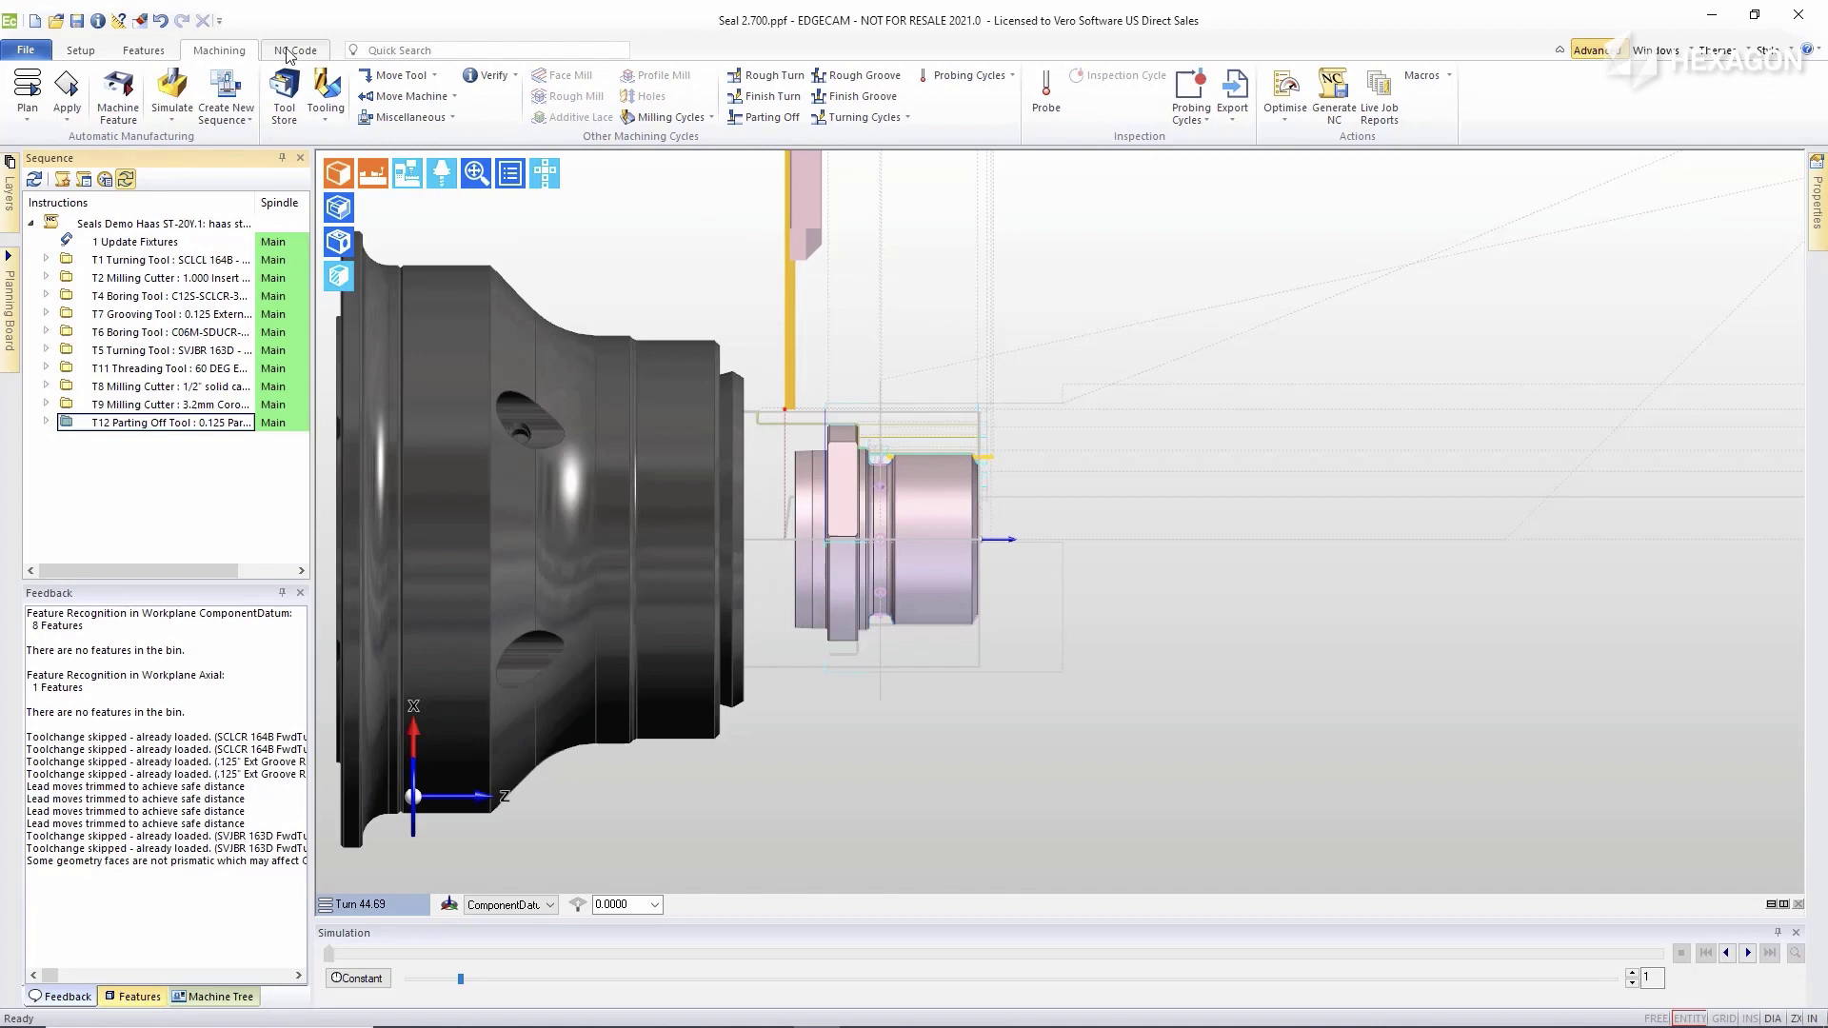
# Run the seal's machining simulation with the part shown as a Three Quarter Turn cutaway.
pyautogui.click(173, 85)
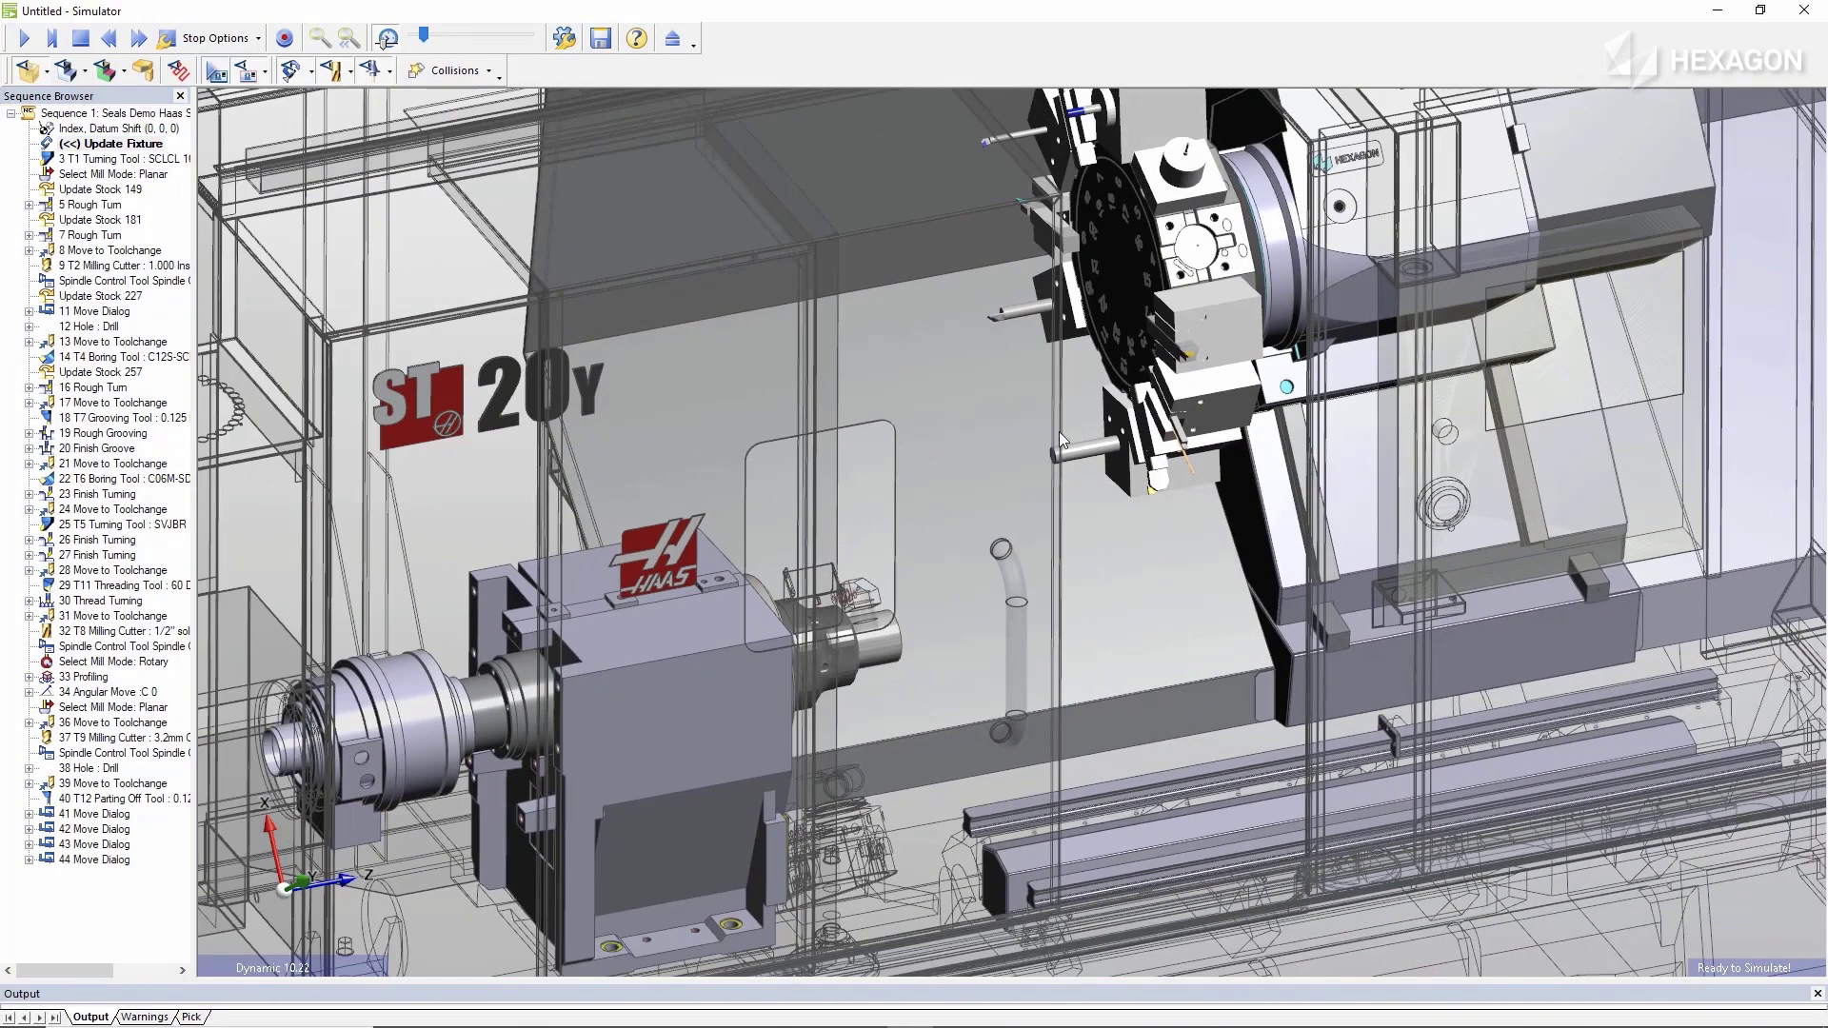
pyautogui.click(23, 38)
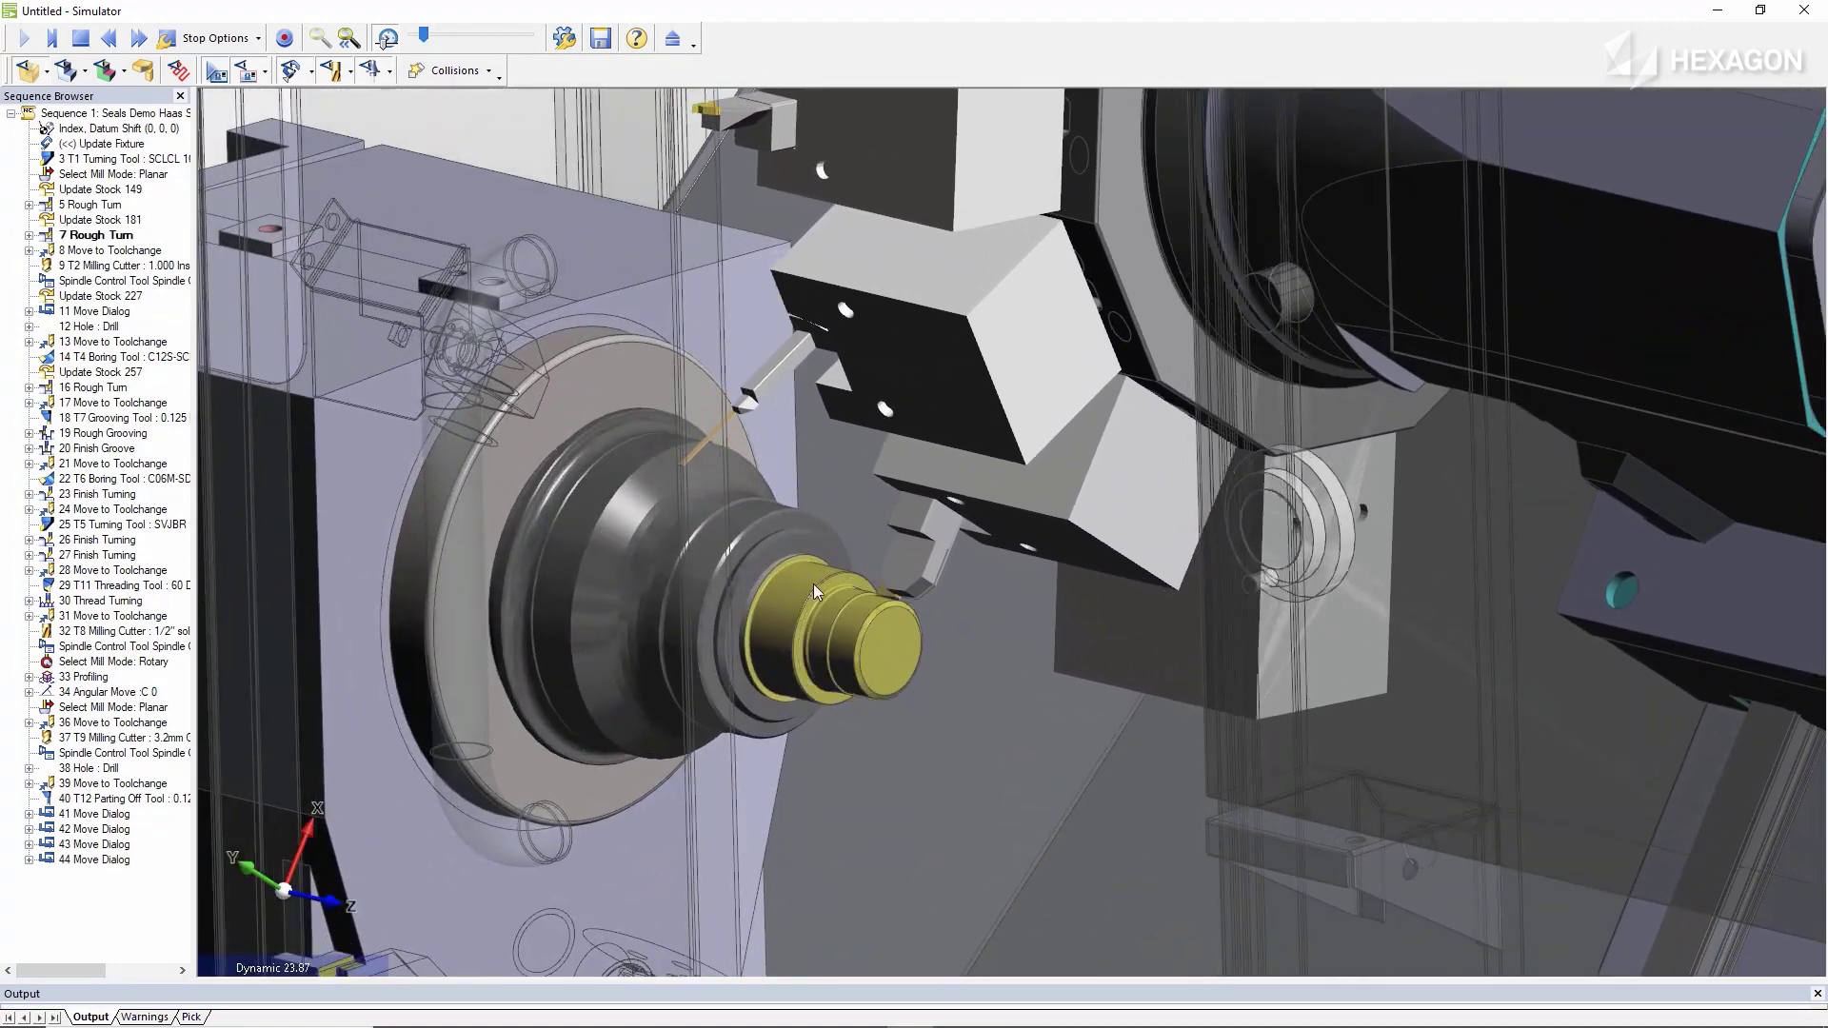
pyautogui.rightClick(814, 584)
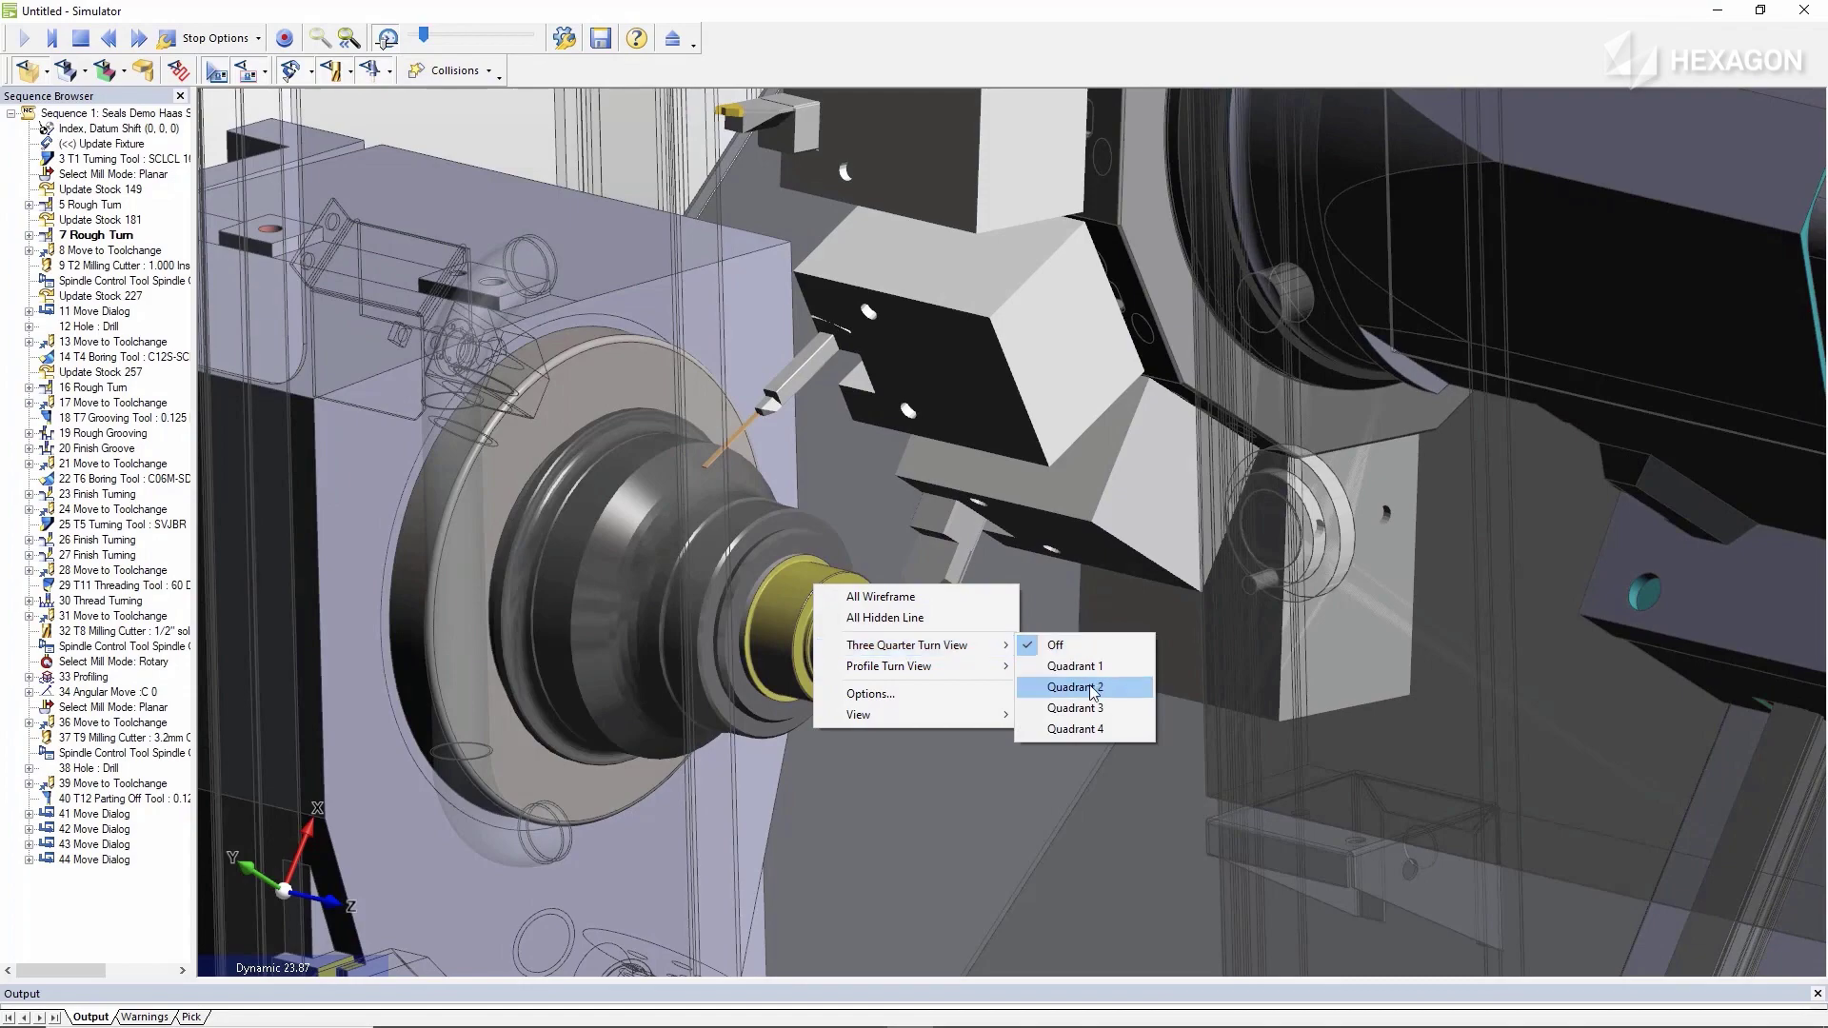
pyautogui.click(1033, 682)
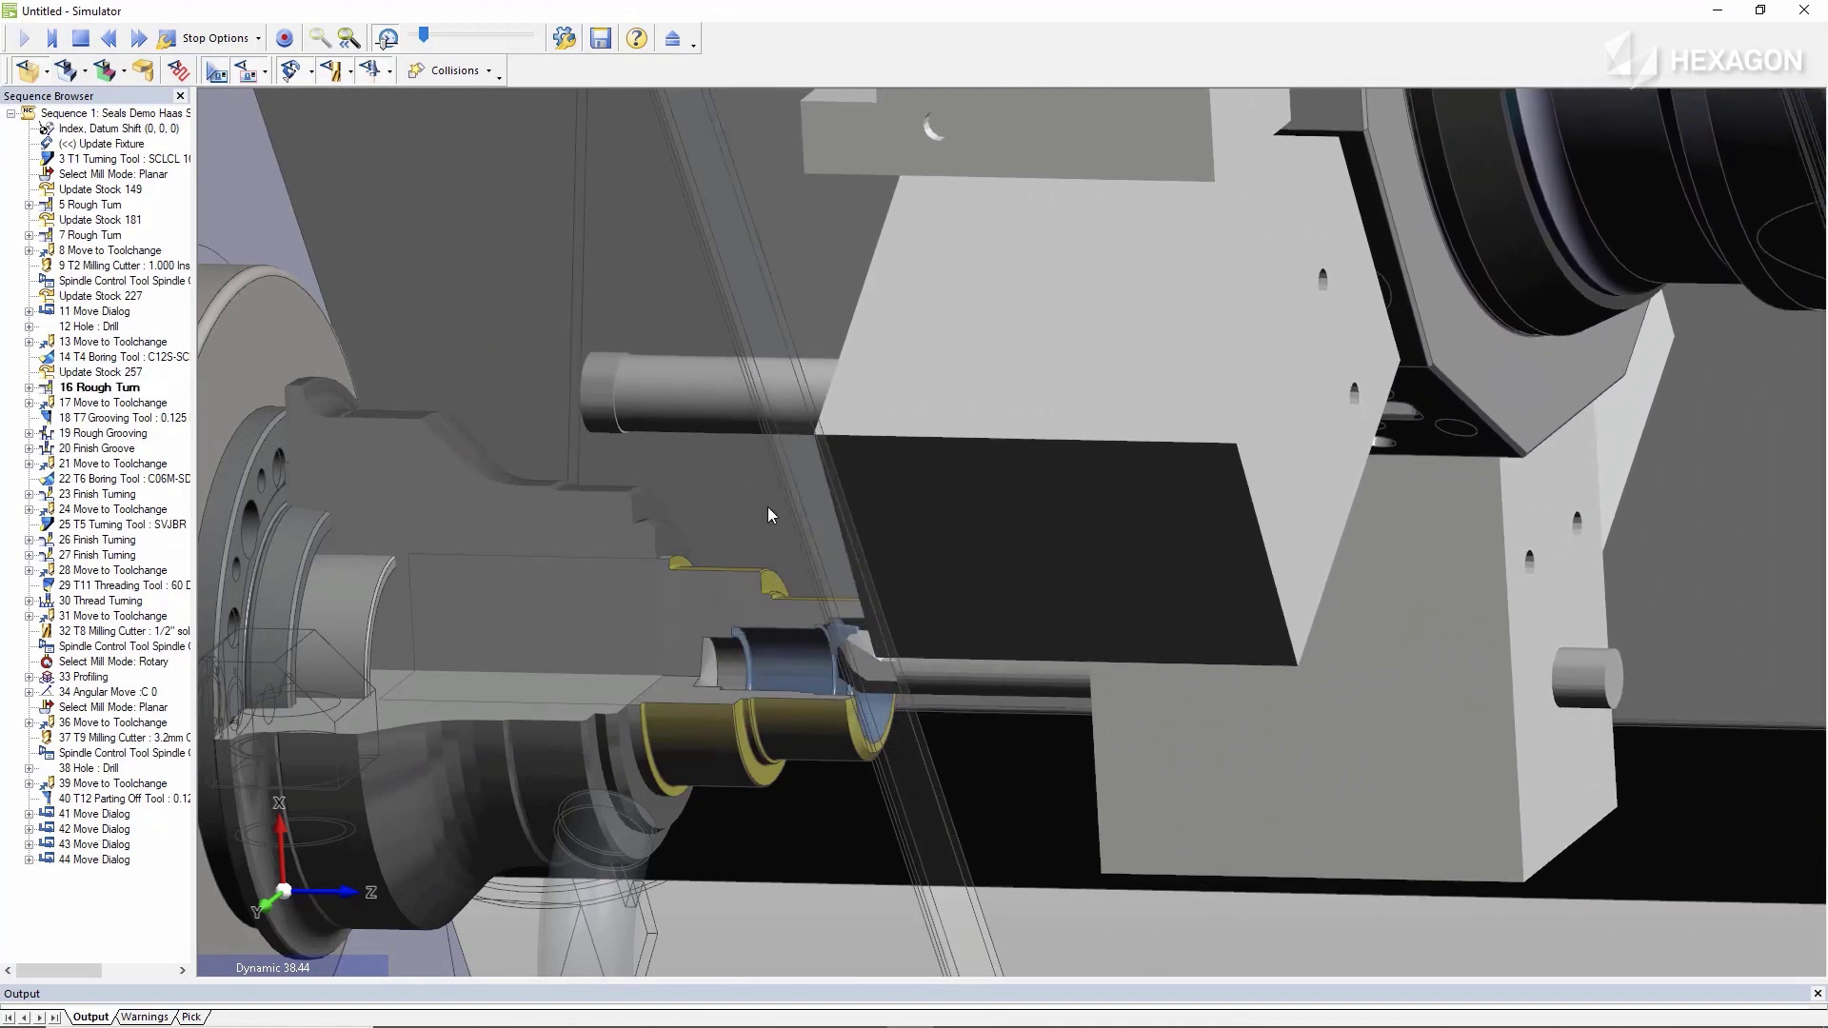
# Restore the full part view, speed up and orbit the simulation to the end, then close the Simulator.
pyautogui.rightClick(767, 507)
pyautogui.moveTo(843, 589)
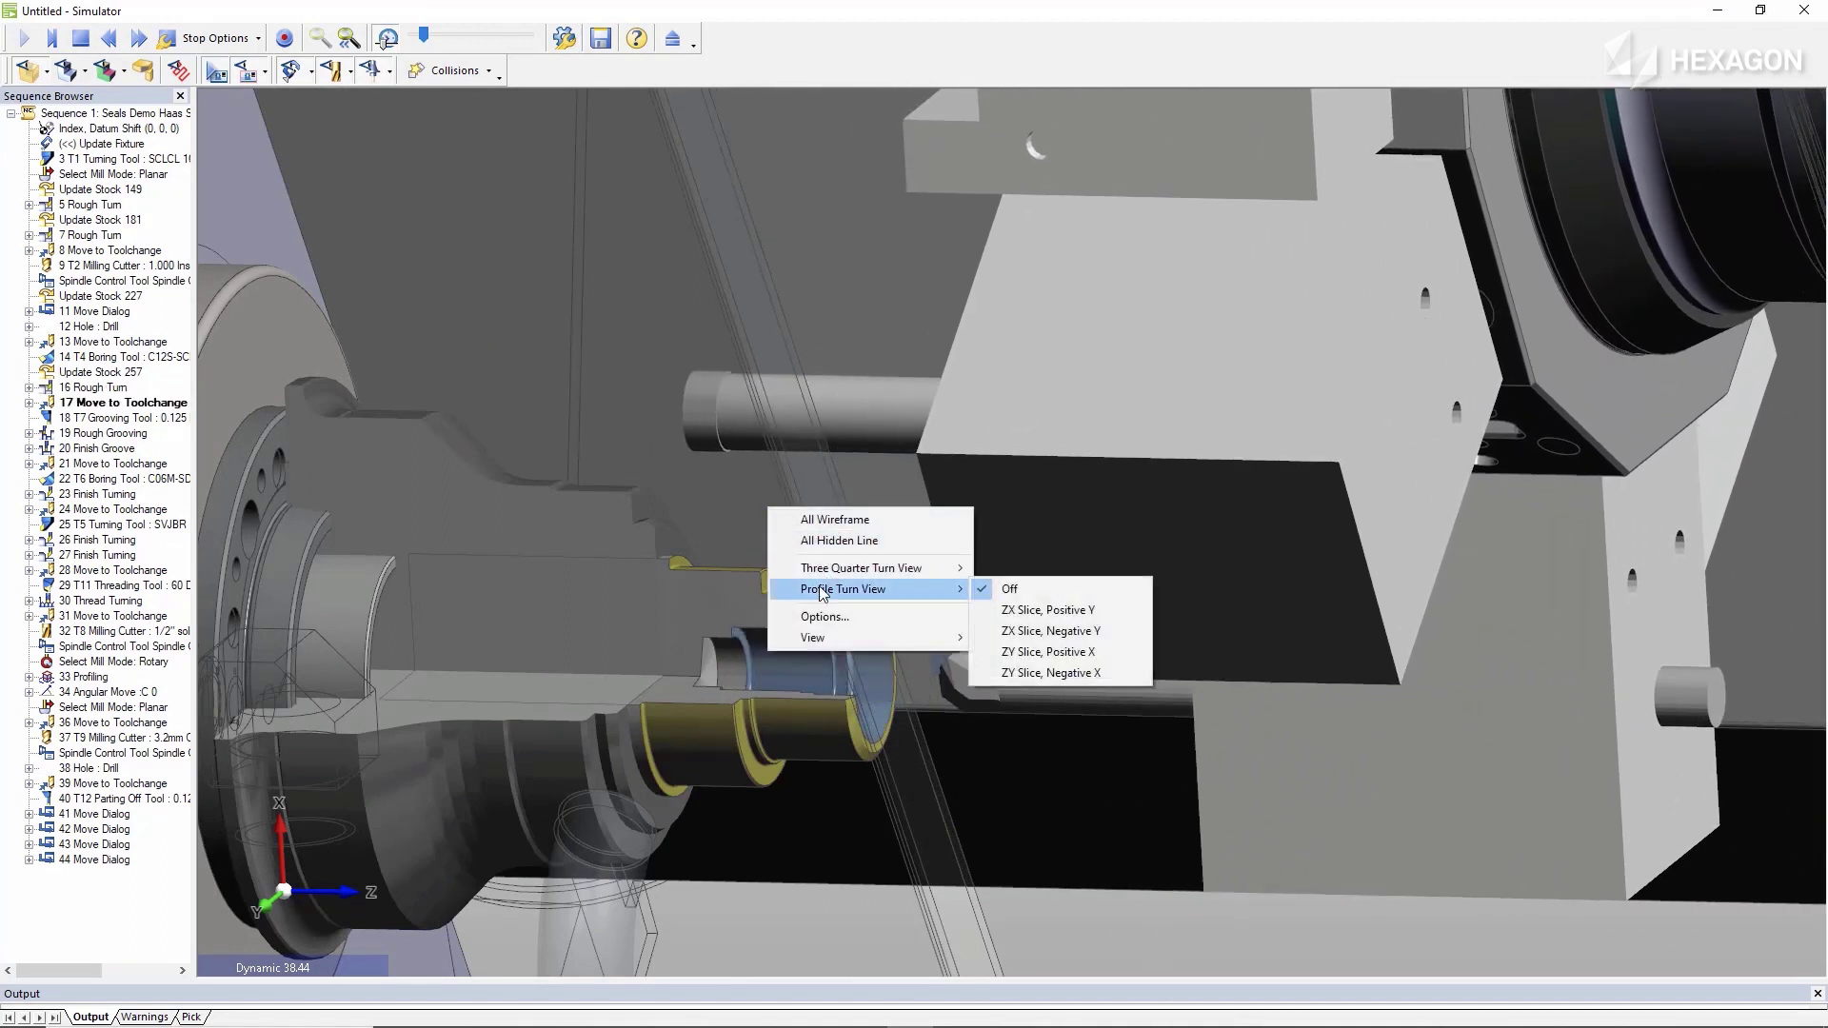
pyautogui.click(1010, 588)
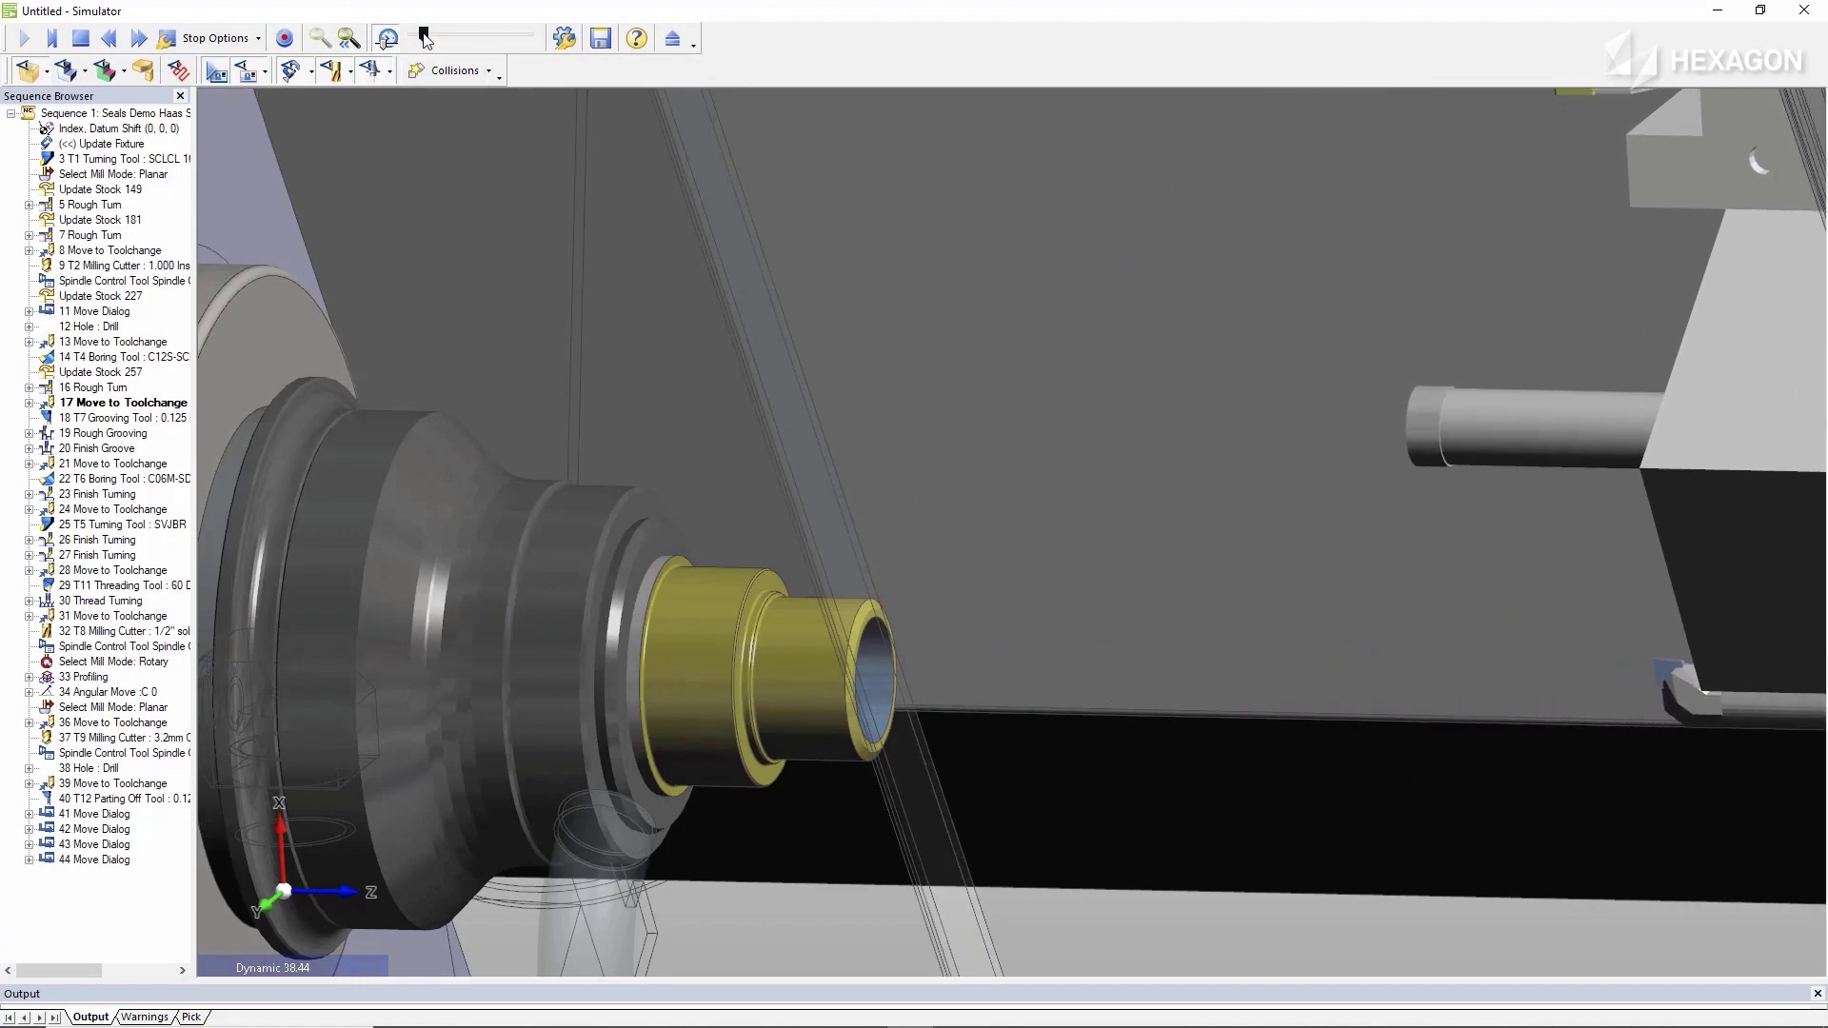
pyautogui.moveTo(424, 36); pyautogui.dragTo(473, 40)
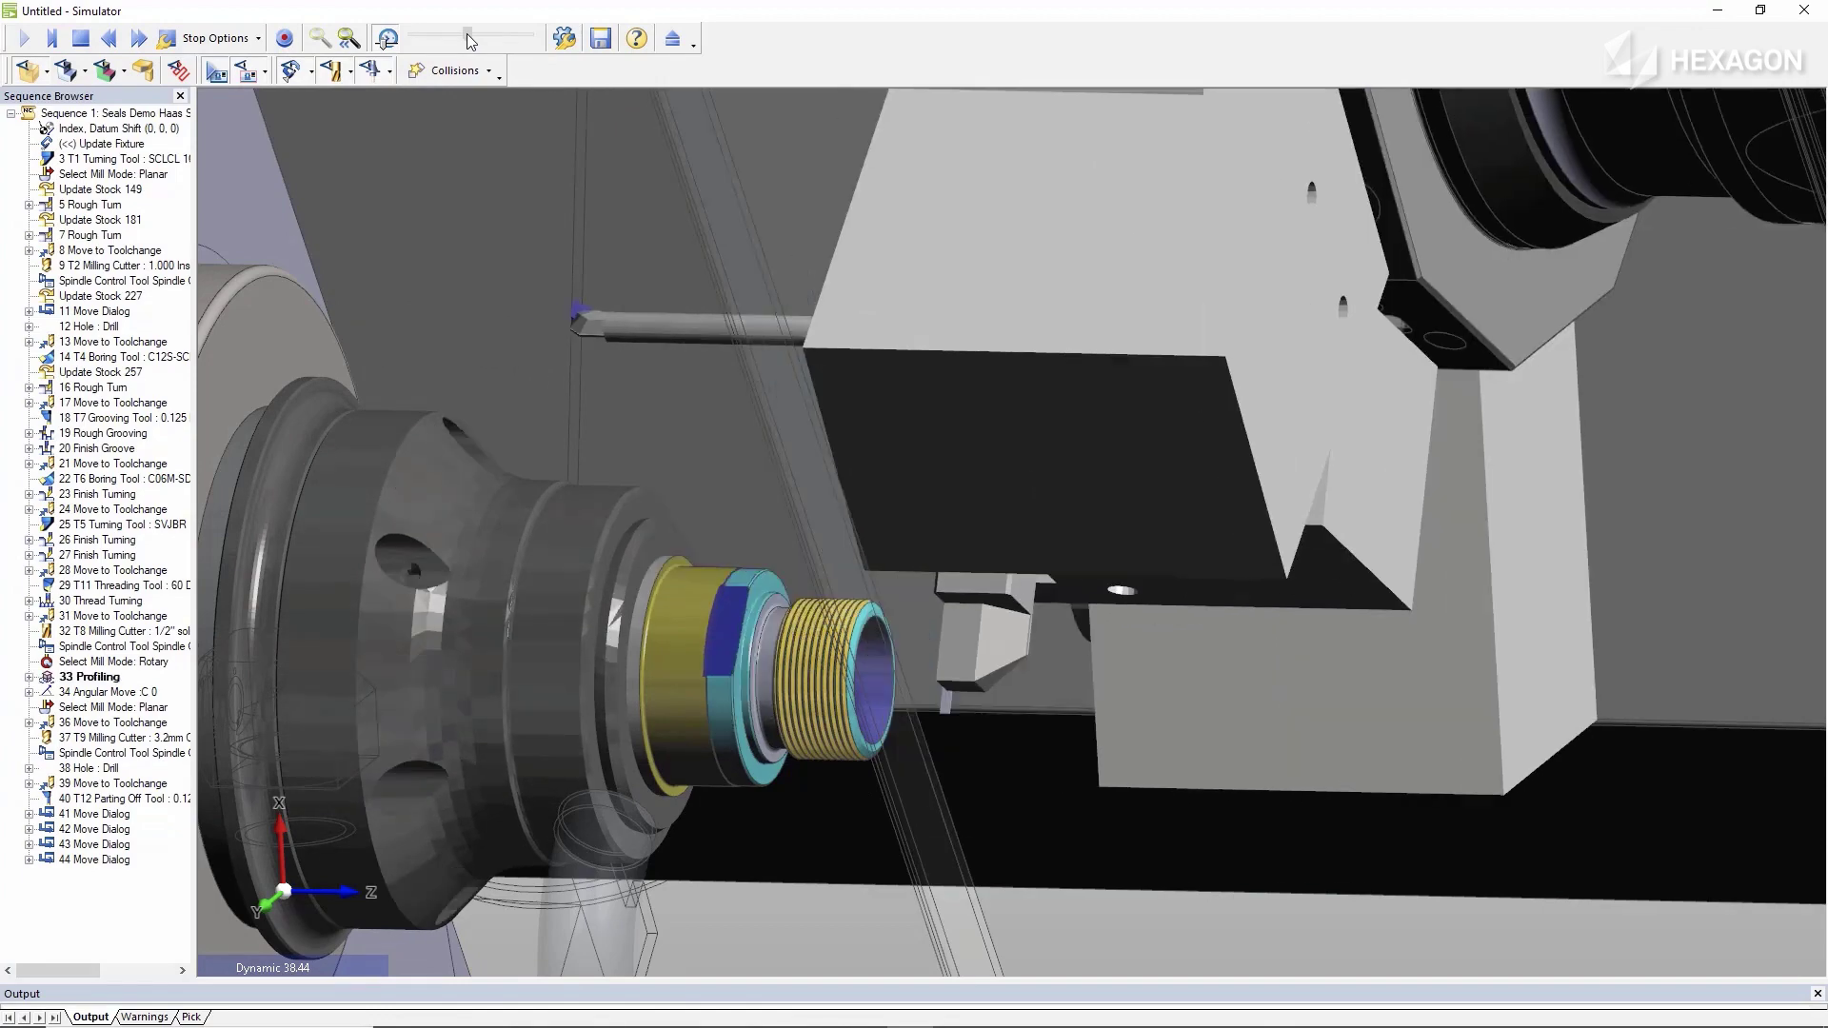
pyautogui.moveTo(711, 417); pyautogui.dragTo(780, 311, button='middle')
pyautogui.moveTo(754, 457); pyautogui.dragTo(827, 391, button='middle')
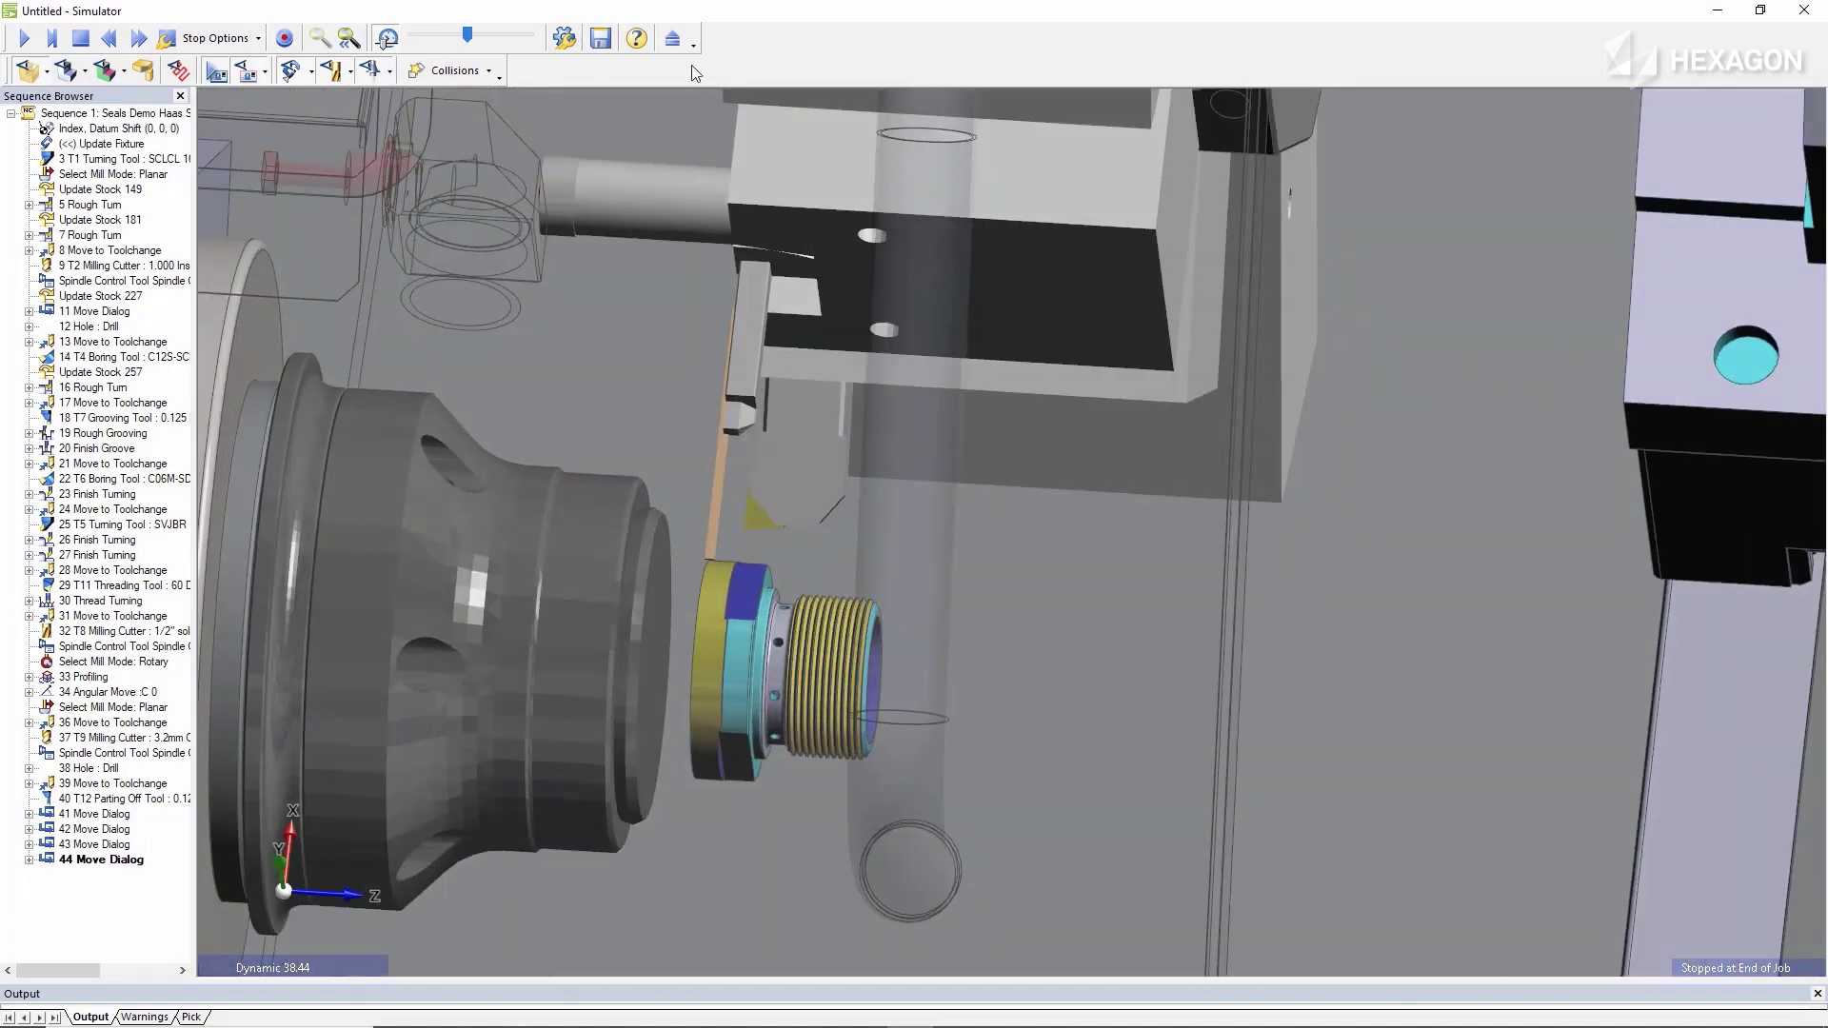
pyautogui.click(672, 39)
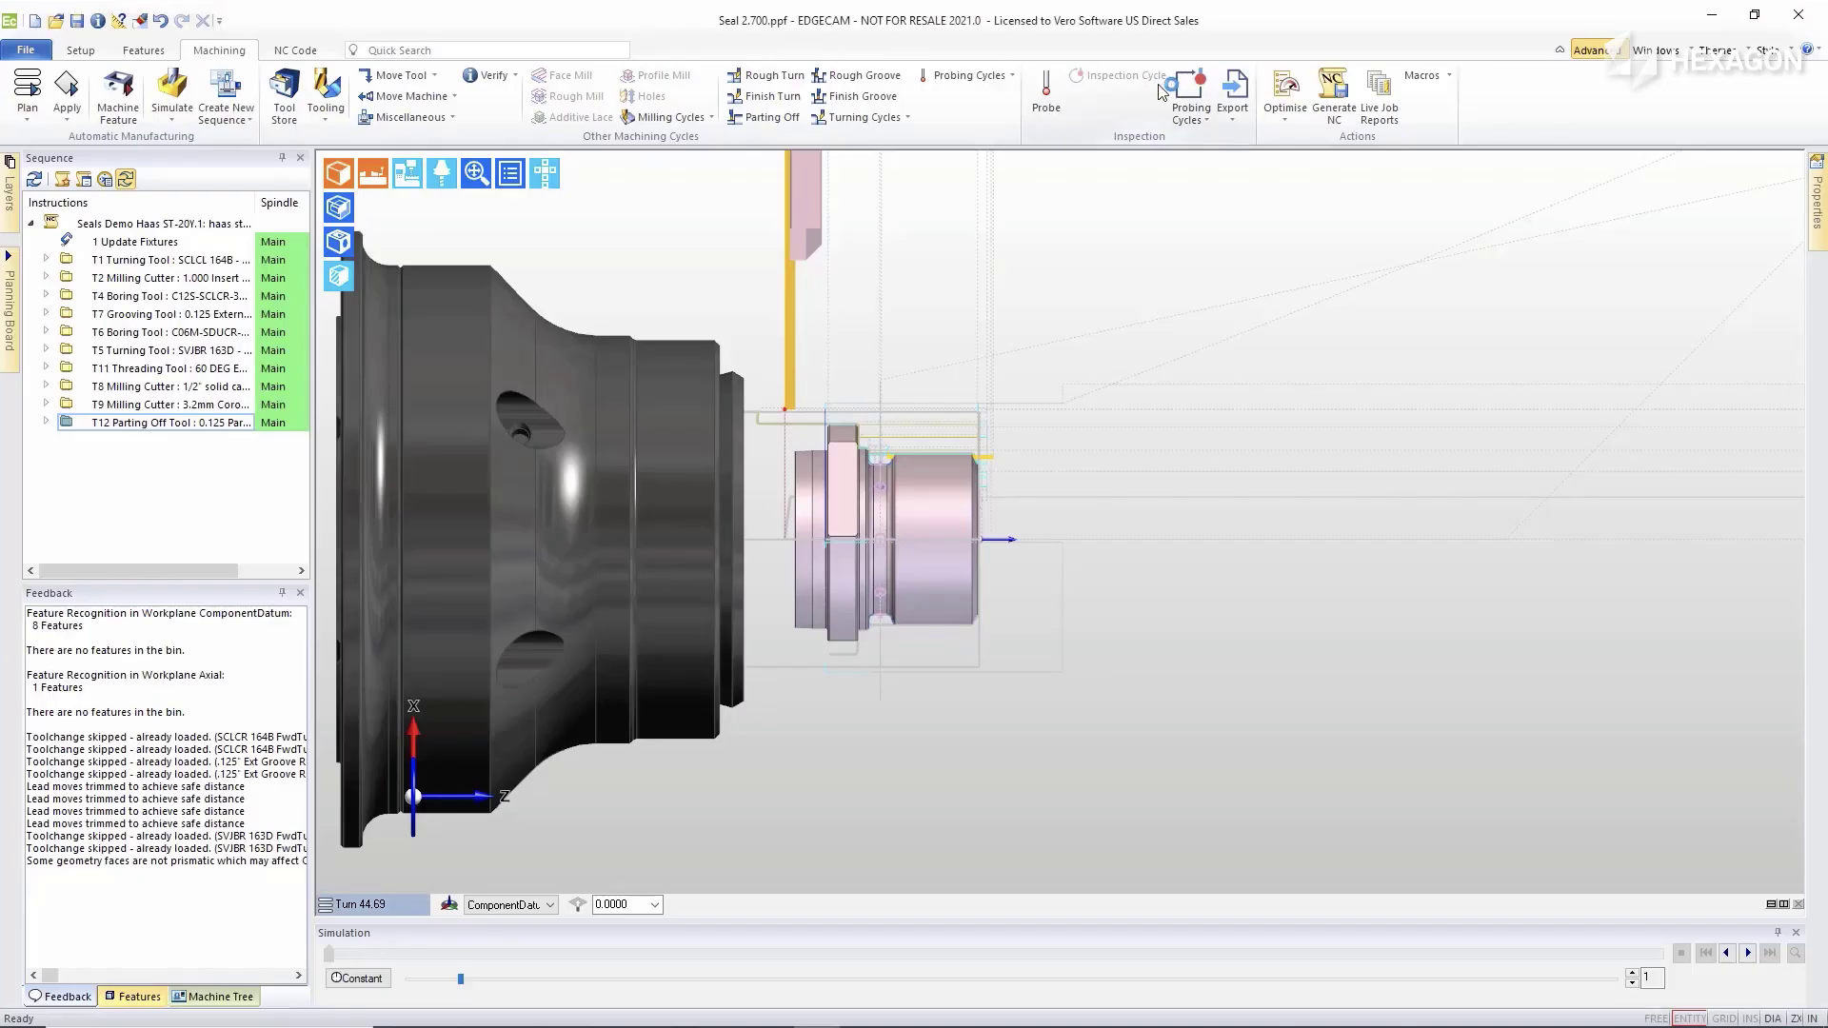
# Generate the seal's NC code, overwriting the existing NC file.
pyautogui.click(1332, 95)
pyautogui.click(1045, 467)
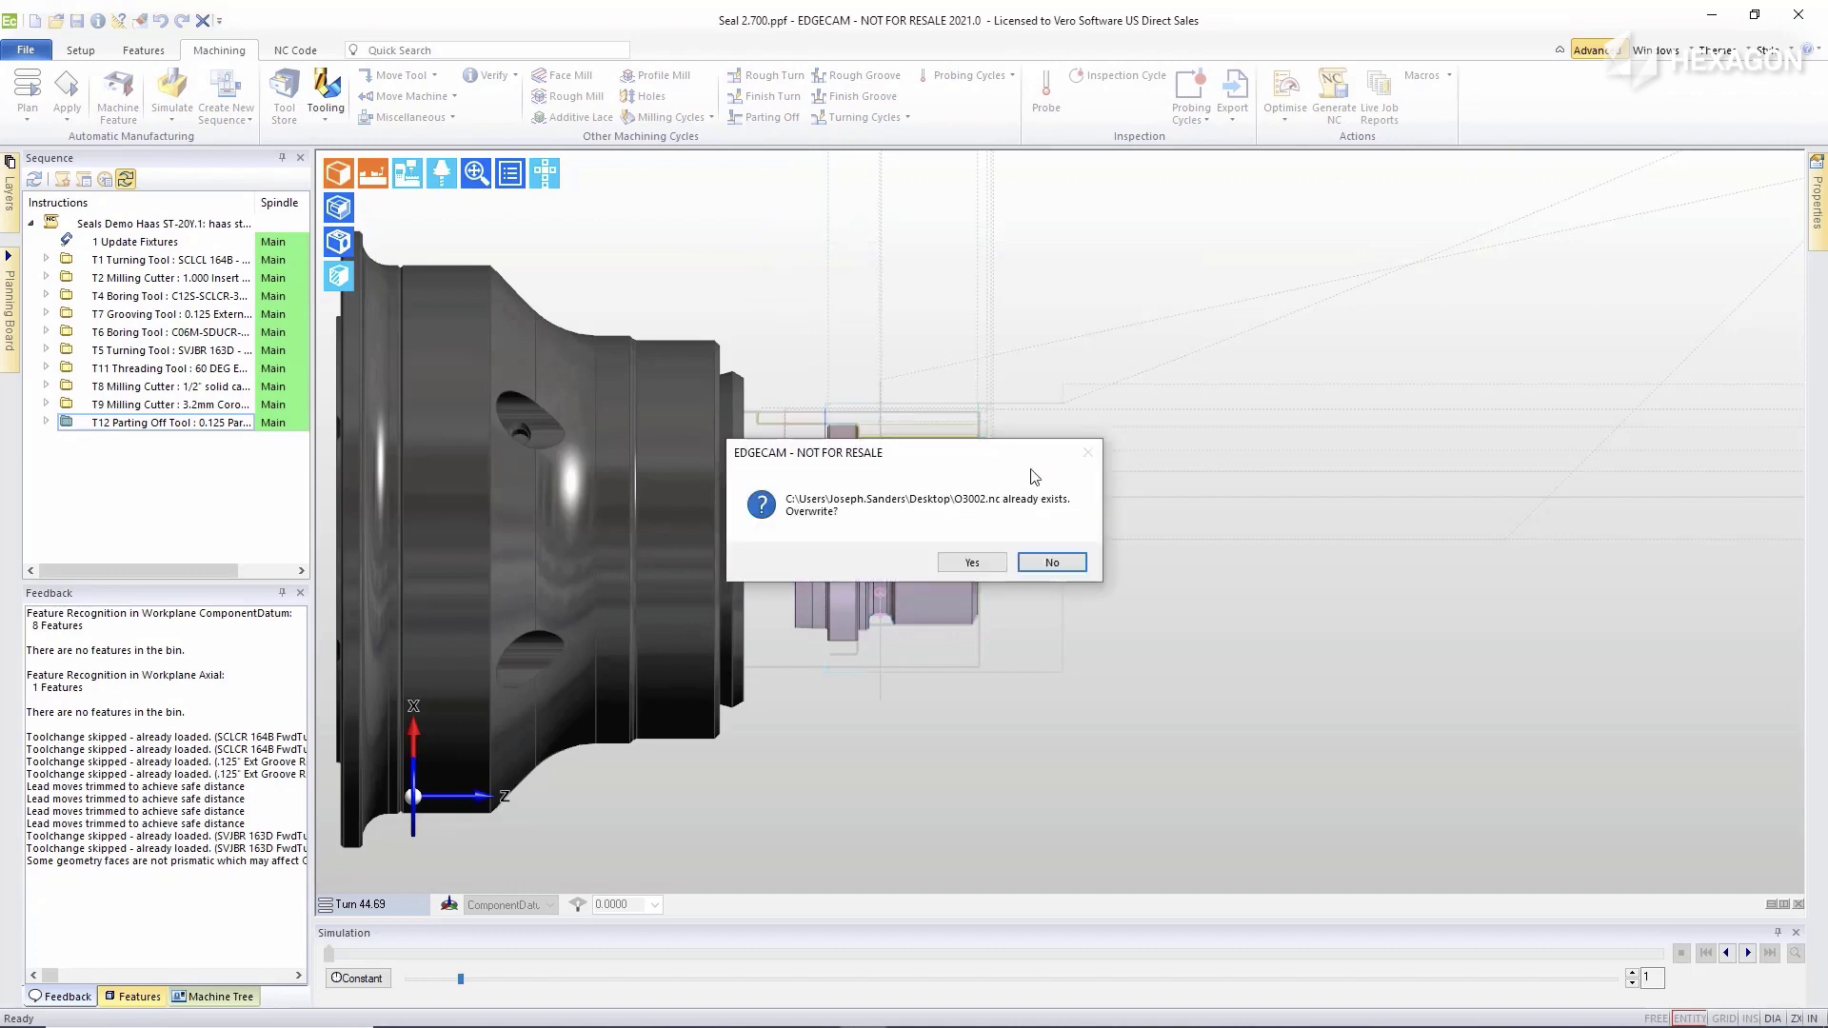
pyautogui.click(964, 559)
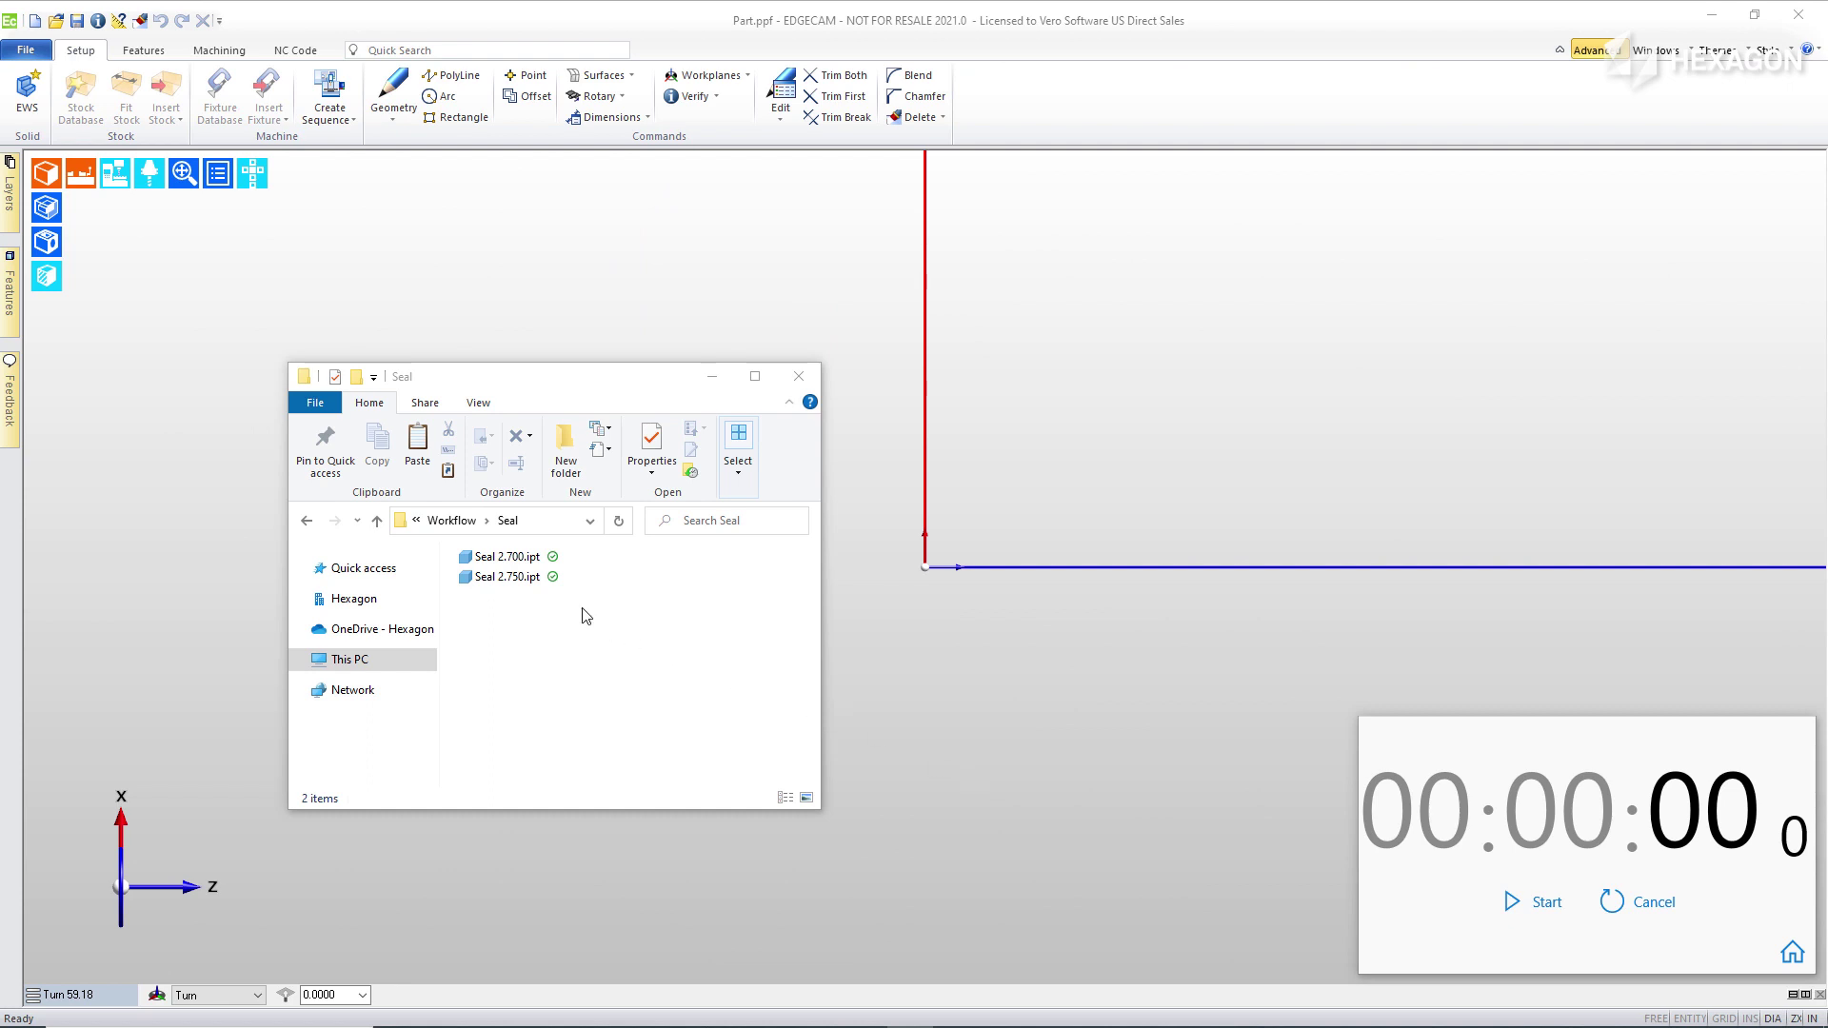
# Drag Seal 2.700.ipt onto the canvas as the turning part and minimize Explorer.
pyautogui.moveTo(478, 559); pyautogui.dragTo(1095, 479)
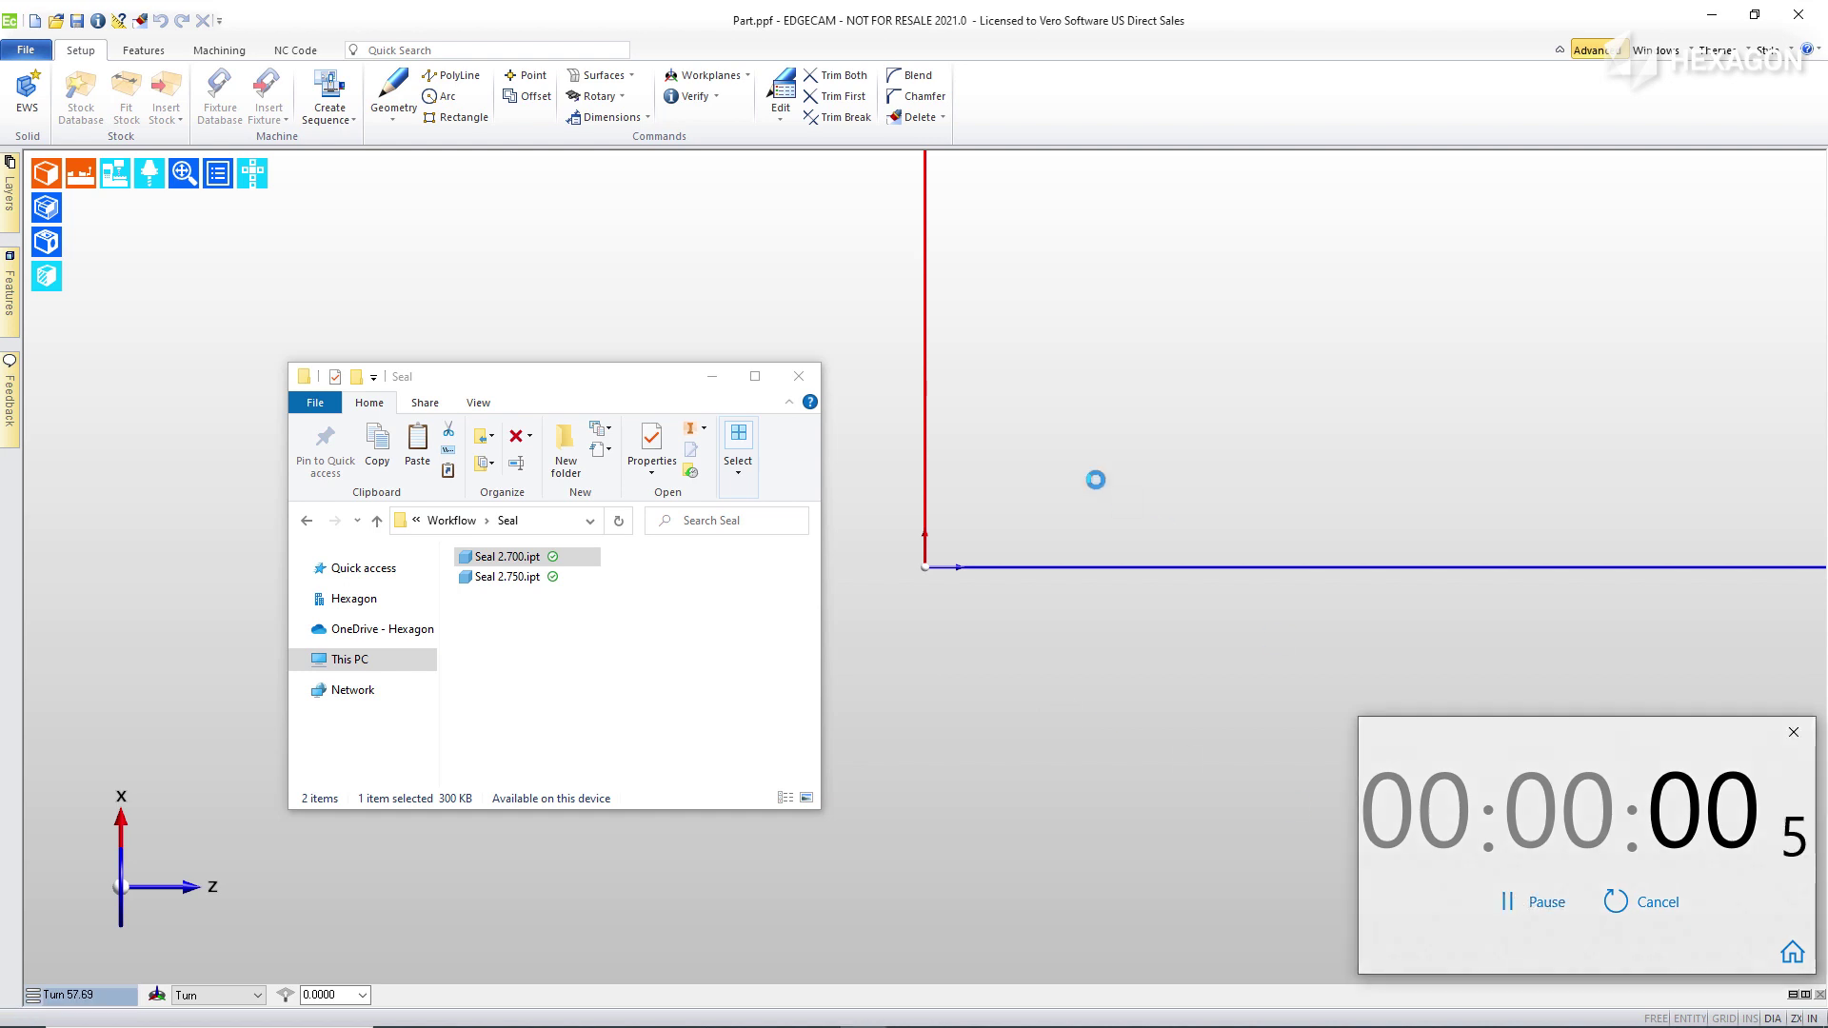
pyautogui.click(712, 377)
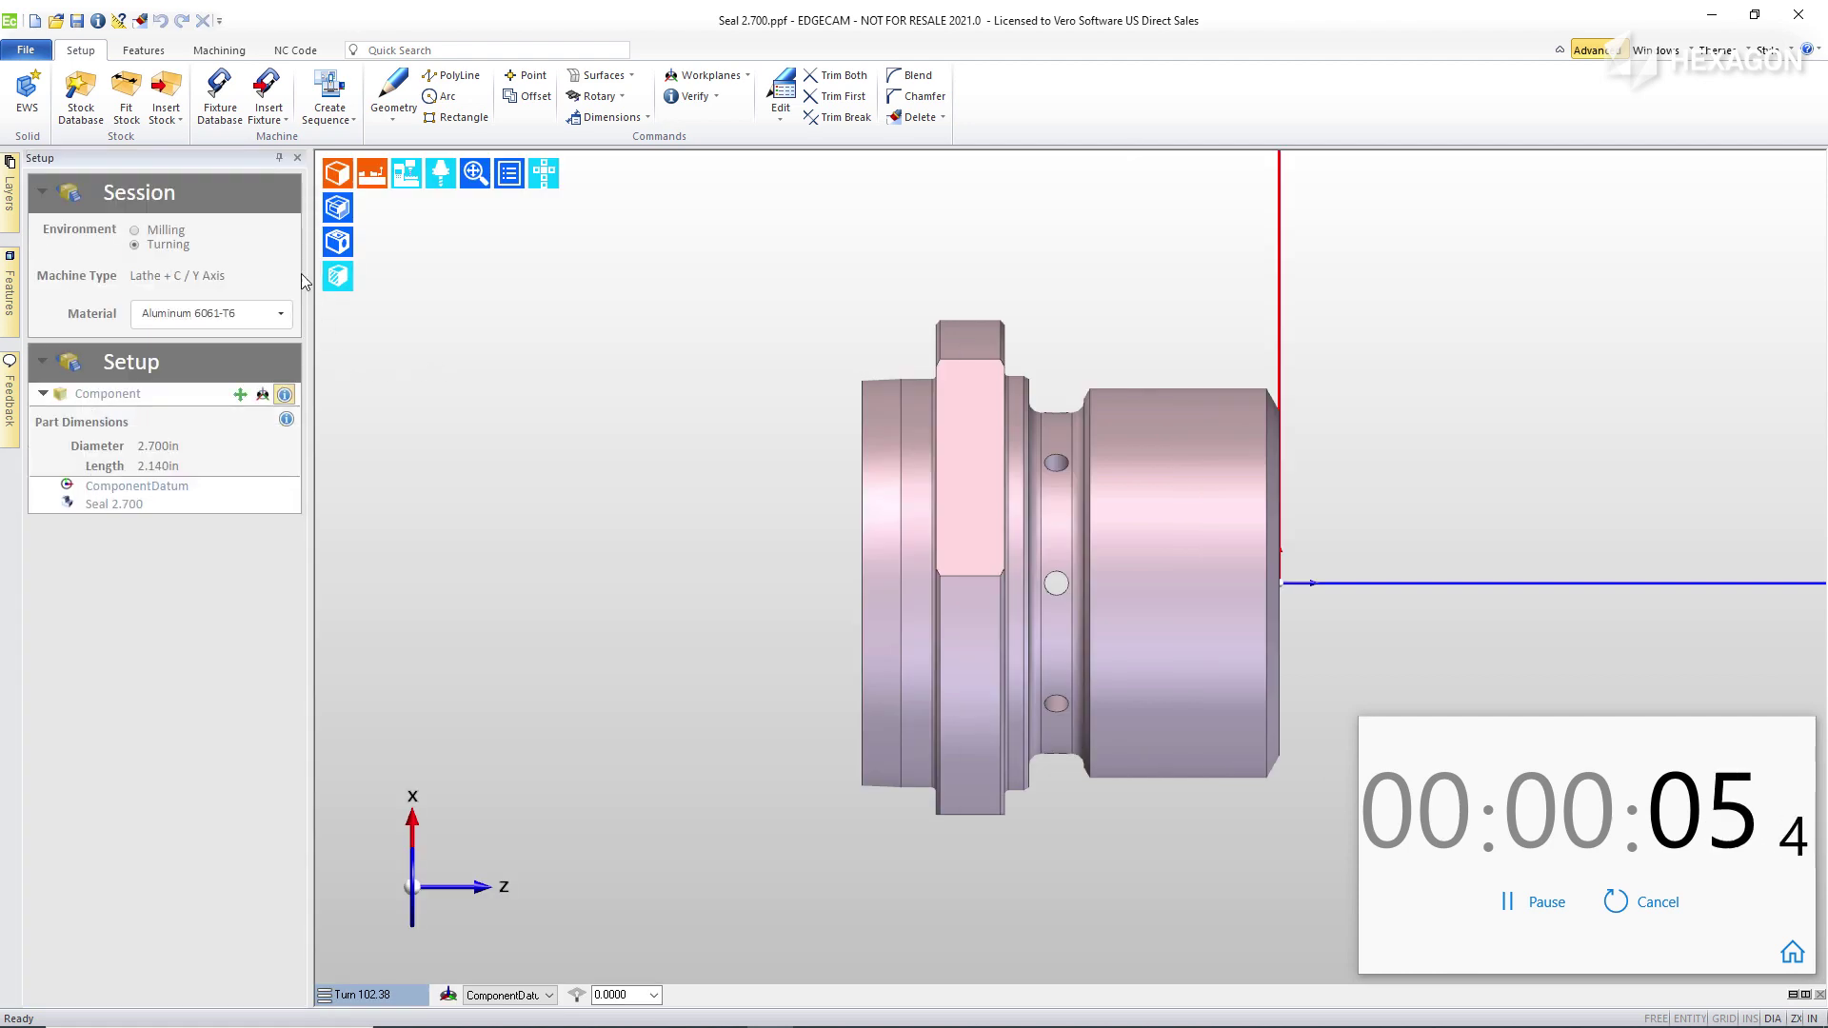
# Fit stock 6 in long (locked) with 0.025 in front face offset and 2.38 in diameter.
pyautogui.click(126, 98)
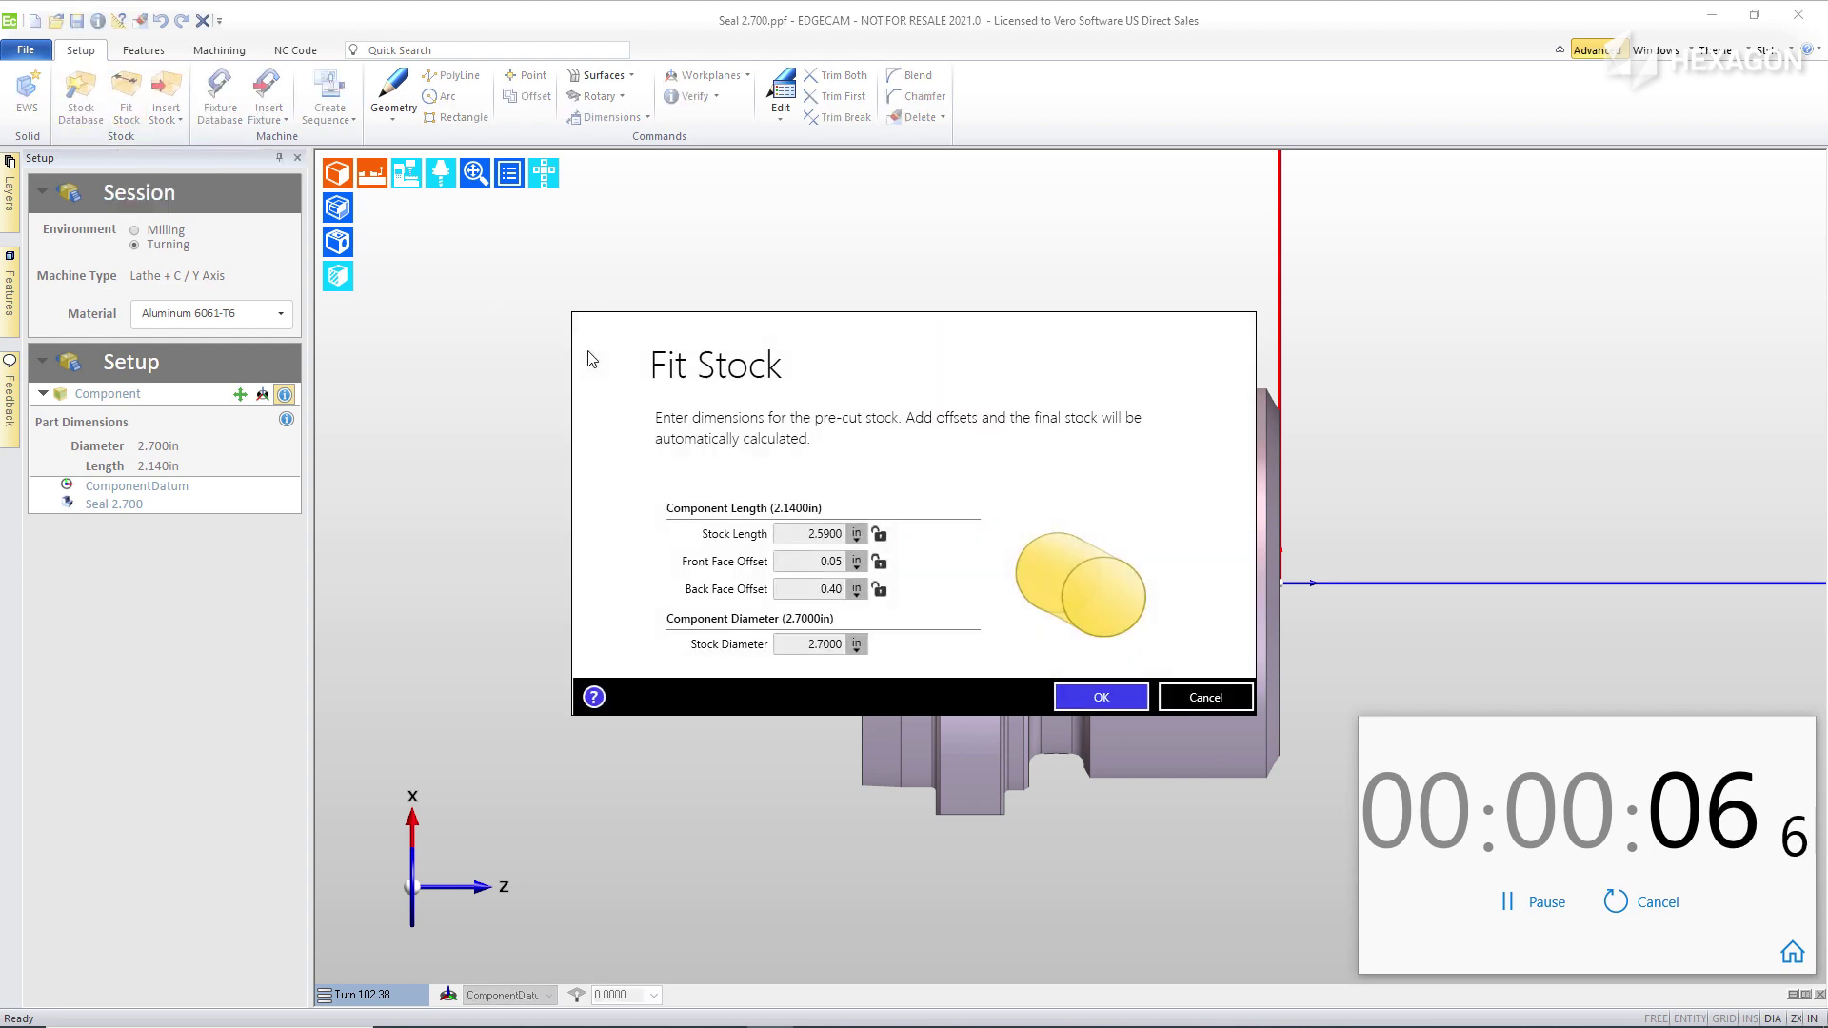
pyautogui.click(788, 532)
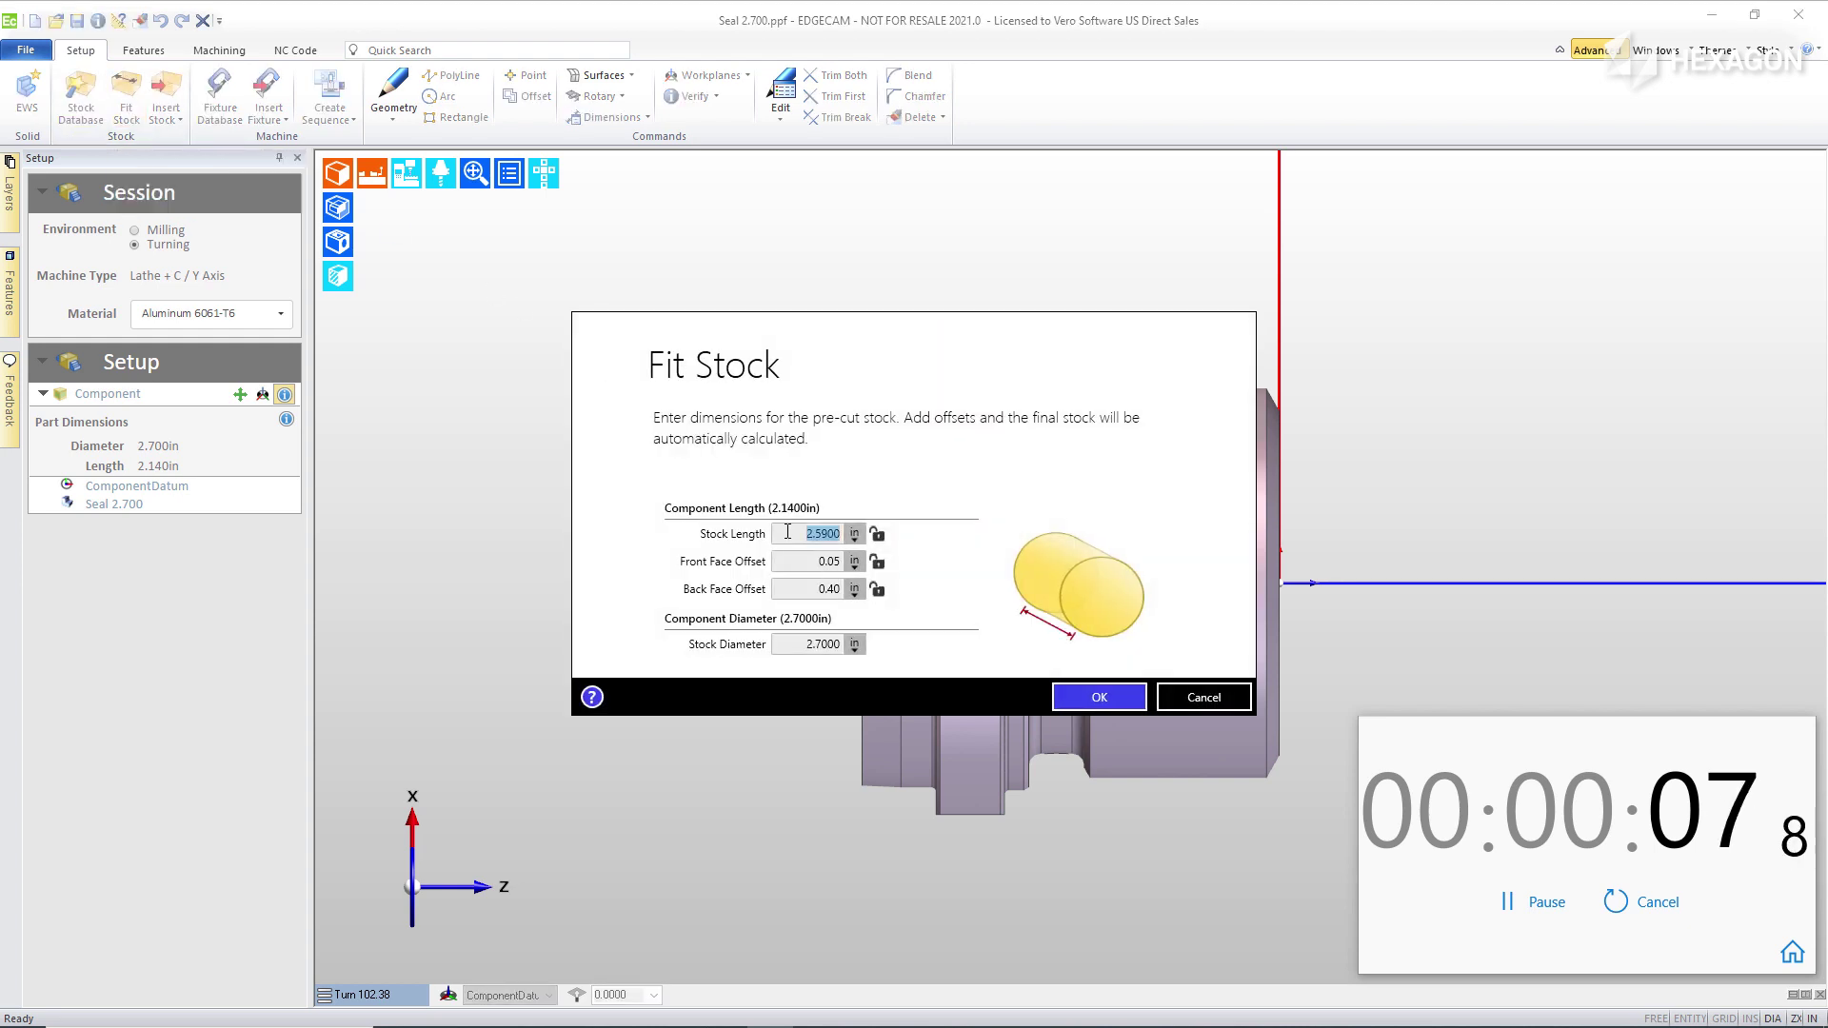
pyautogui.write('6')
pyautogui.click(798, 560)
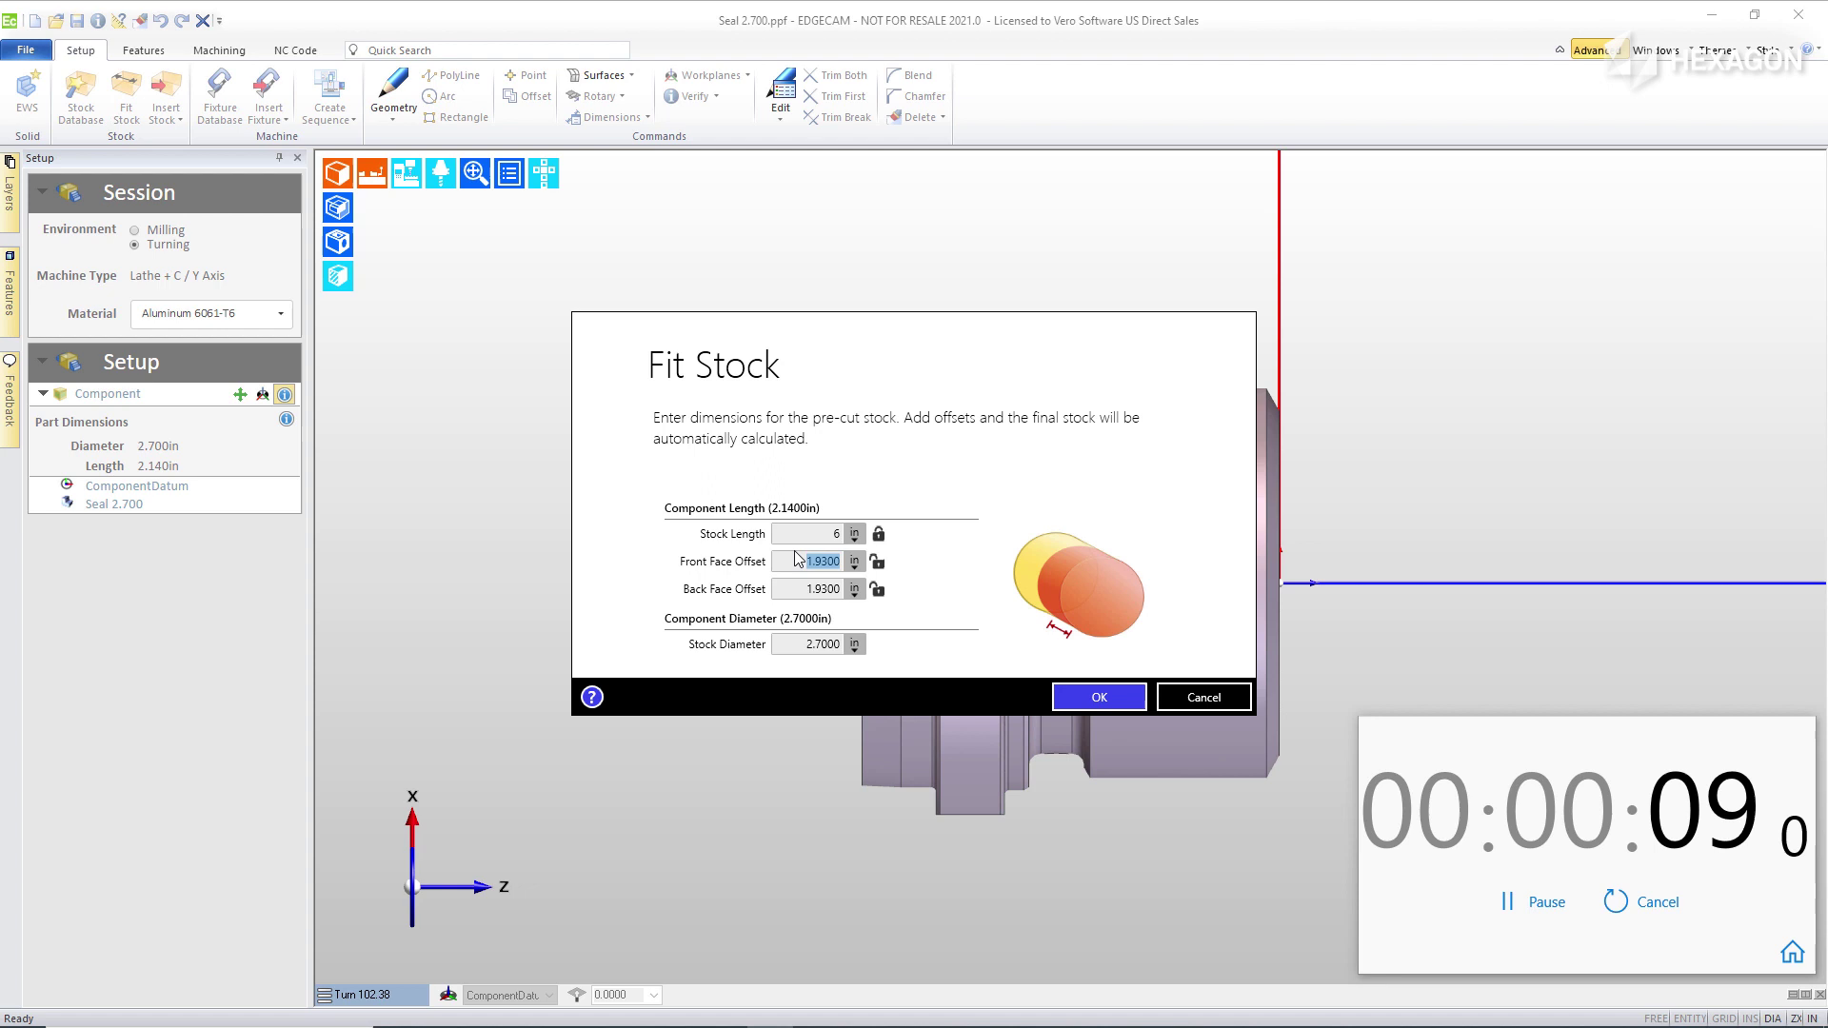
pyautogui.write('0.025')
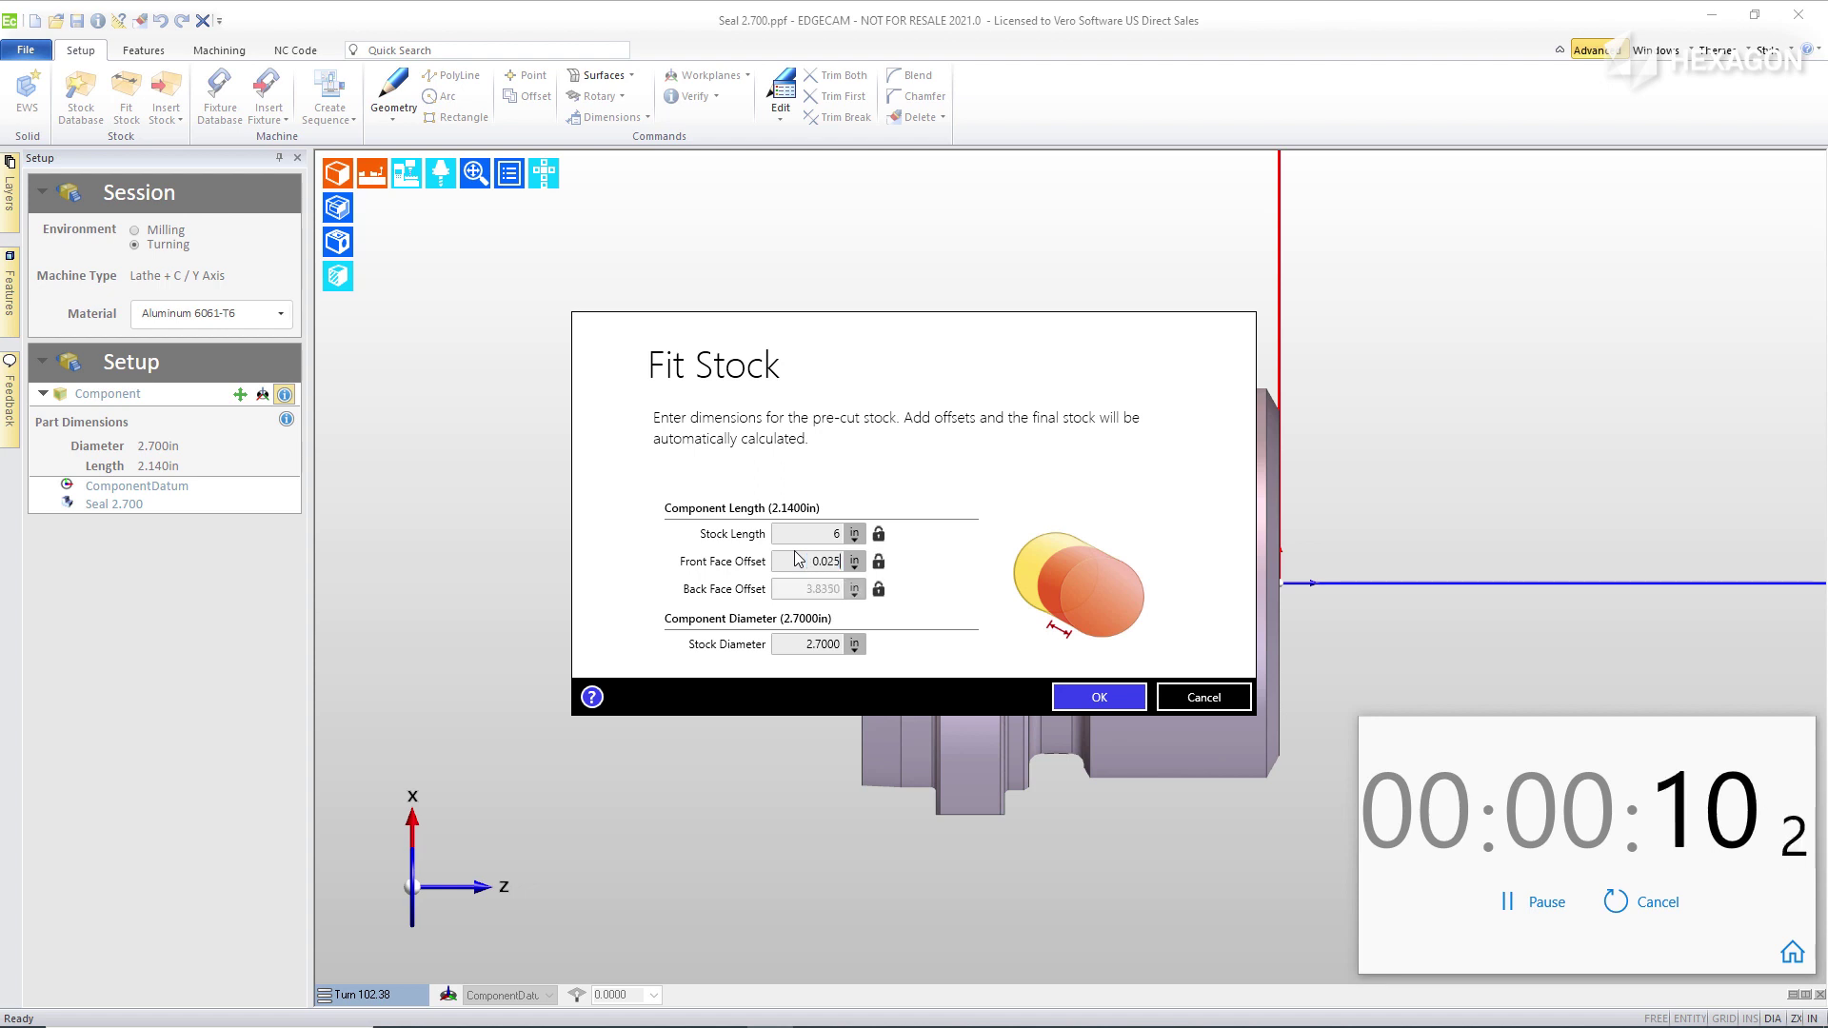
pyautogui.click(789, 648)
pyautogui.write('2')
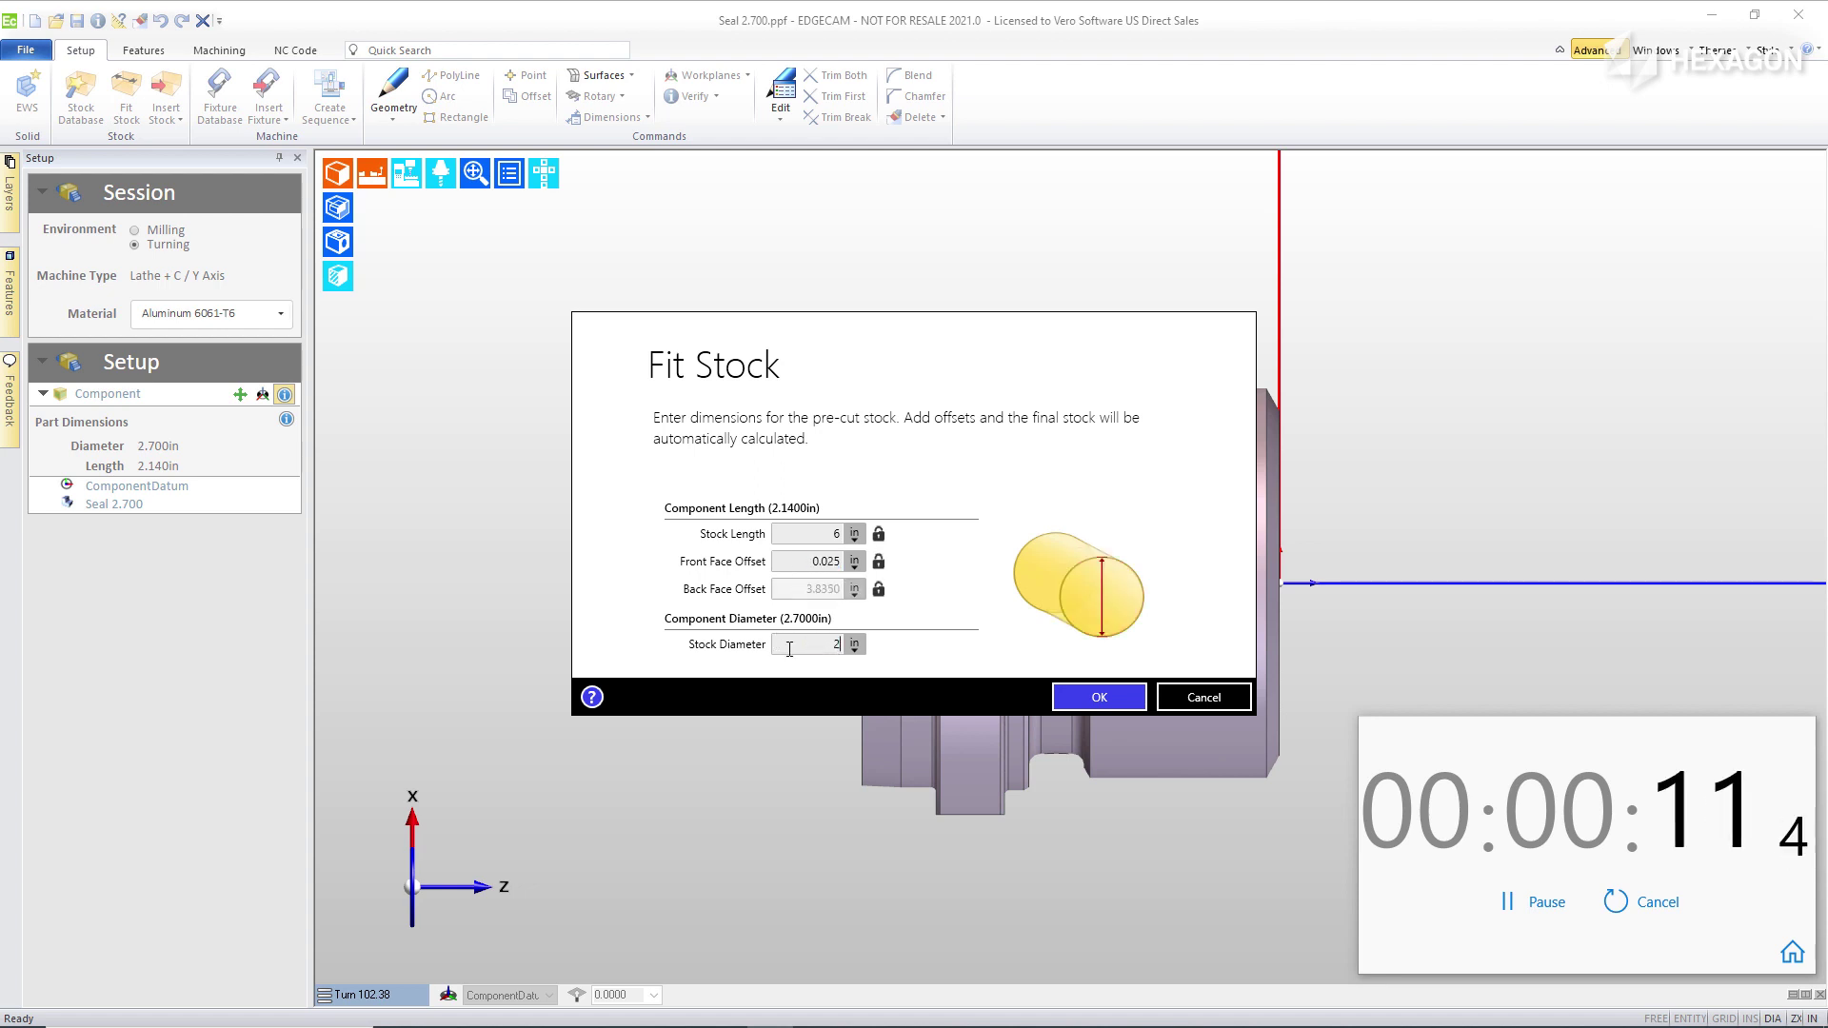
pyautogui.write('.38')
pyautogui.press('Return')
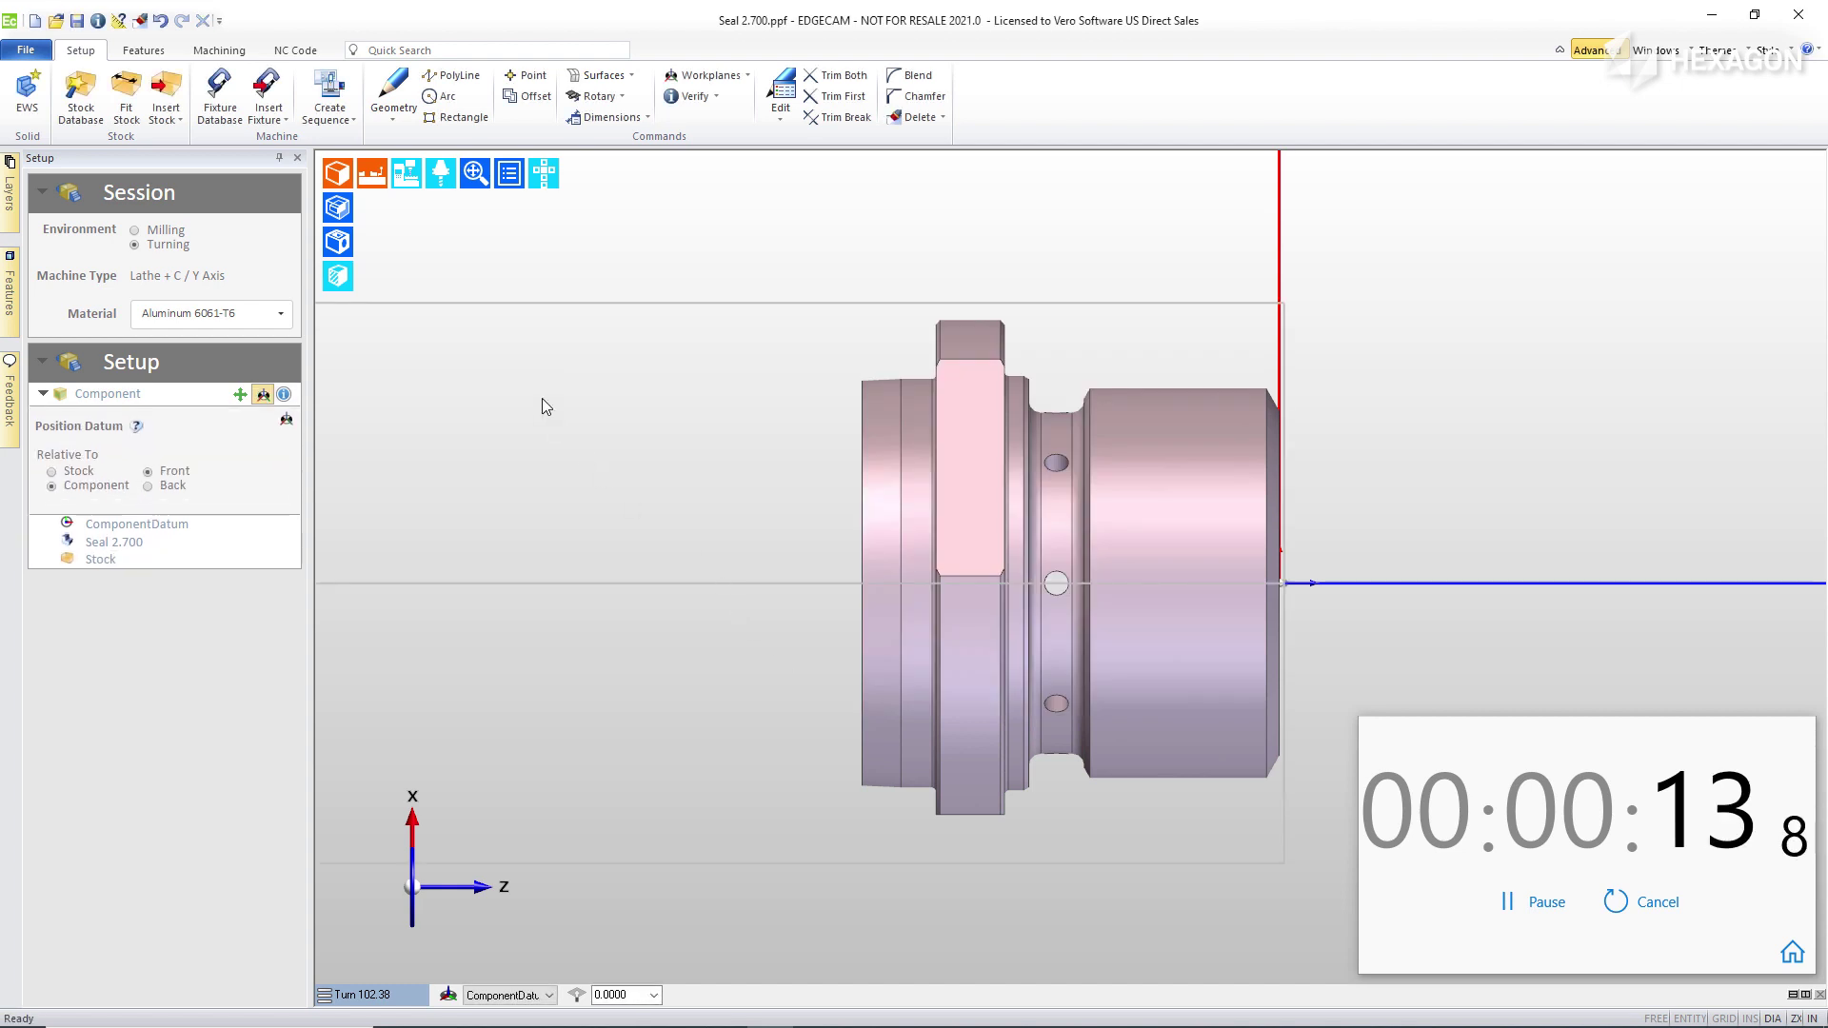
# Fix the seal in a Royal QG 44061 chuck collet with 2.5 in part stick-out.
pyautogui.click(220, 95)
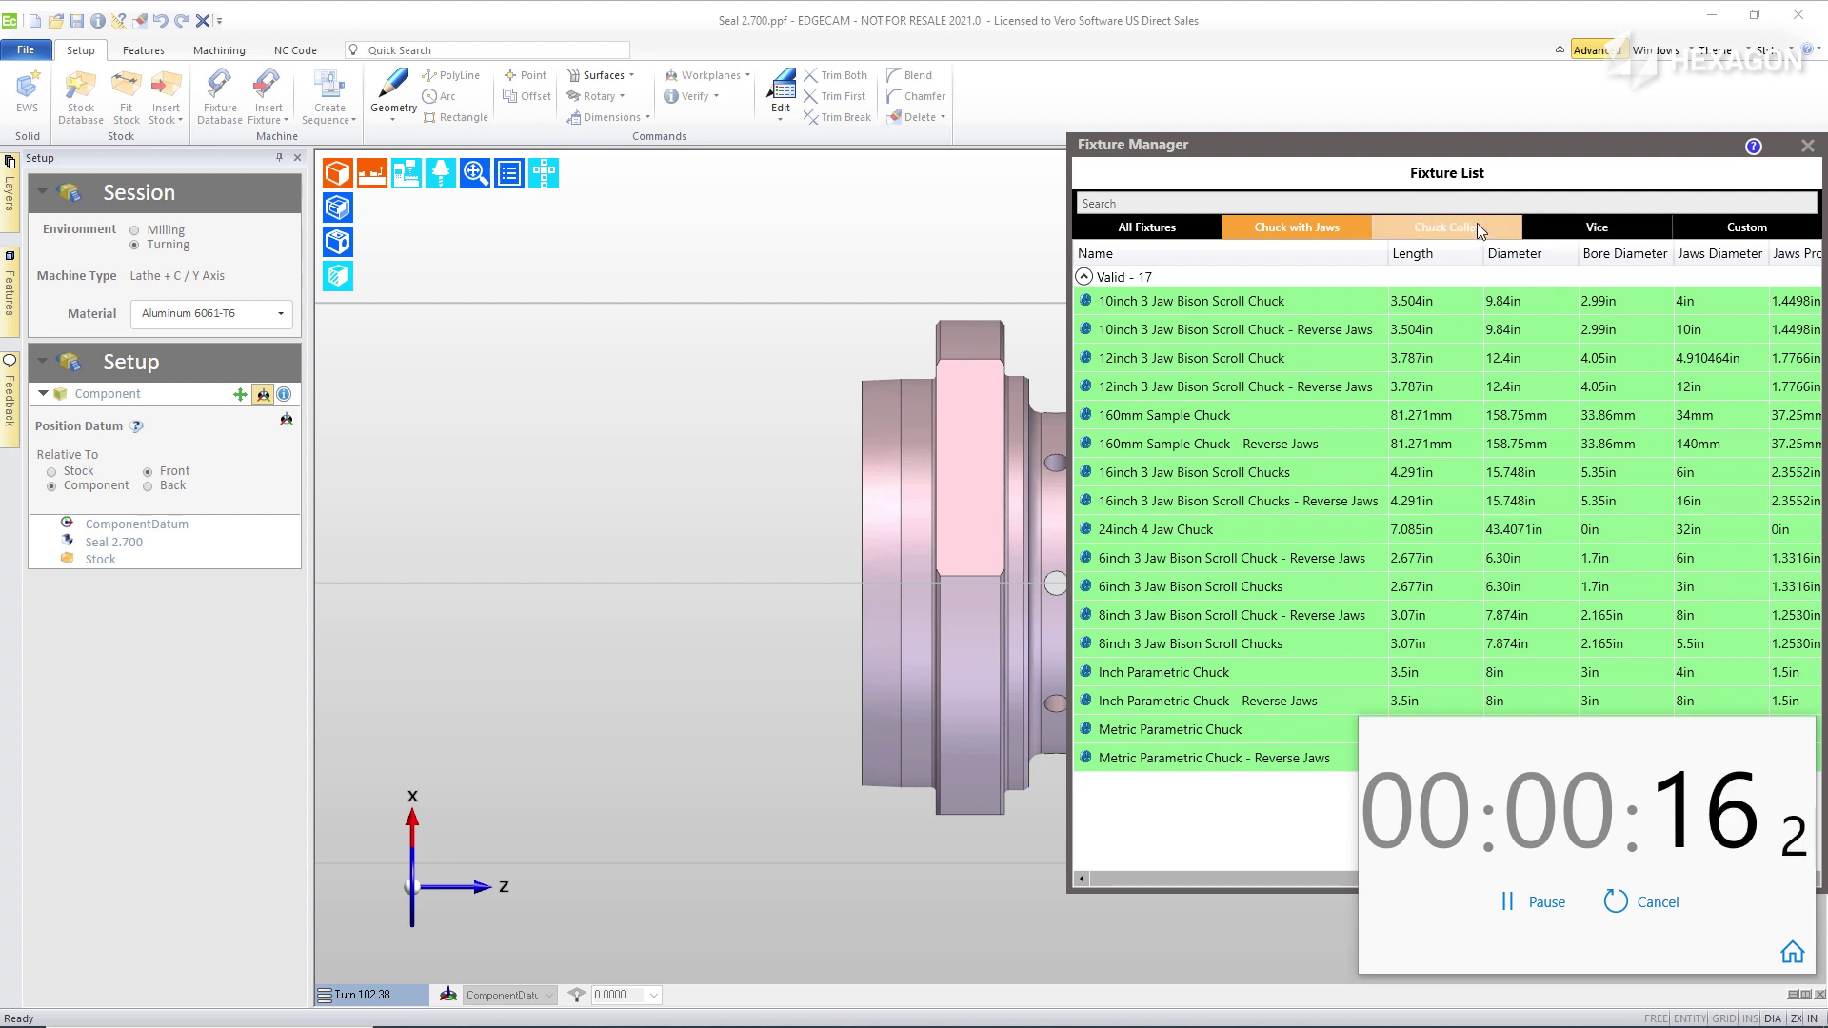
pyautogui.click(1478, 226)
pyautogui.click(1142, 331)
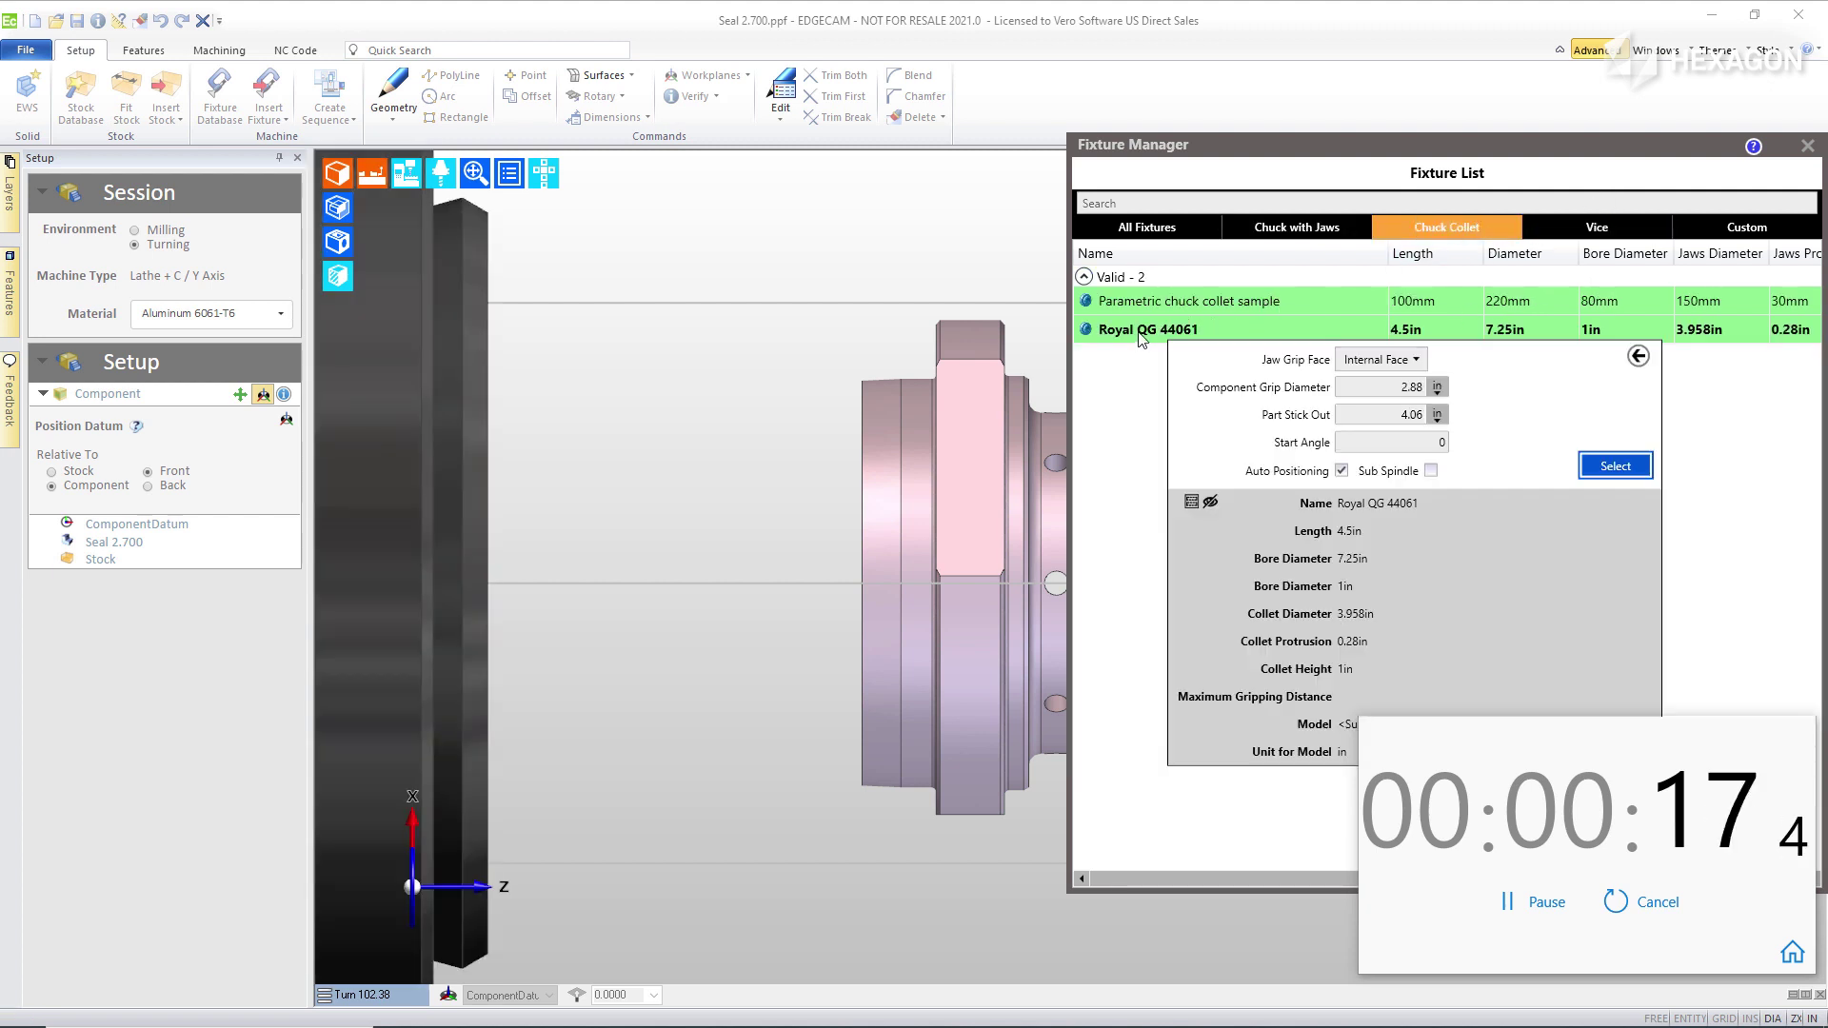
pyautogui.click(285, 393)
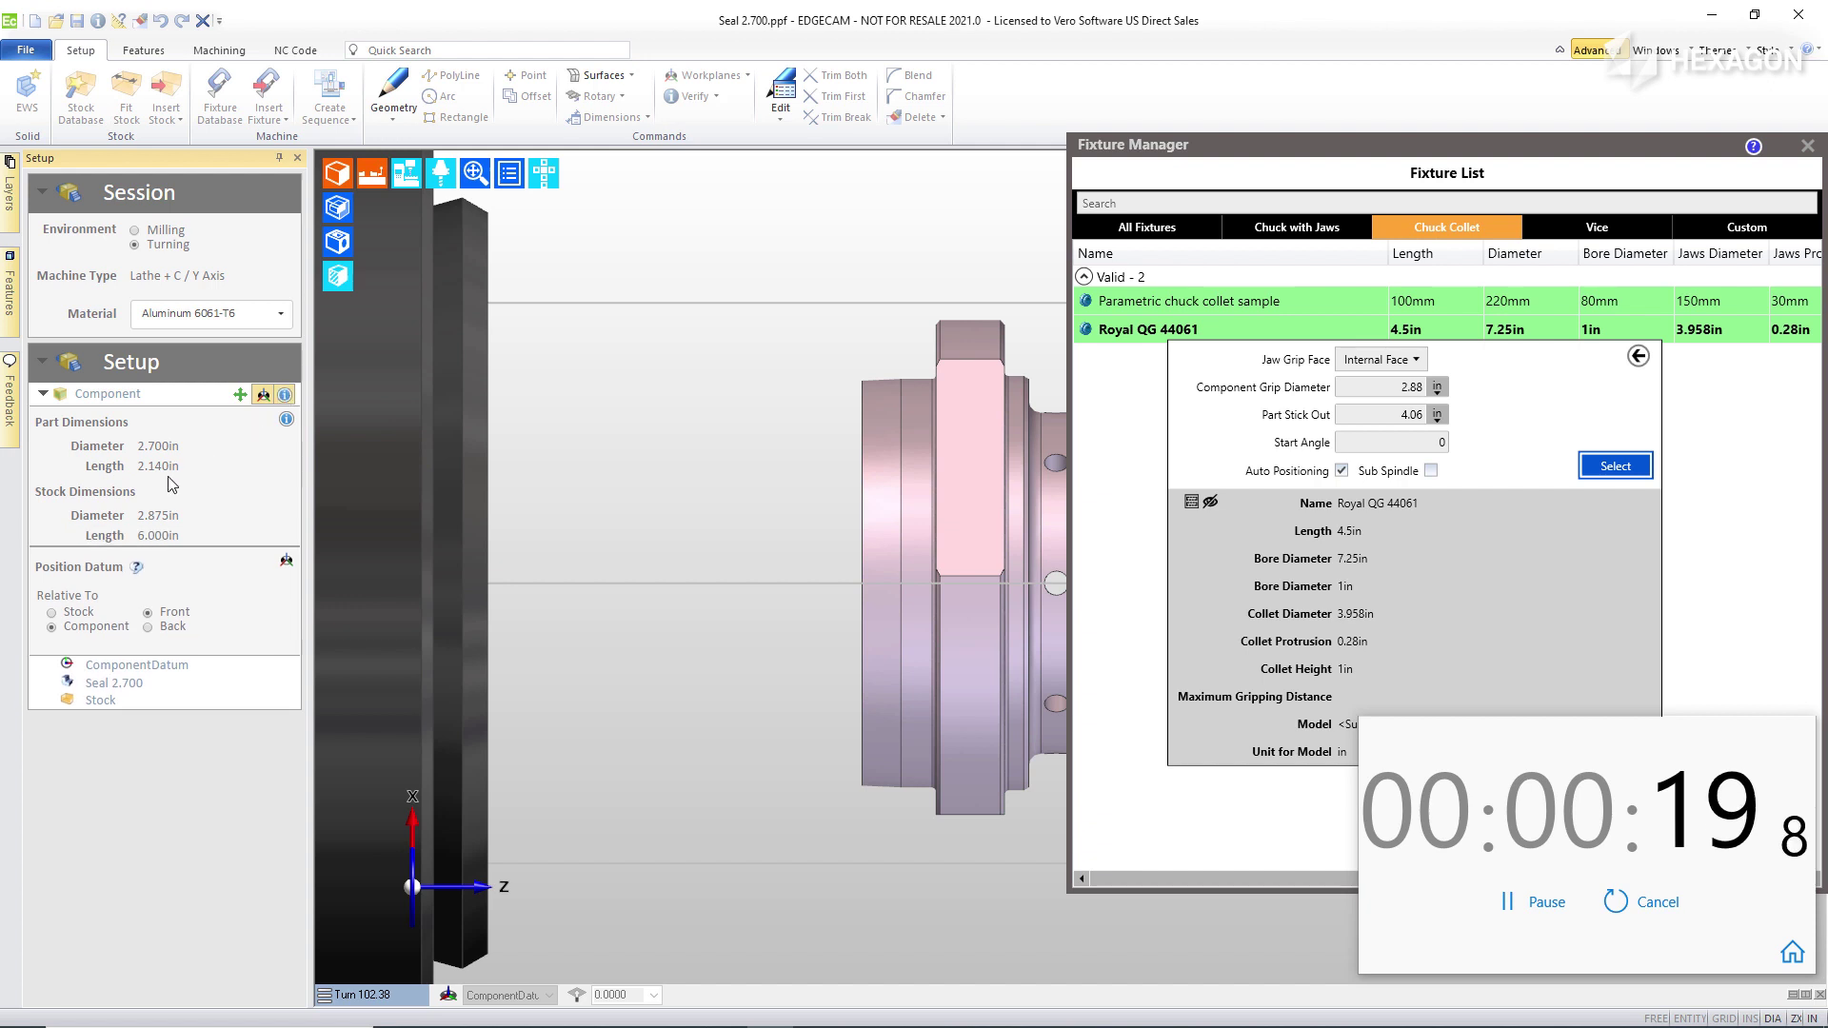
pyautogui.doubleClick(1391, 416)
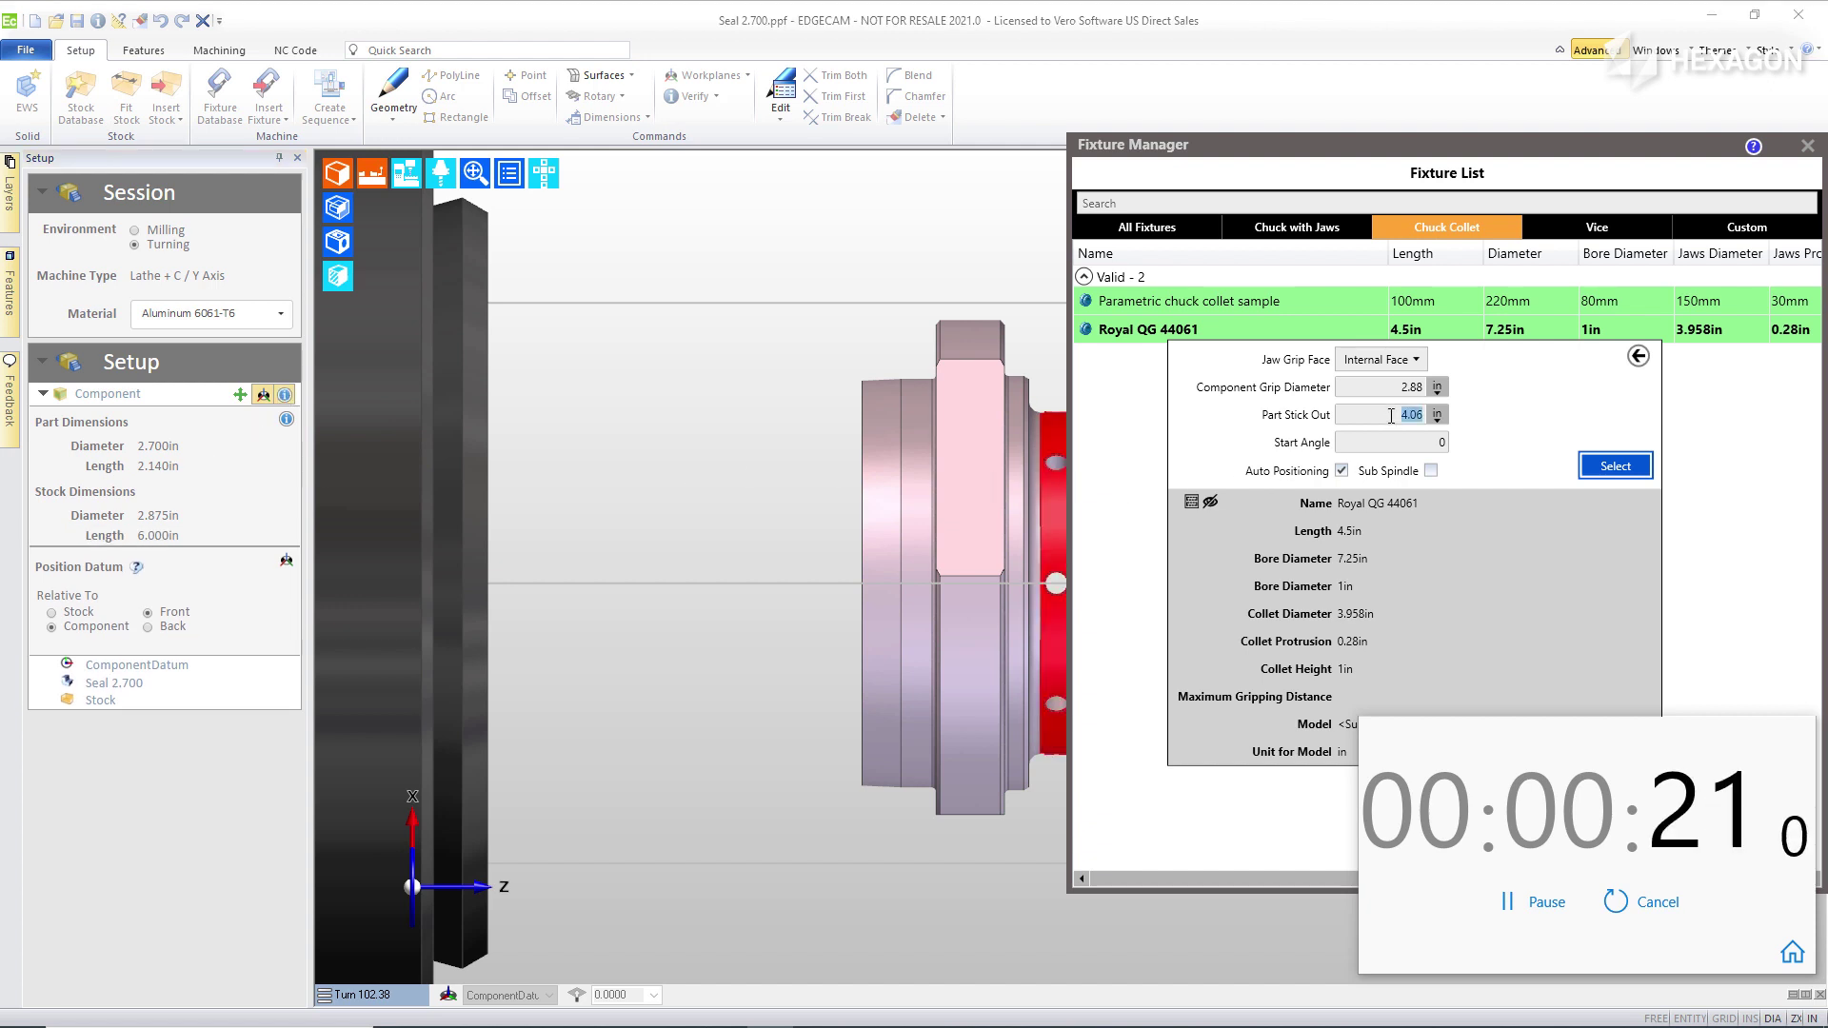
pyautogui.write('2.5')
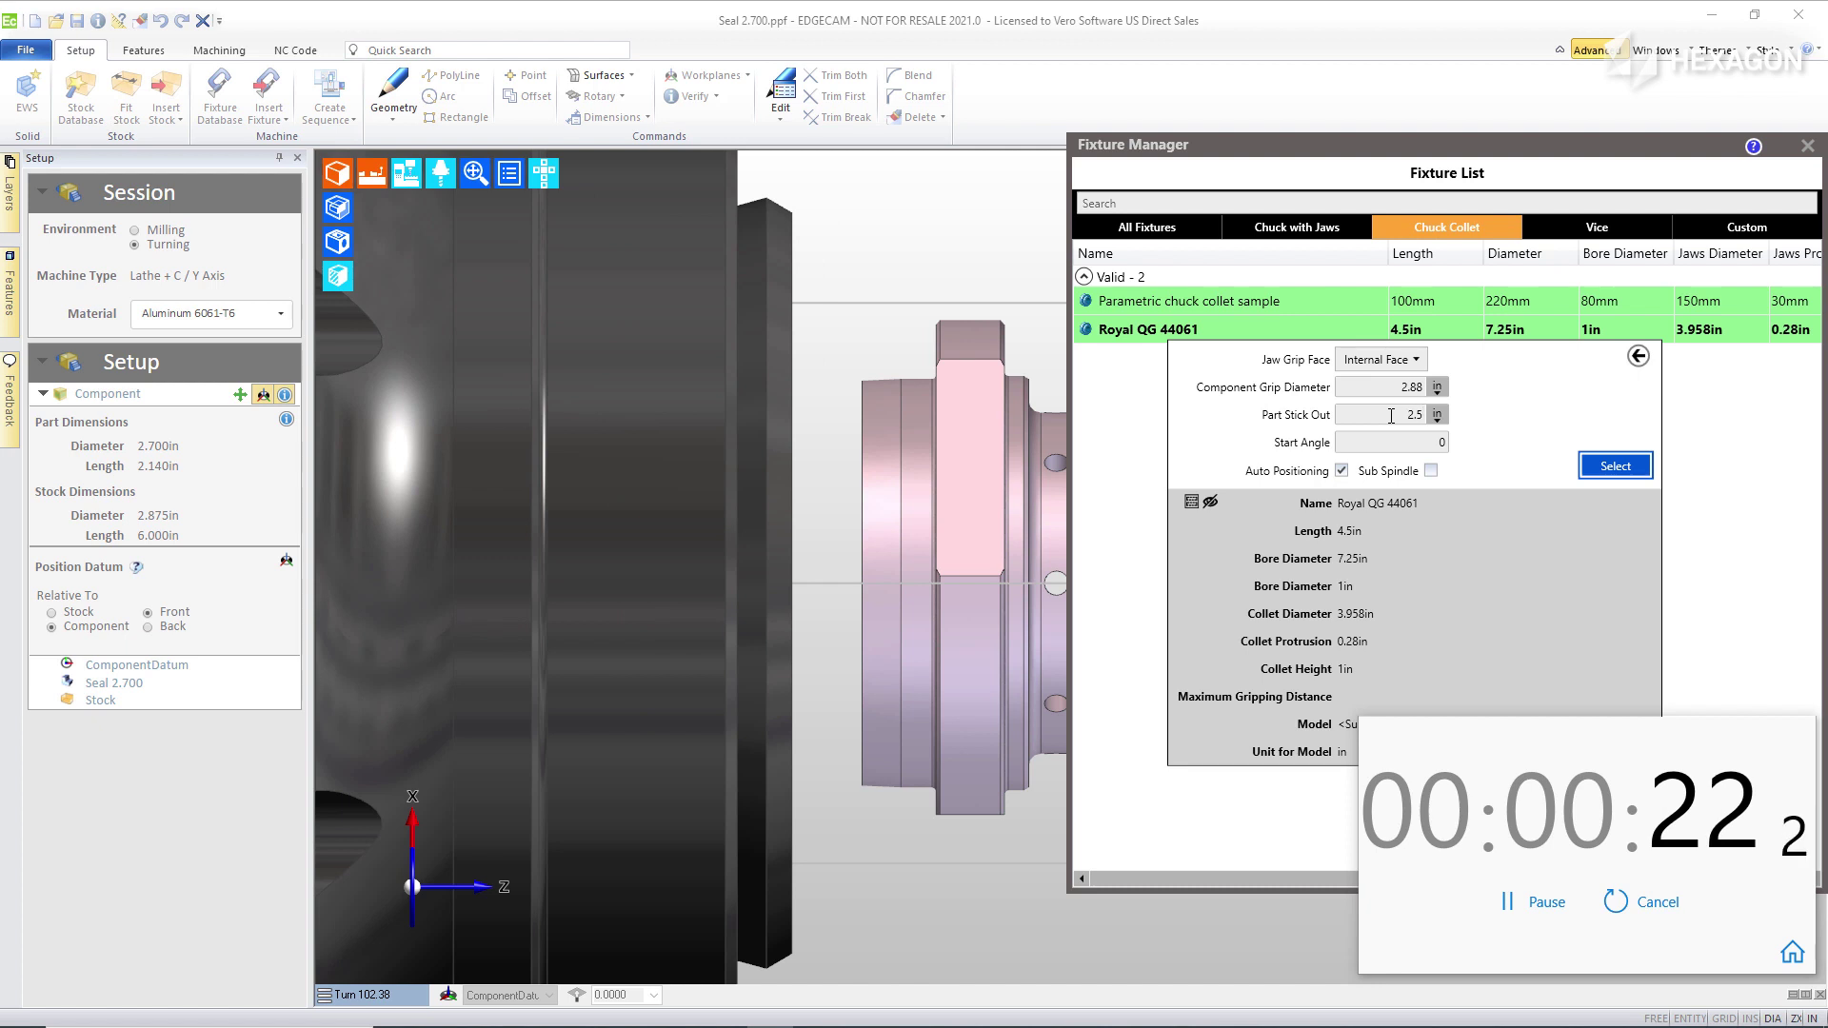
pyautogui.click(1628, 467)
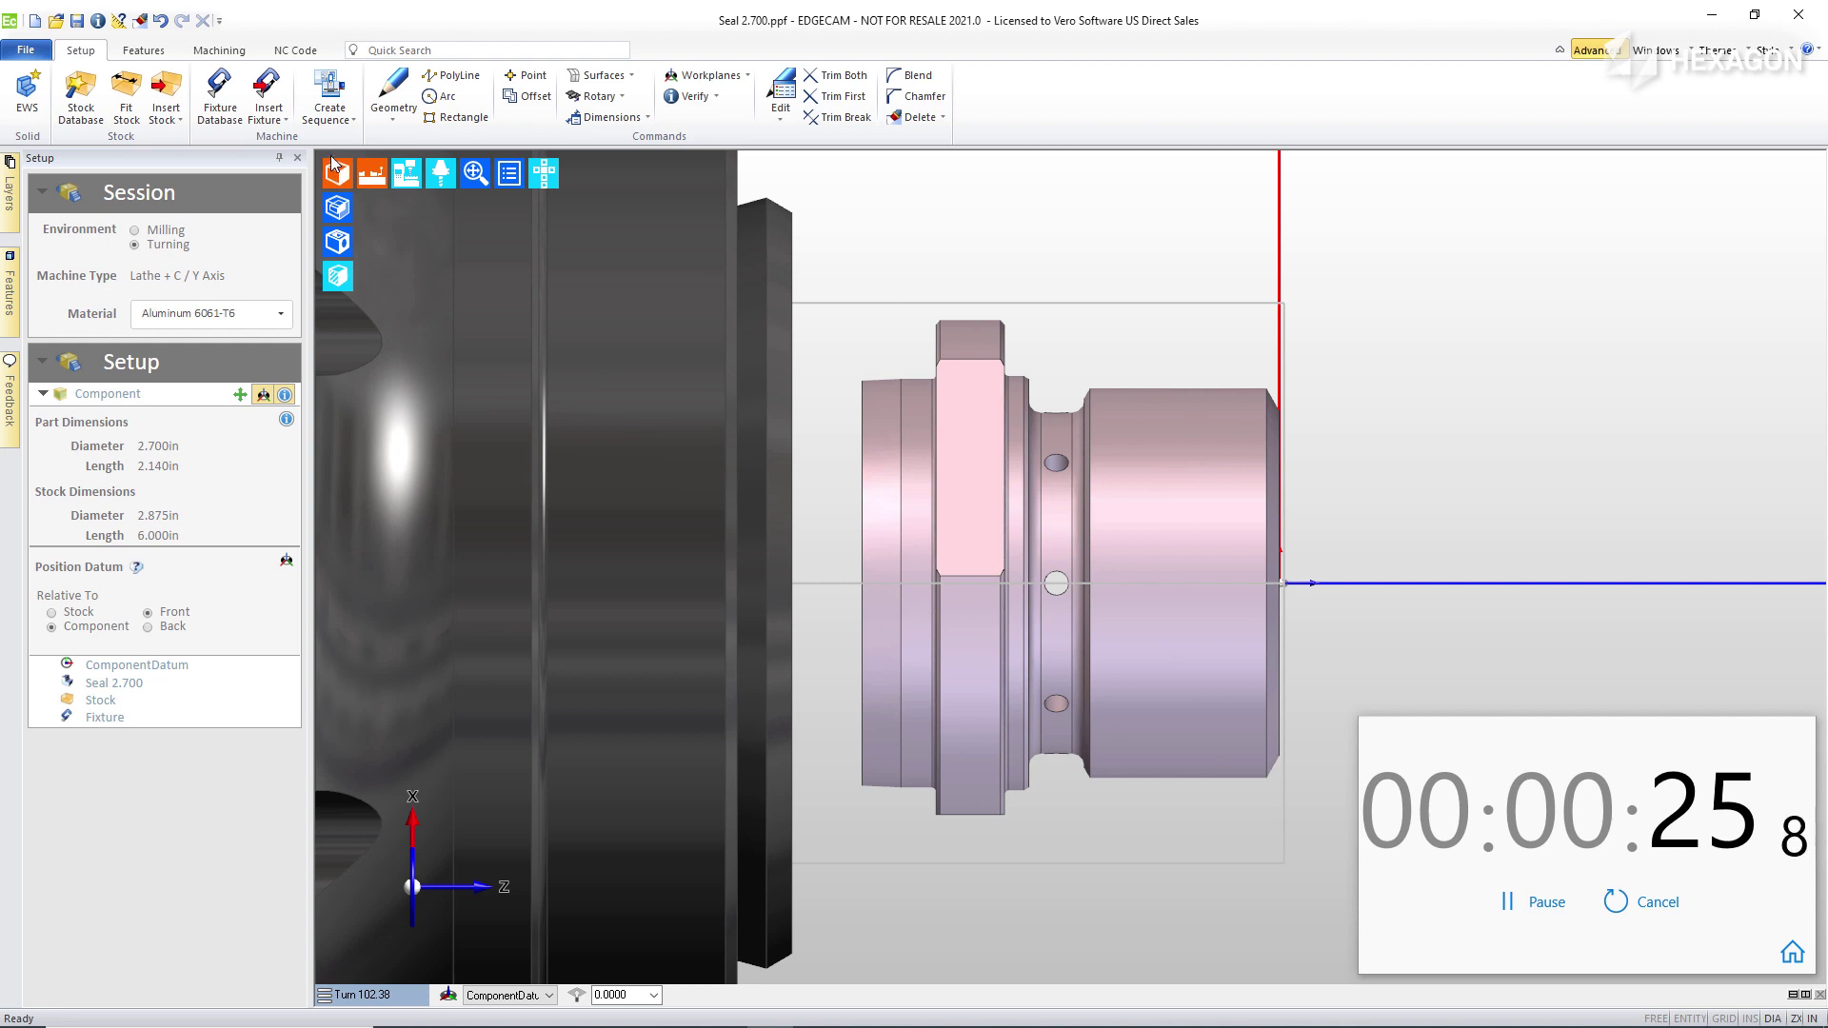
# Create a Haas ST-20Y.tcp turning sequence using the Seals Demo Haas ST-20Y toolkit and ComponentDatum.
pyautogui.click(330, 106)
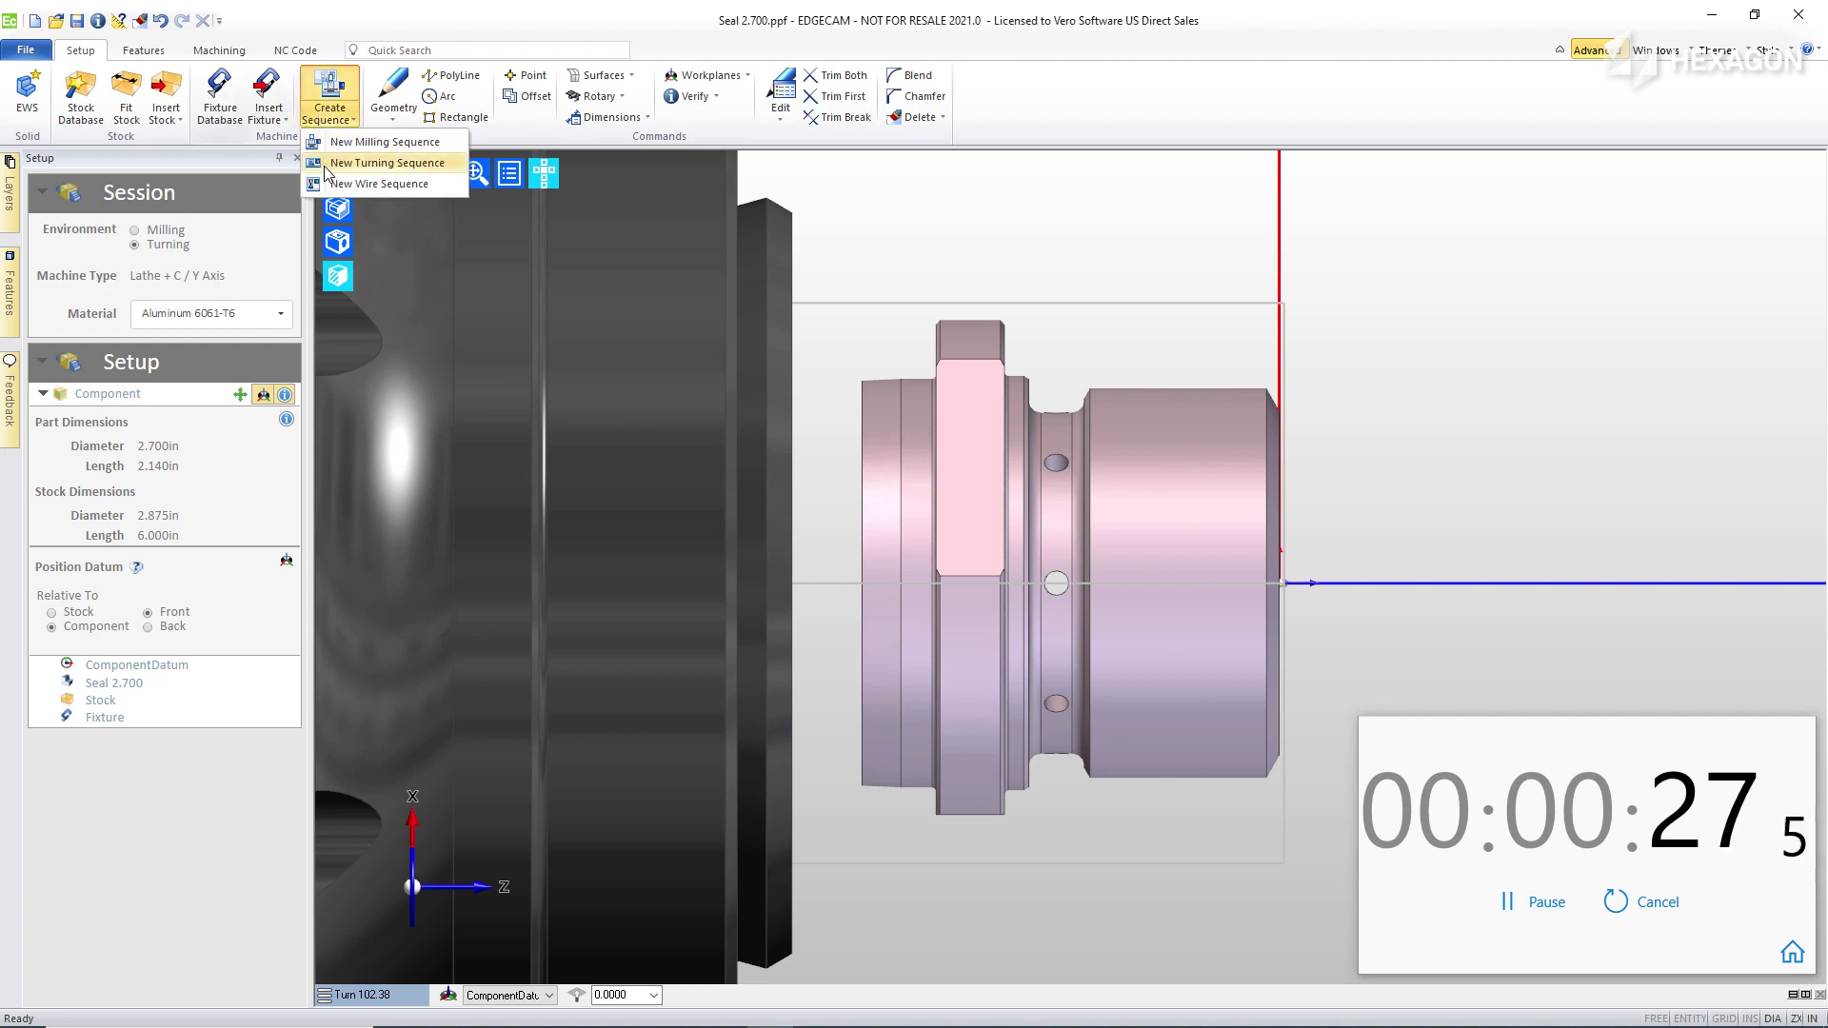
pyautogui.click(329, 164)
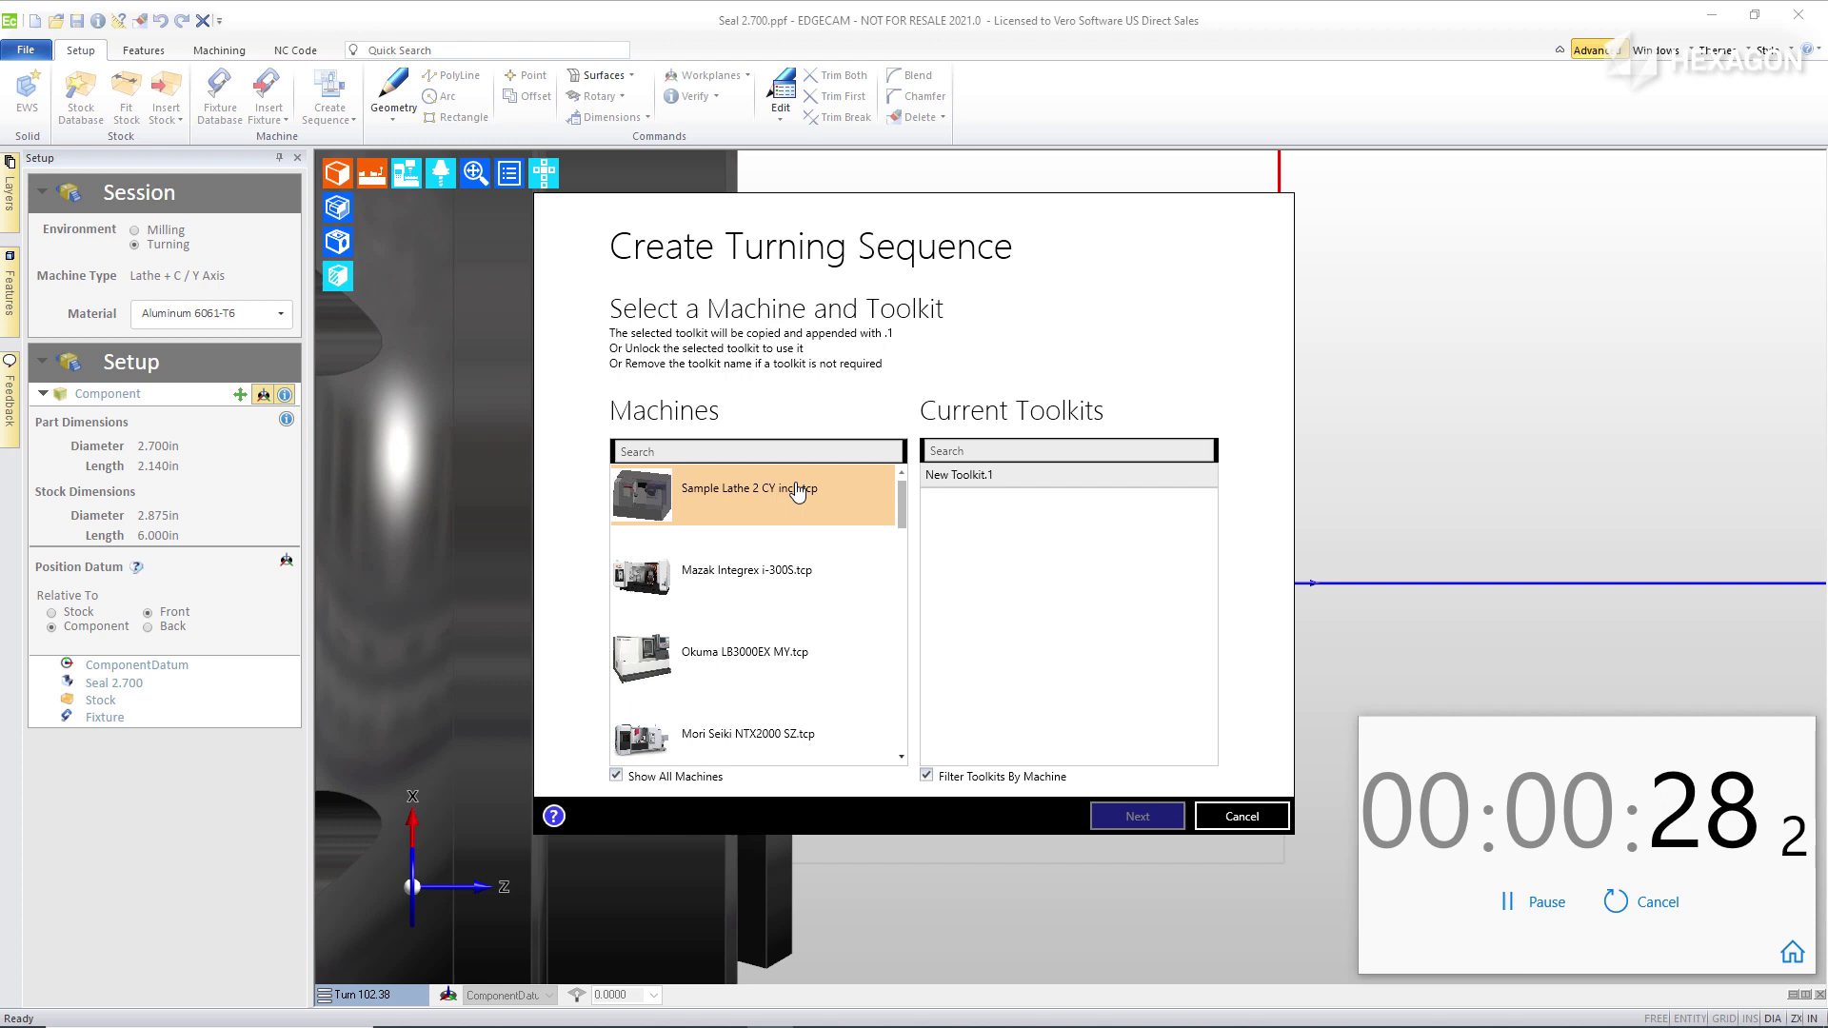
pyautogui.moveTo(905, 531)
pyautogui.mouseDown()
pyautogui.moveTo(905, 513)
pyautogui.moveTo(905, 557)
pyautogui.mouseUp()
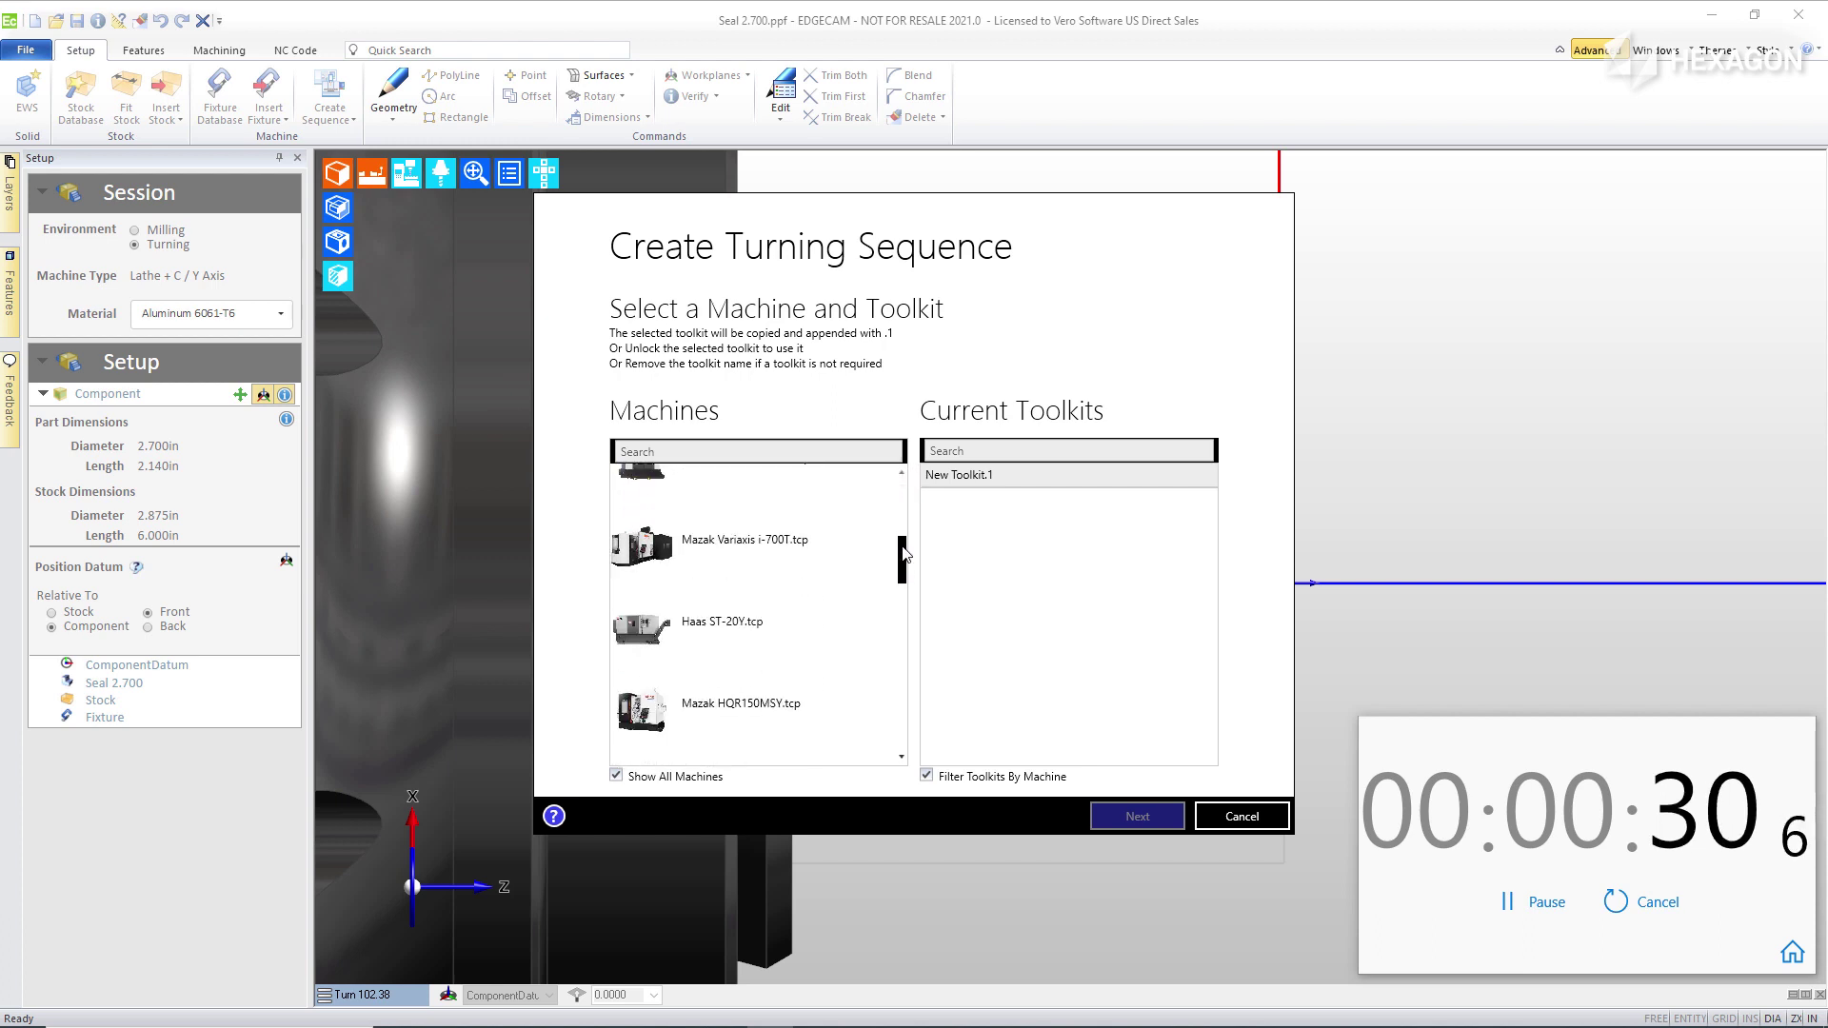
pyautogui.click(743, 624)
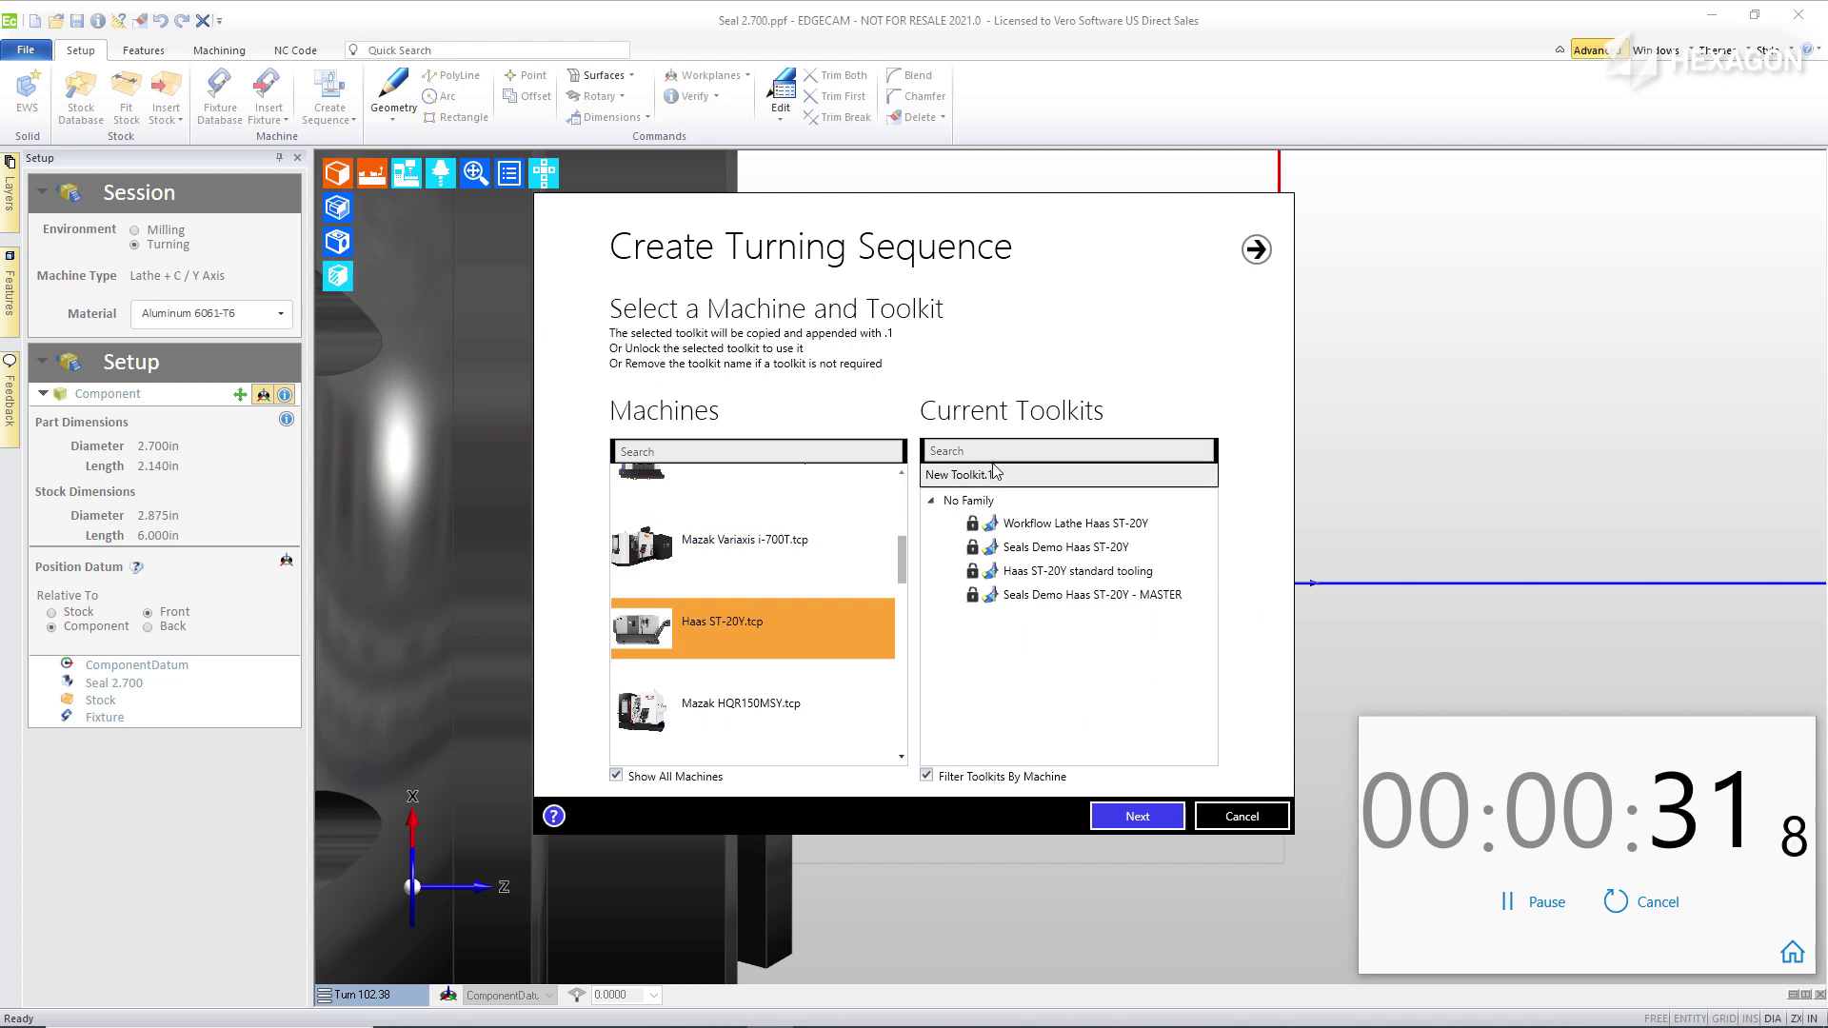
pyautogui.click(1069, 548)
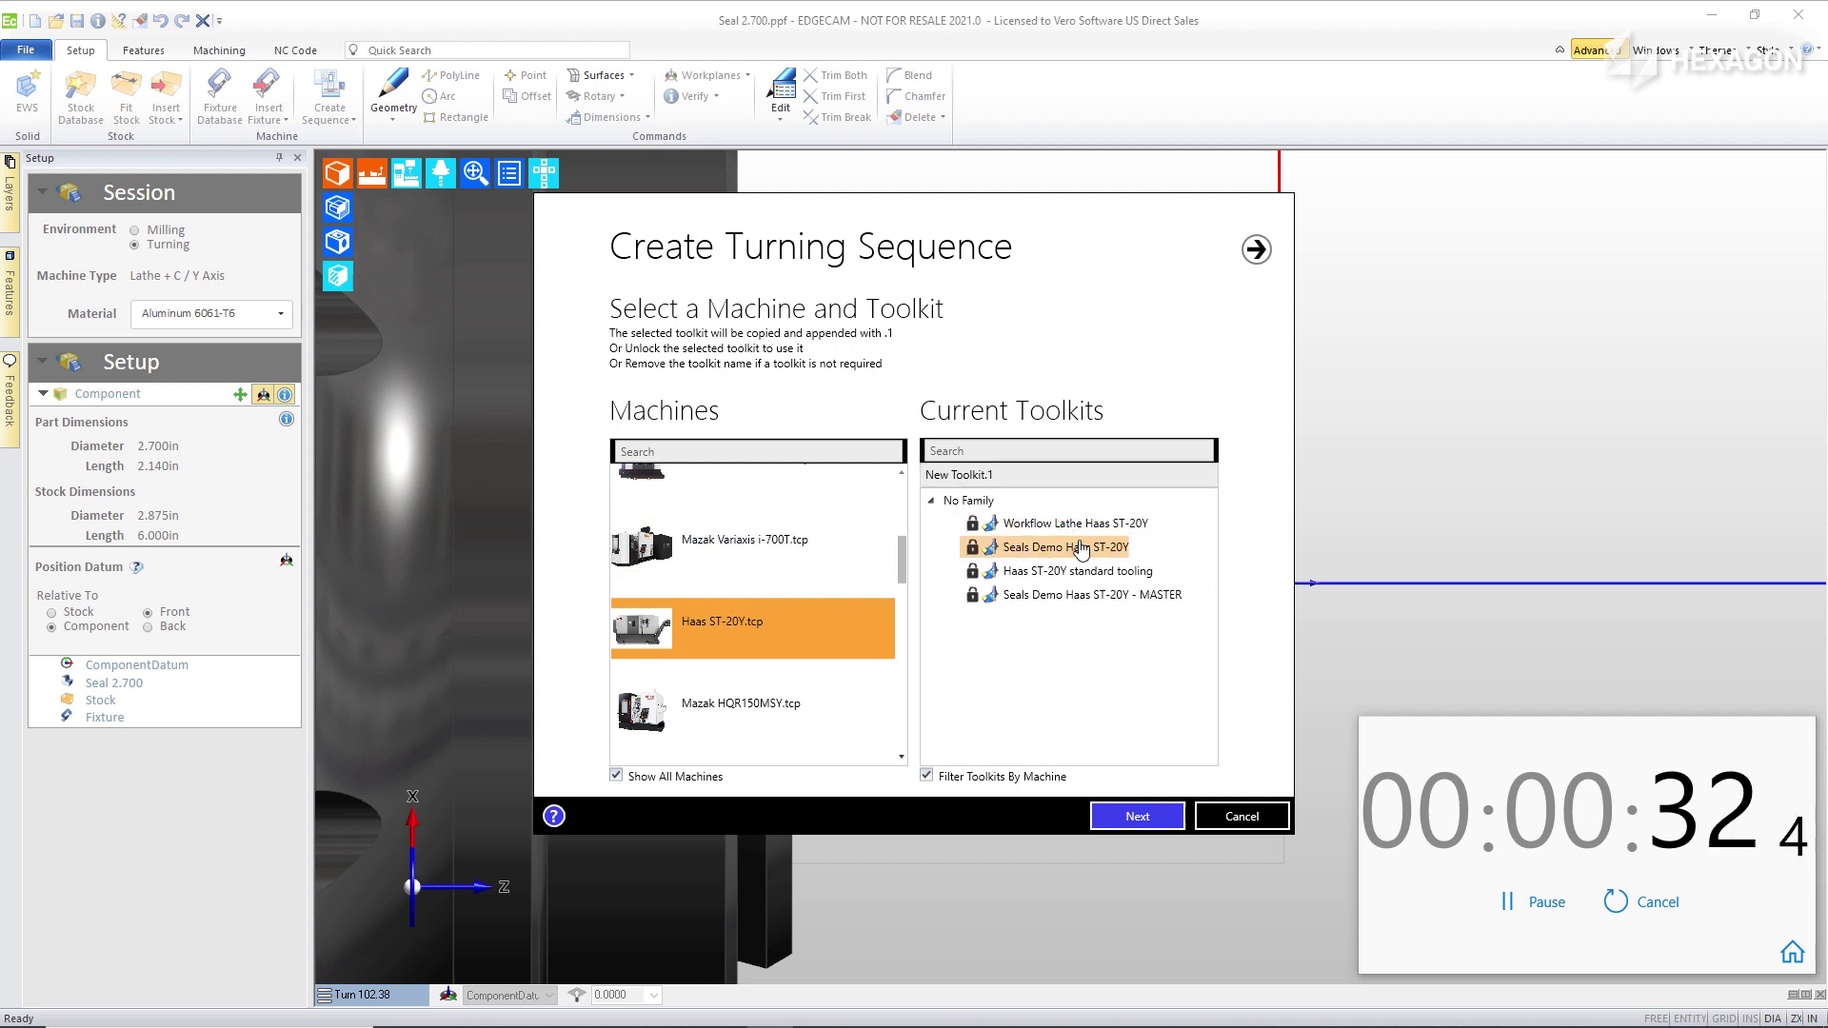
pyautogui.click(1146, 815)
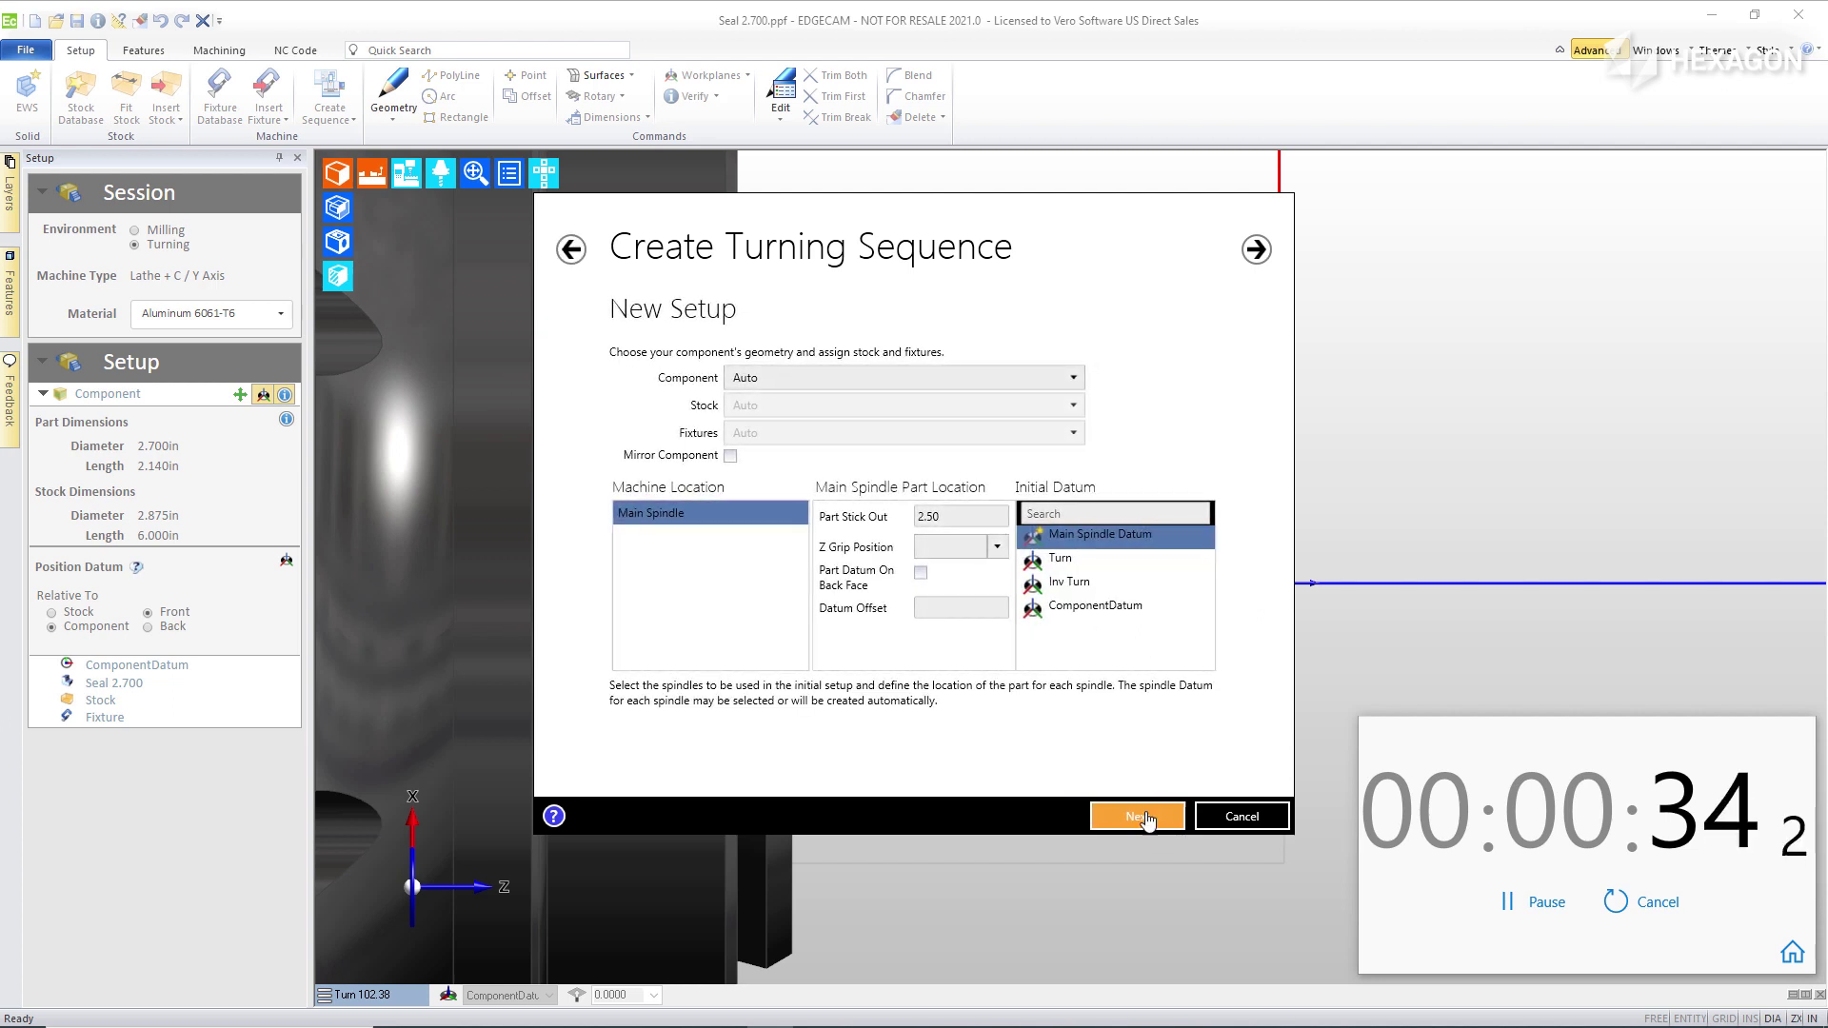
pyautogui.click(1091, 603)
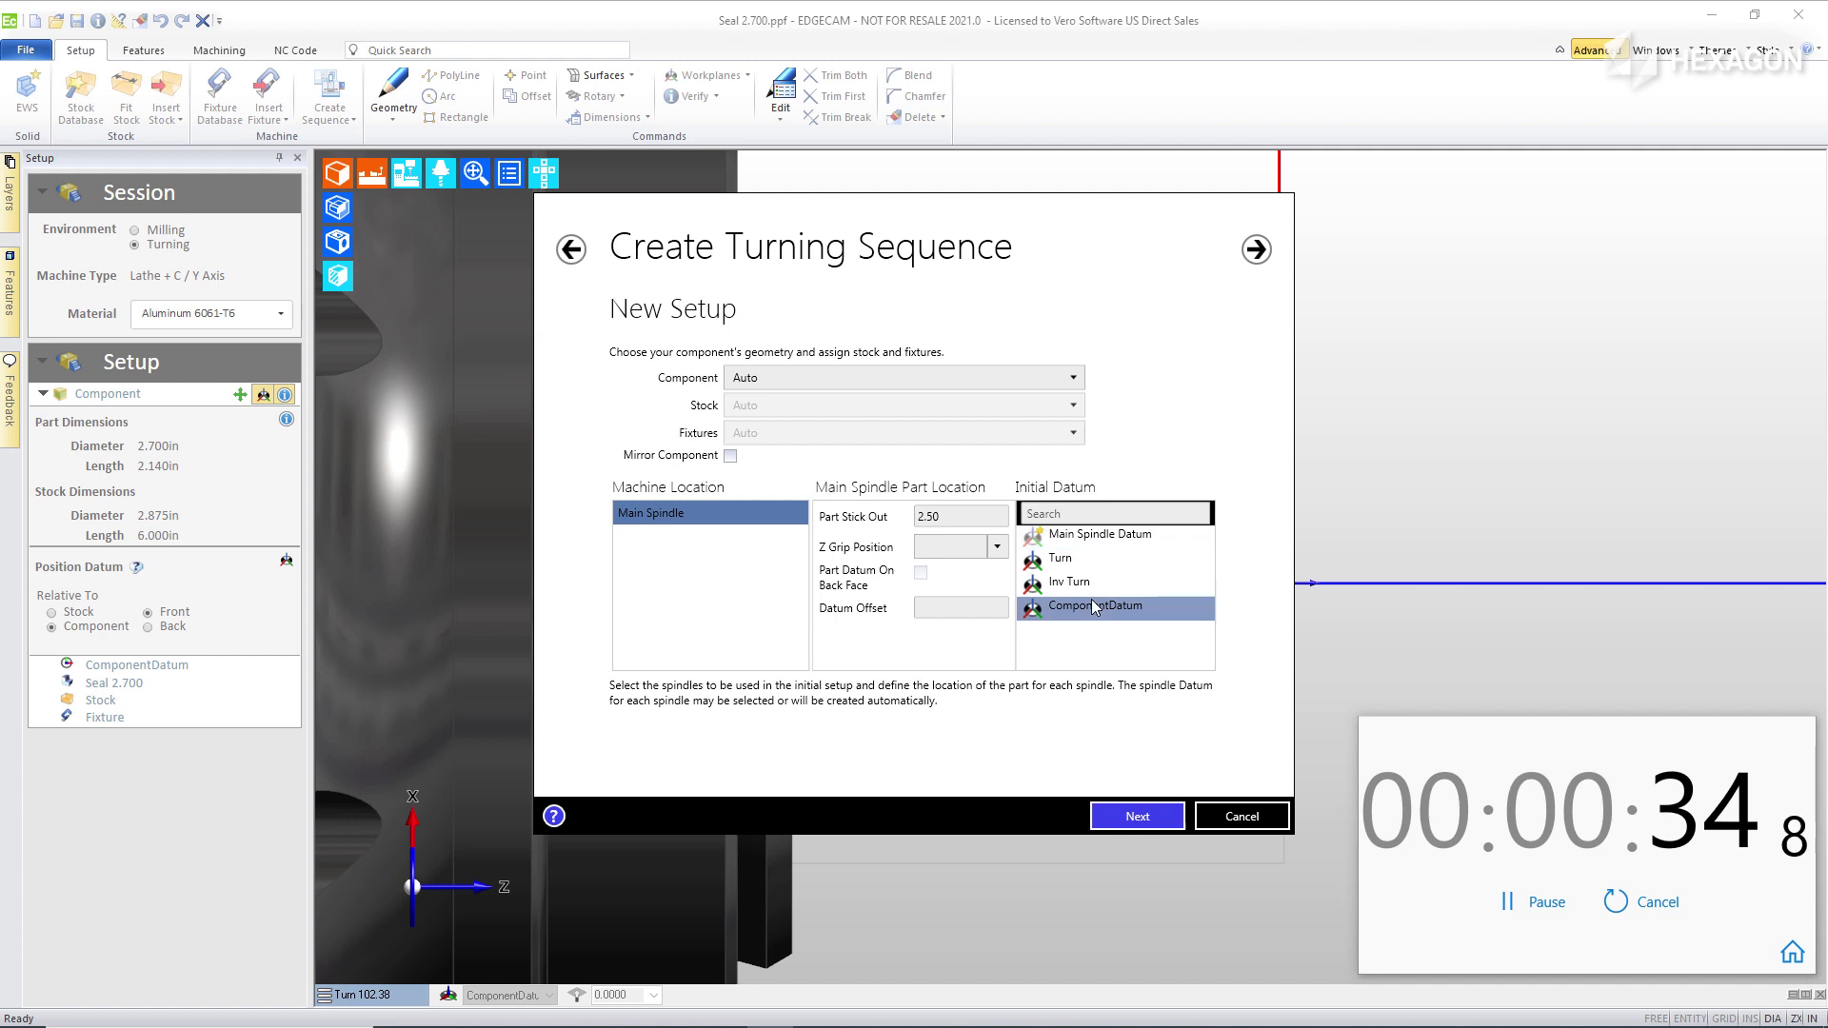
pyautogui.click(1130, 808)
pyautogui.click(1130, 807)
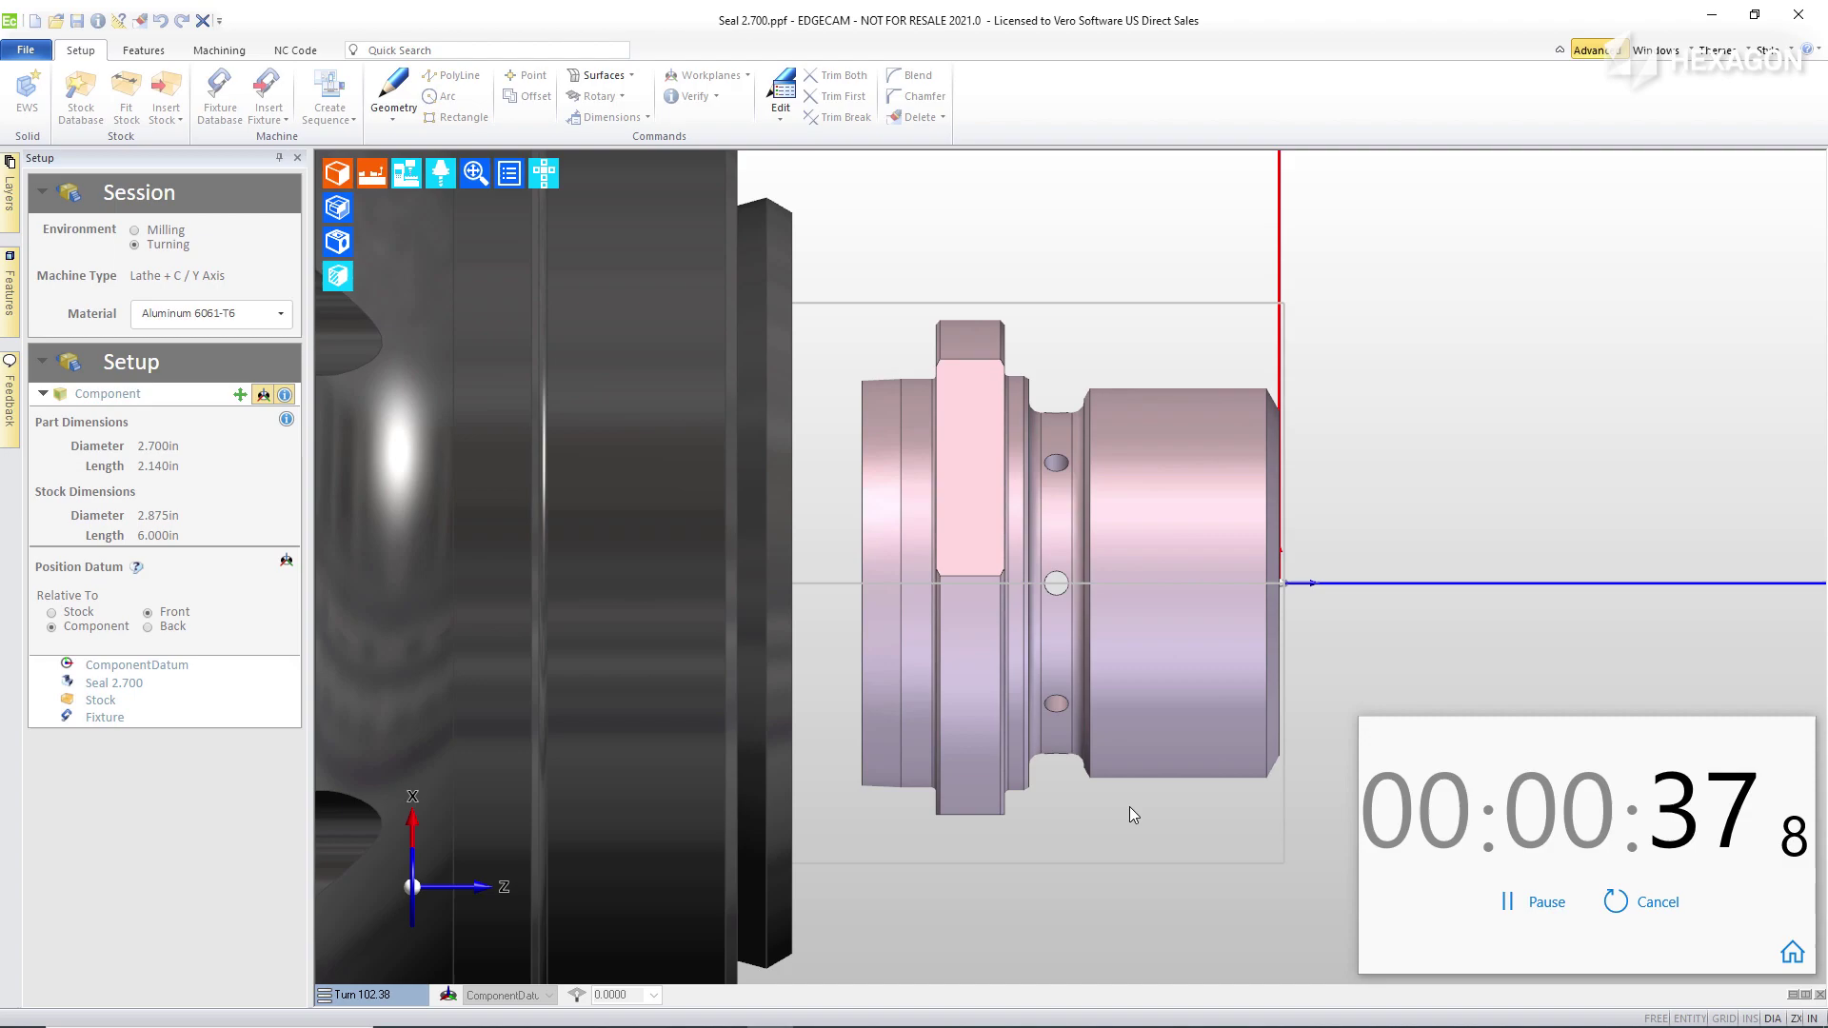
# Set the part's C orientation from a flat face of the hex, then show the feature tools.
pyautogui.scroll(-10, 1129, 804)
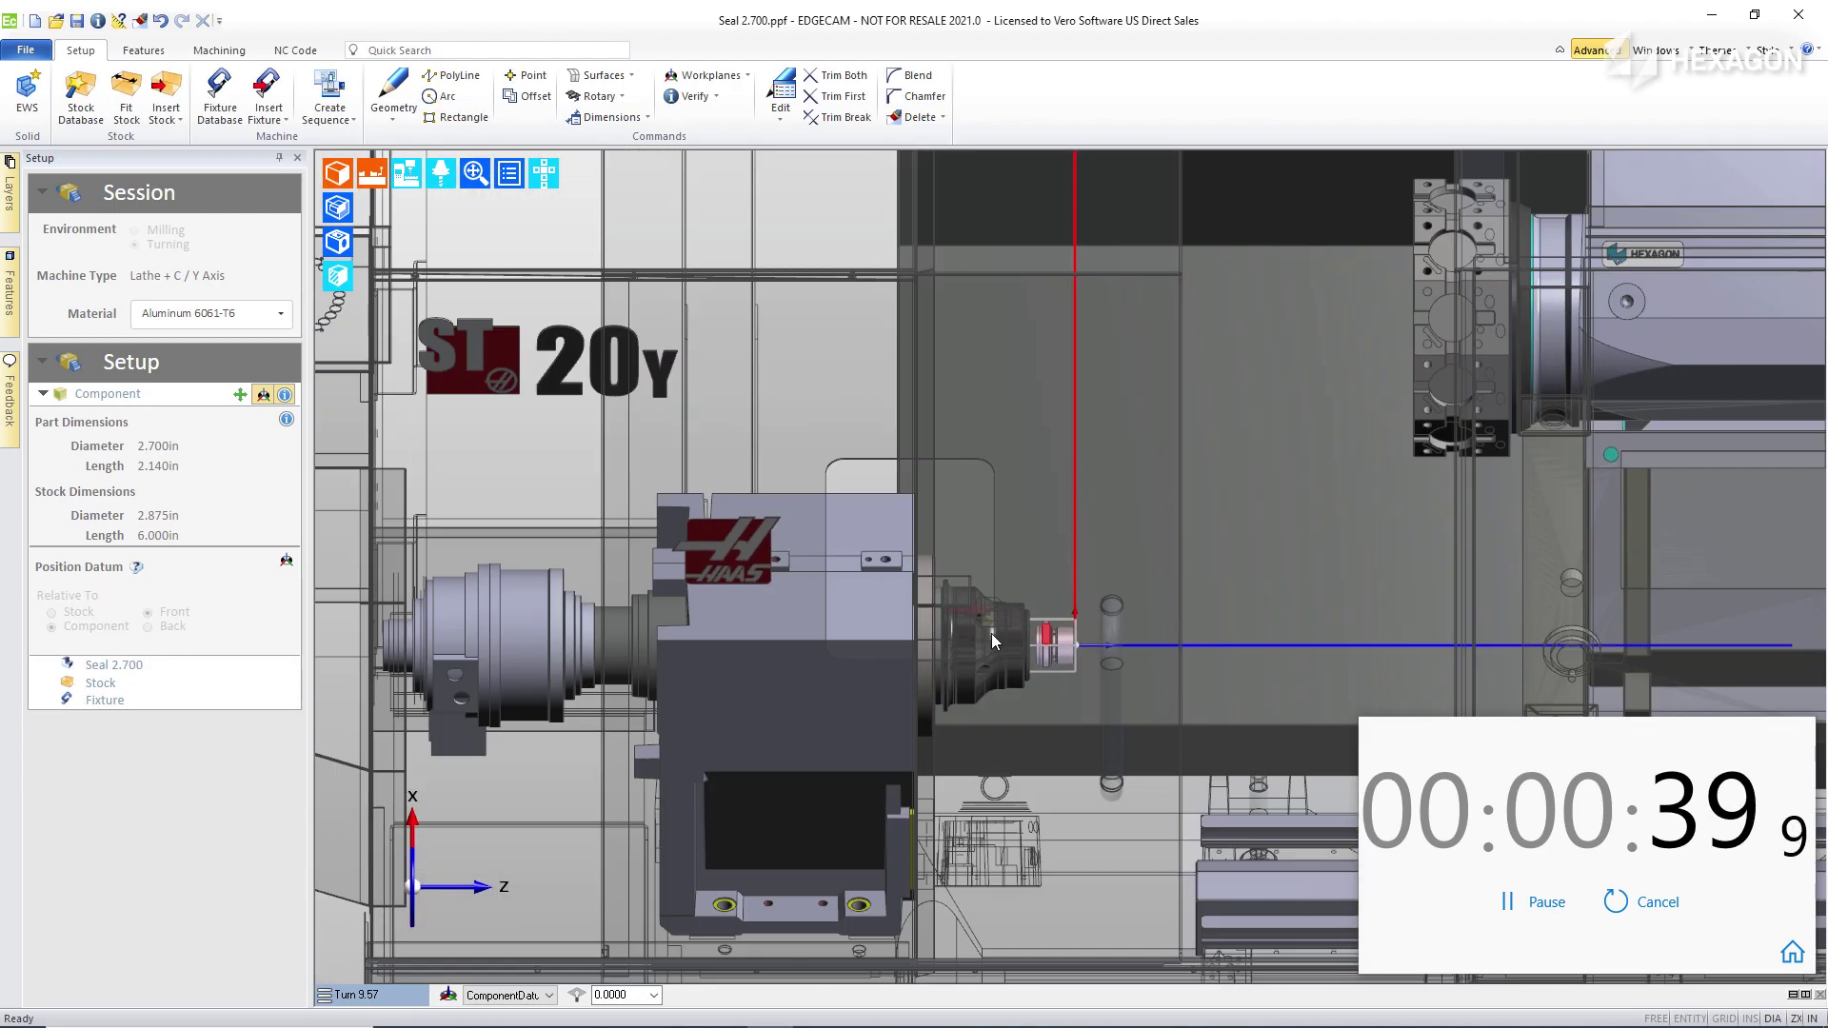
pyautogui.moveTo(991, 632); pyautogui.dragTo(921, 607, button='middle')
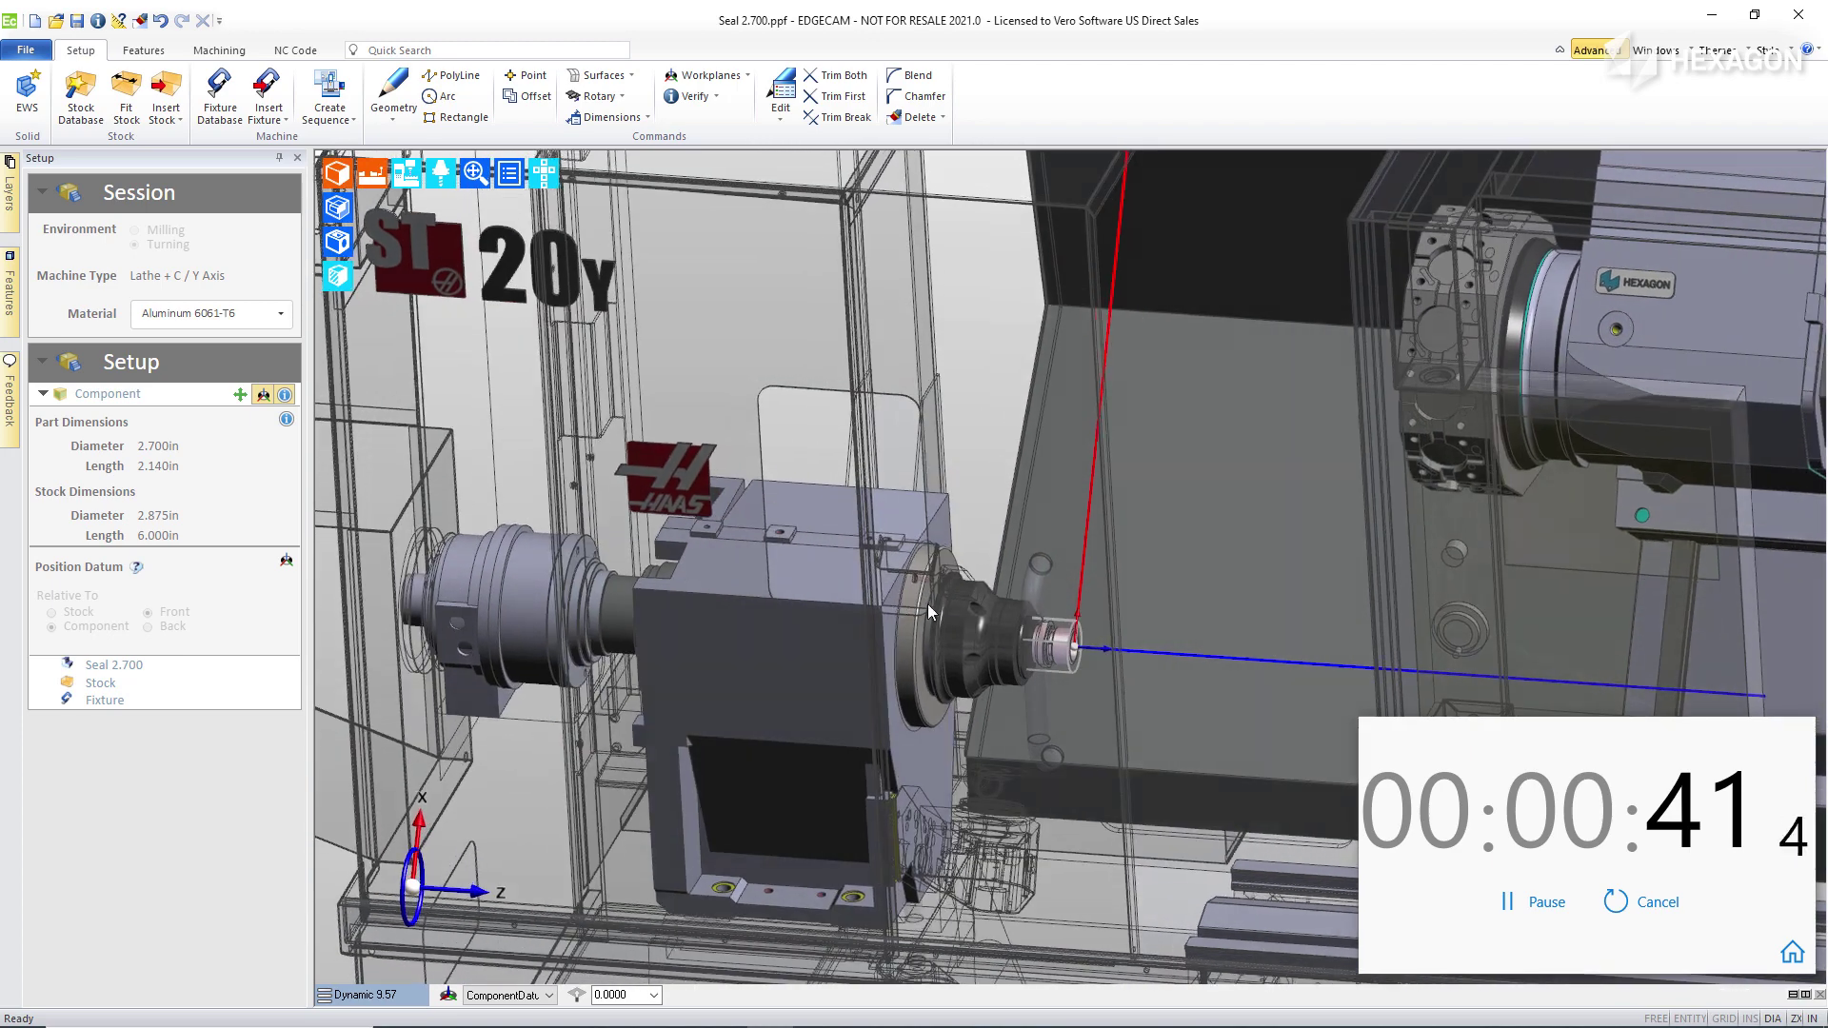
pyautogui.scroll(6, 1043, 645)
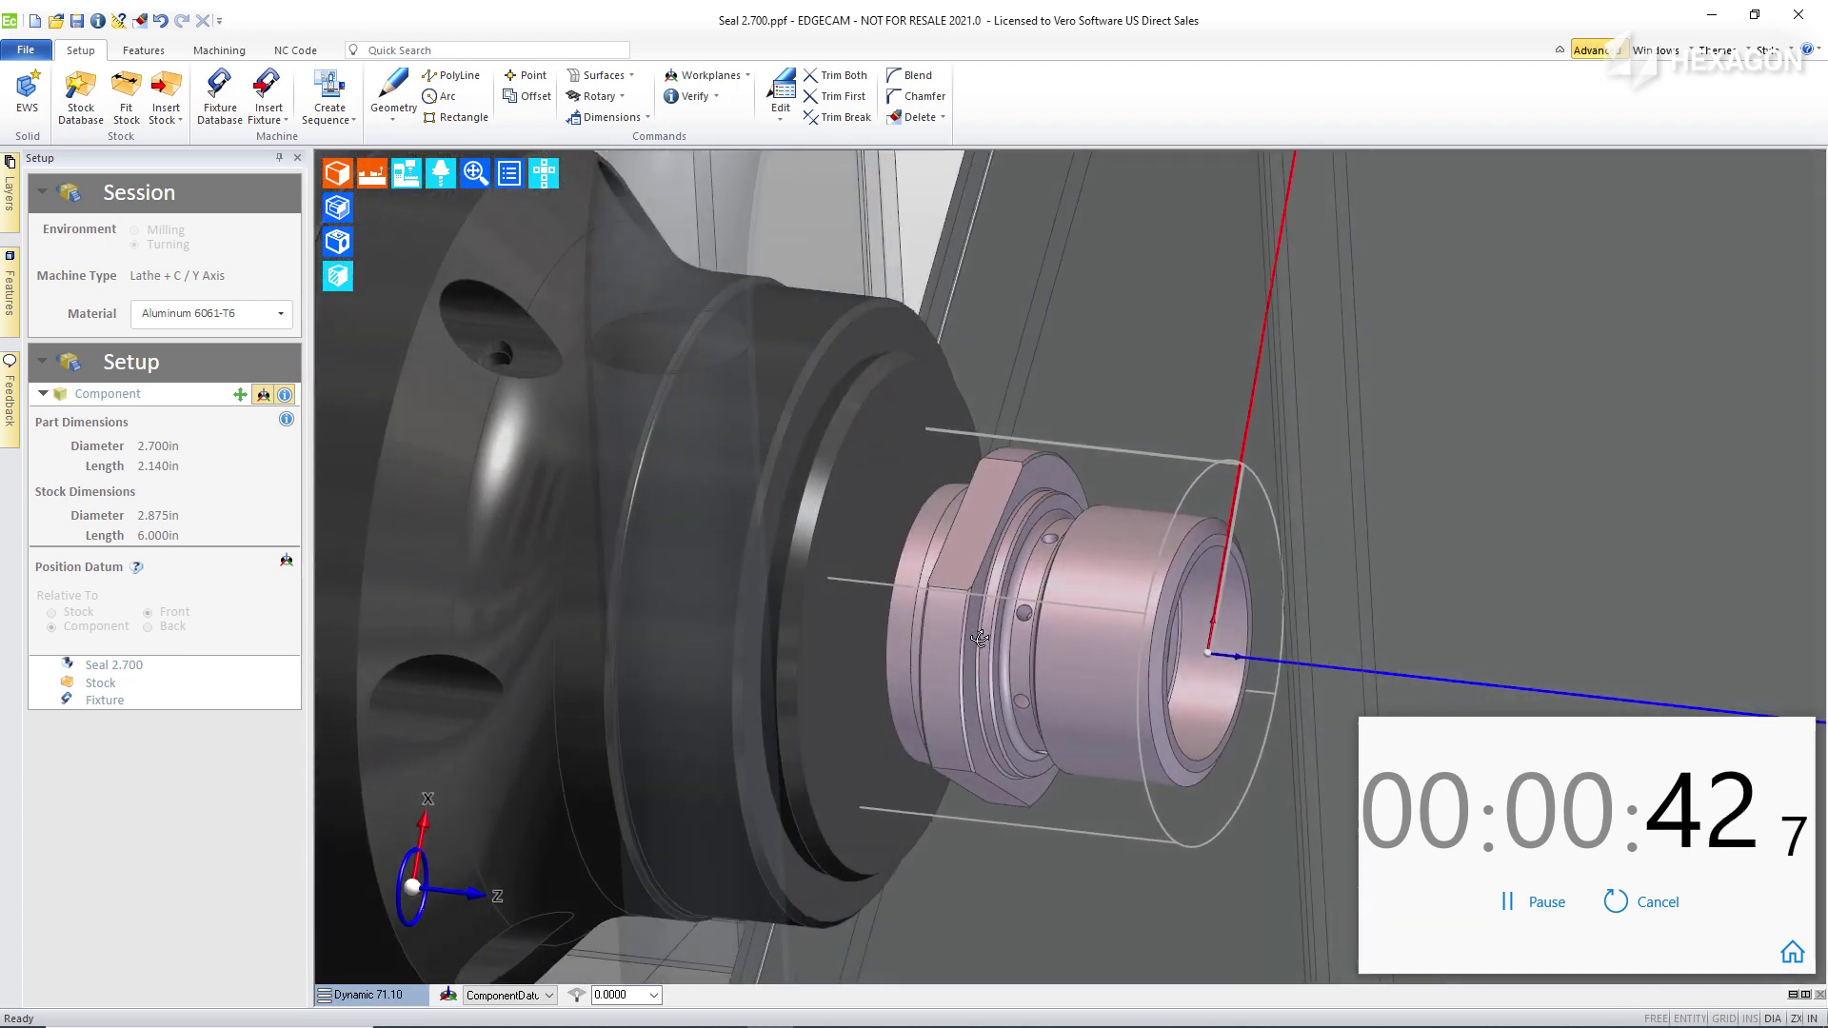
pyautogui.moveTo(980, 638); pyautogui.dragTo(986, 610, button='middle')
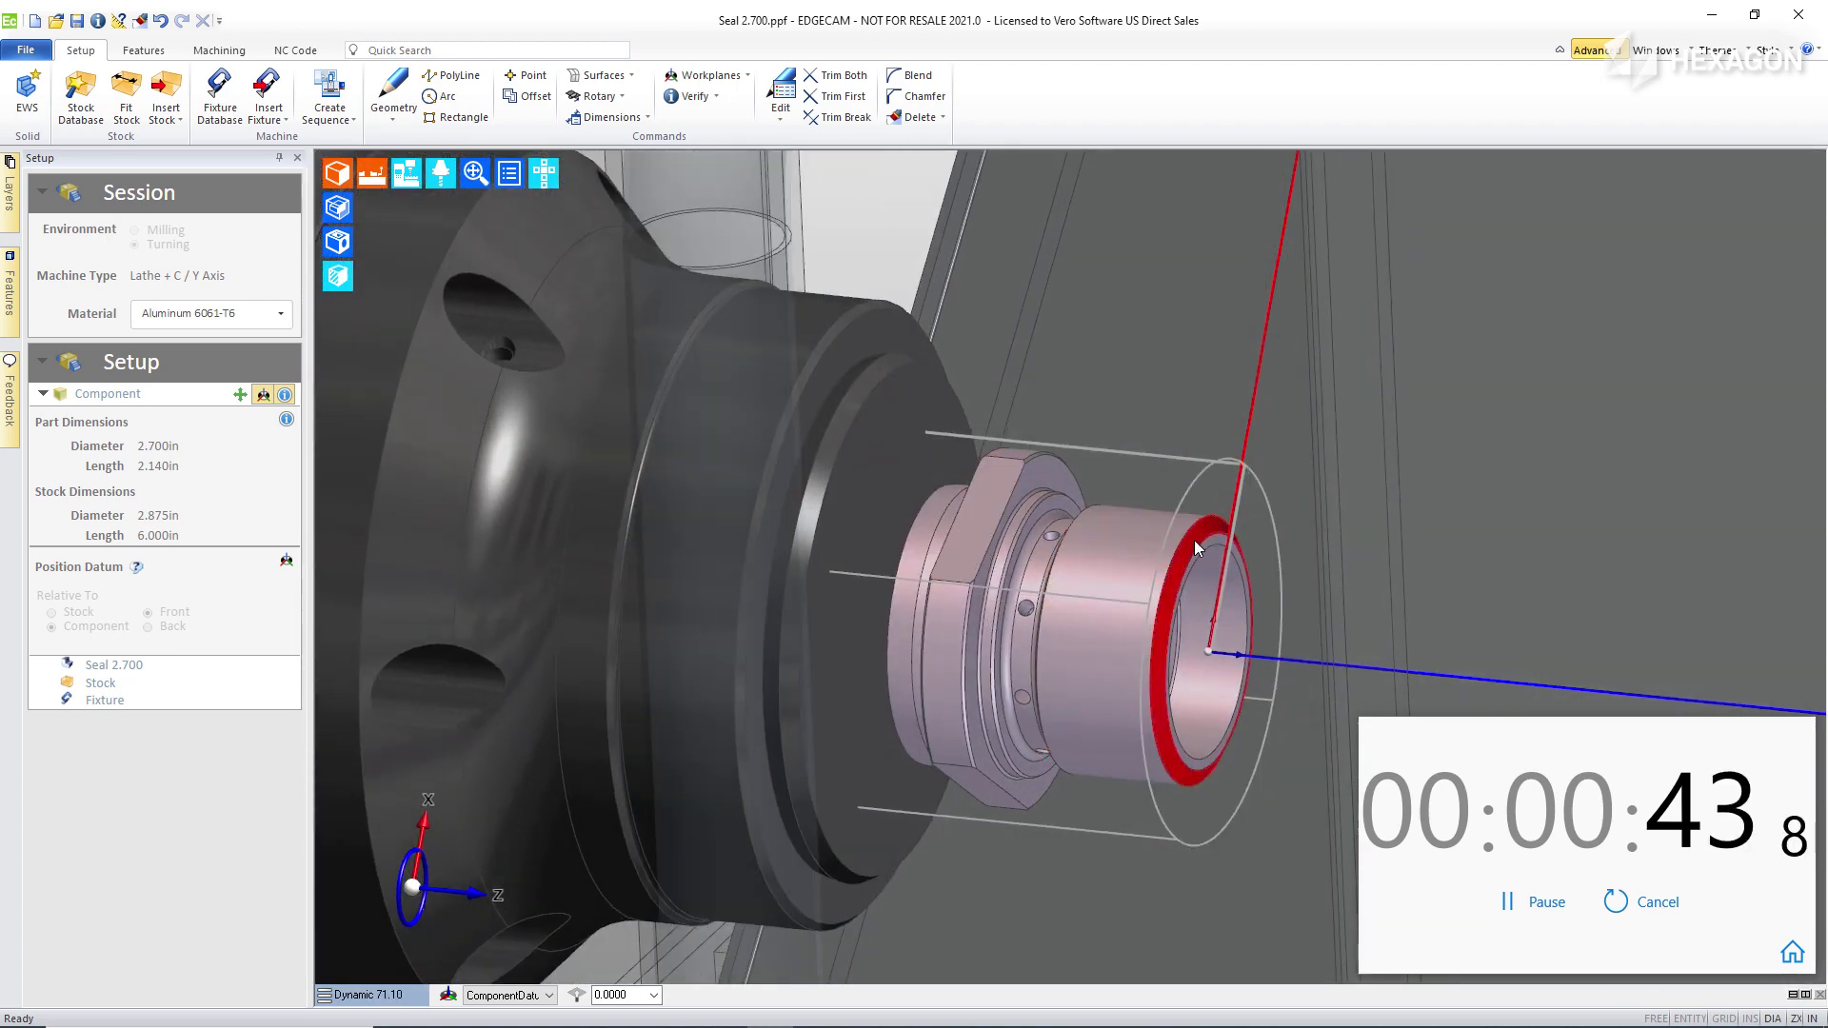
pyautogui.click(240, 394)
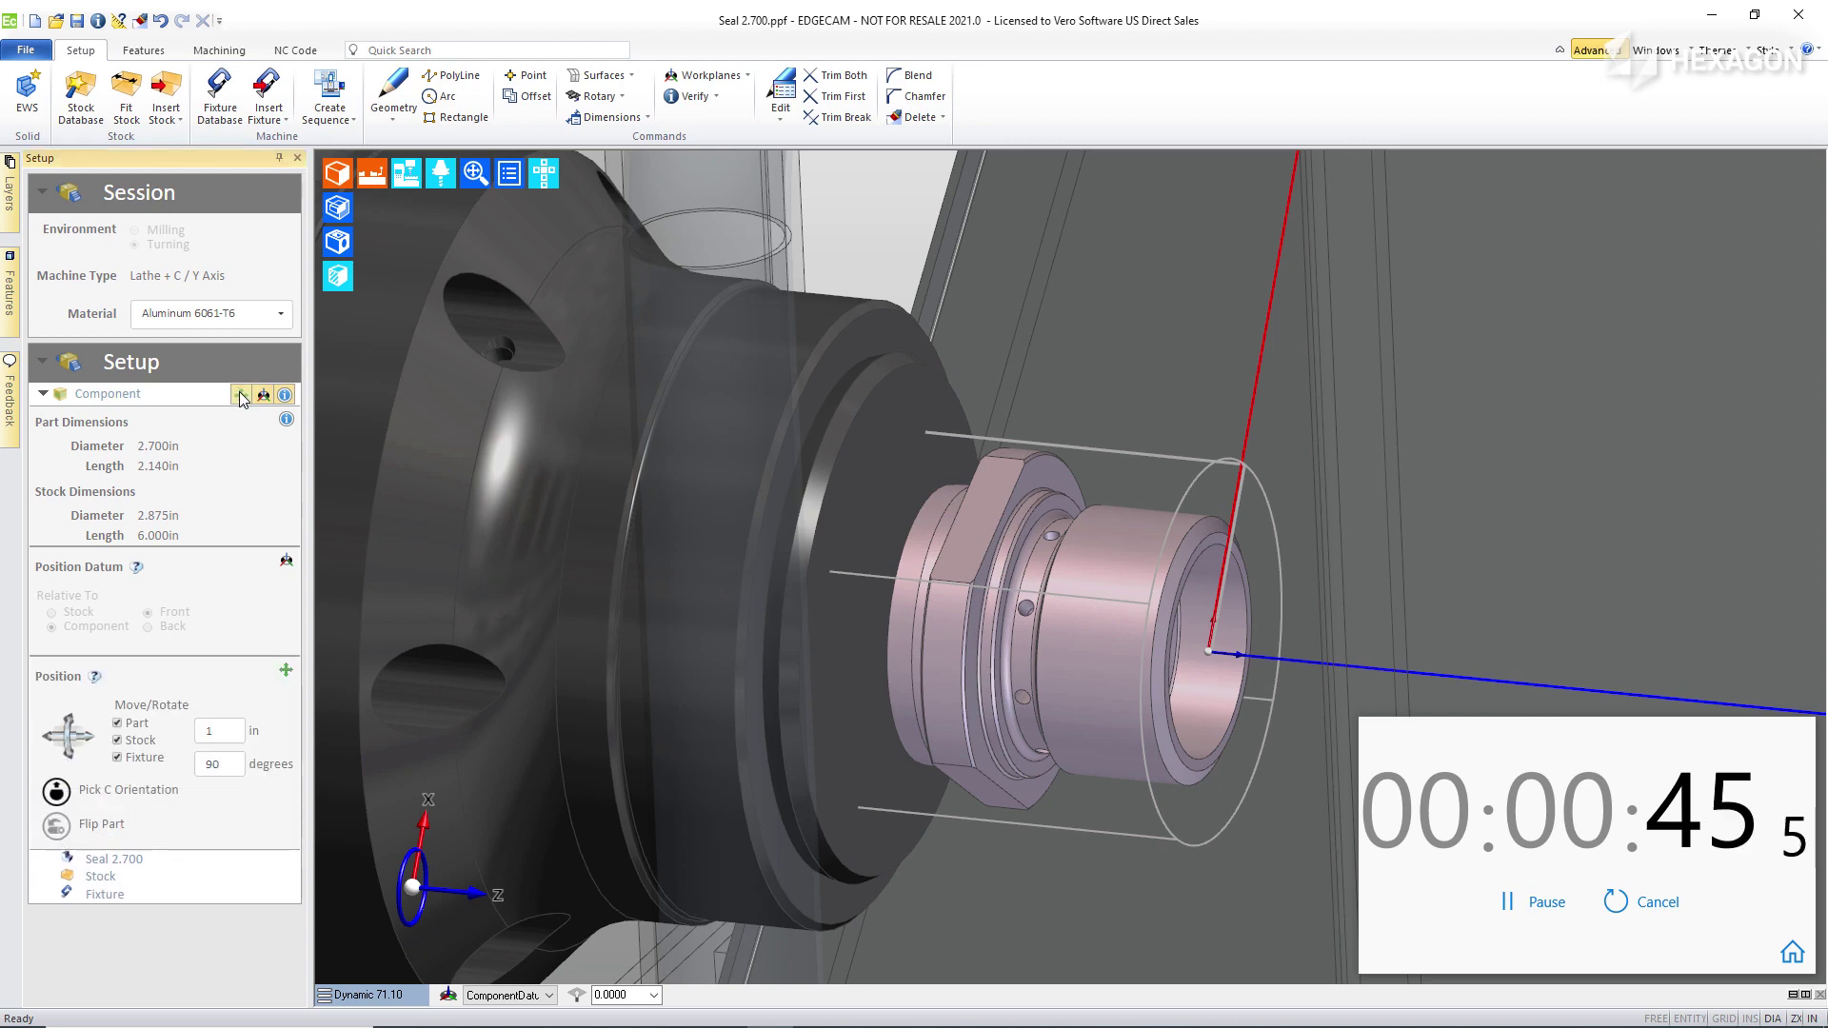
pyautogui.click(57, 791)
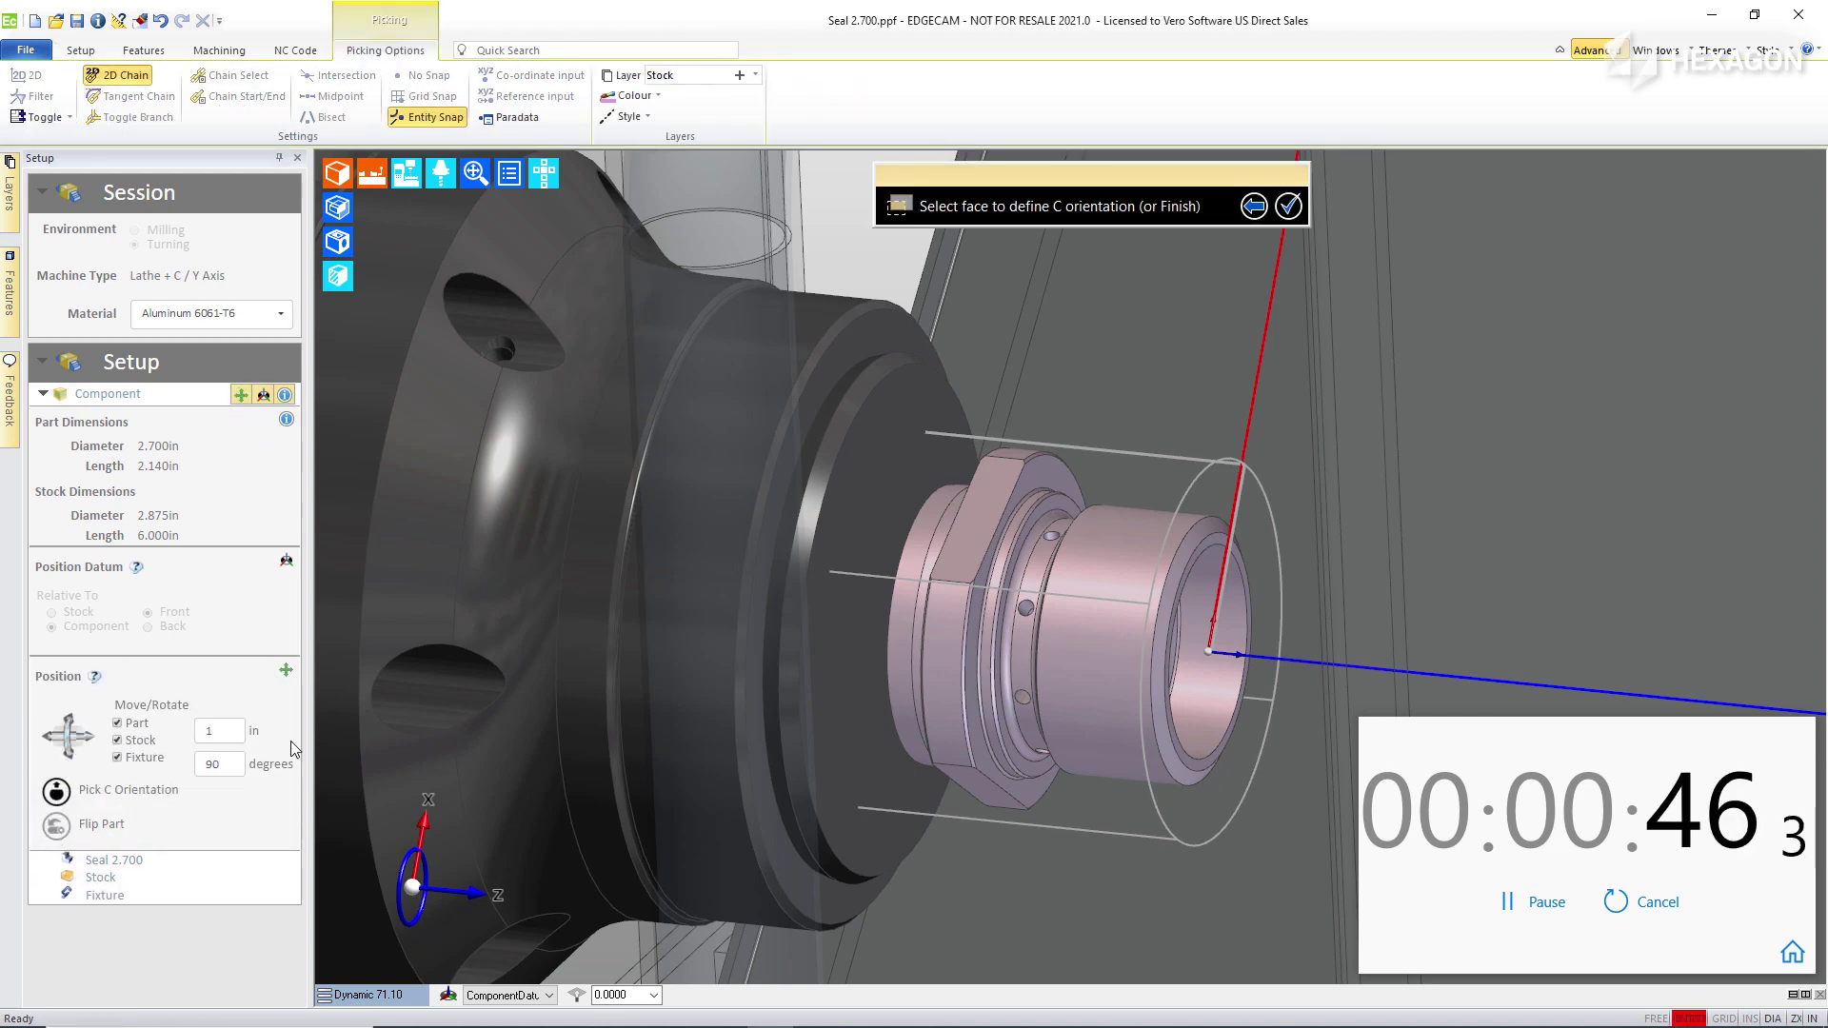
pyautogui.click(953, 490)
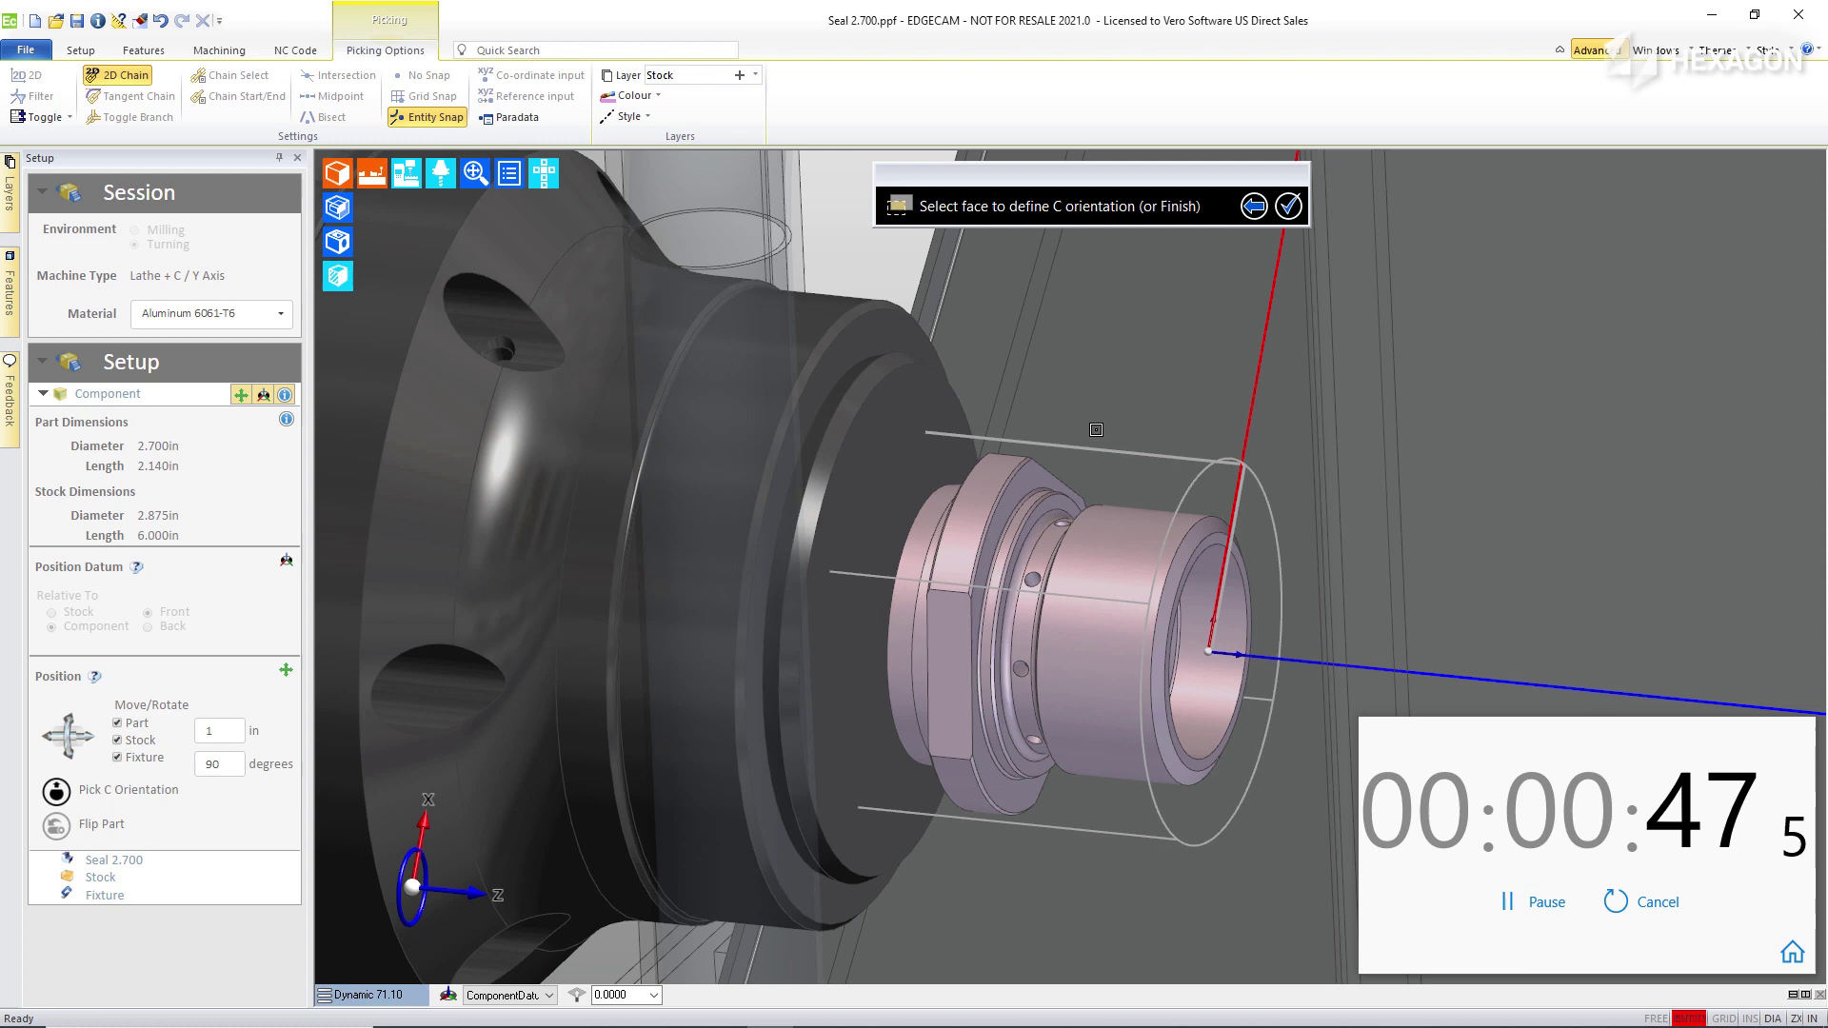
pyautogui.rightClick(1124, 377)
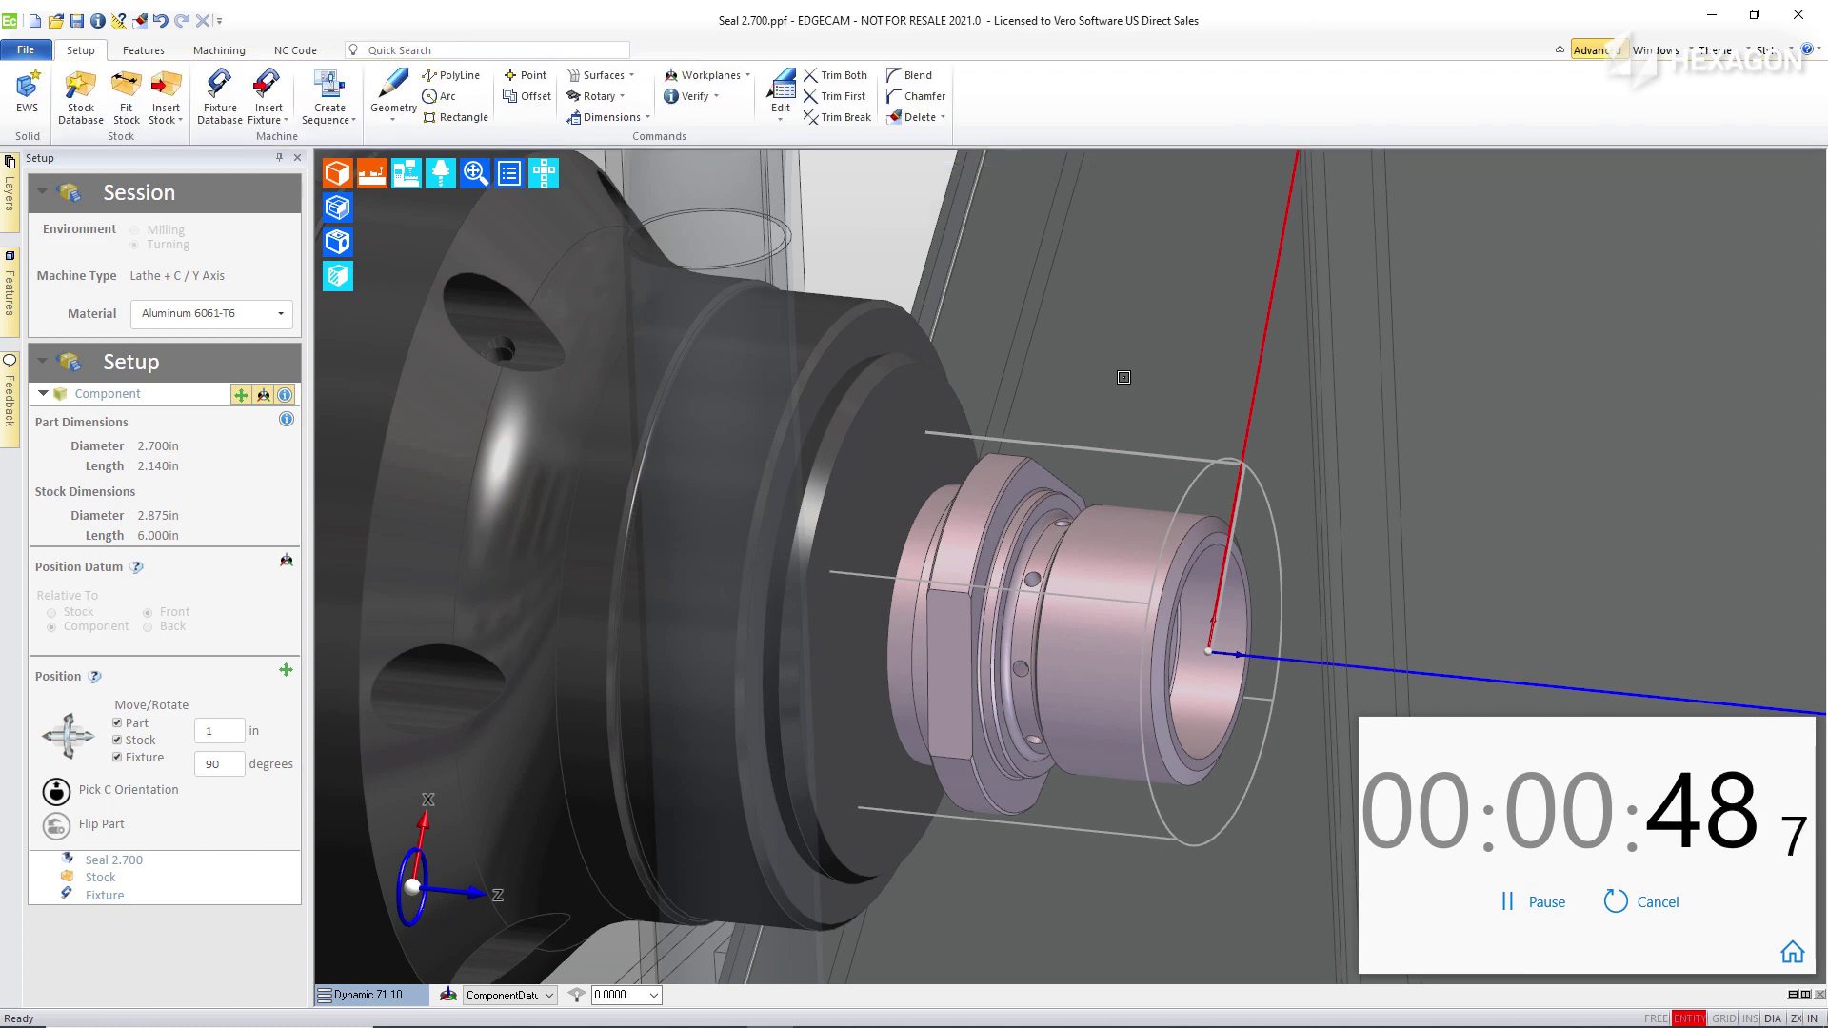
pyautogui.click(144, 50)
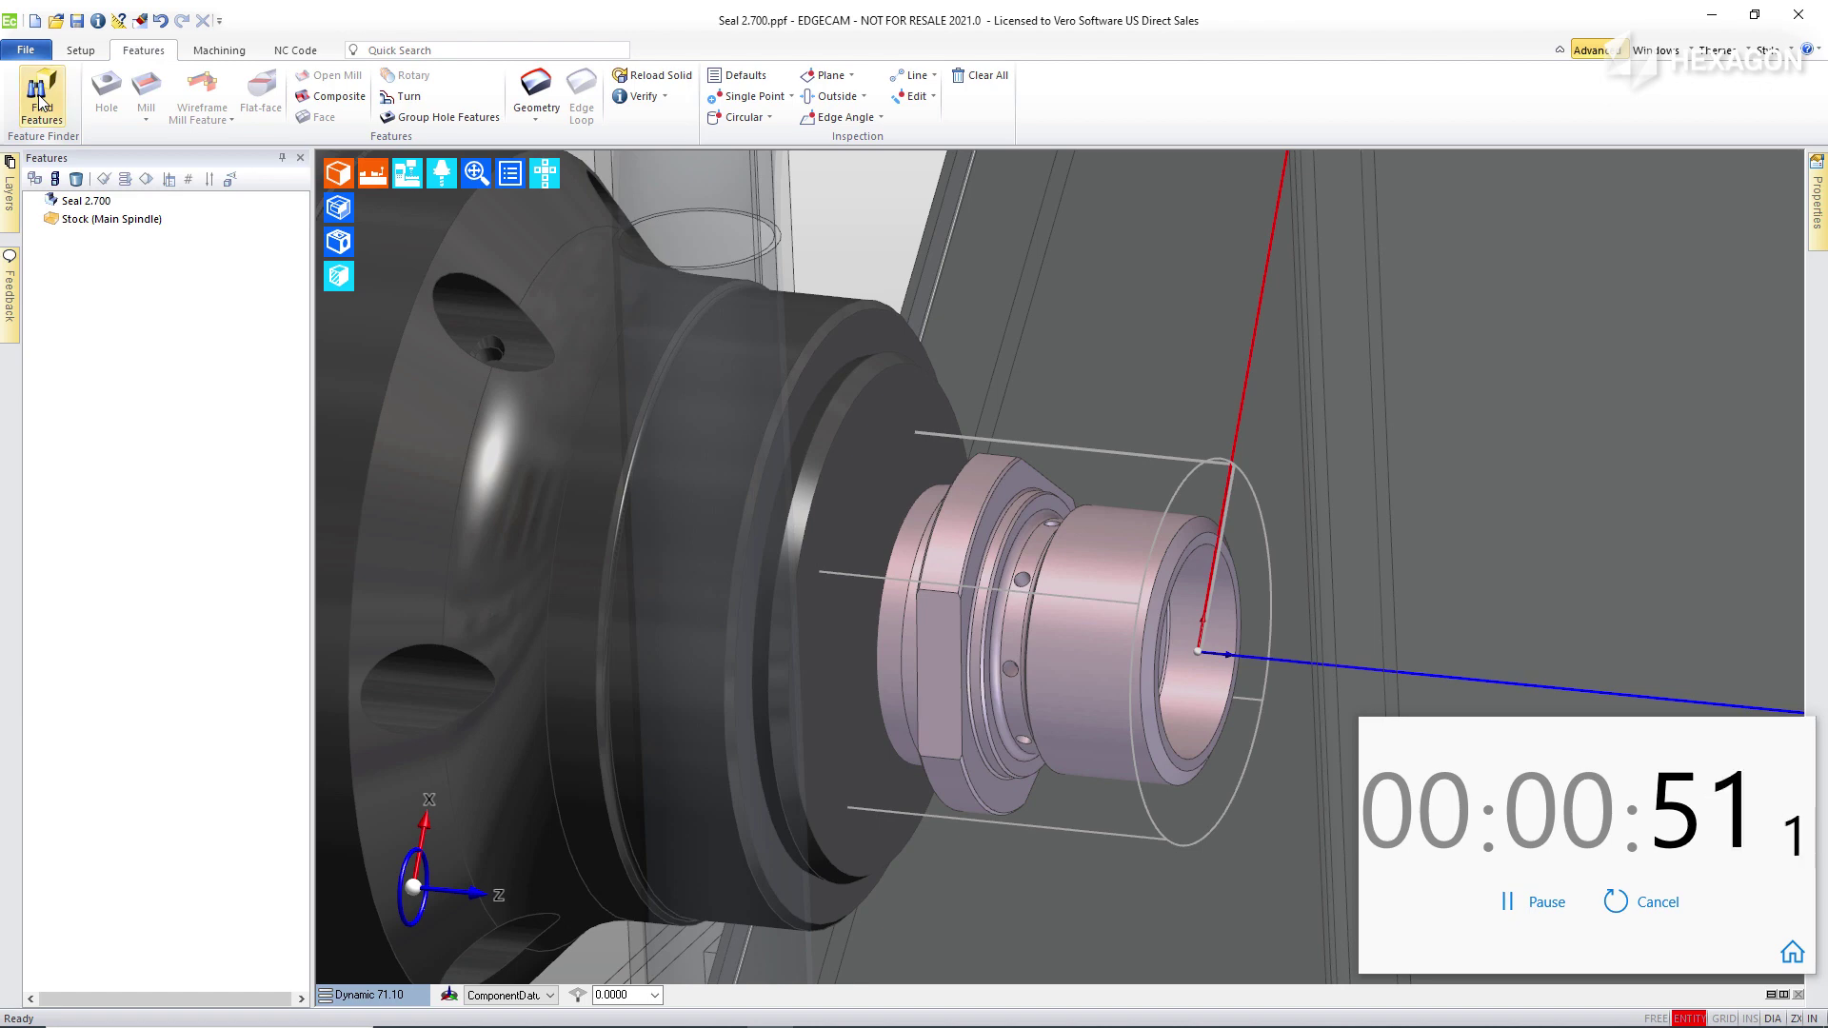
# Find front features only, excluding 2D pockets and bosses, and pick the bore face to add the radial hole.
pyautogui.click(40, 102)
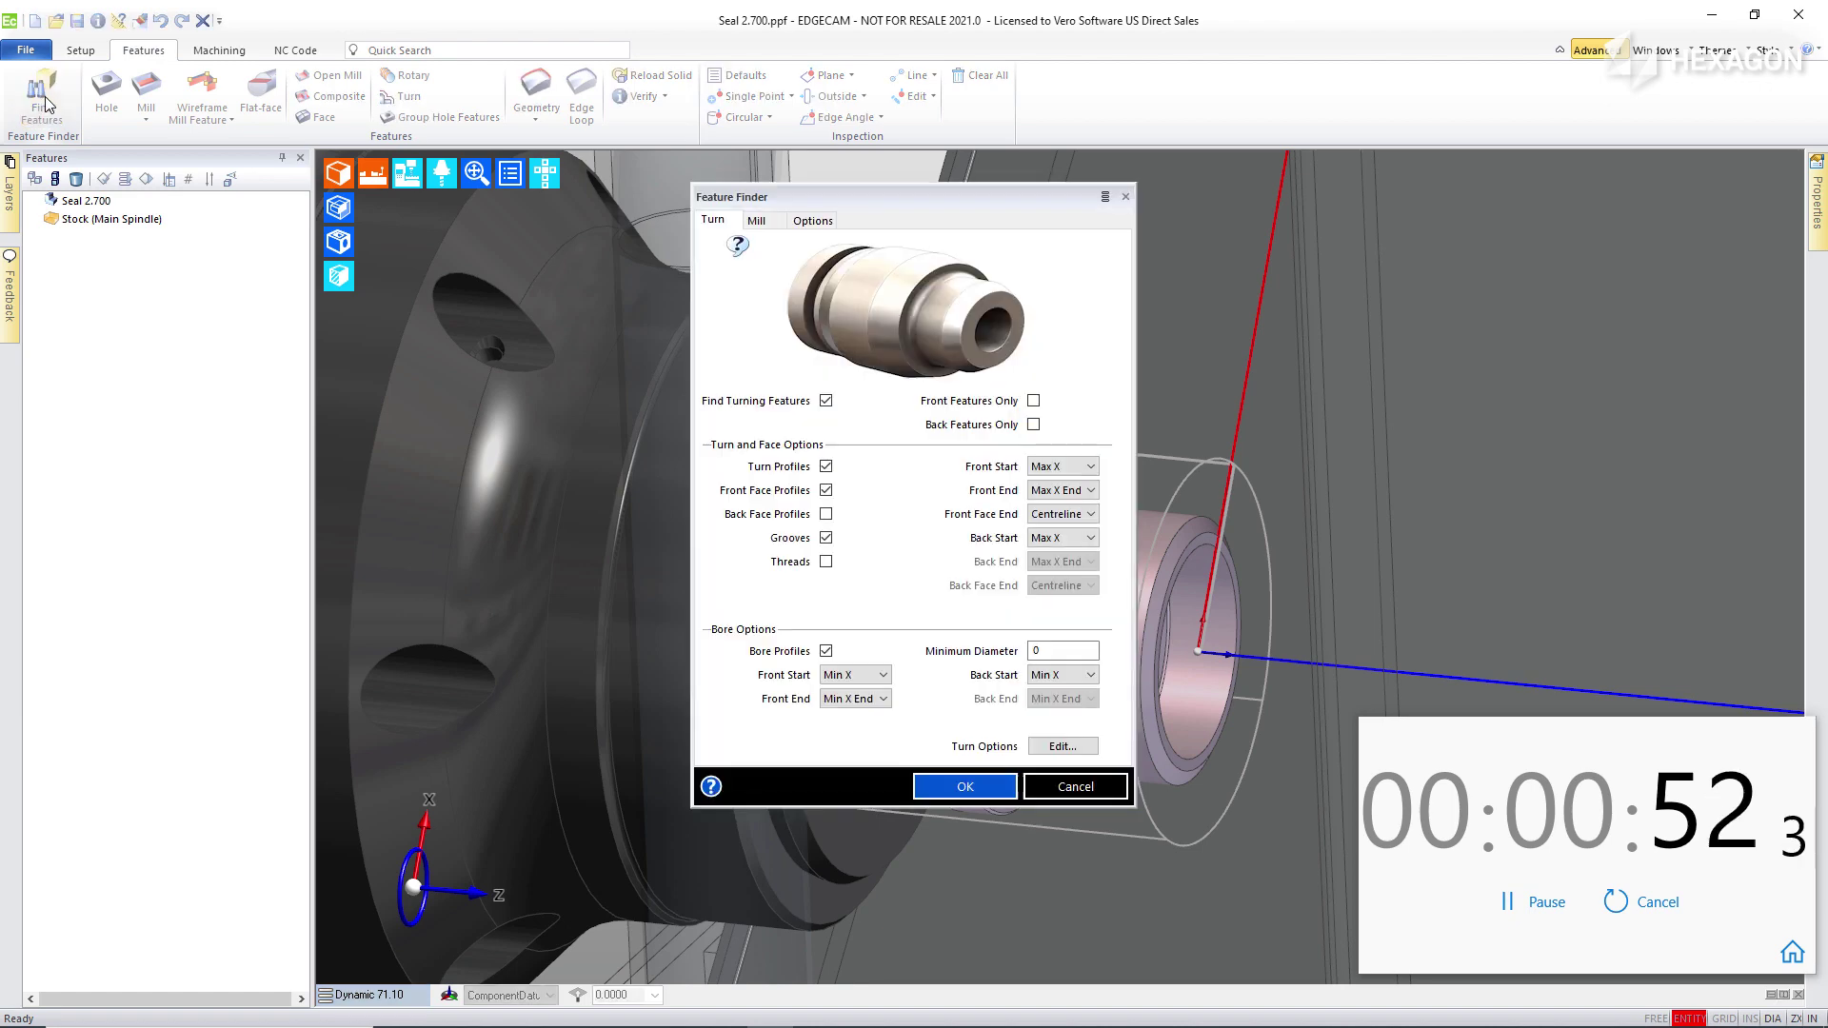
pyautogui.click(1033, 401)
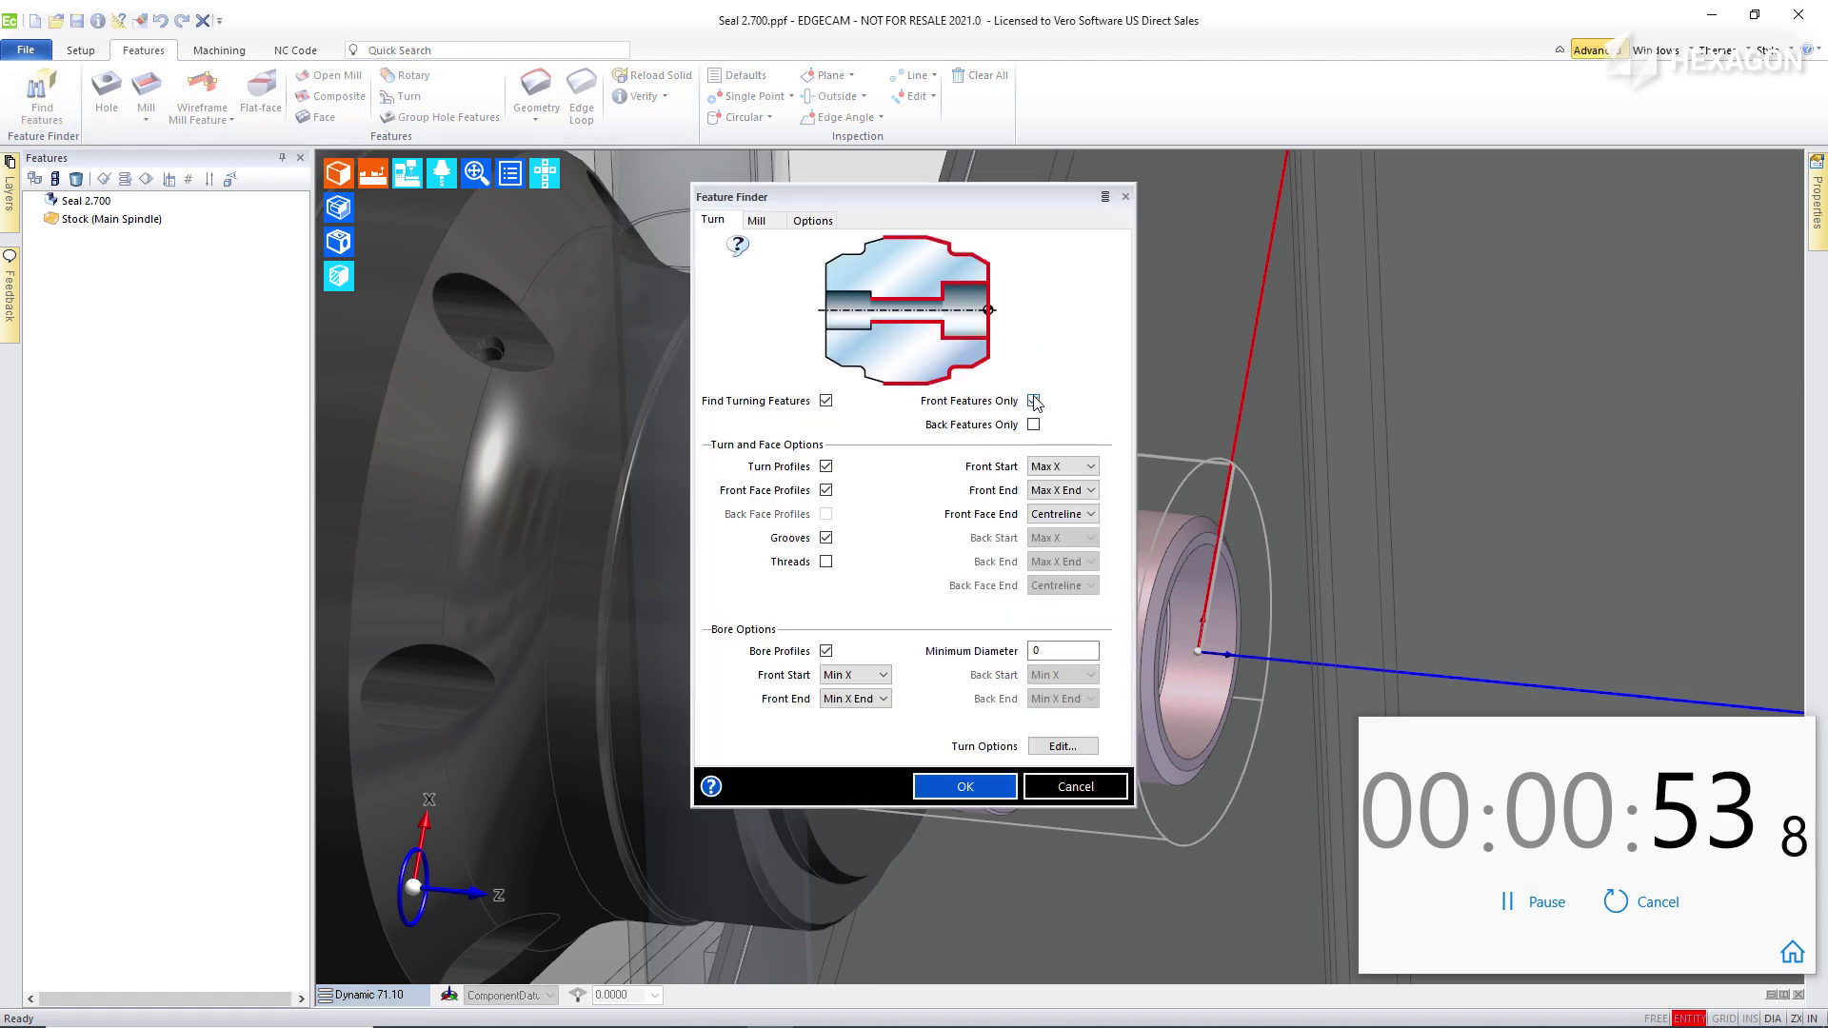
pyautogui.click(757, 221)
pyautogui.click(827, 443)
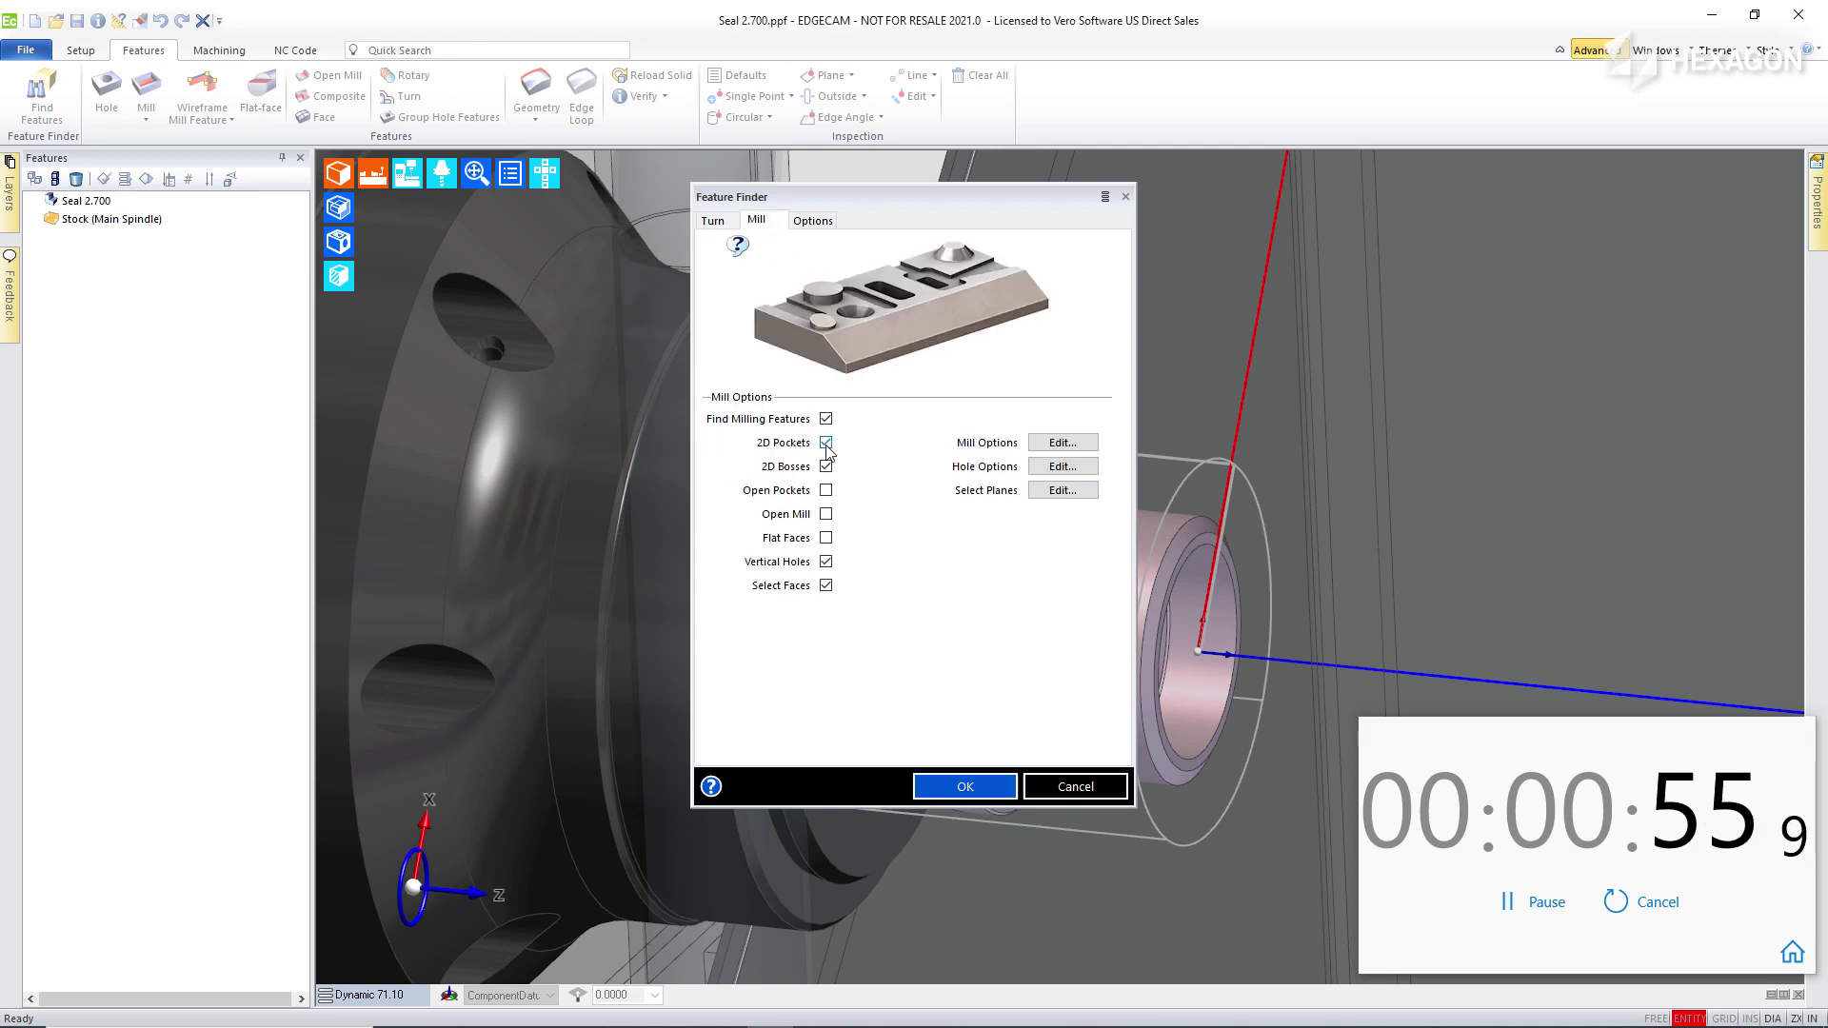
pyautogui.click(826, 466)
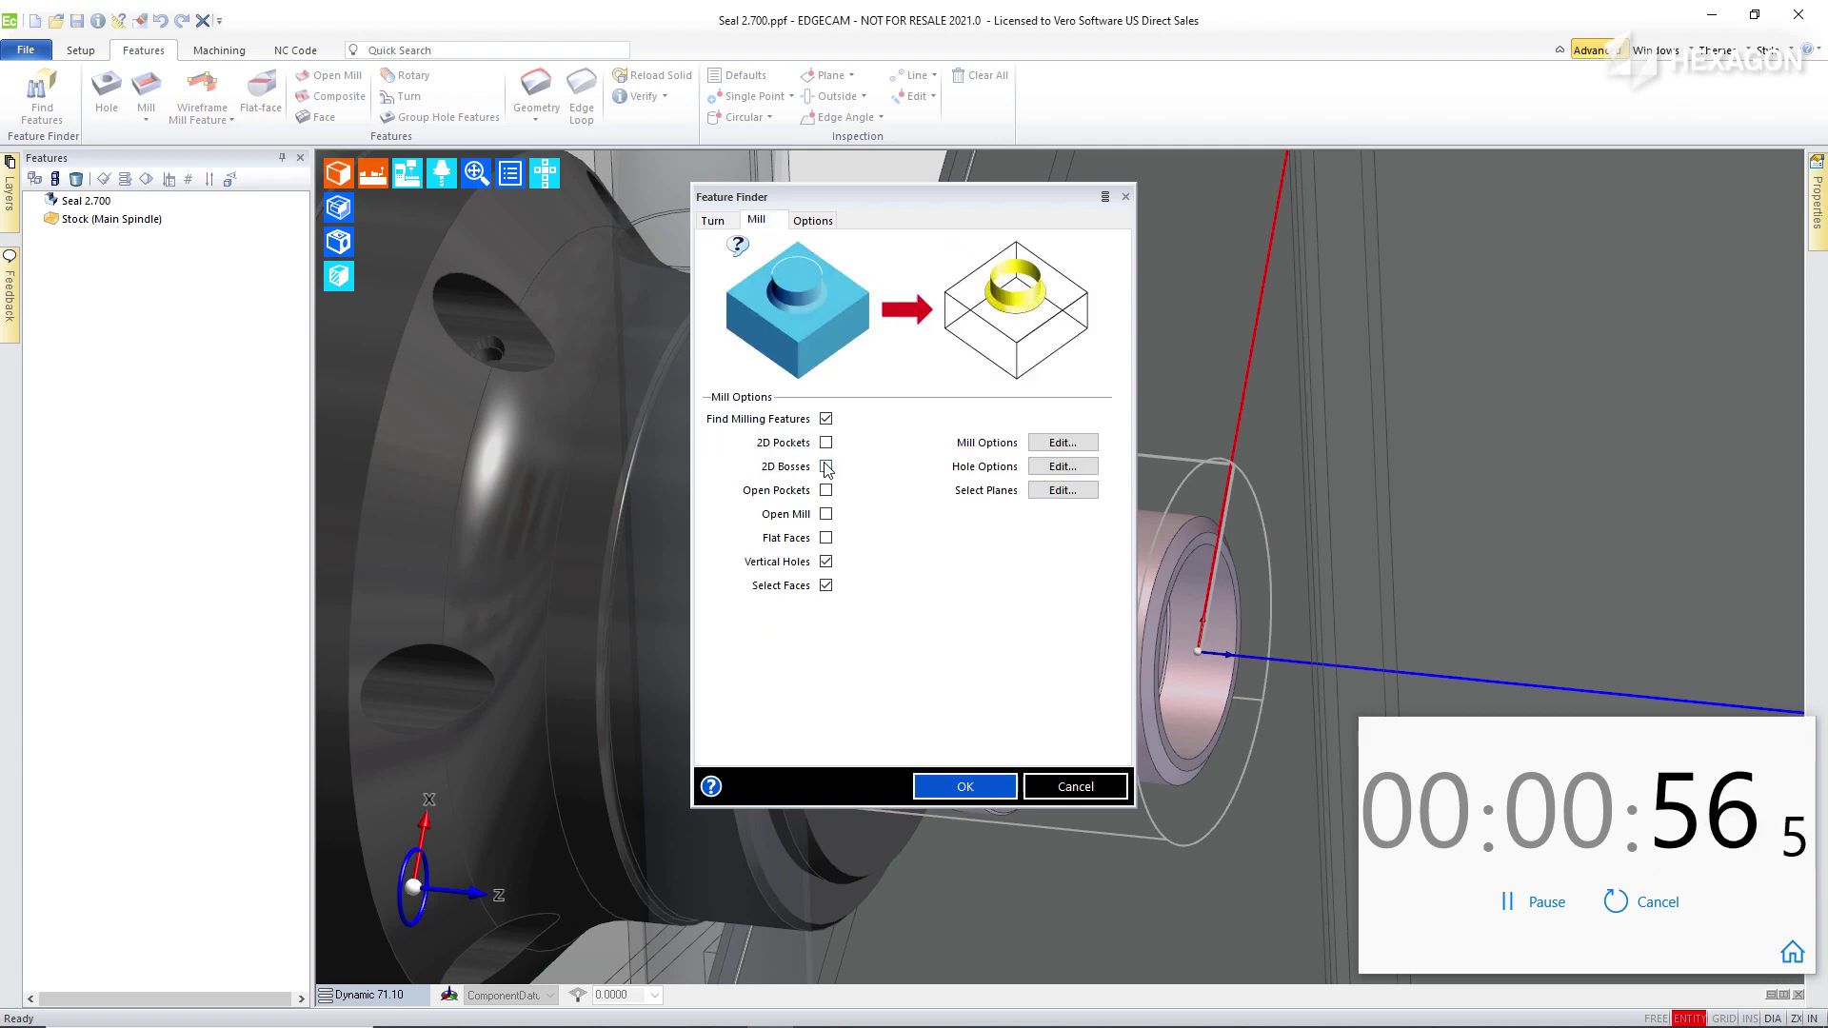
pyautogui.click(962, 789)
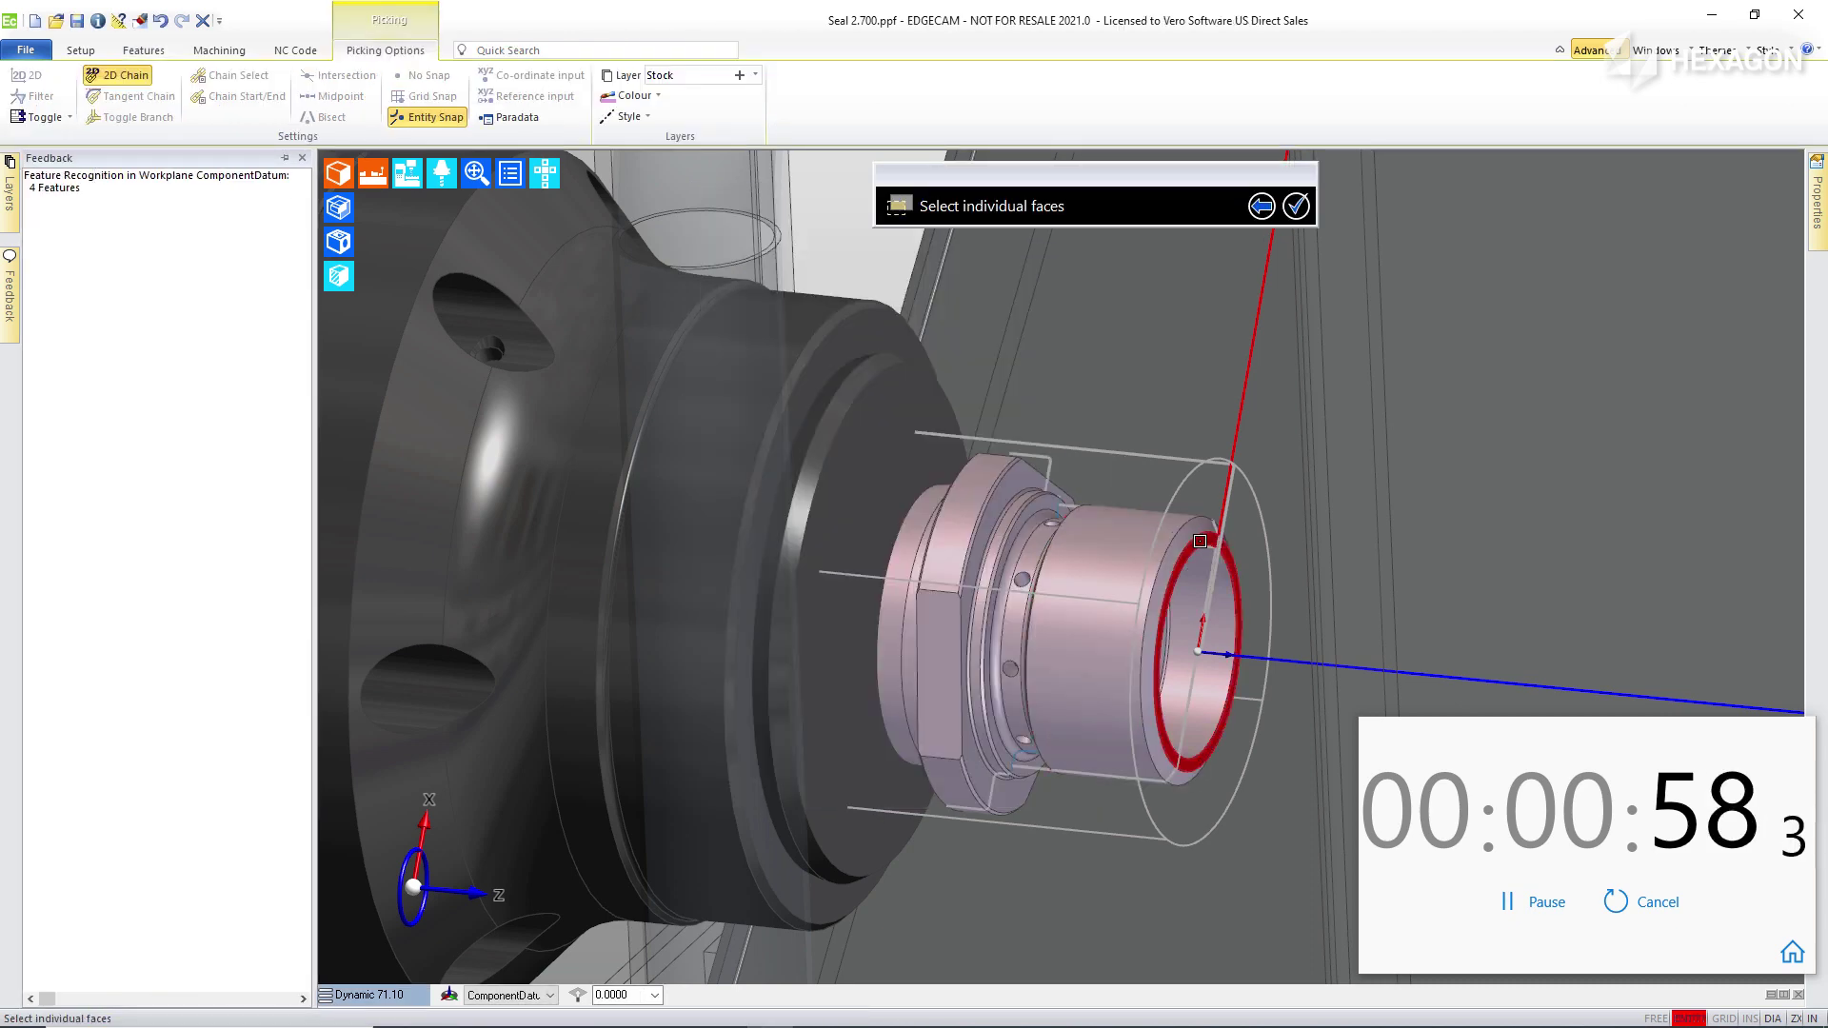
pyautogui.click(1197, 539)
pyautogui.rightClick(1360, 464)
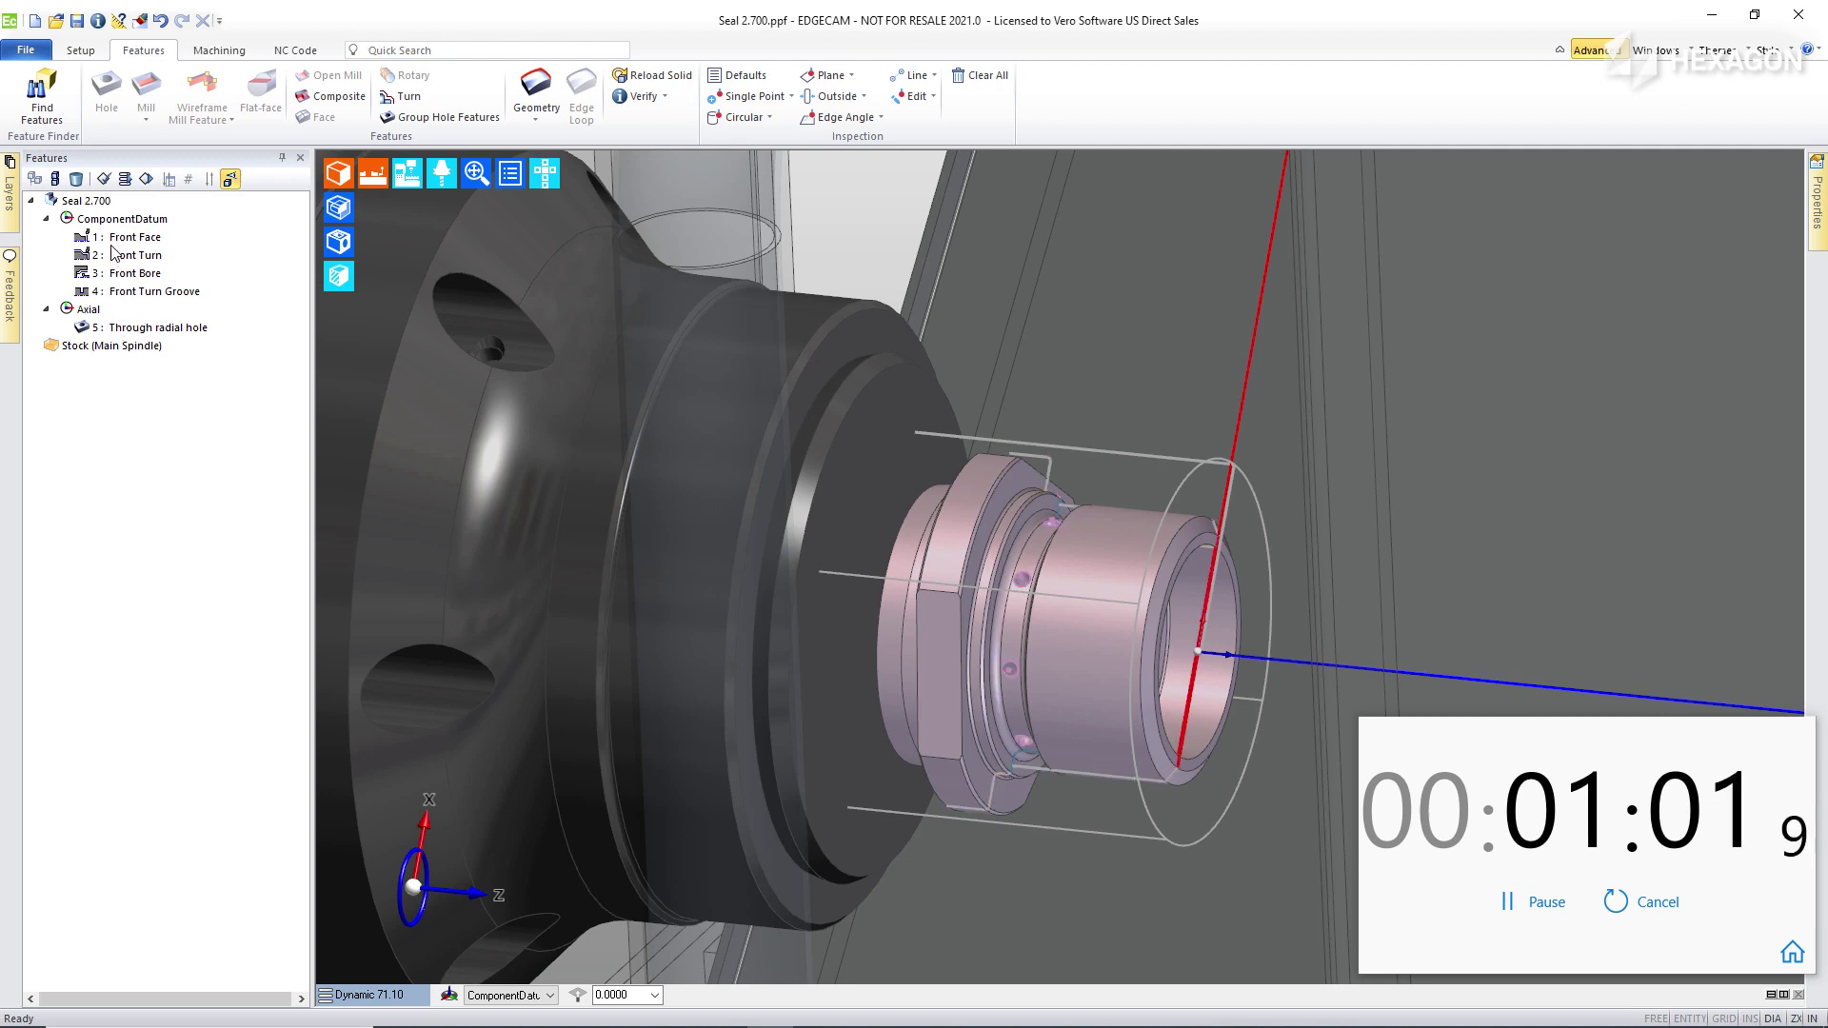
# Review the new sequence in the Machining workspace, then return to the Setup tools.
pyautogui.click(220, 50)
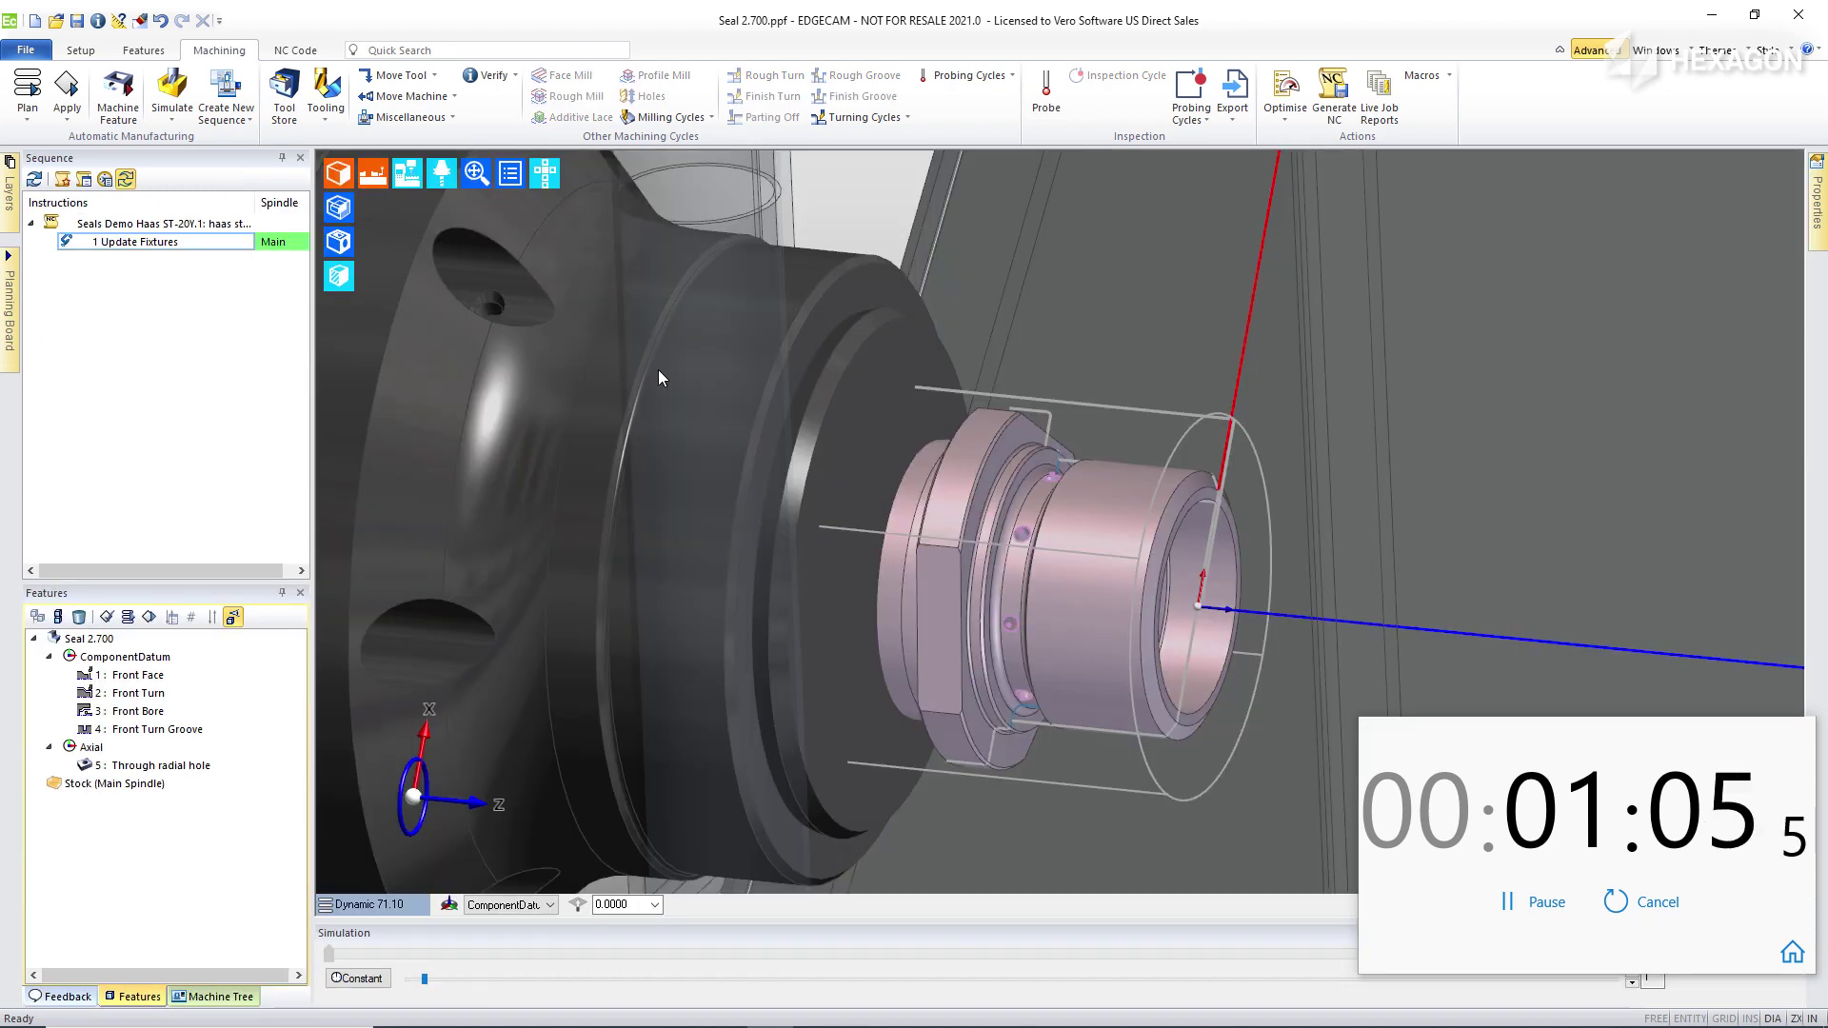
pyautogui.click(1522, 904)
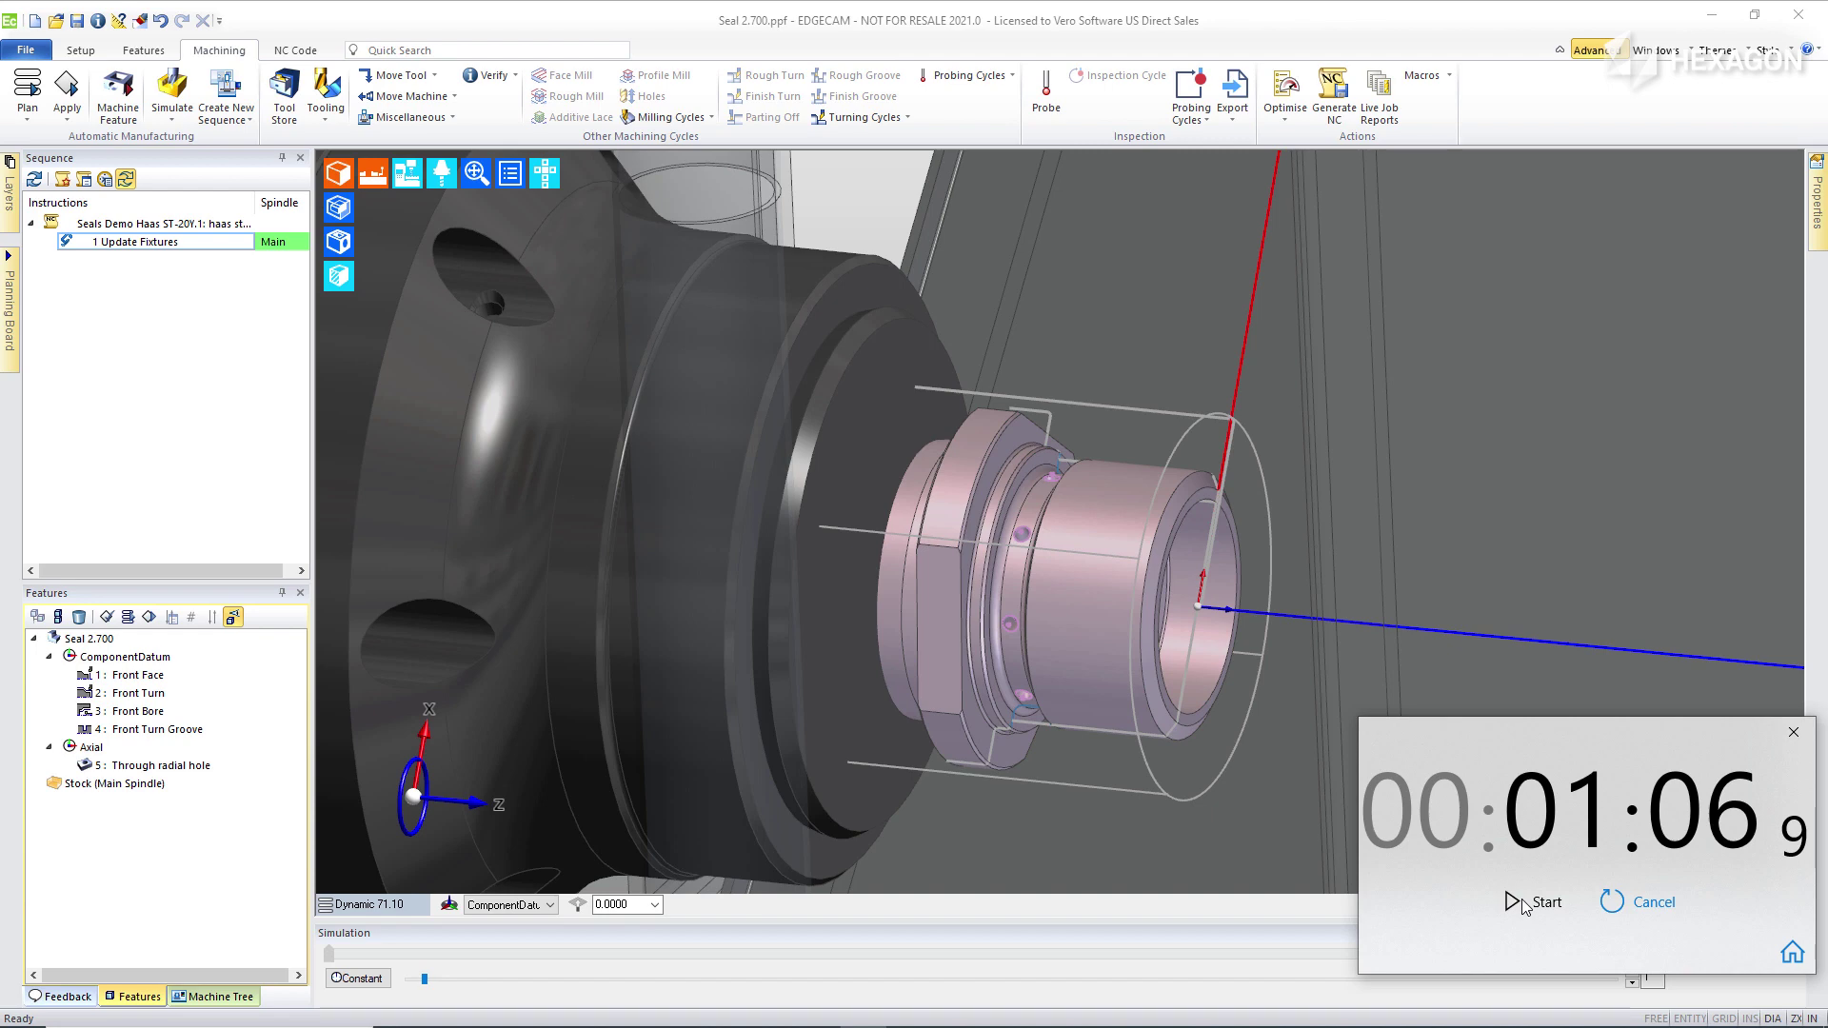
pyautogui.click(80, 52)
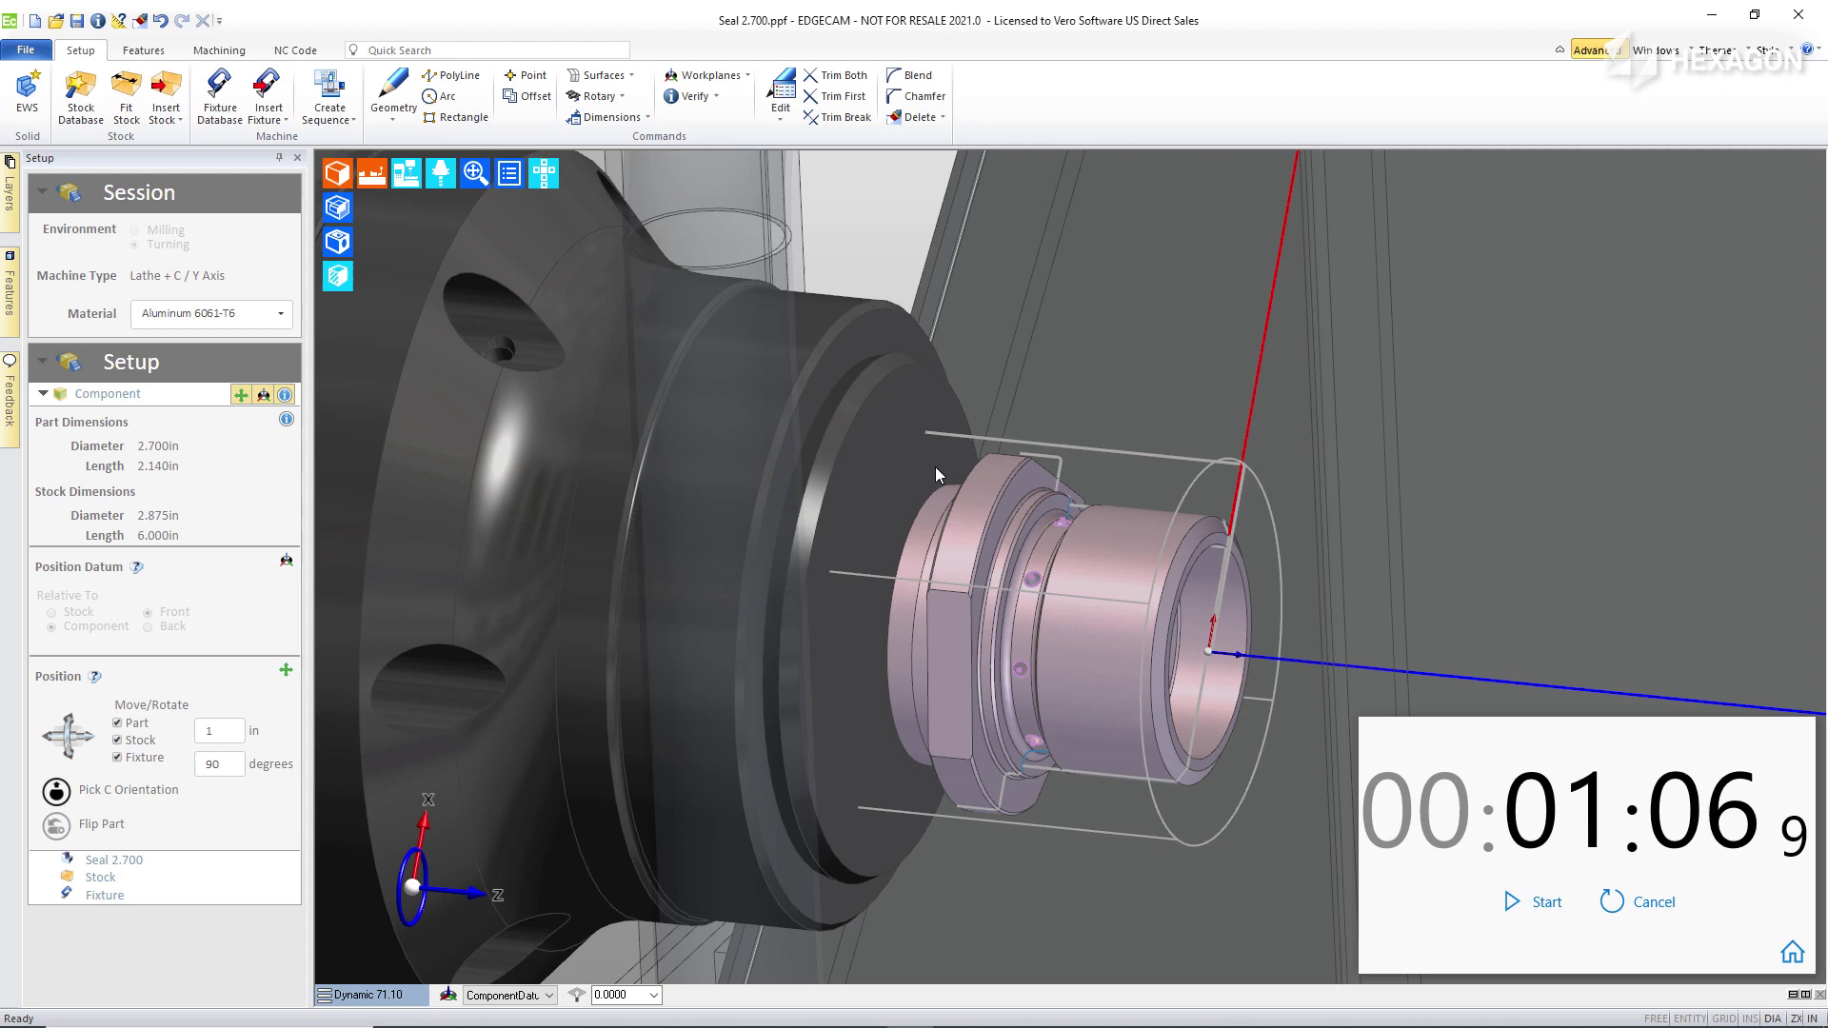
# In Solids preferences, turn off Select Environment, Align for Turning and Align for Milling.
pyautogui.click(1794, 734)
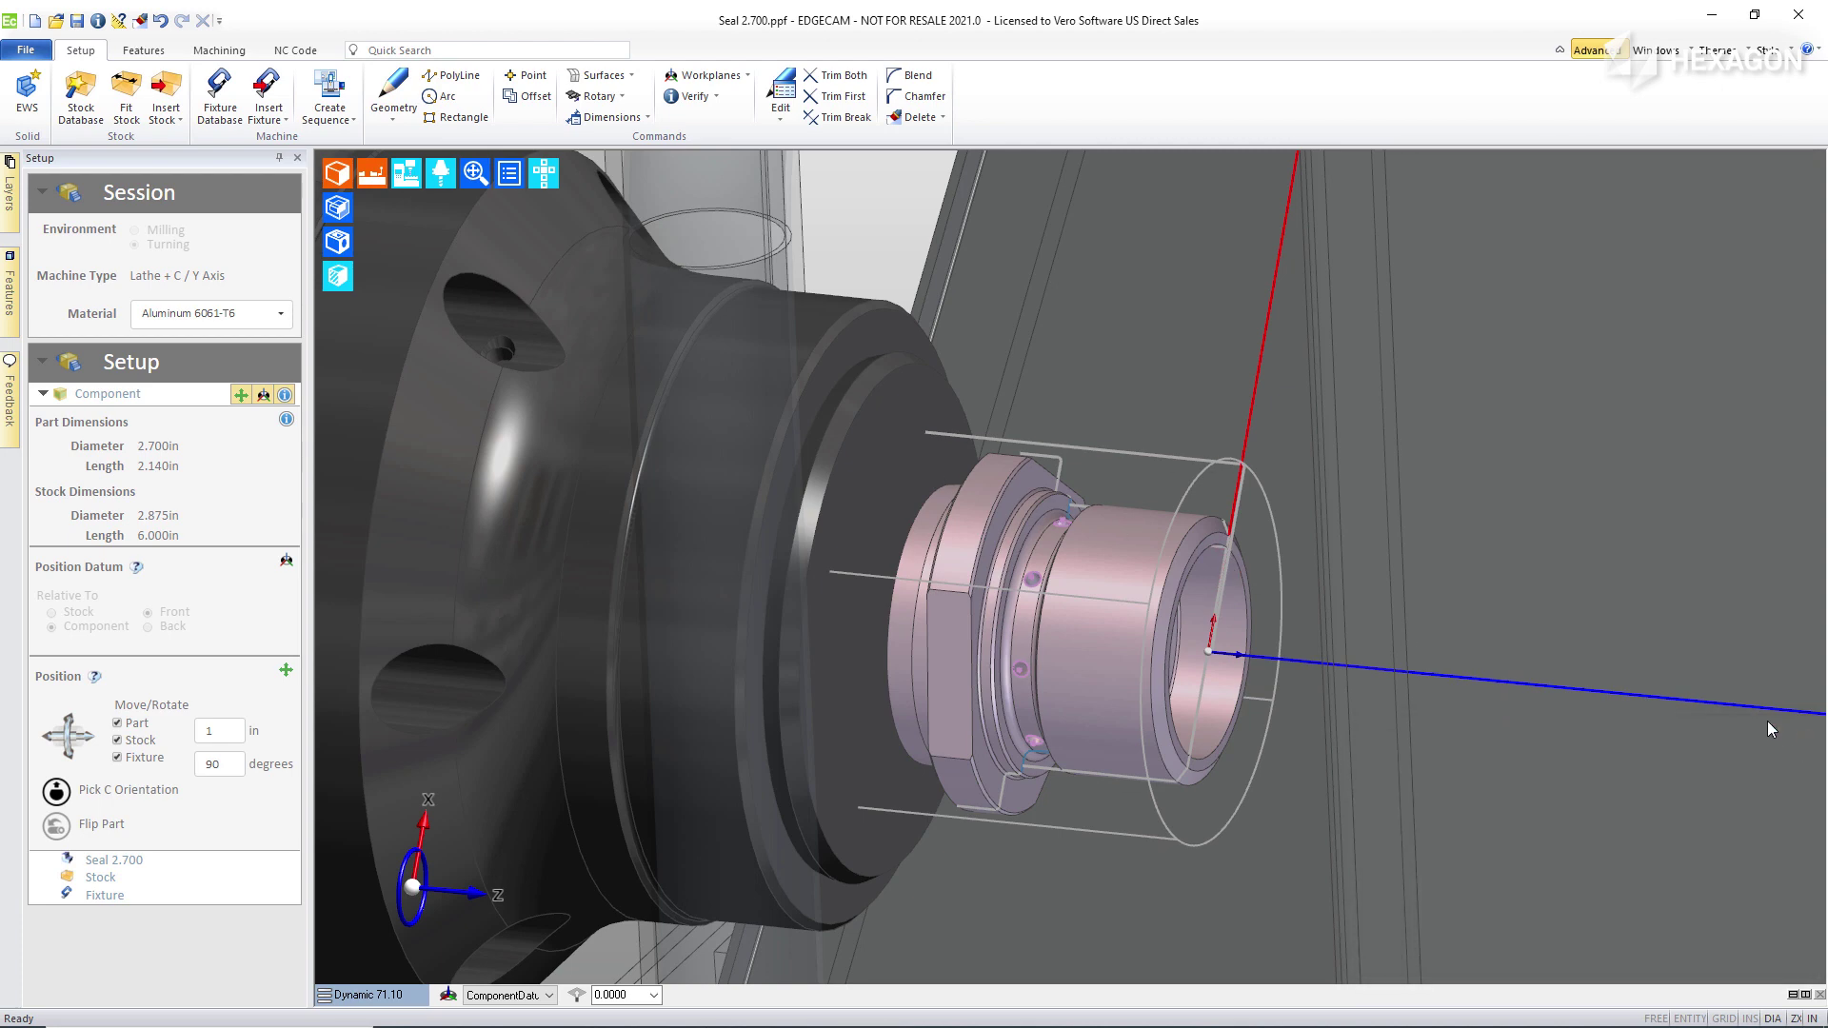
pyautogui.click(26, 53)
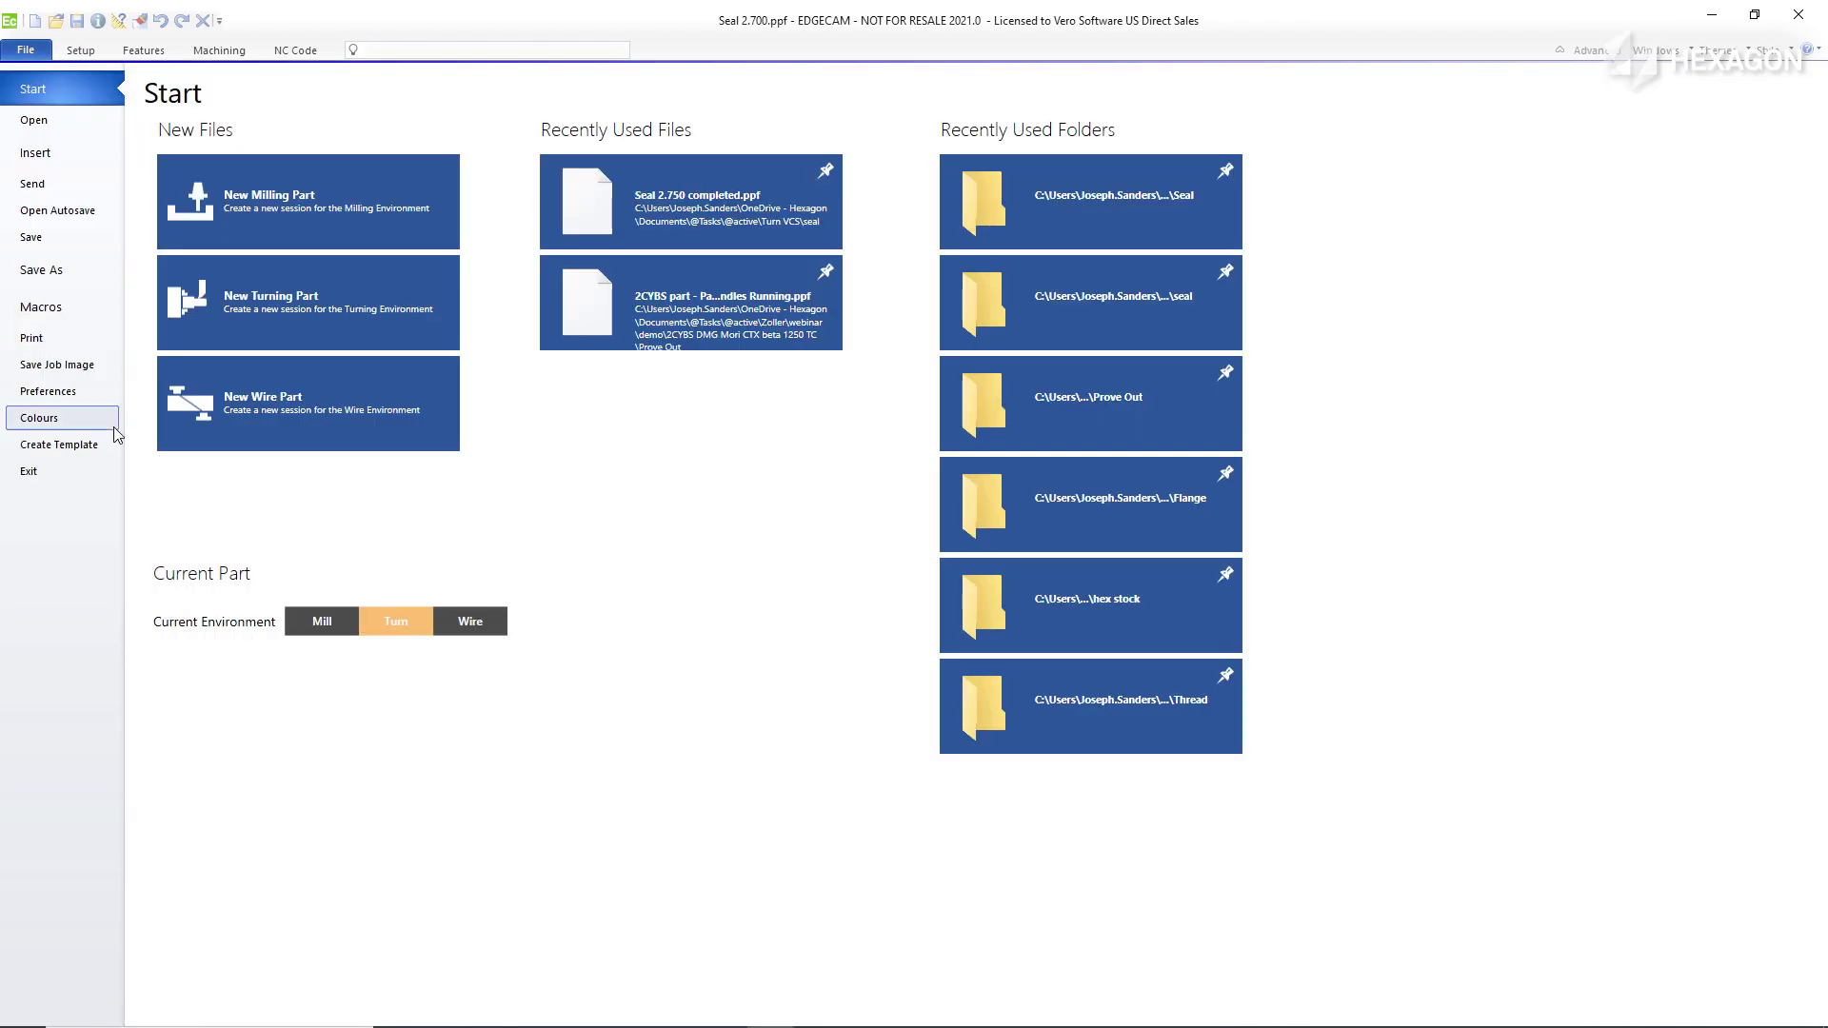
pyautogui.click(59, 388)
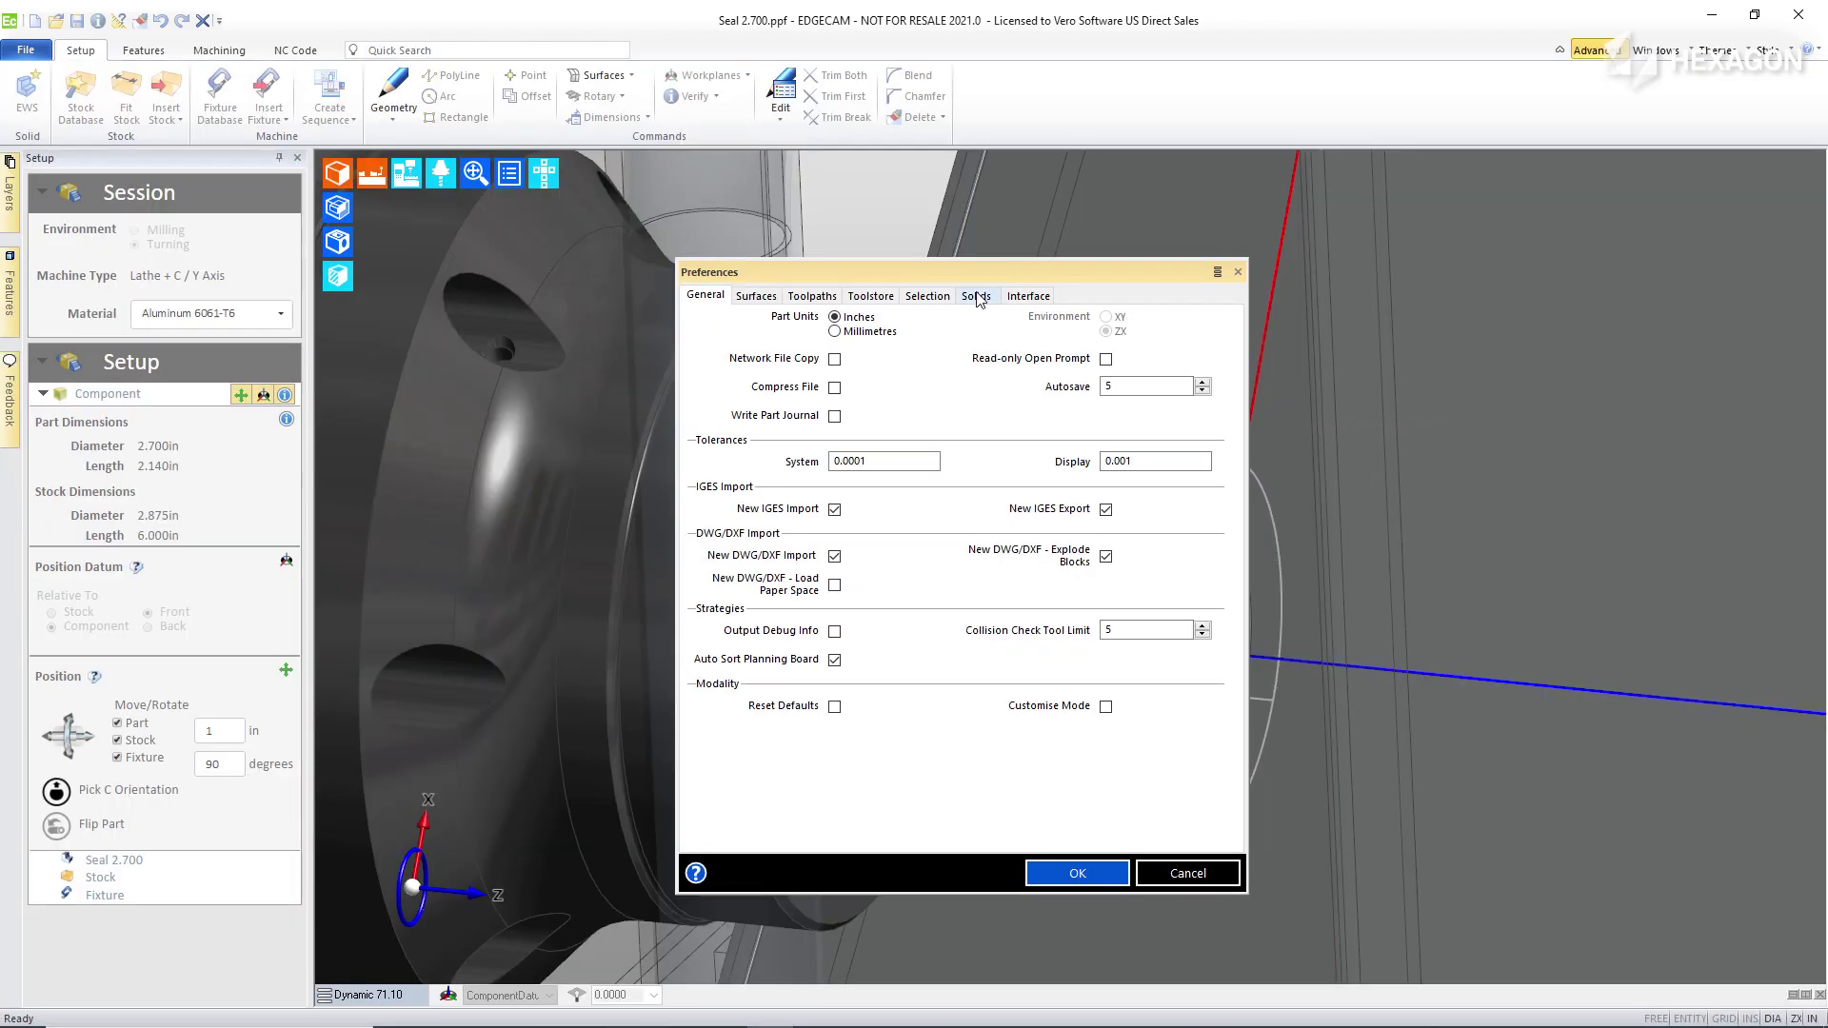
pyautogui.click(978, 295)
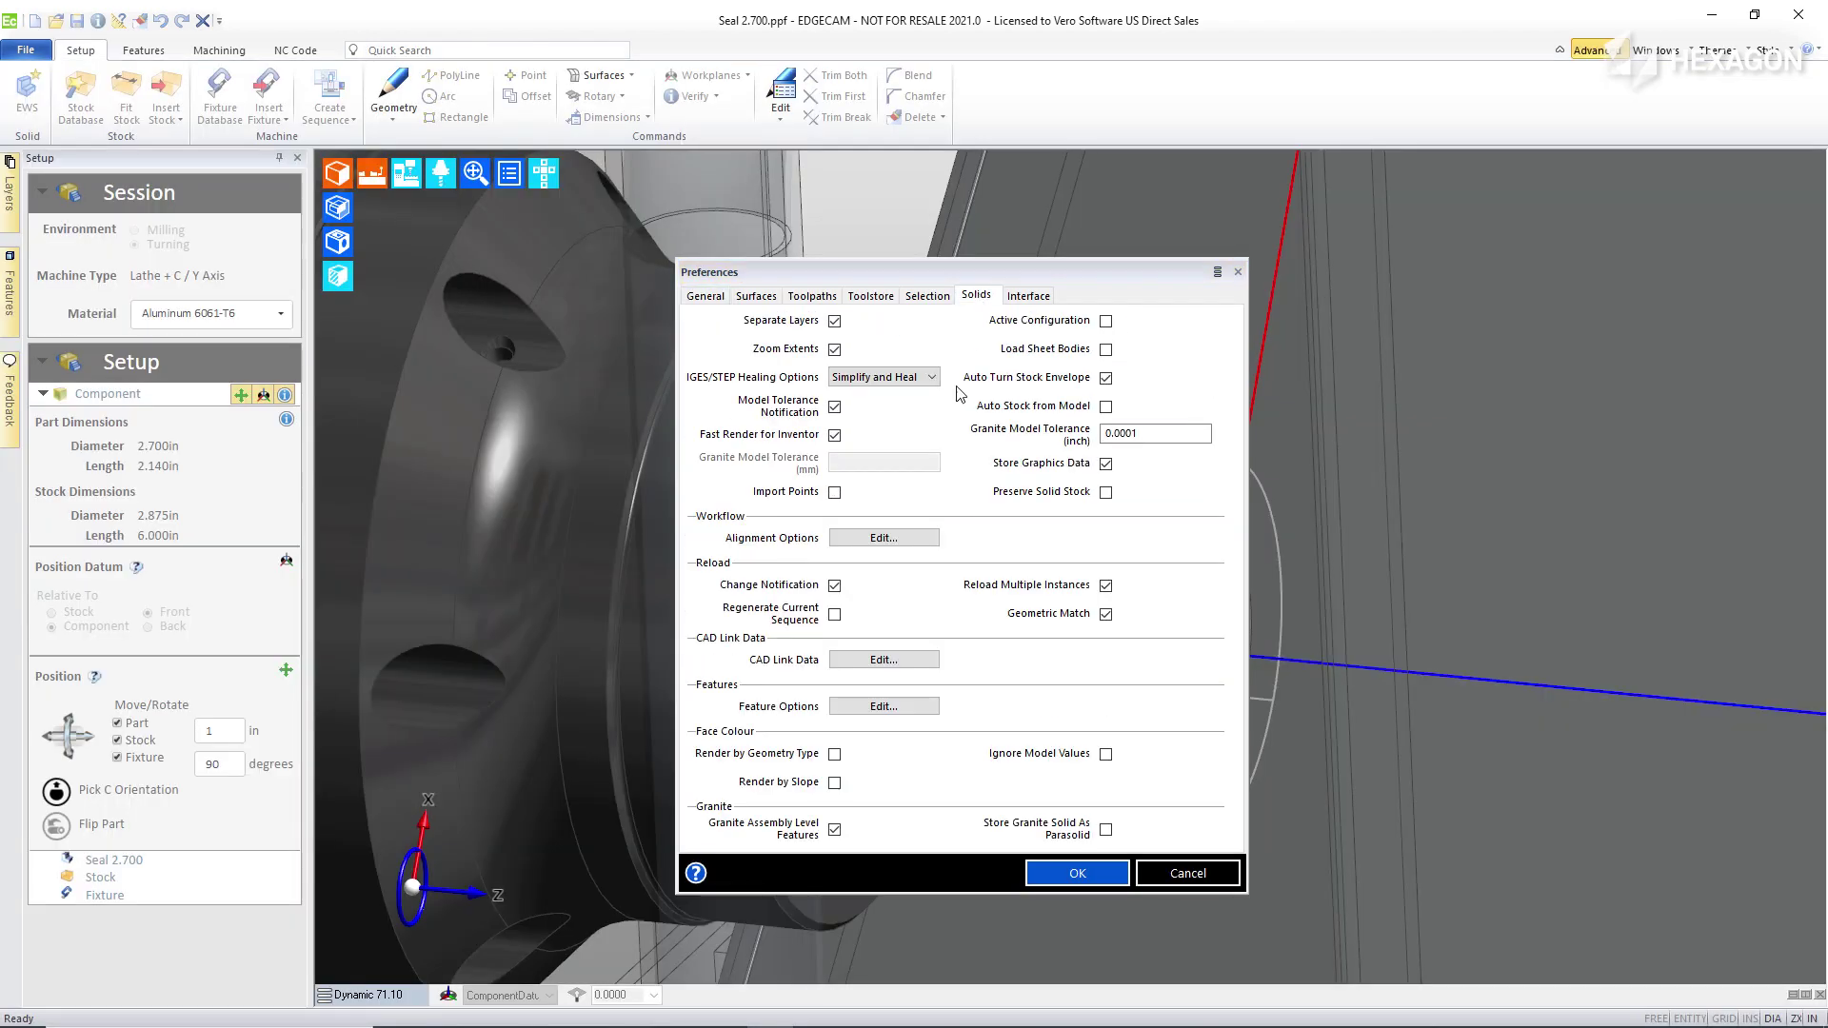
pyautogui.click(884, 539)
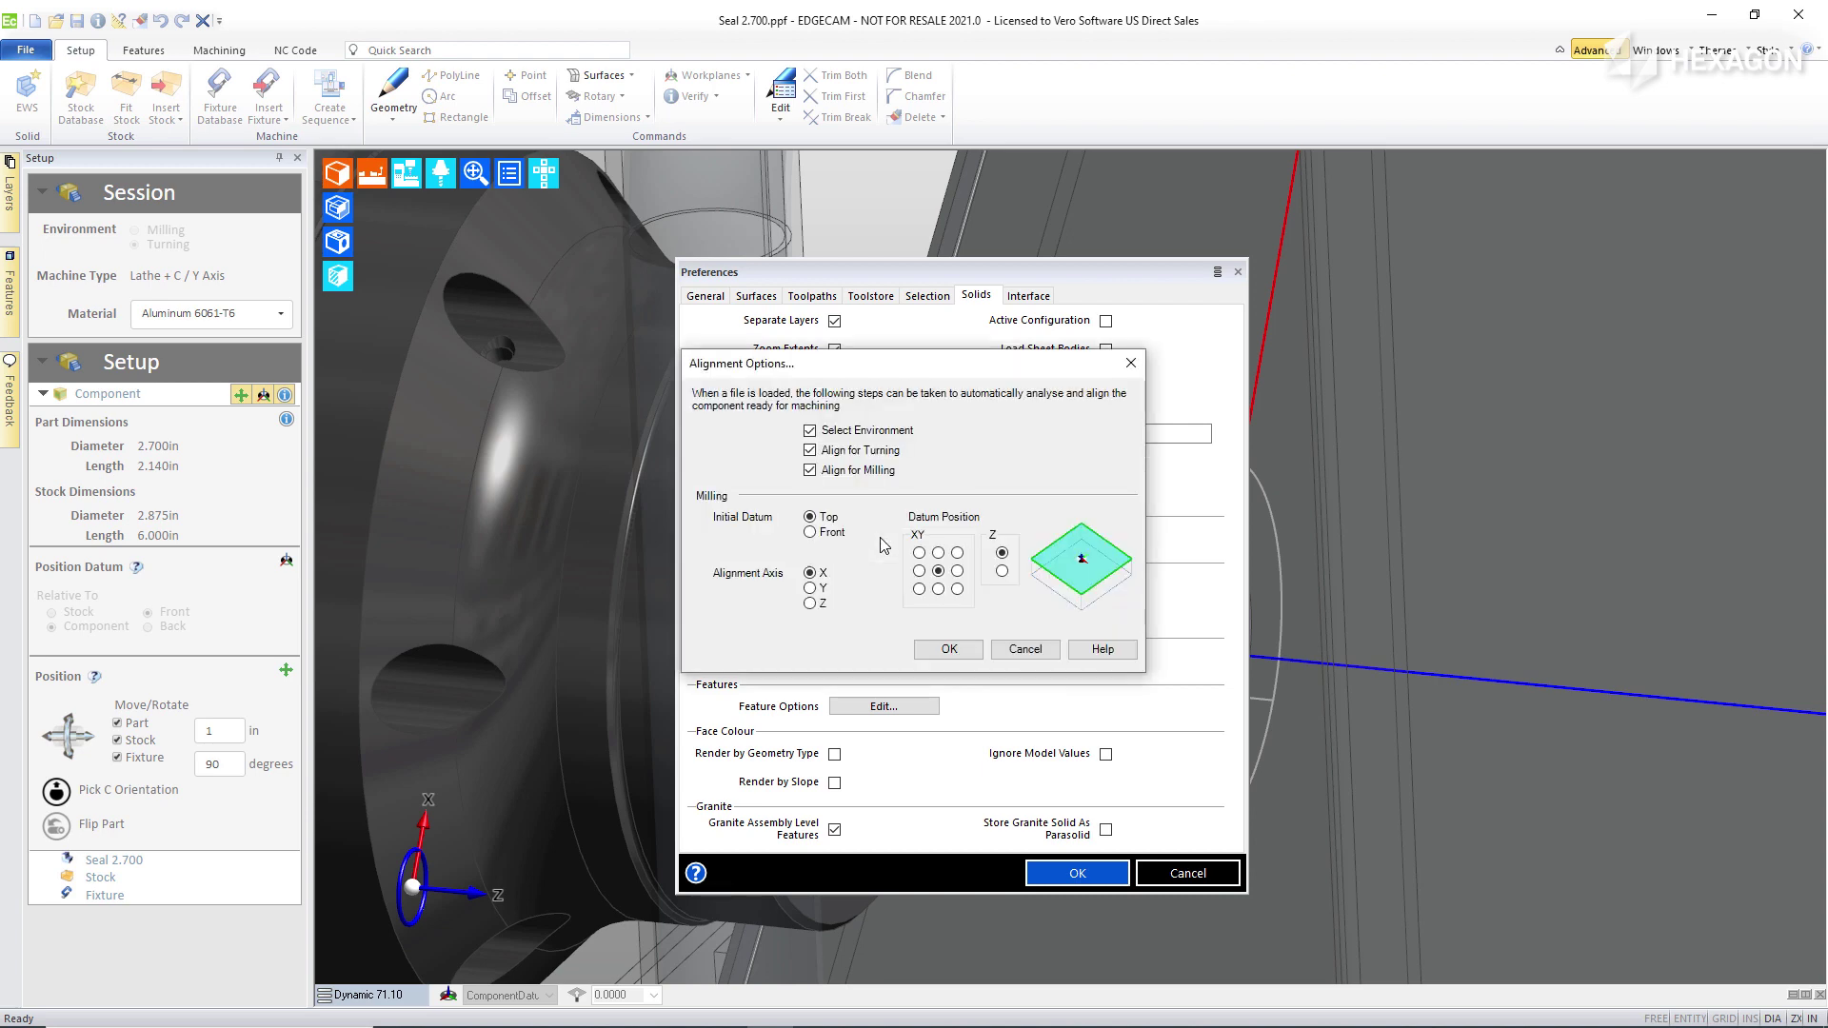
pyautogui.click(810, 450)
pyautogui.click(810, 471)
pyautogui.click(810, 431)
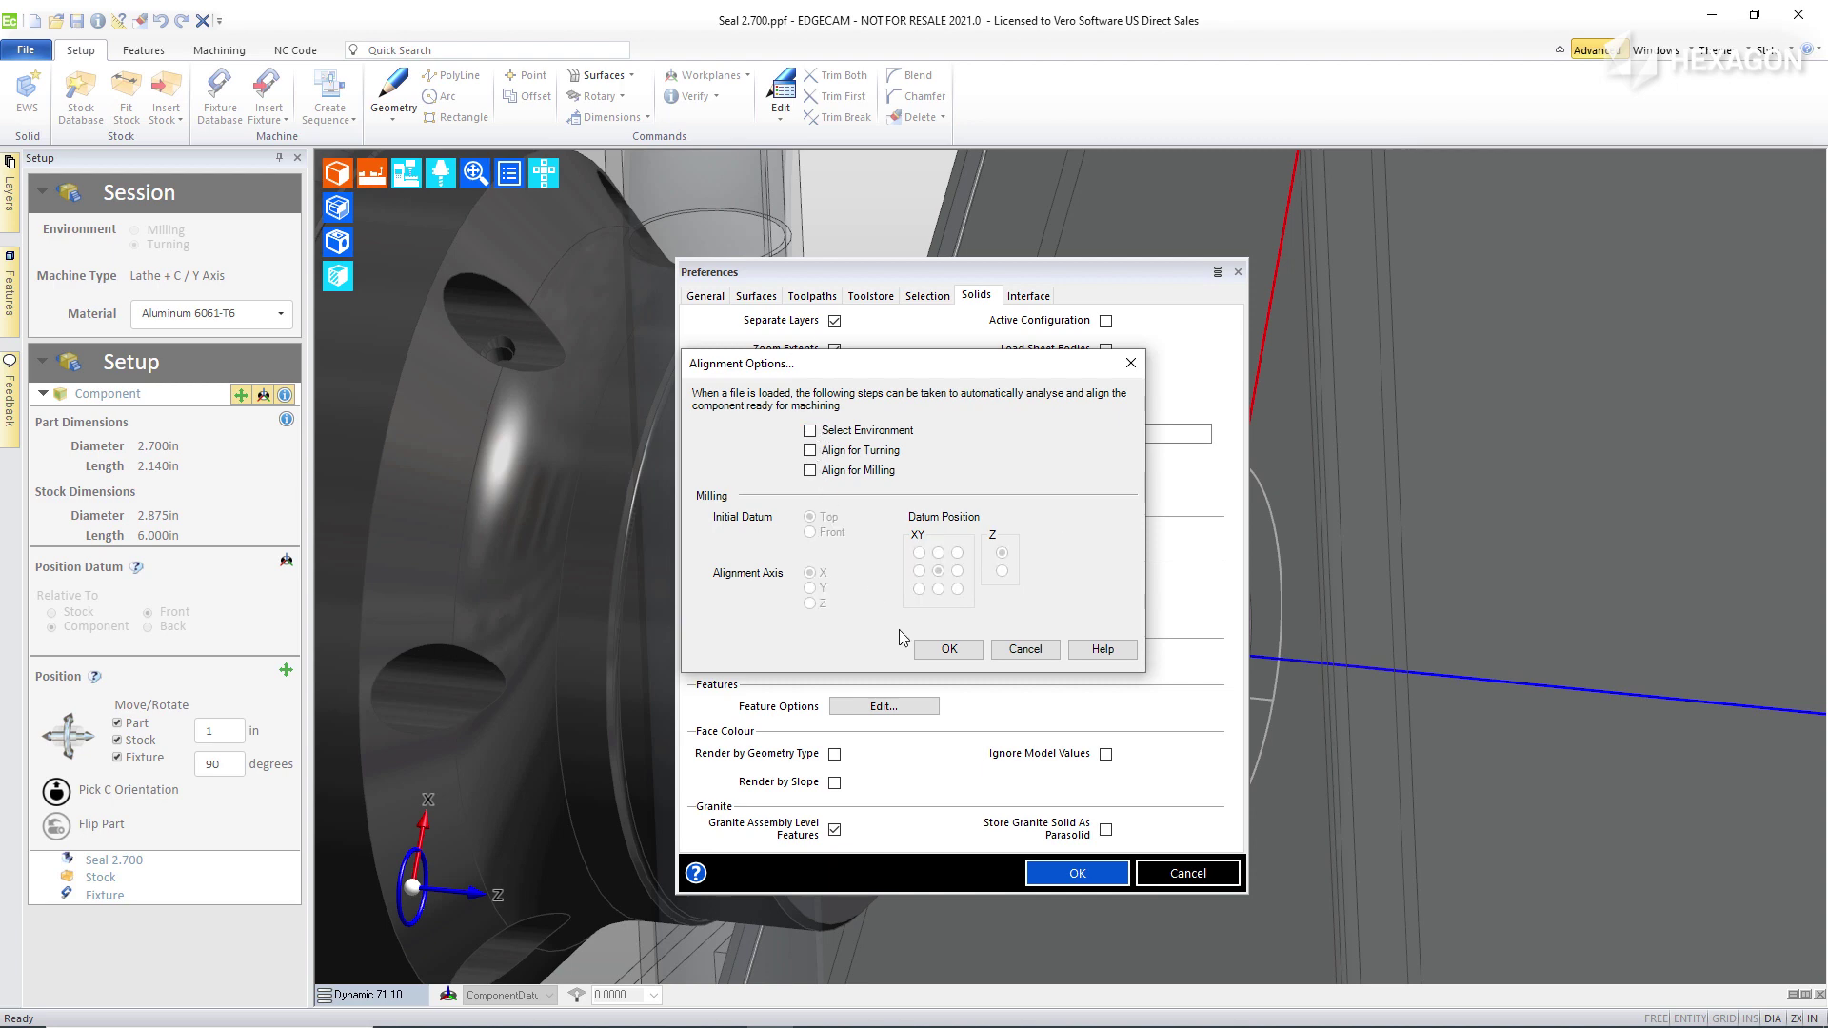
pyautogui.click(949, 650)
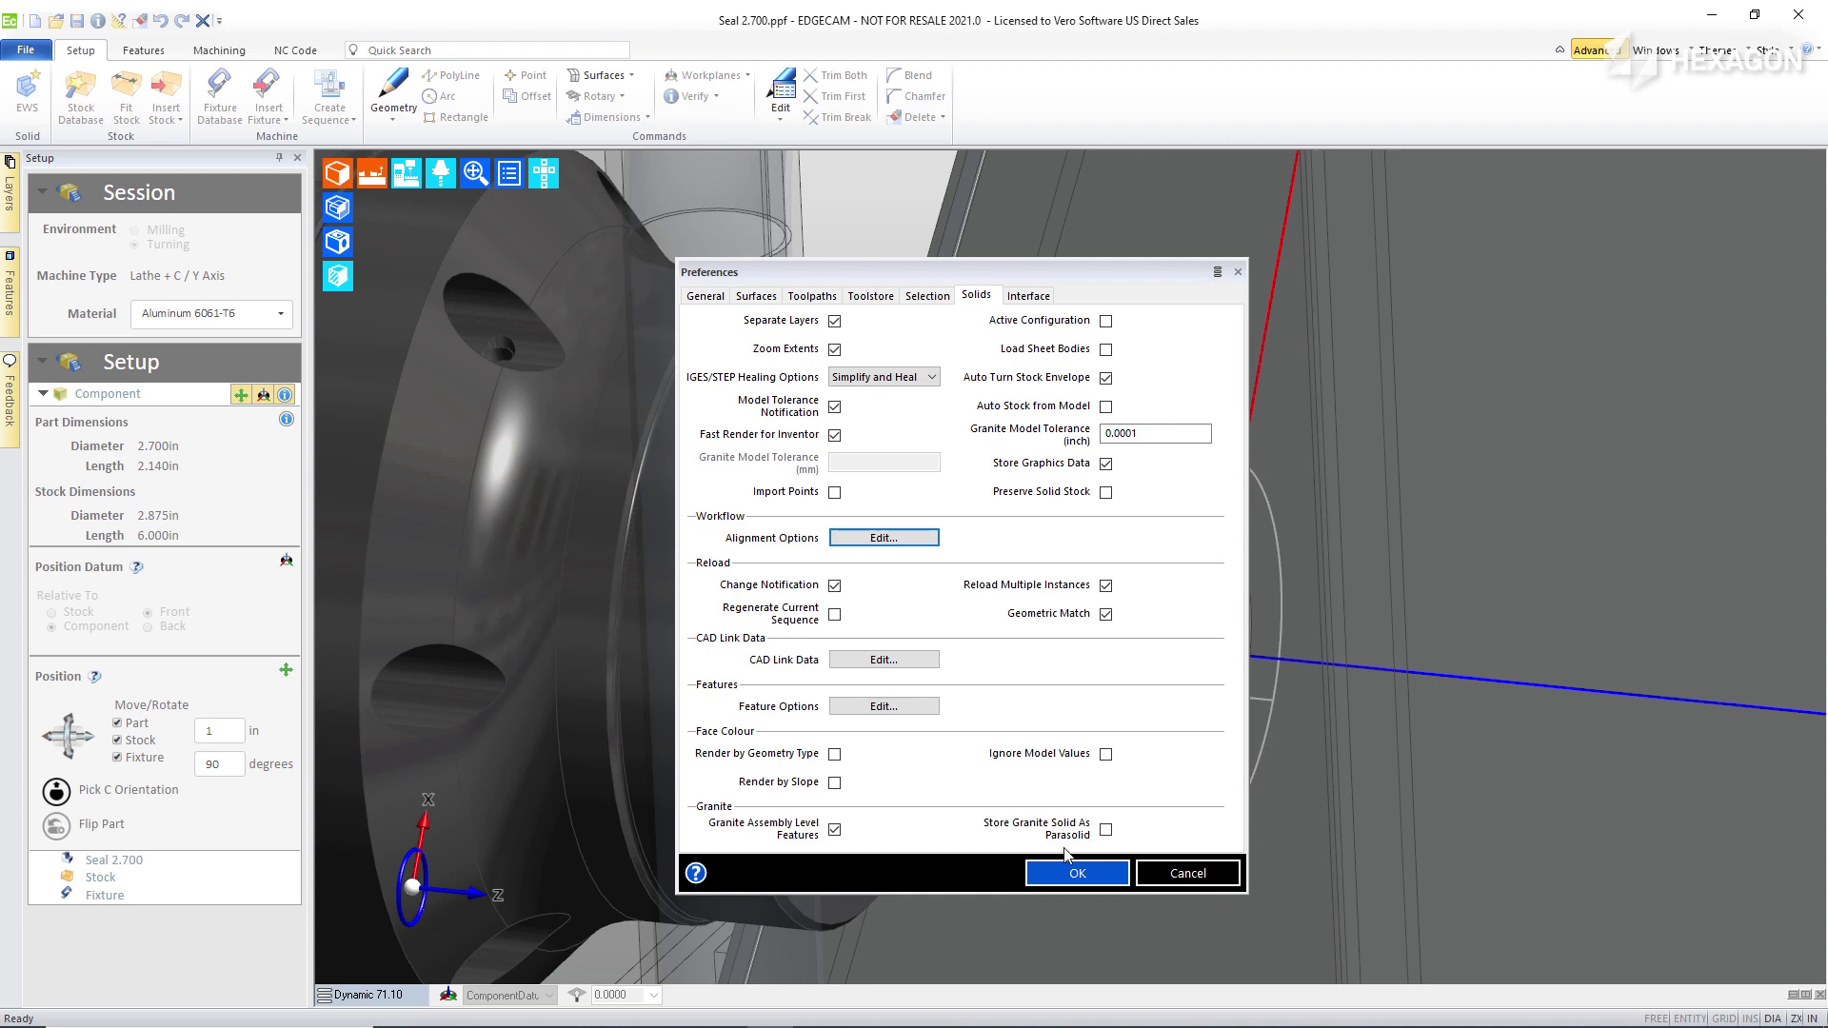
pyautogui.click(1062, 874)
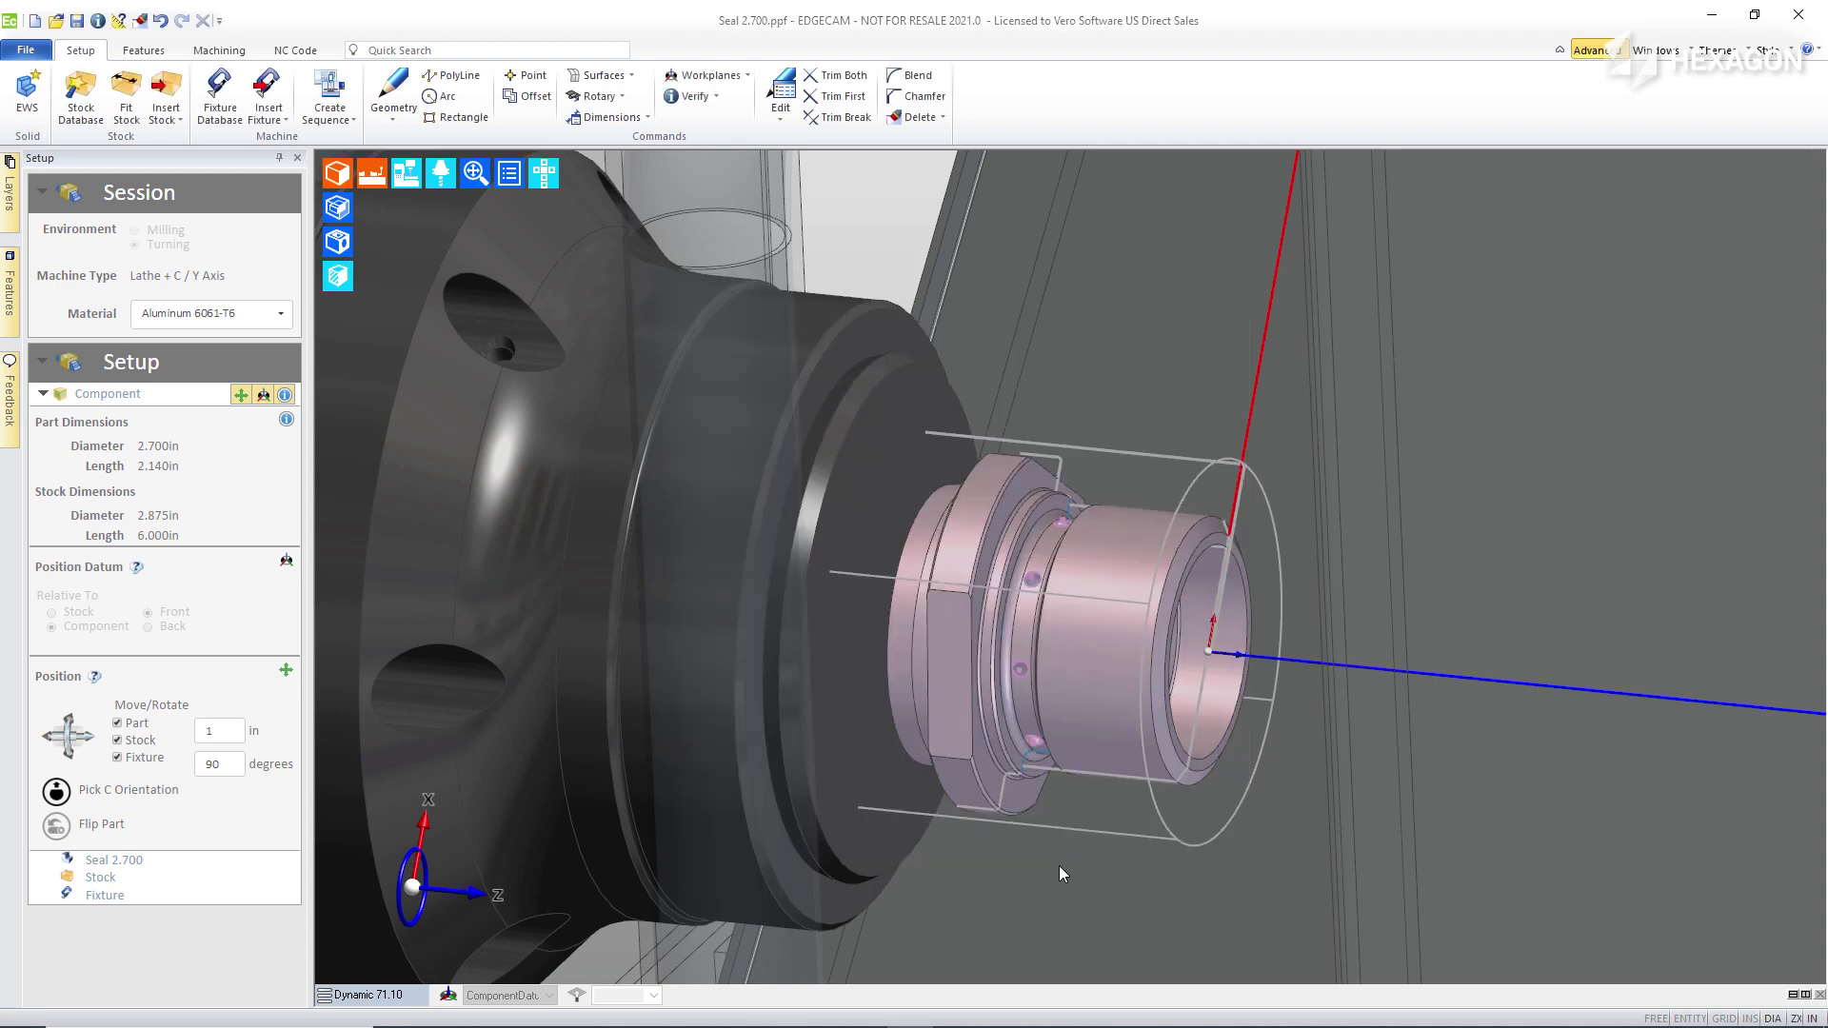
# Drag Seal 2.700.ipt into the session, answer the save prompt, and orbit to isometric.
pyautogui.hotkey('alt', 'Tab')
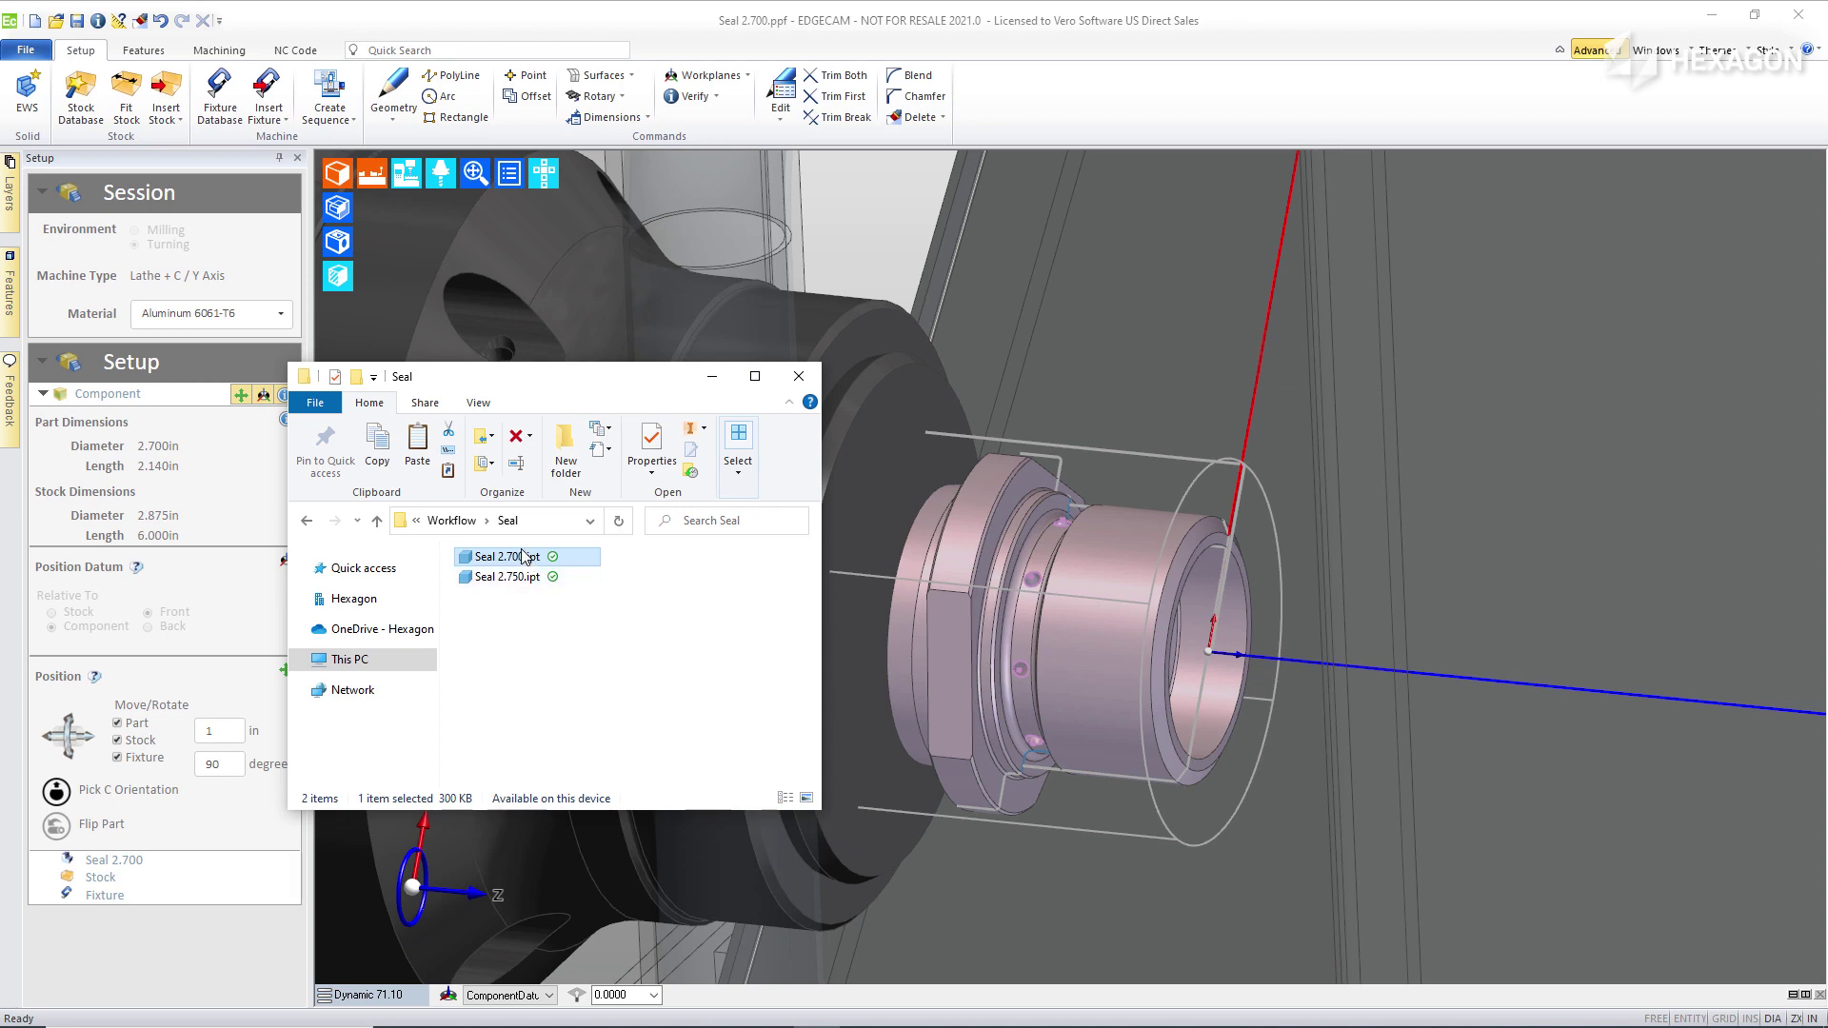
pyautogui.moveTo(529, 560); pyautogui.dragTo(1318, 458)
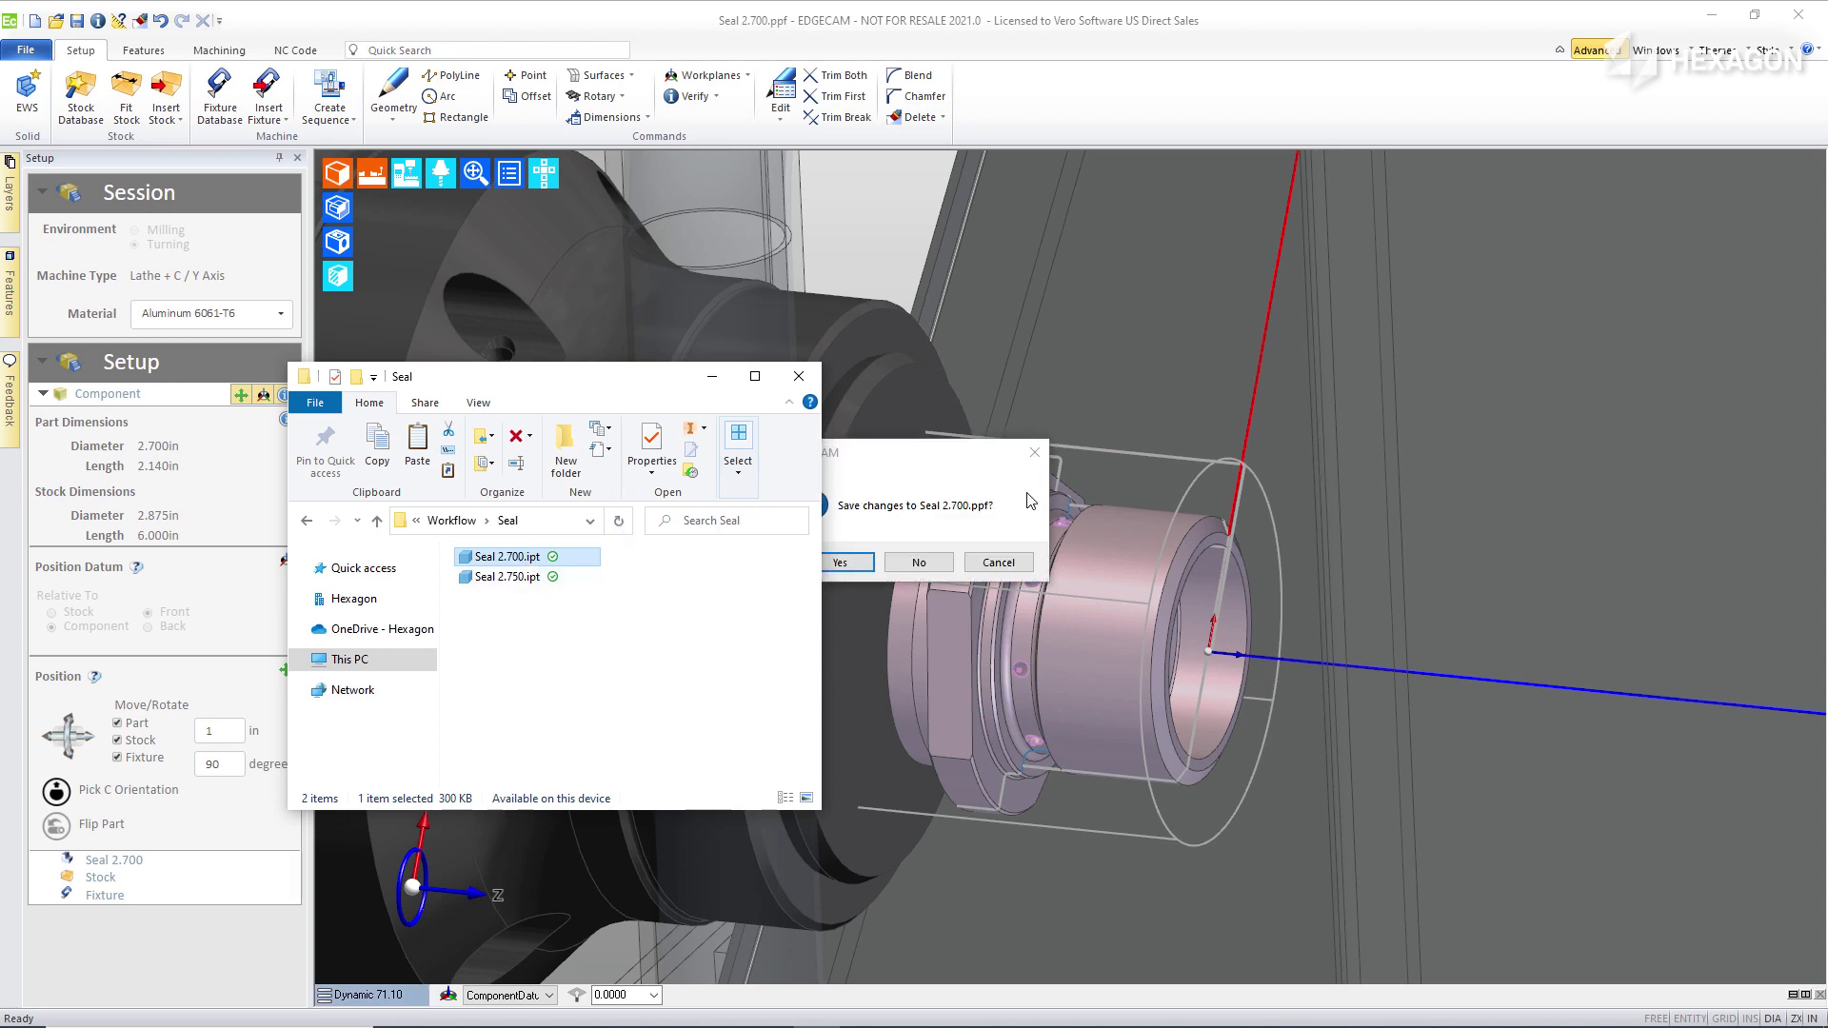
pyautogui.click(926, 569)
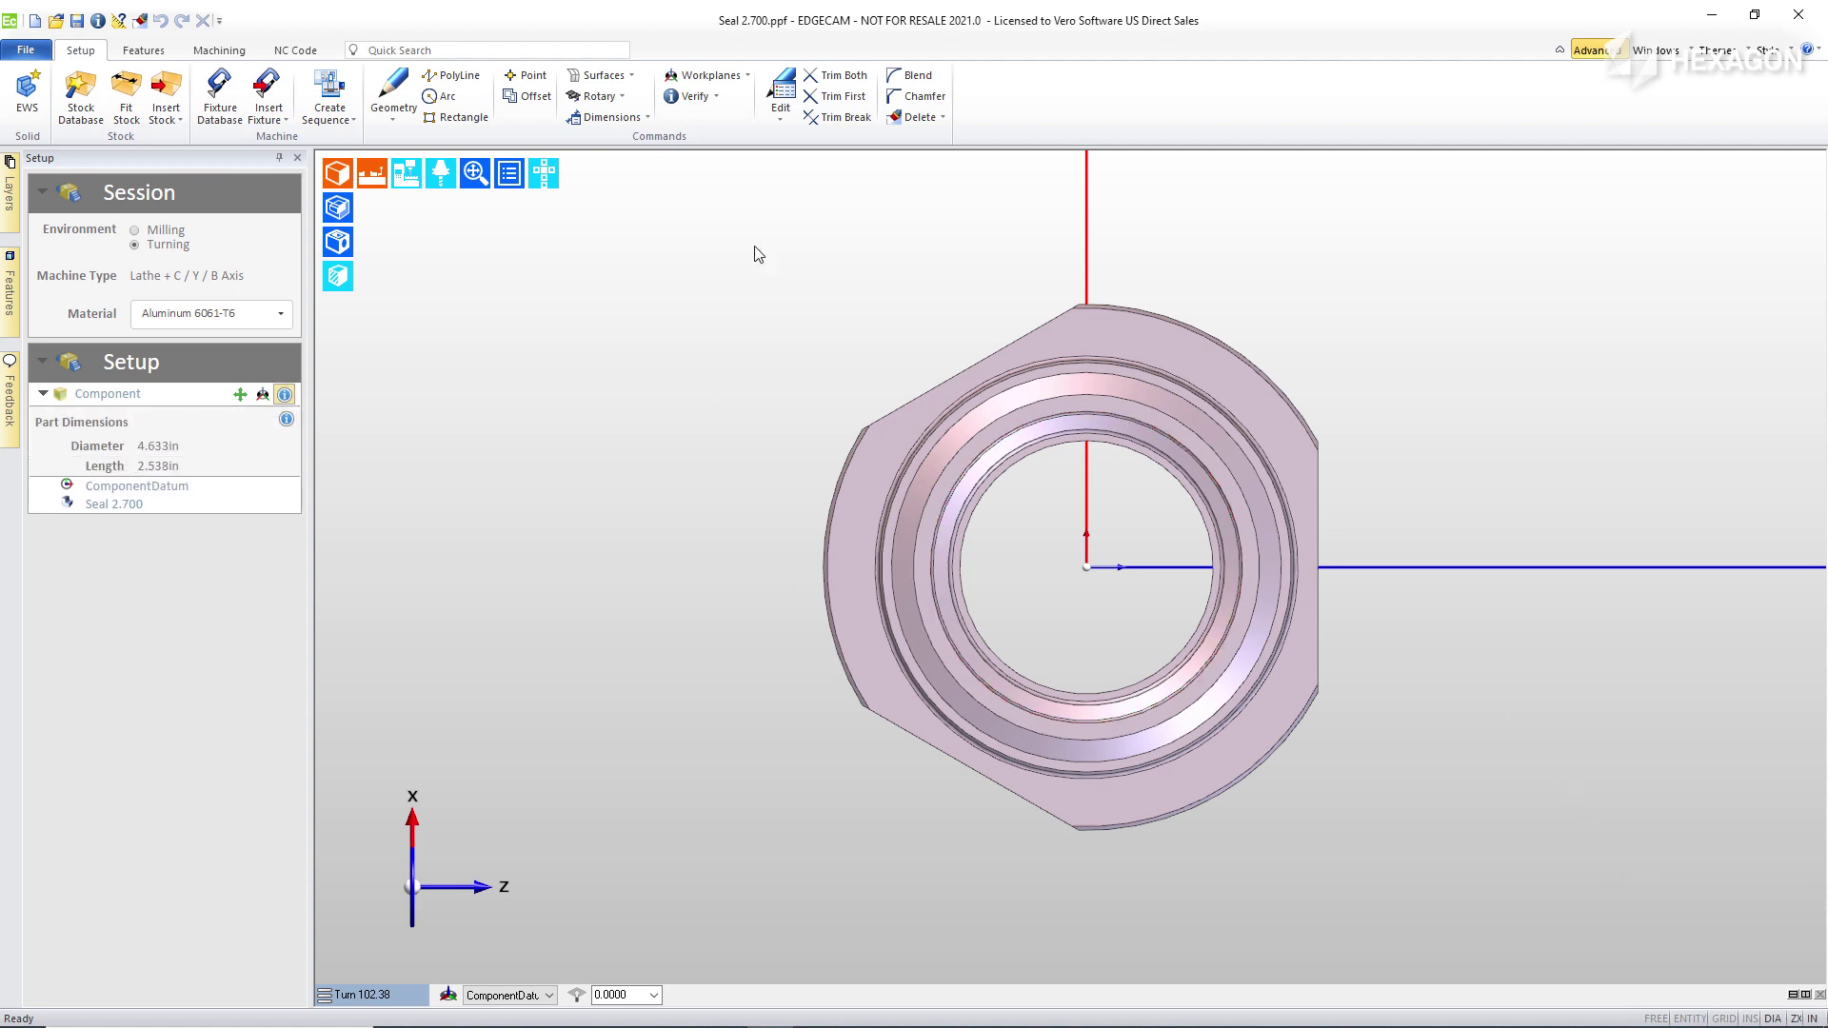
pyautogui.moveTo(552, 189)
pyautogui.moveTo(568, 694); pyautogui.dragTo(932, 531, button='middle')
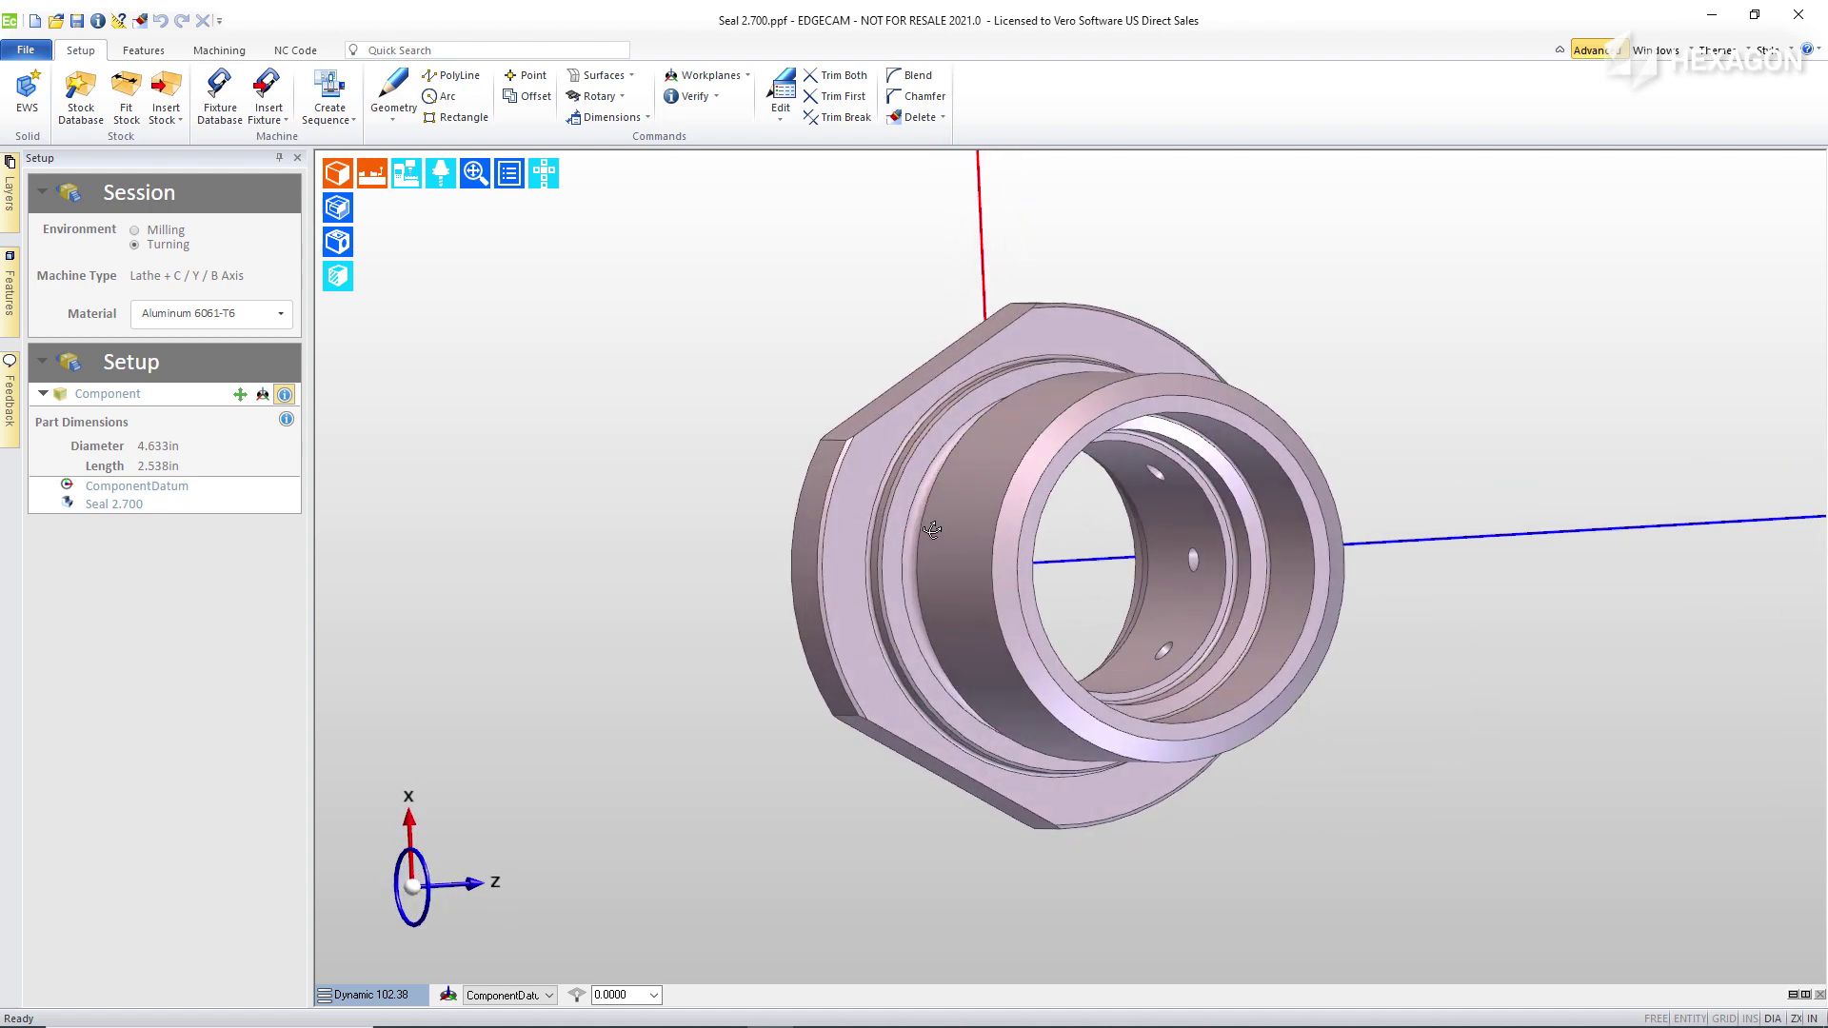
# Align the seal with the cylinder face as turning axis, front end face as origin, hex flat for C.
pyautogui.click(781, 113)
pyautogui.click(791, 330)
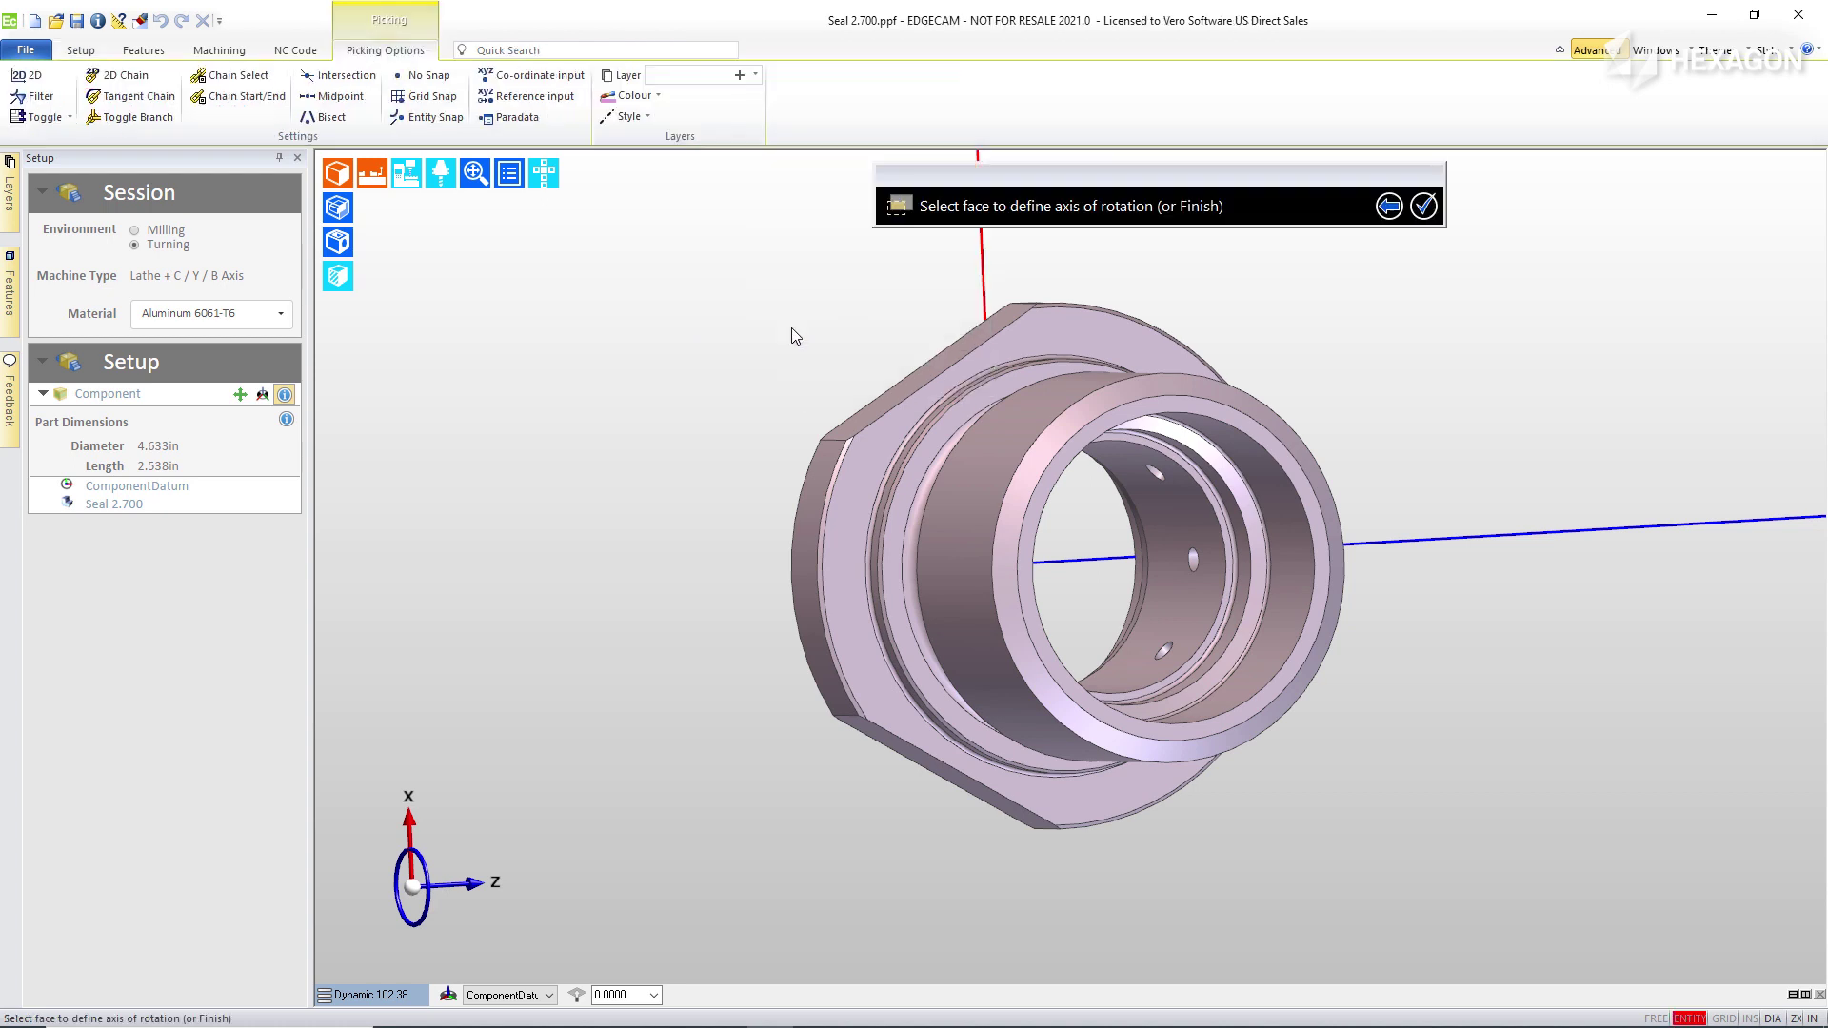
pyautogui.click(961, 477)
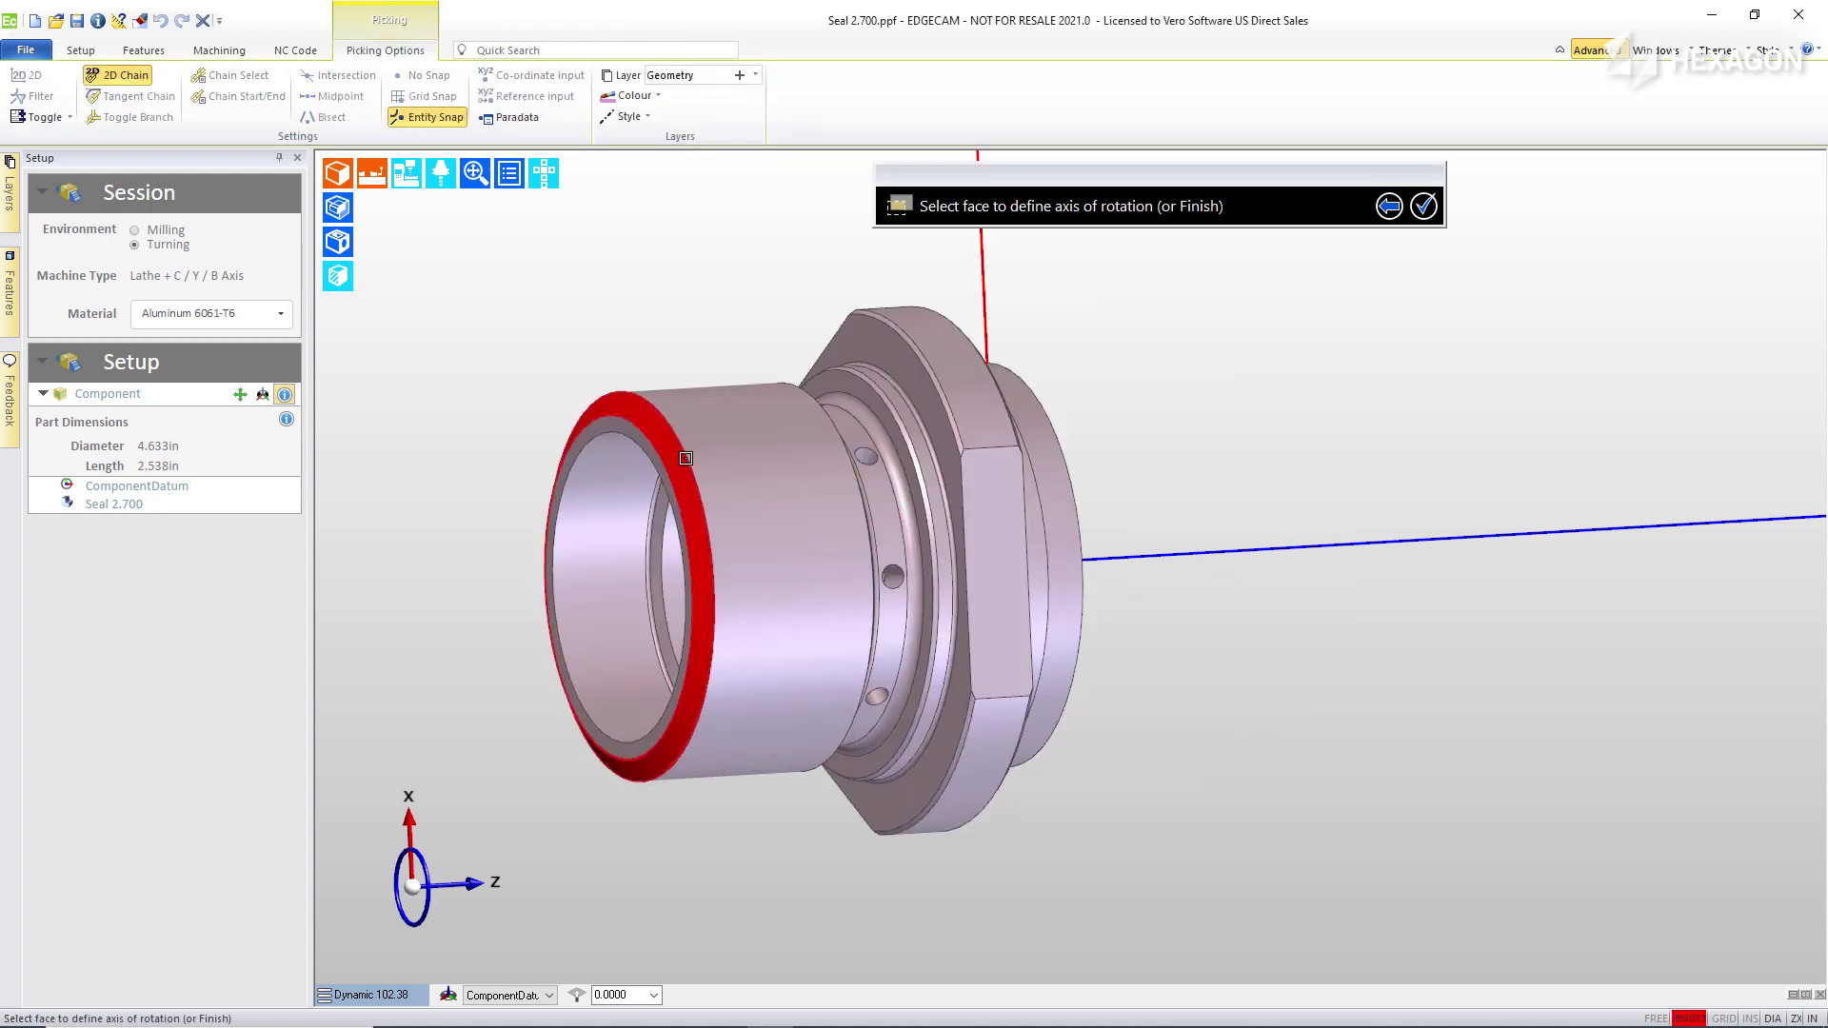
pyautogui.click(716, 467)
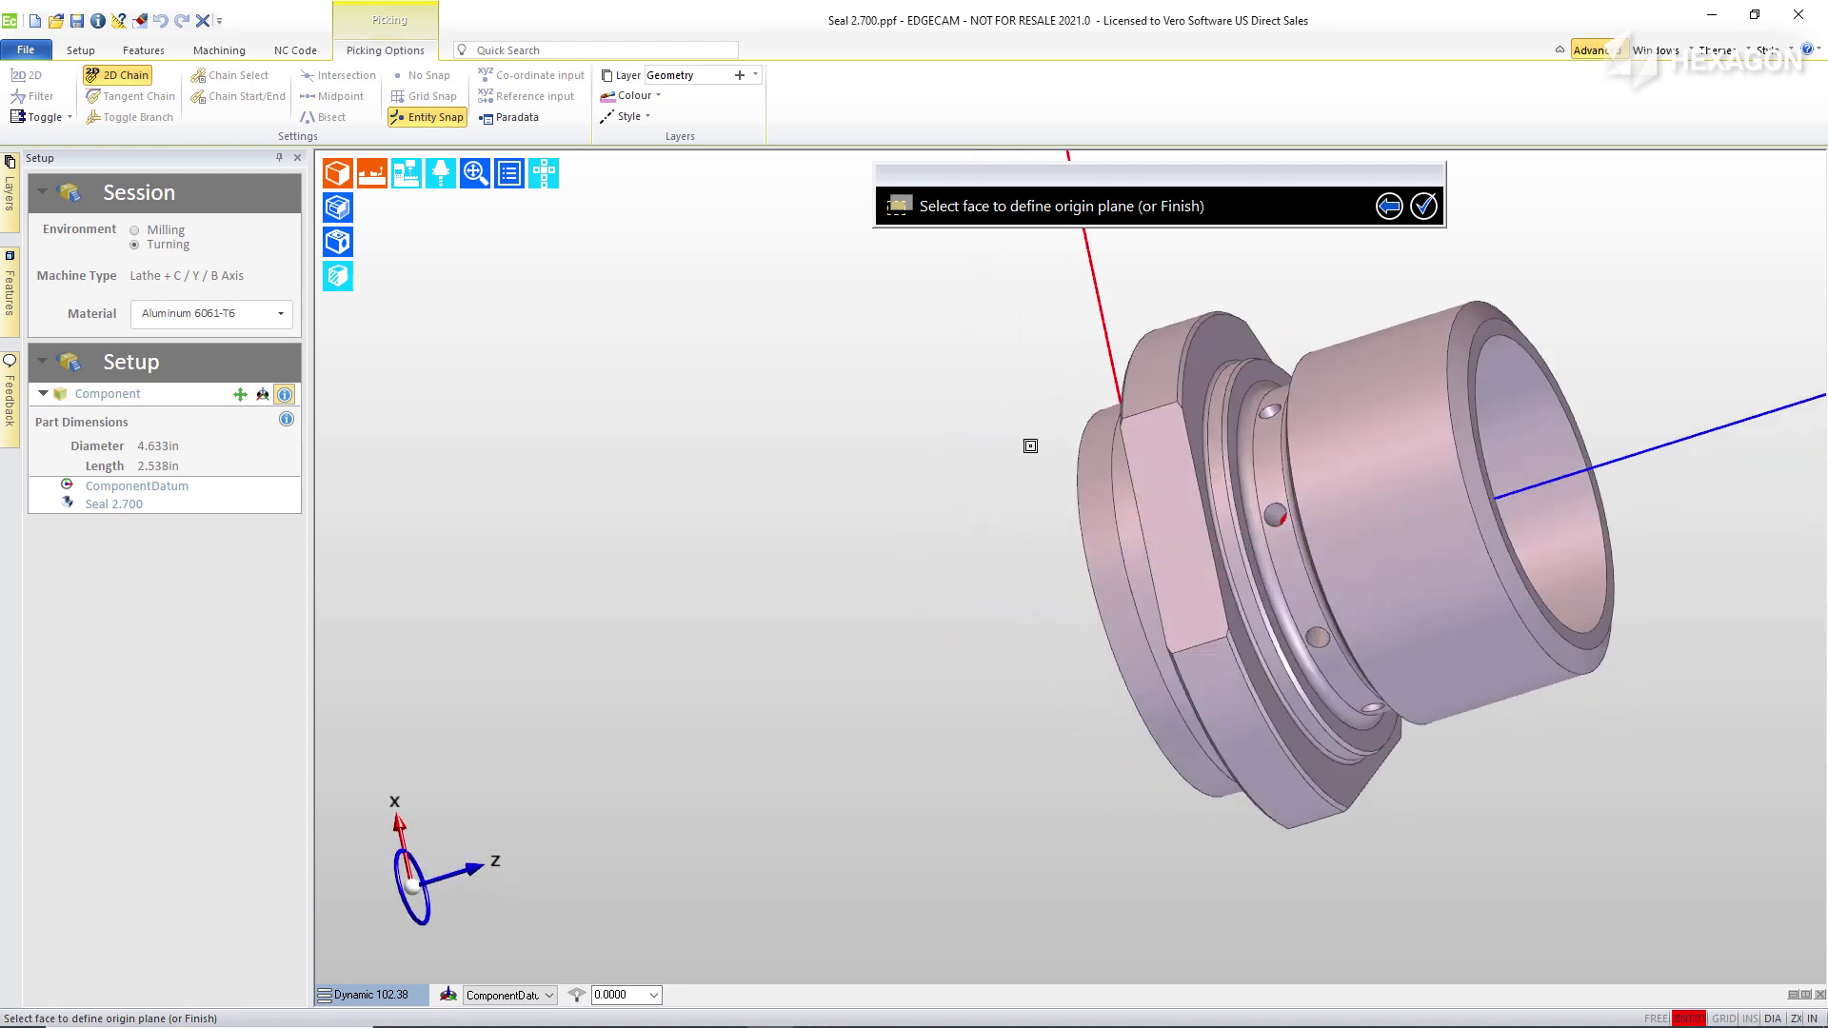
pyautogui.click(1514, 329)
pyautogui.moveTo(1280, 581); pyautogui.dragTo(1135, 659, button='middle')
pyautogui.click(847, 494)
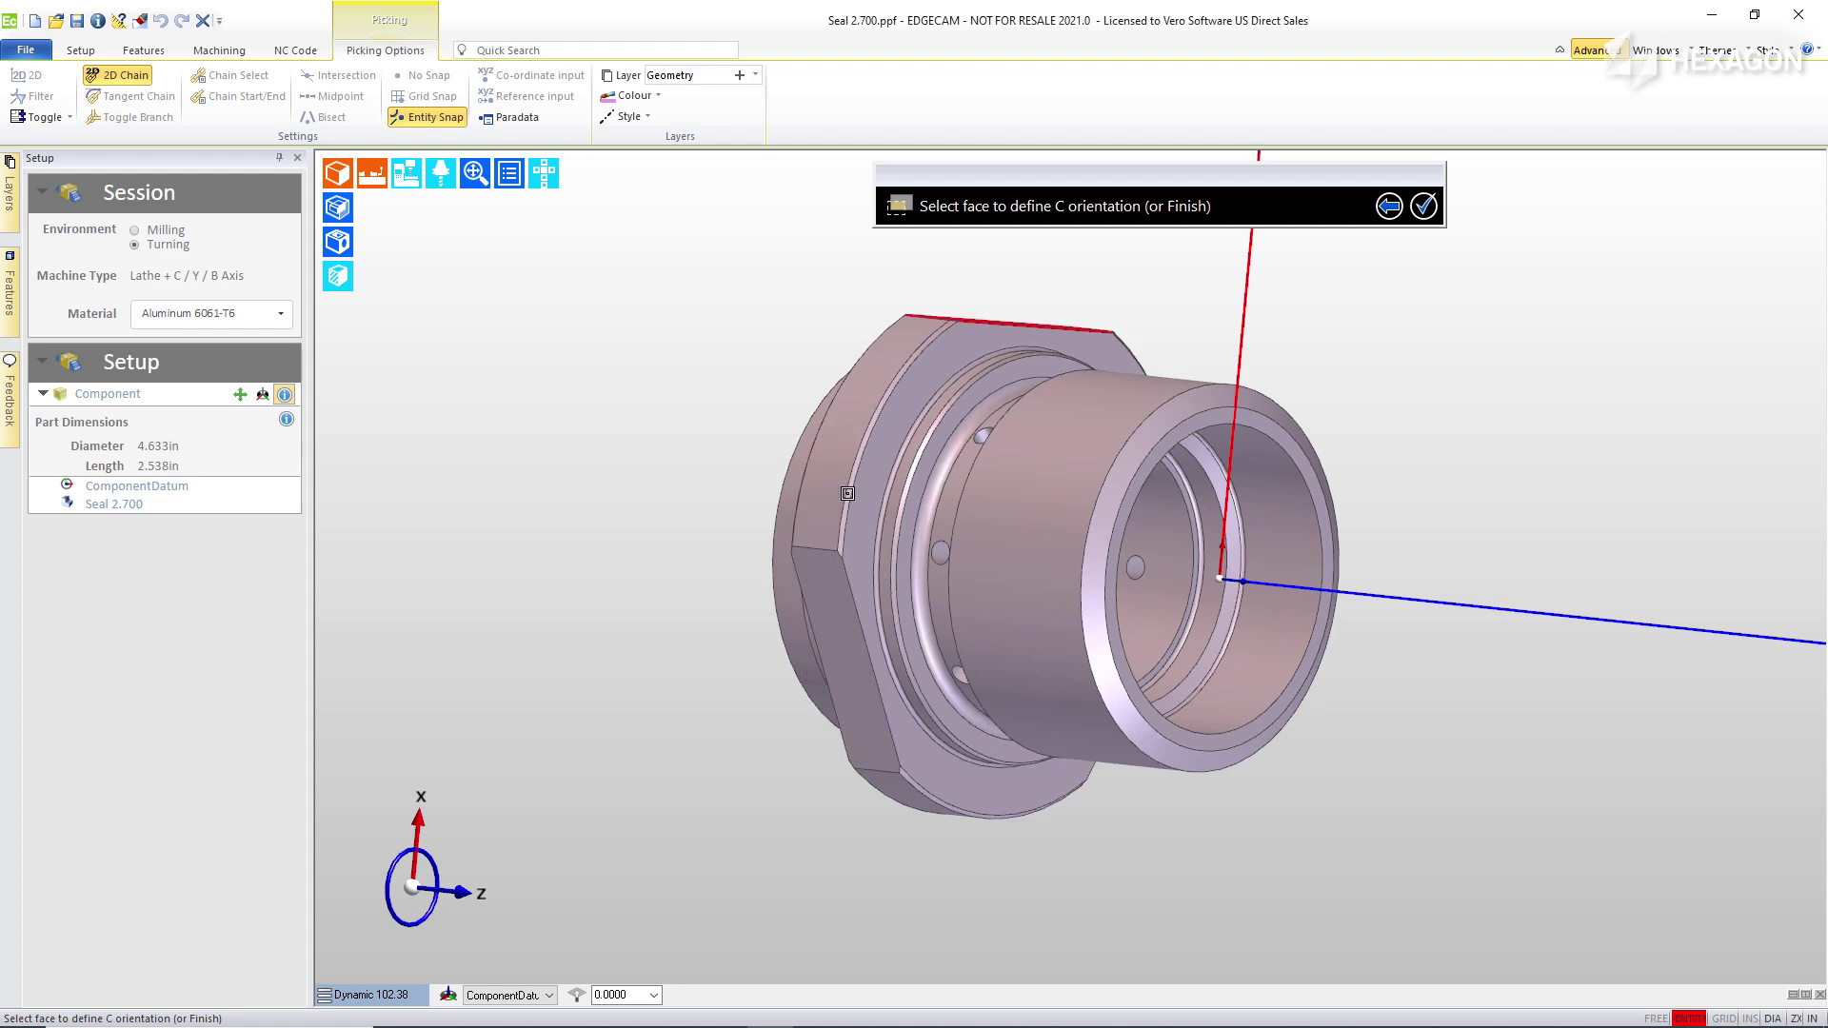
pyautogui.rightClick(561, 386)
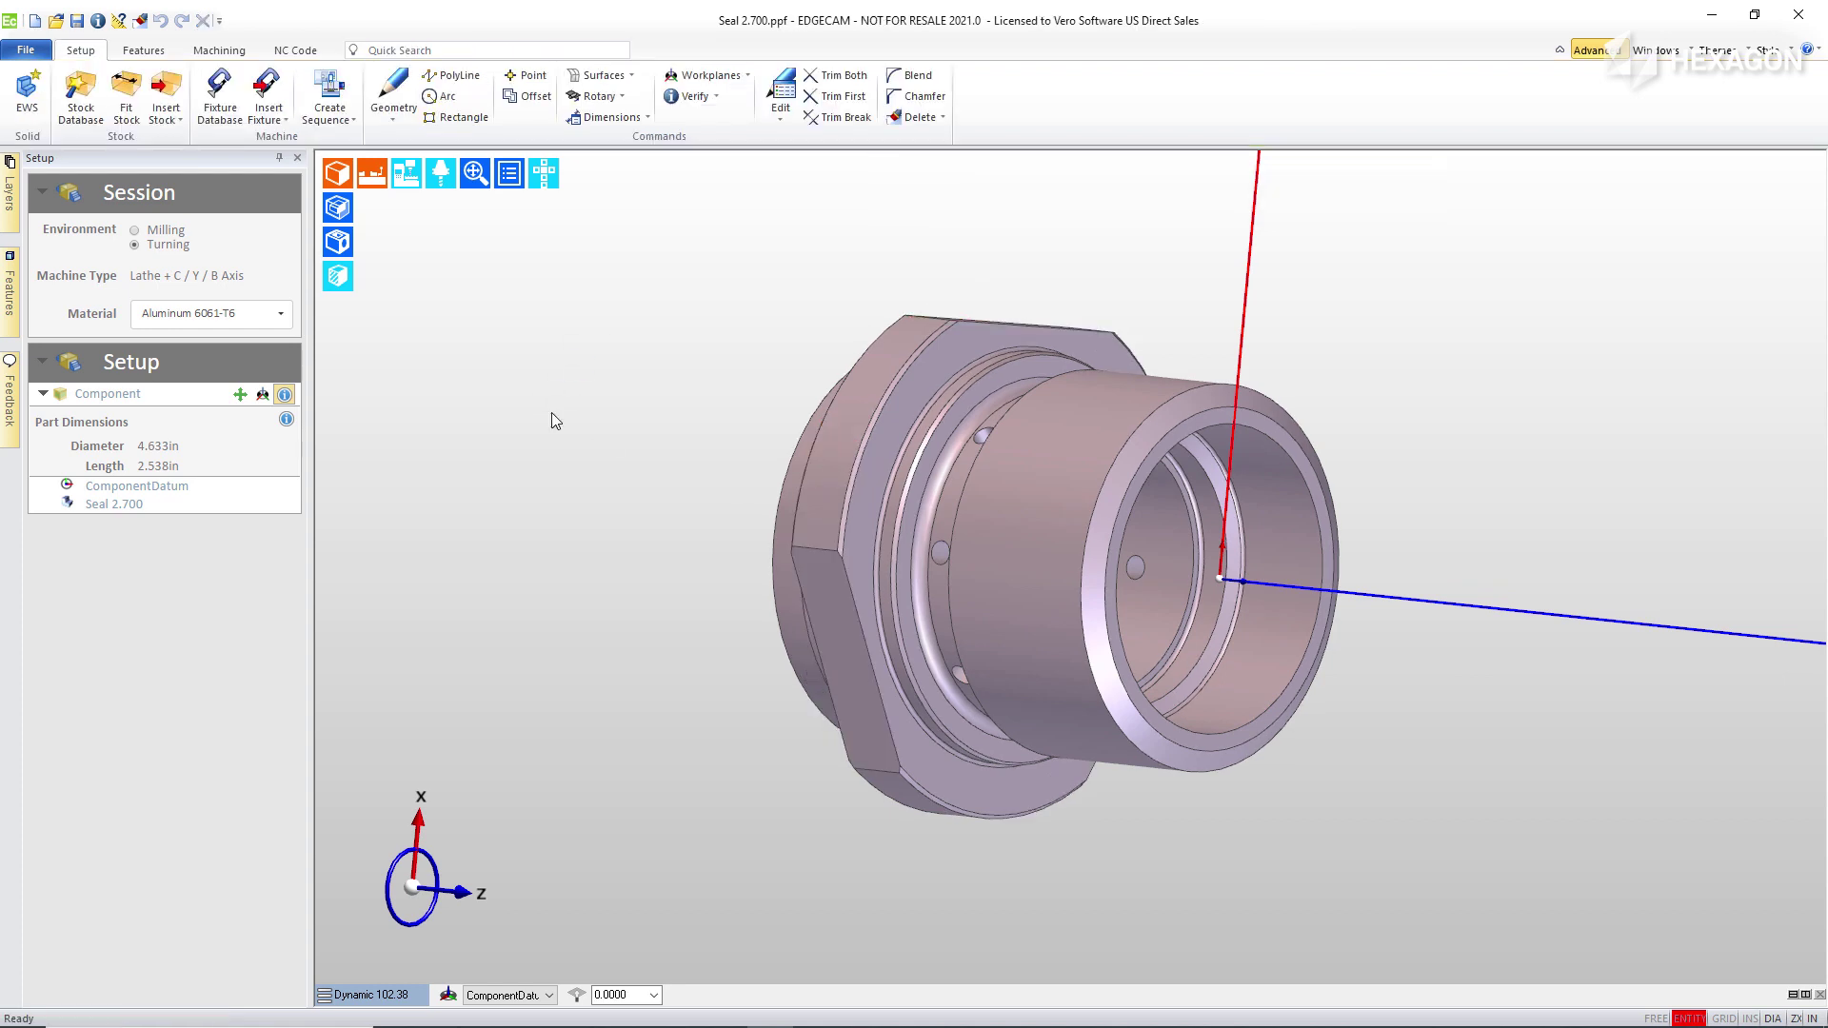
# In Solids preferences' Alignment Options, tick Select Environment, Align for Turning and Align for Milling.
pyautogui.click(25, 53)
pyautogui.click(52, 391)
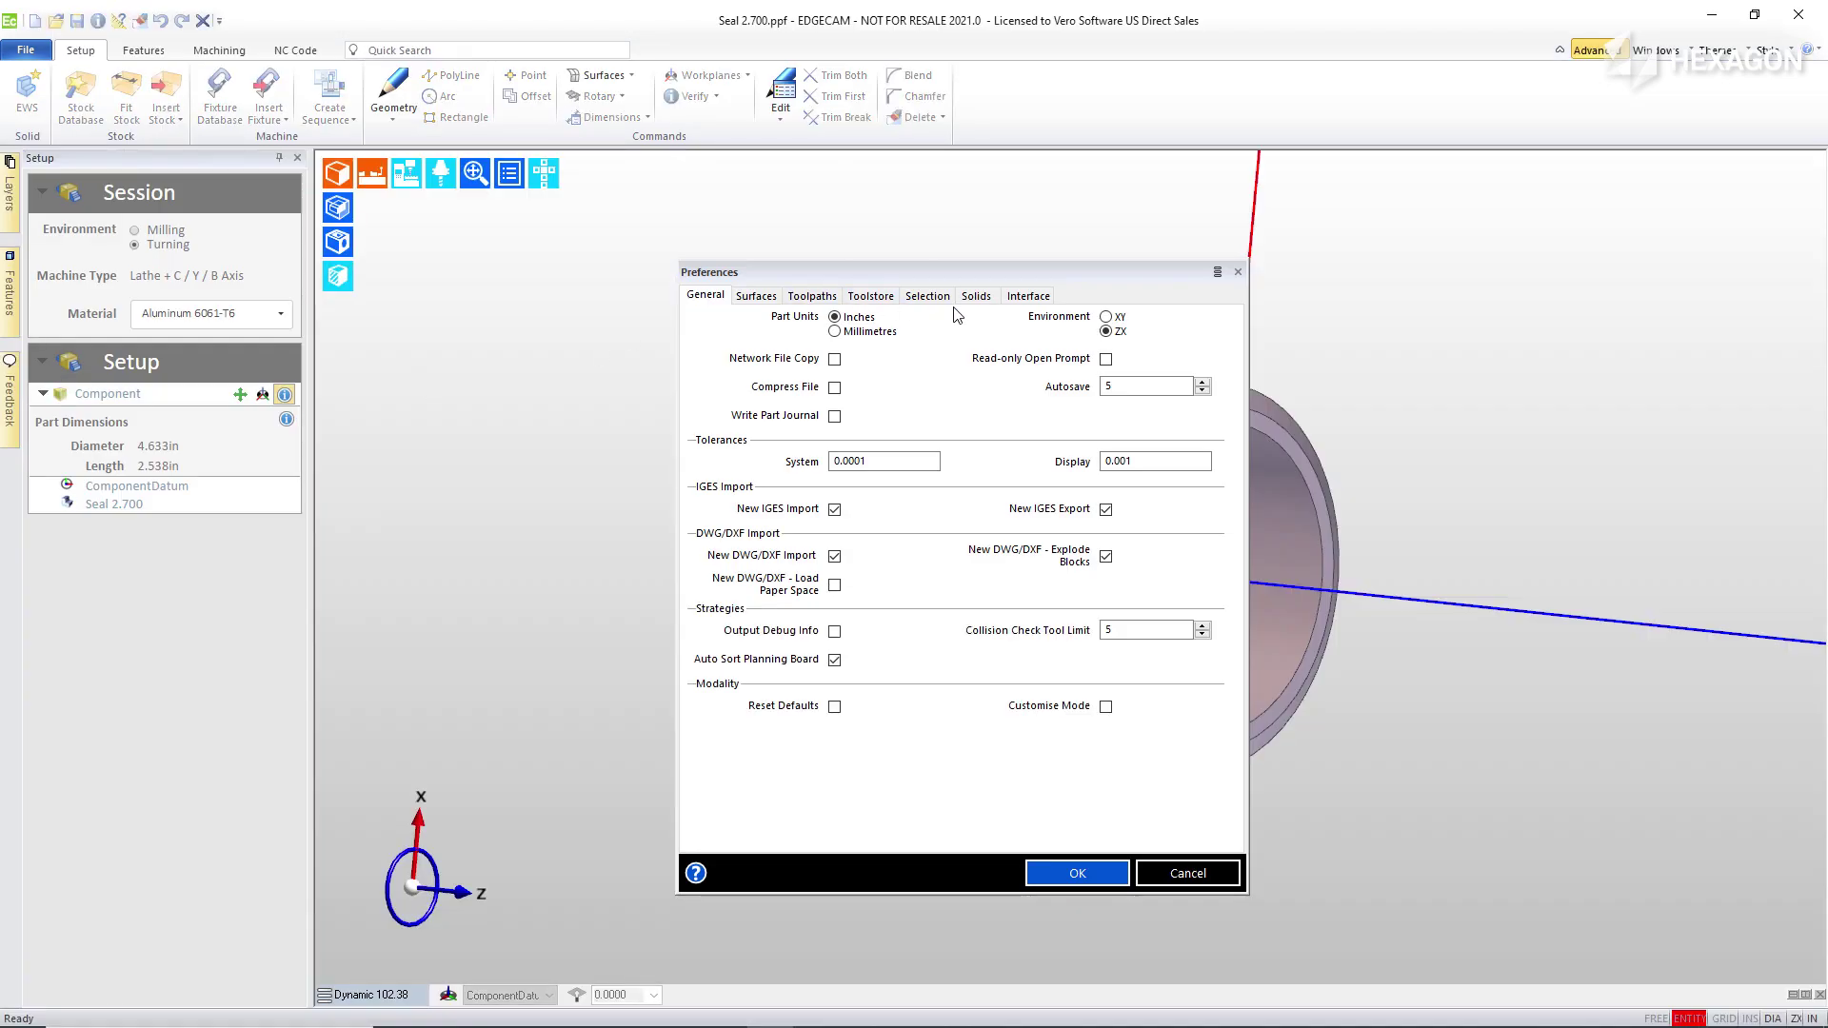
pyautogui.click(976, 296)
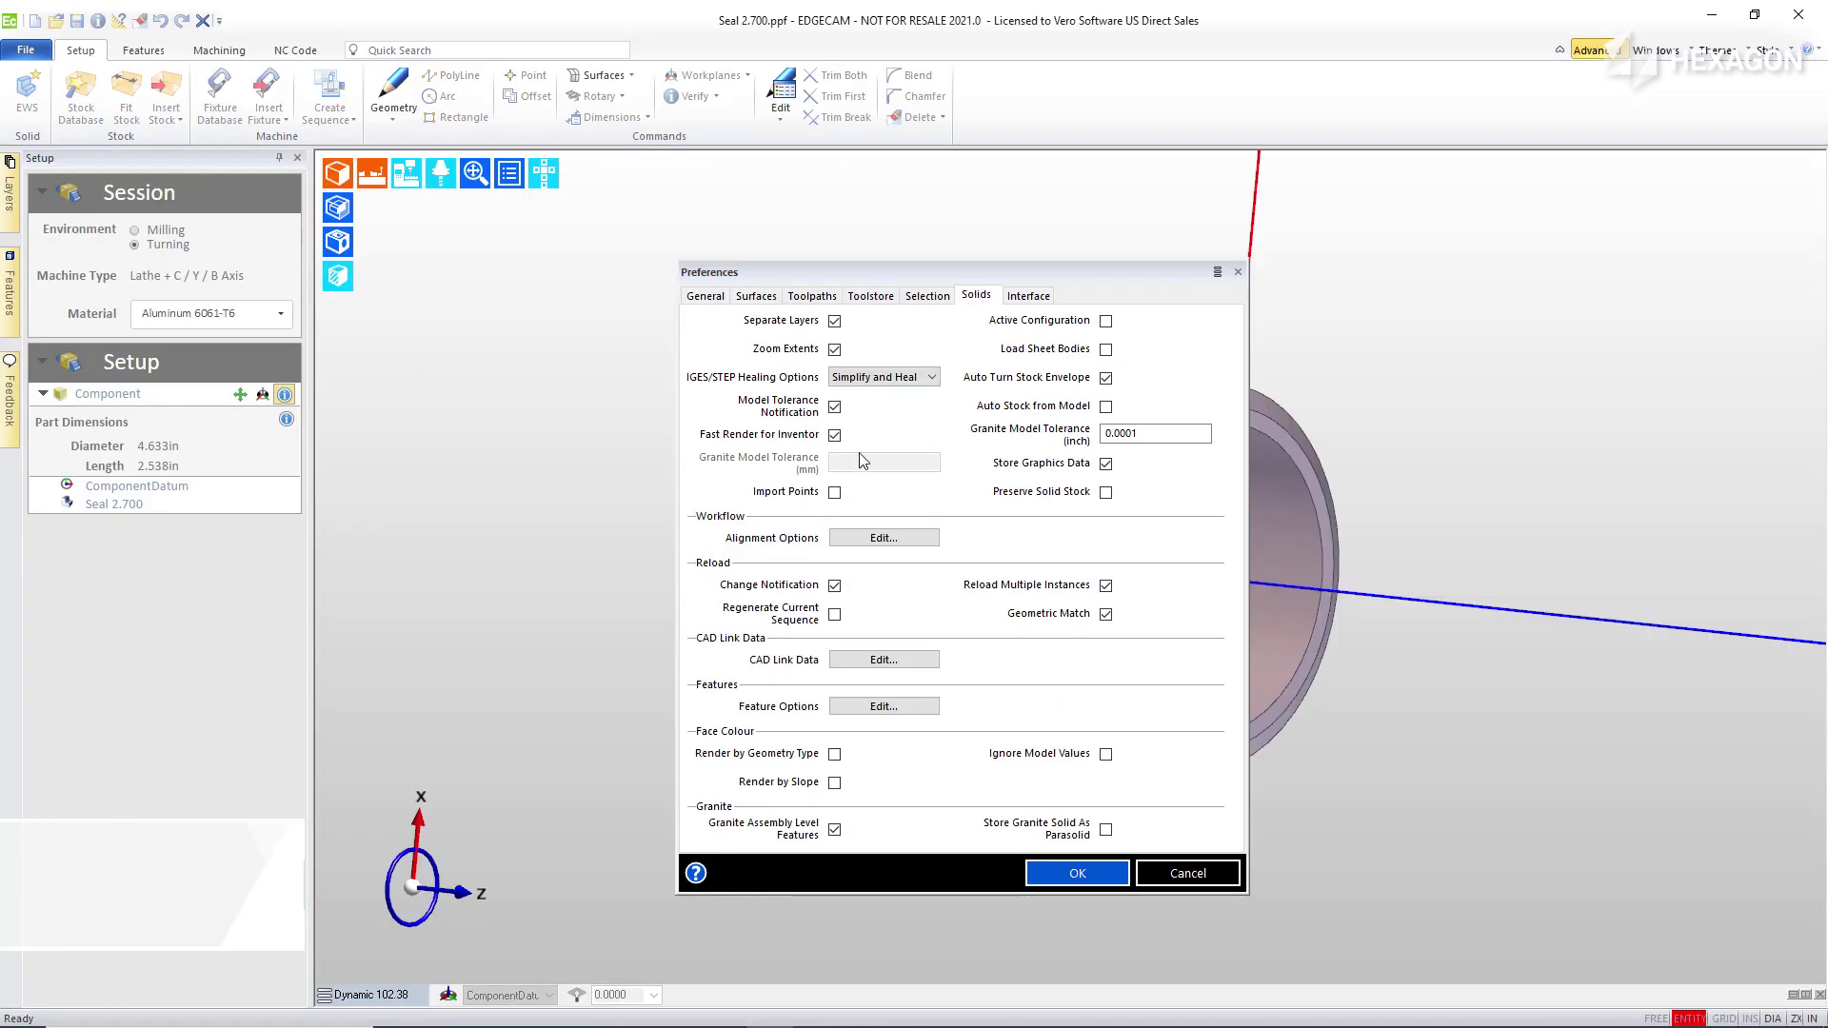
pyautogui.click(853, 538)
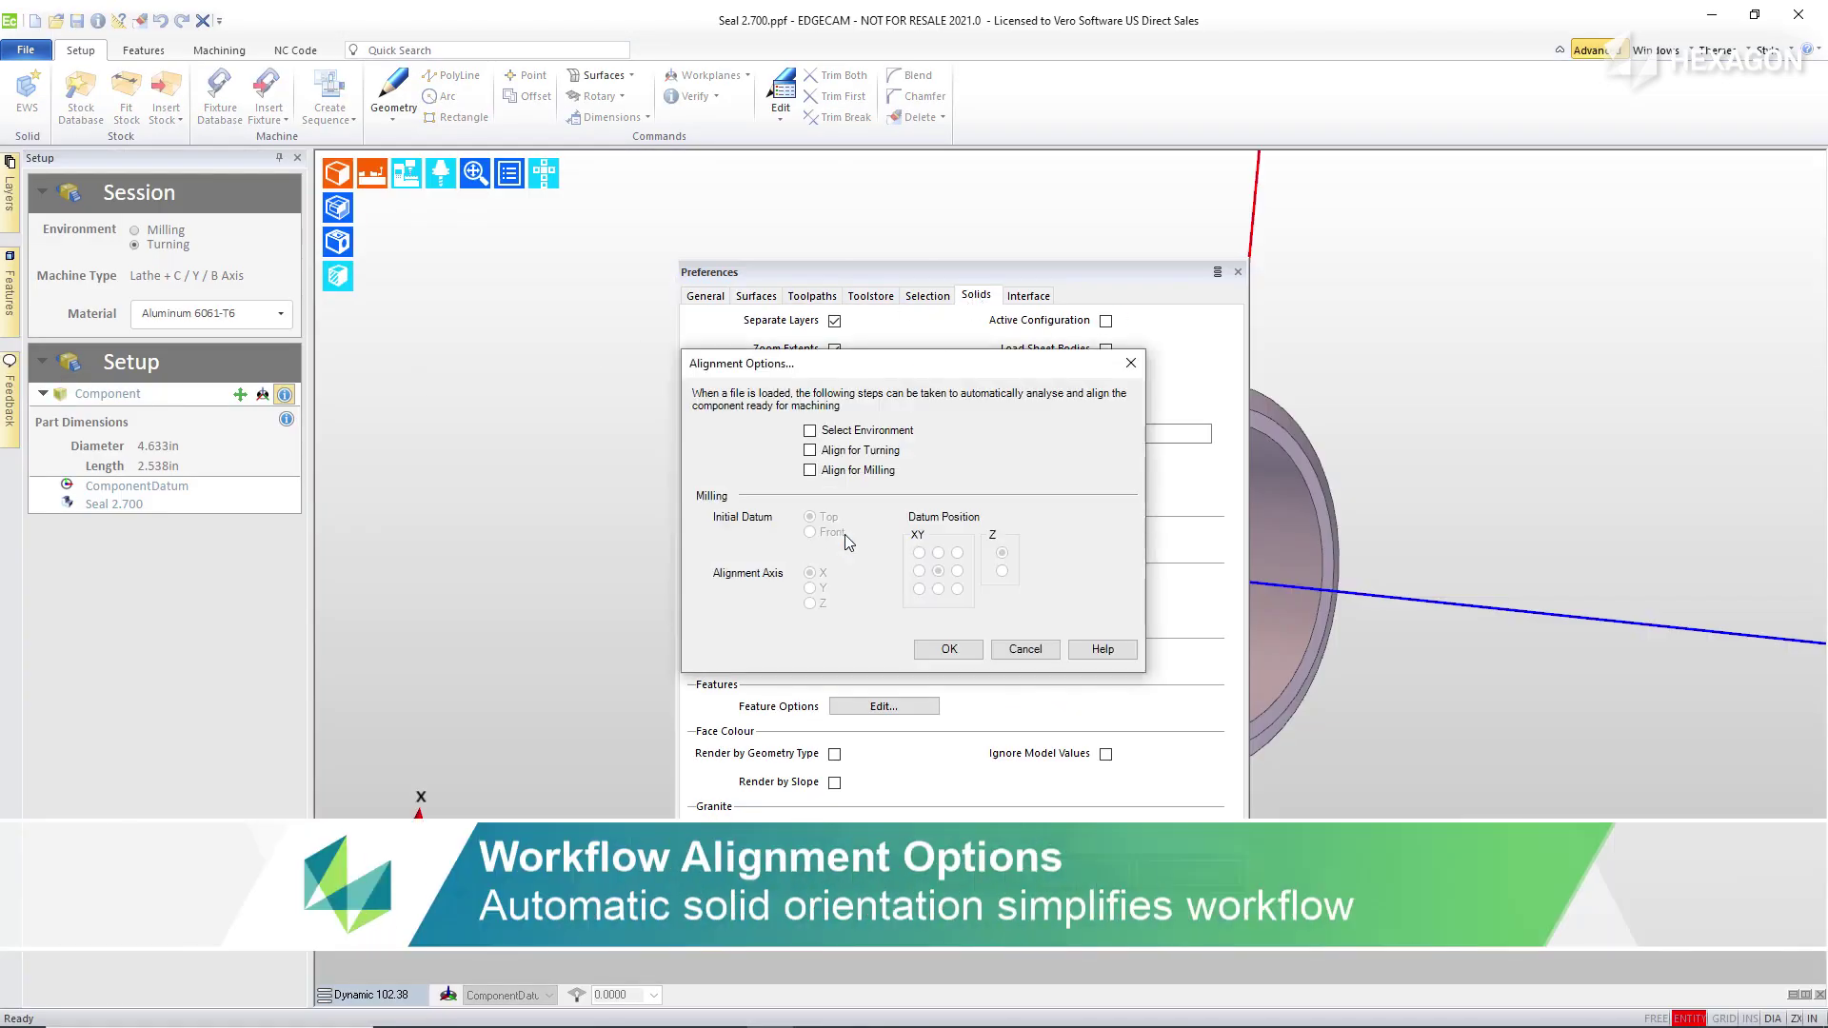
pyautogui.click(811, 430)
pyautogui.click(811, 450)
pyautogui.click(810, 471)
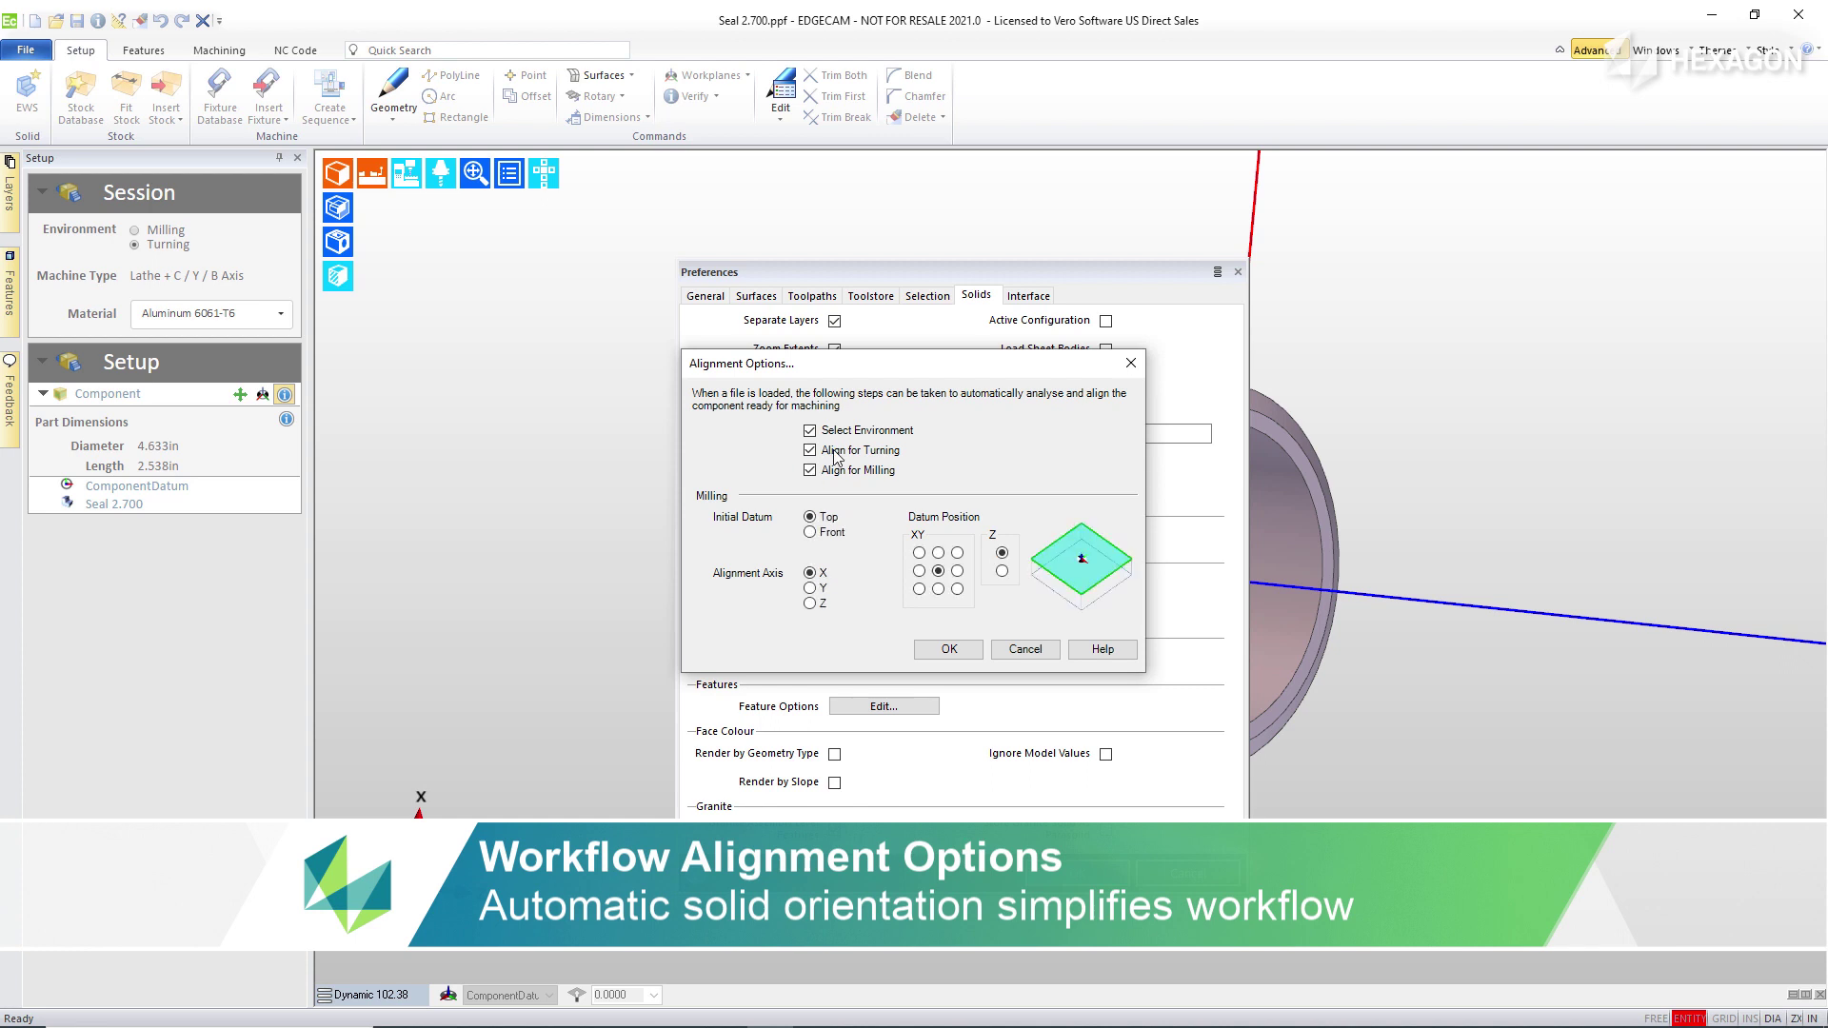
pyautogui.click(948, 649)
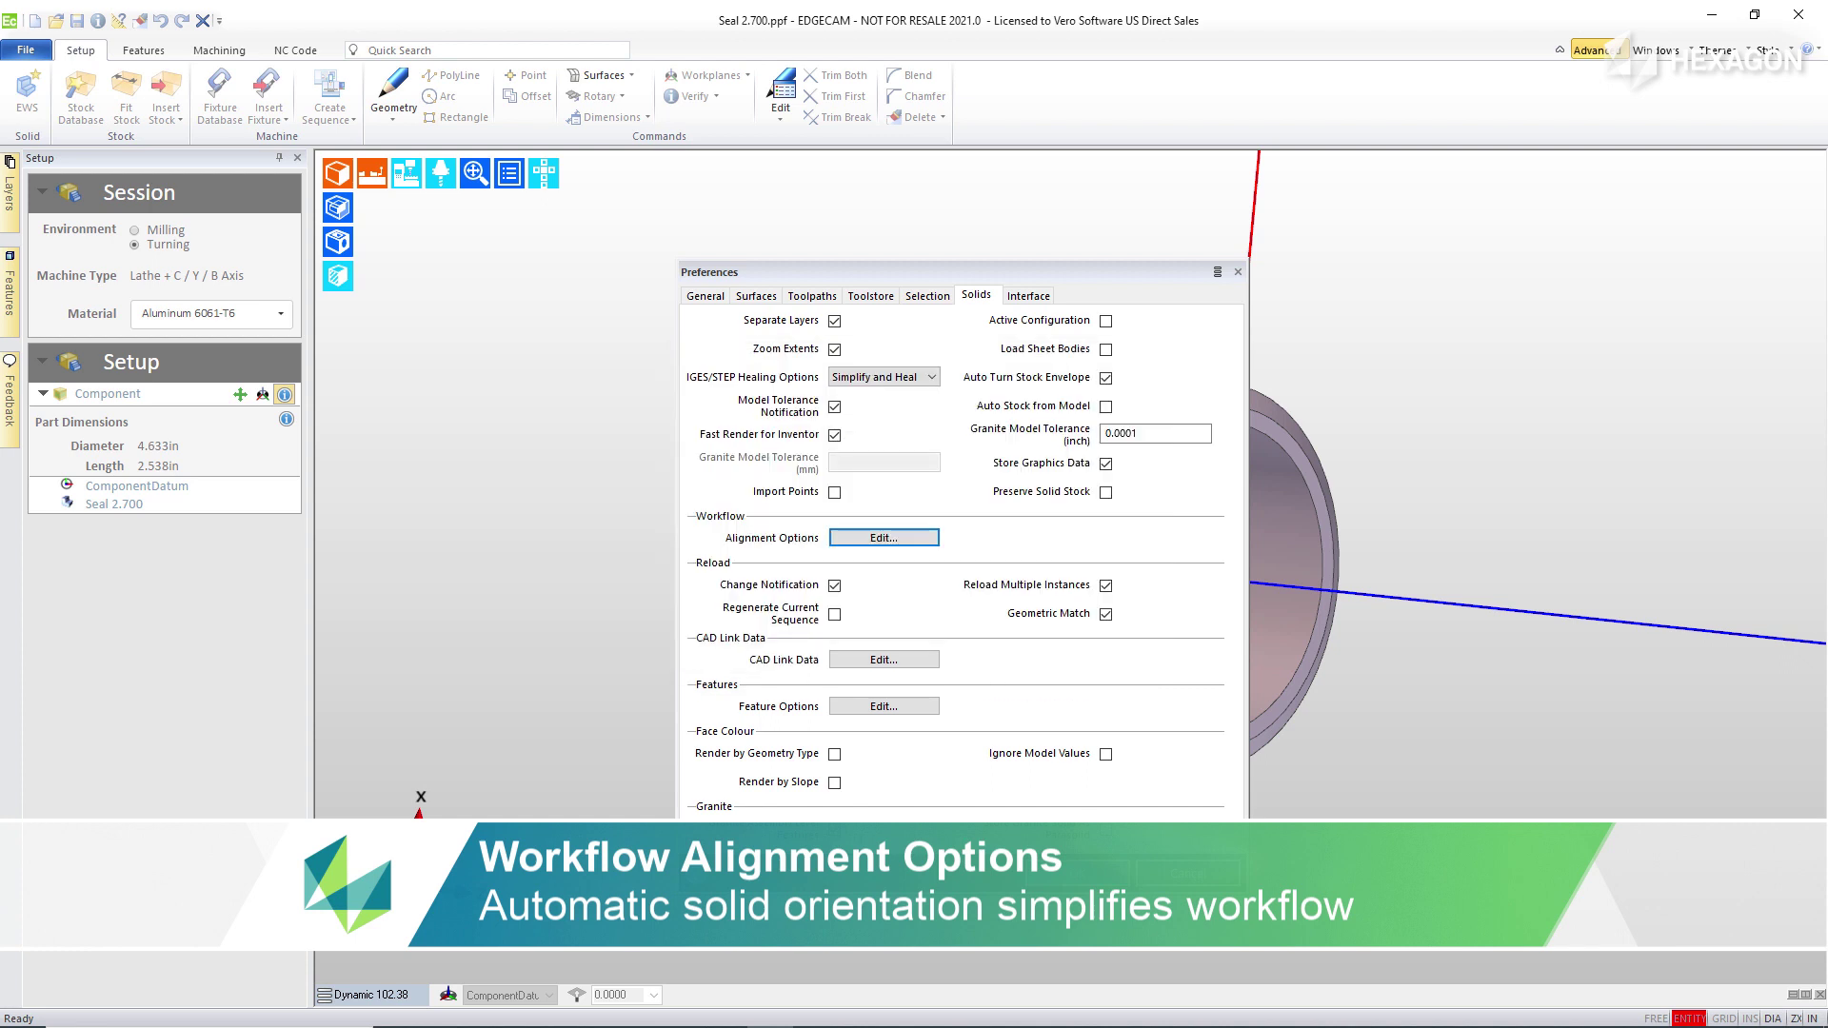
pyautogui.click(1124, 886)
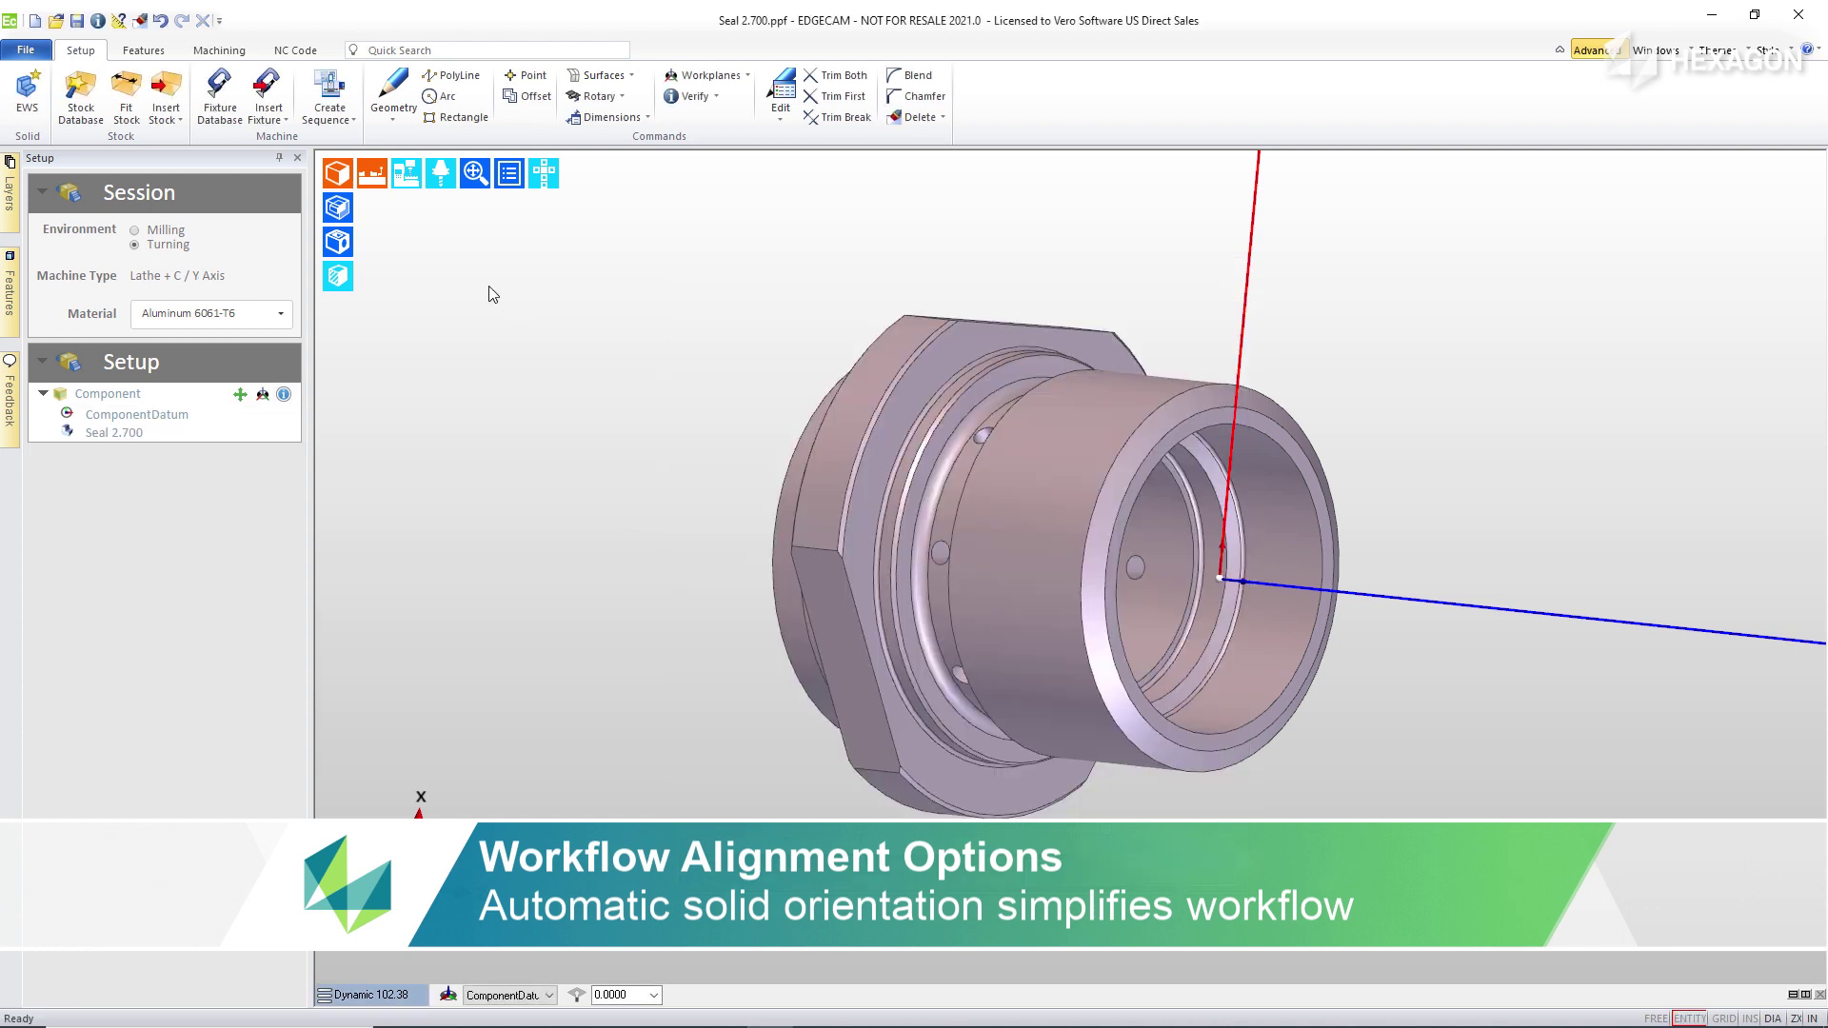
# Start a new part, discarding changes, and drop in Seal 2.700.ipt, now auto-aligned at 2.700in × 2.140in.
pyautogui.click(35, 20)
pyautogui.click(919, 563)
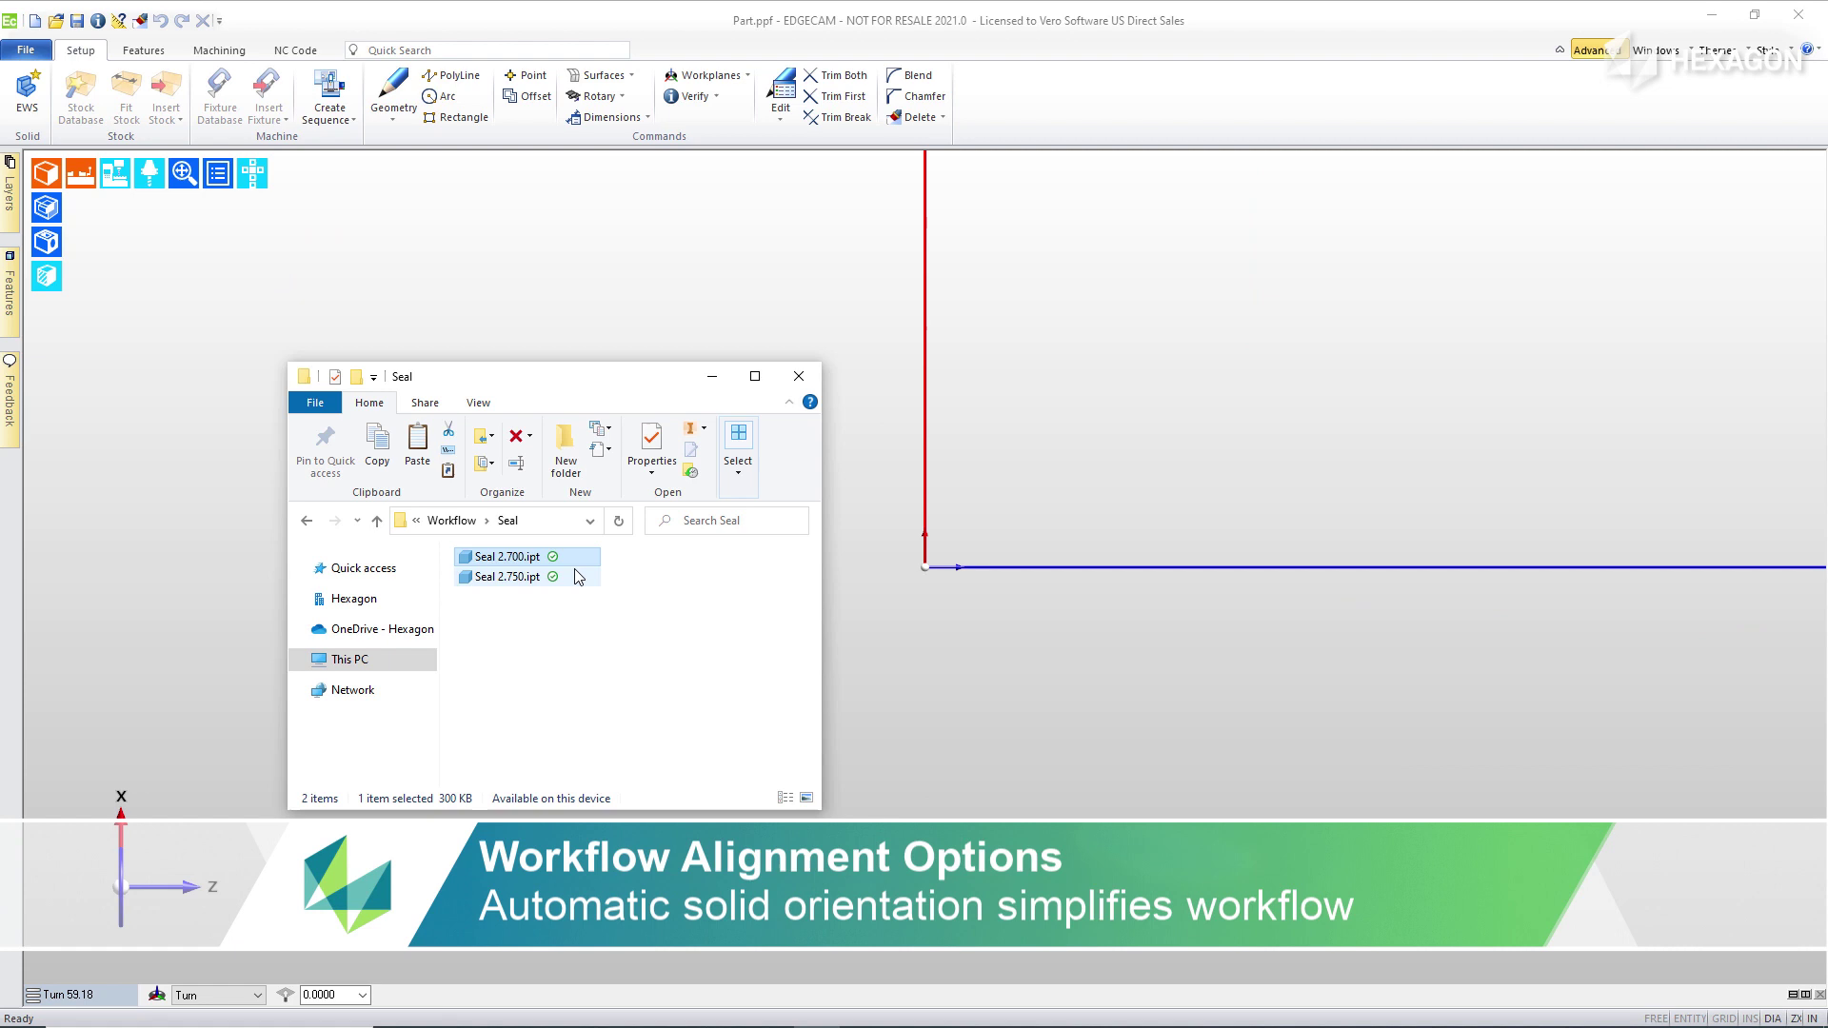
pyautogui.moveTo(530, 559); pyautogui.dragTo(1276, 460)
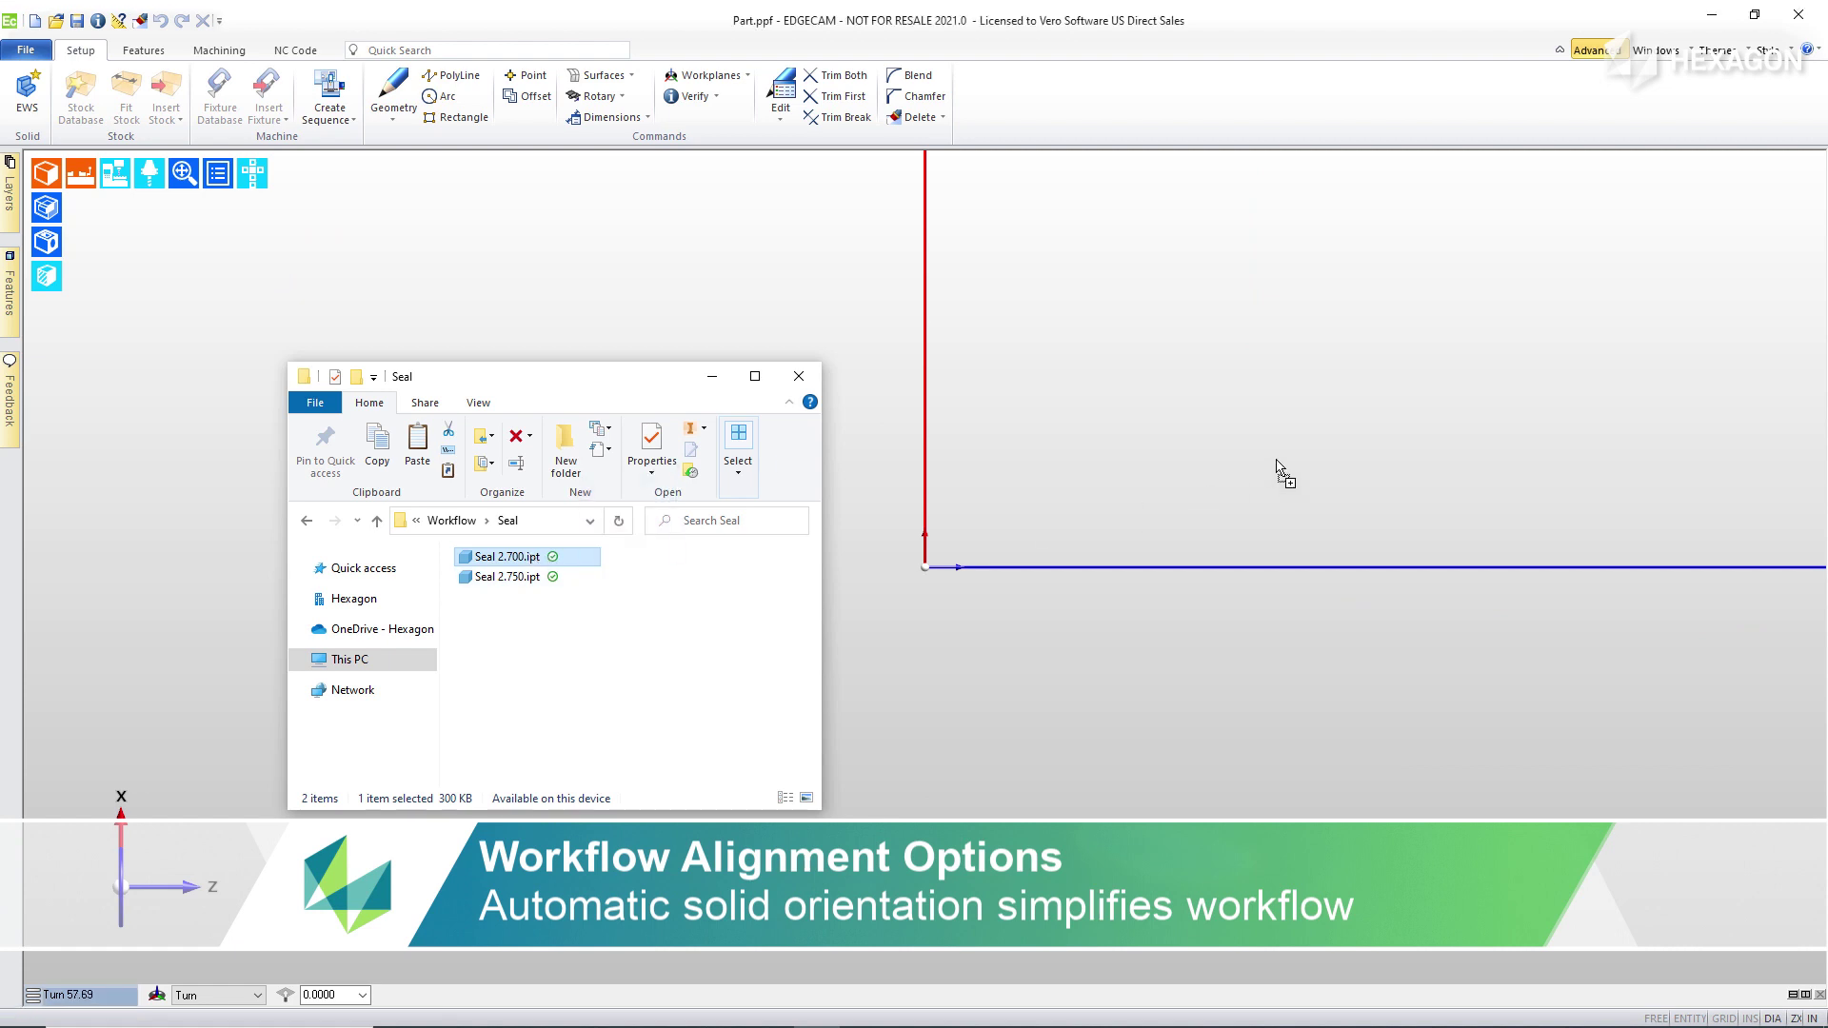
pyautogui.moveTo(1276, 460); pyautogui.dragTo(1276, 460)
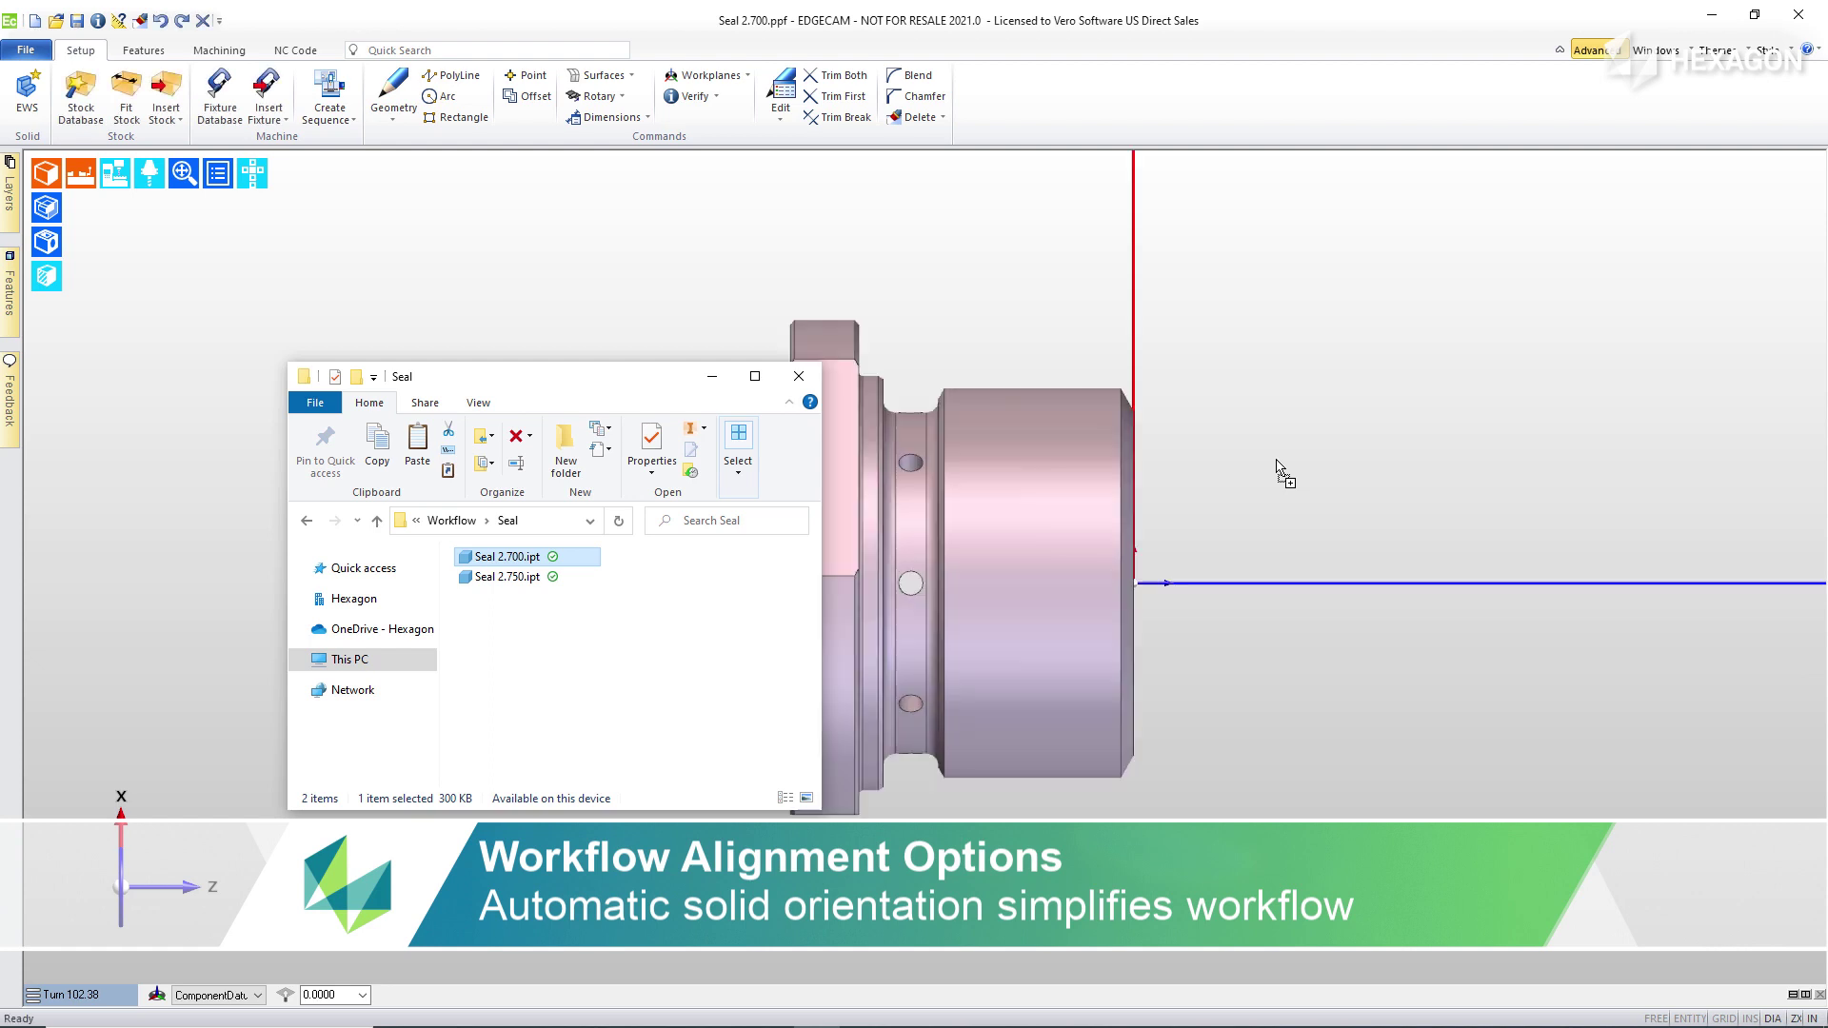
pyautogui.moveTo(544, 172)
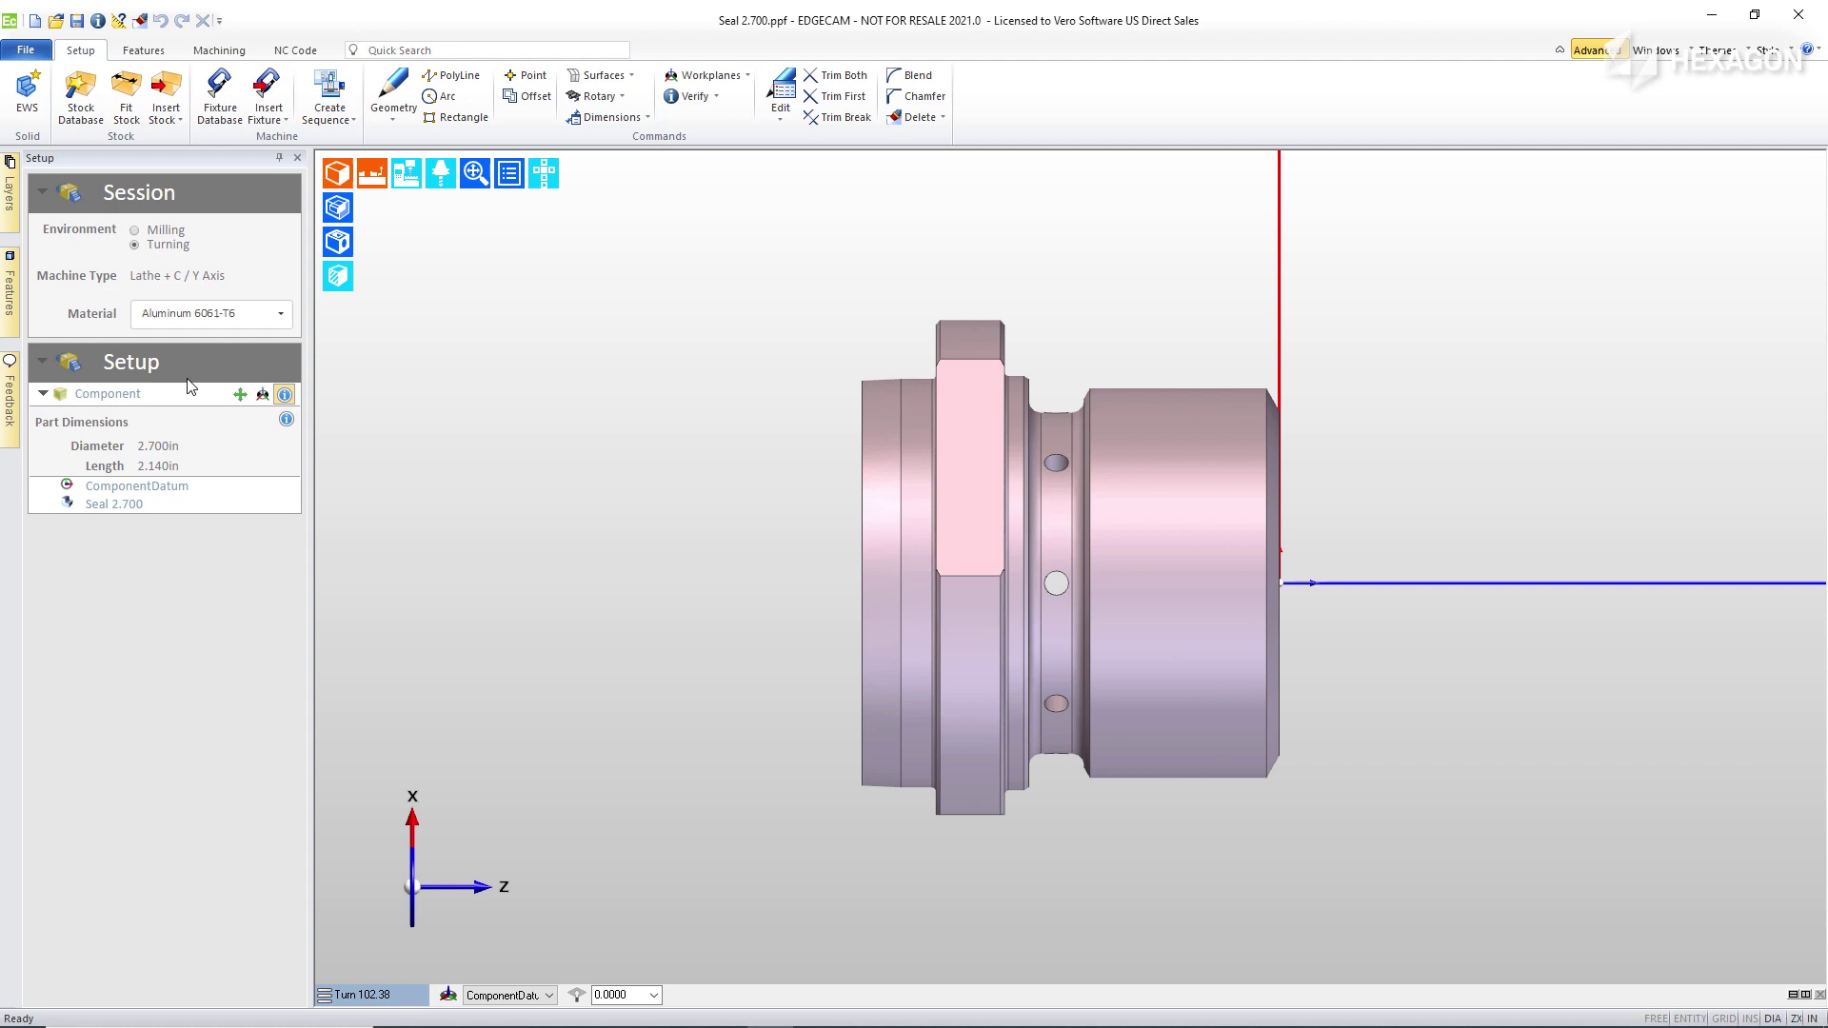
# Expand the component's Position options and keep Aluminum 6061-T6 as the material.
pyautogui.click(240, 395)
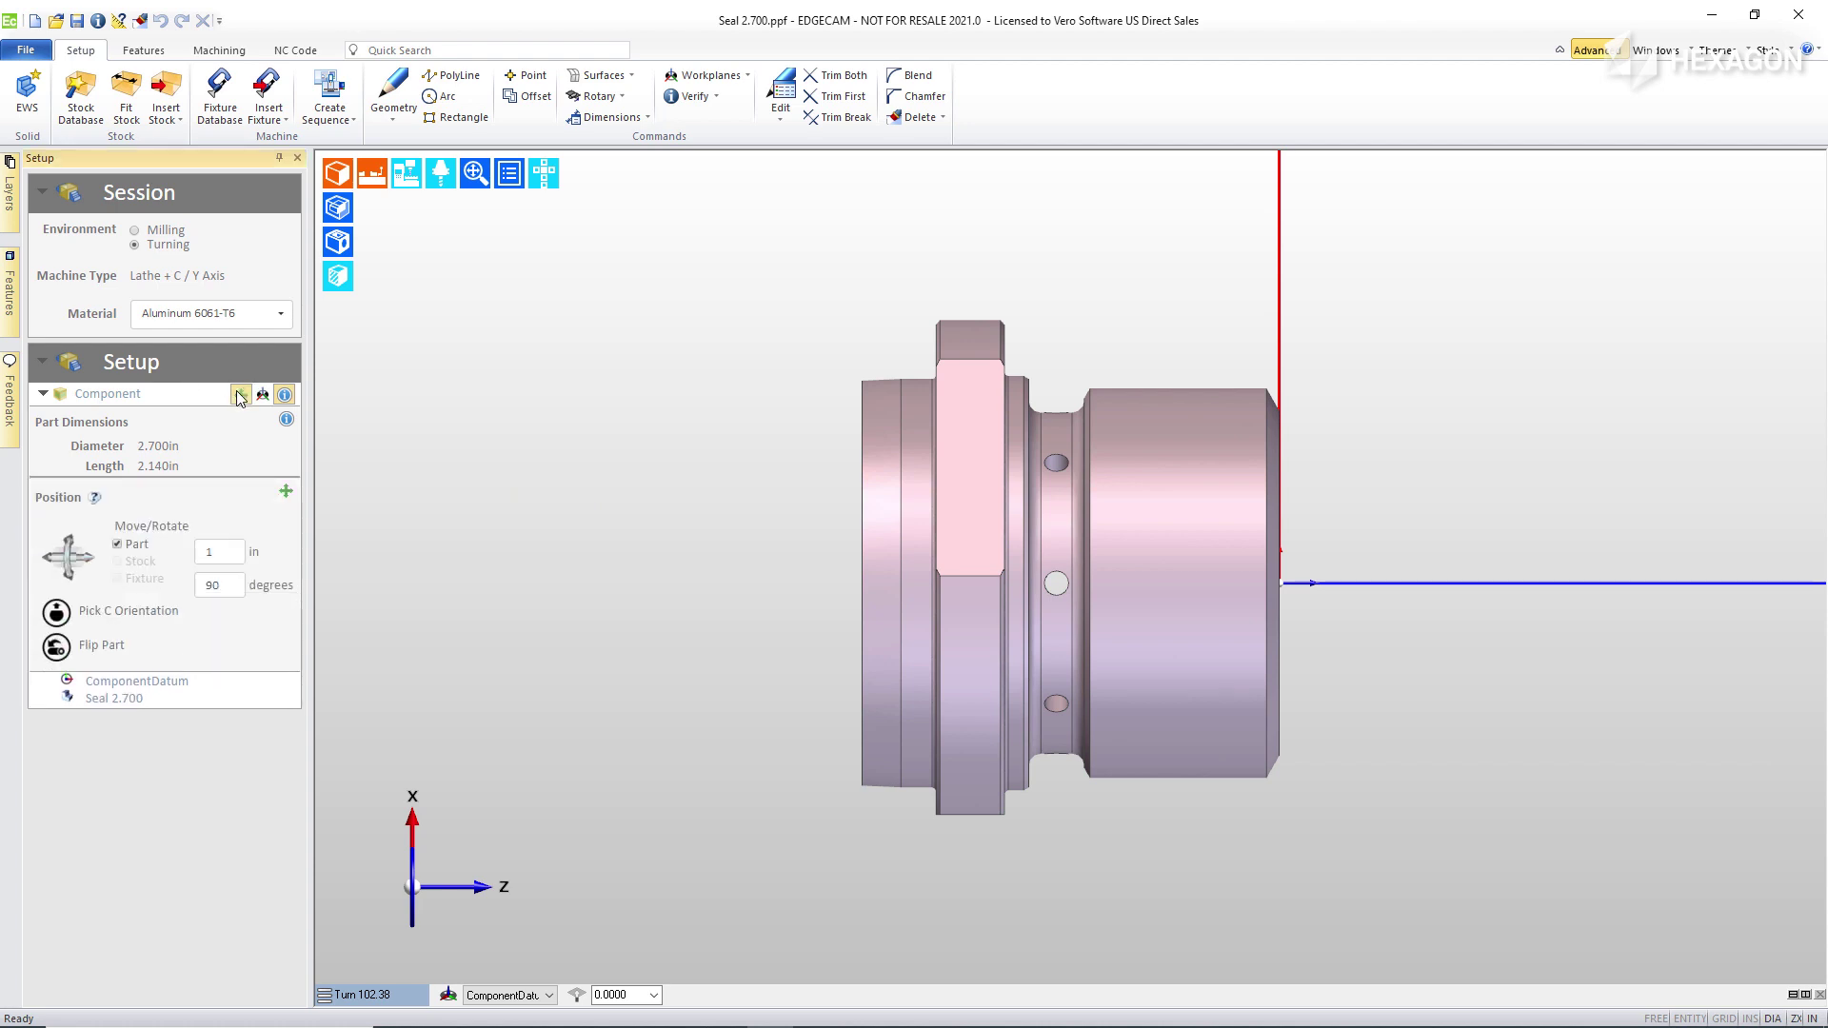
pyautogui.click(236, 316)
pyautogui.click(173, 360)
# Flip the part end for end four times, back to its original orientation, and orbit to 3-D.
pyautogui.click(56, 647)
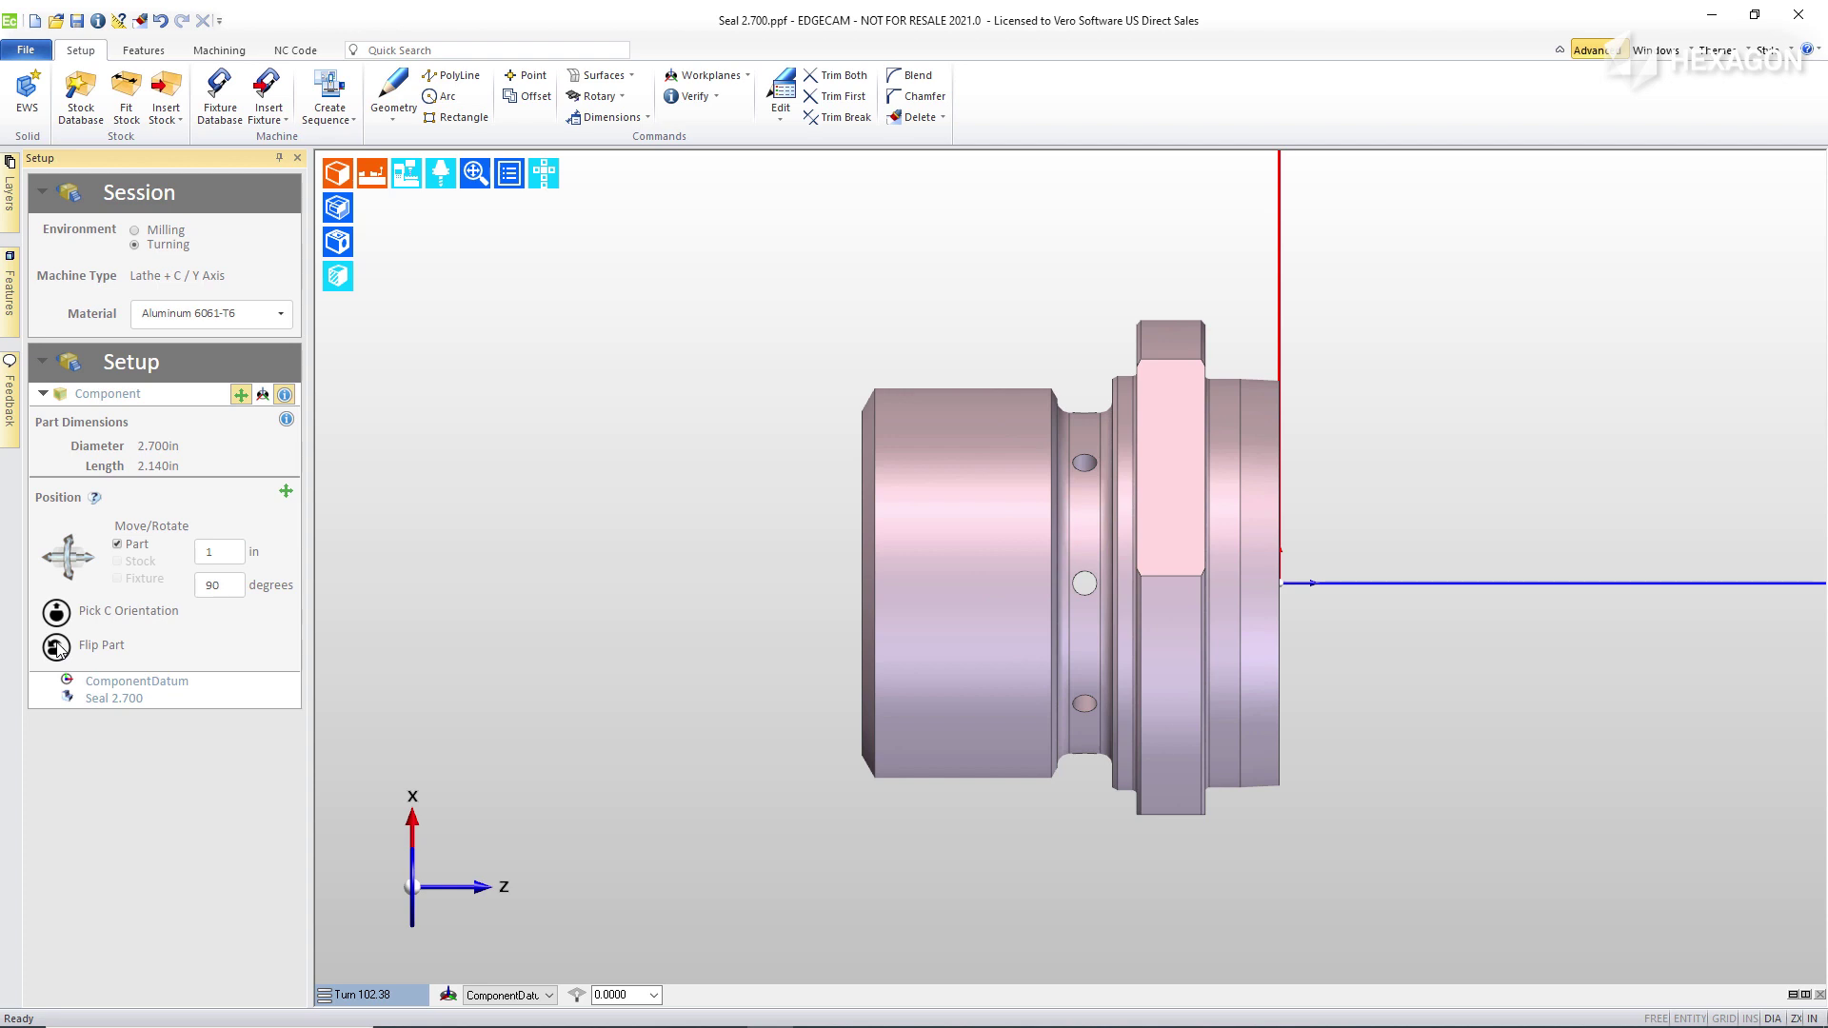
pyautogui.click(56, 648)
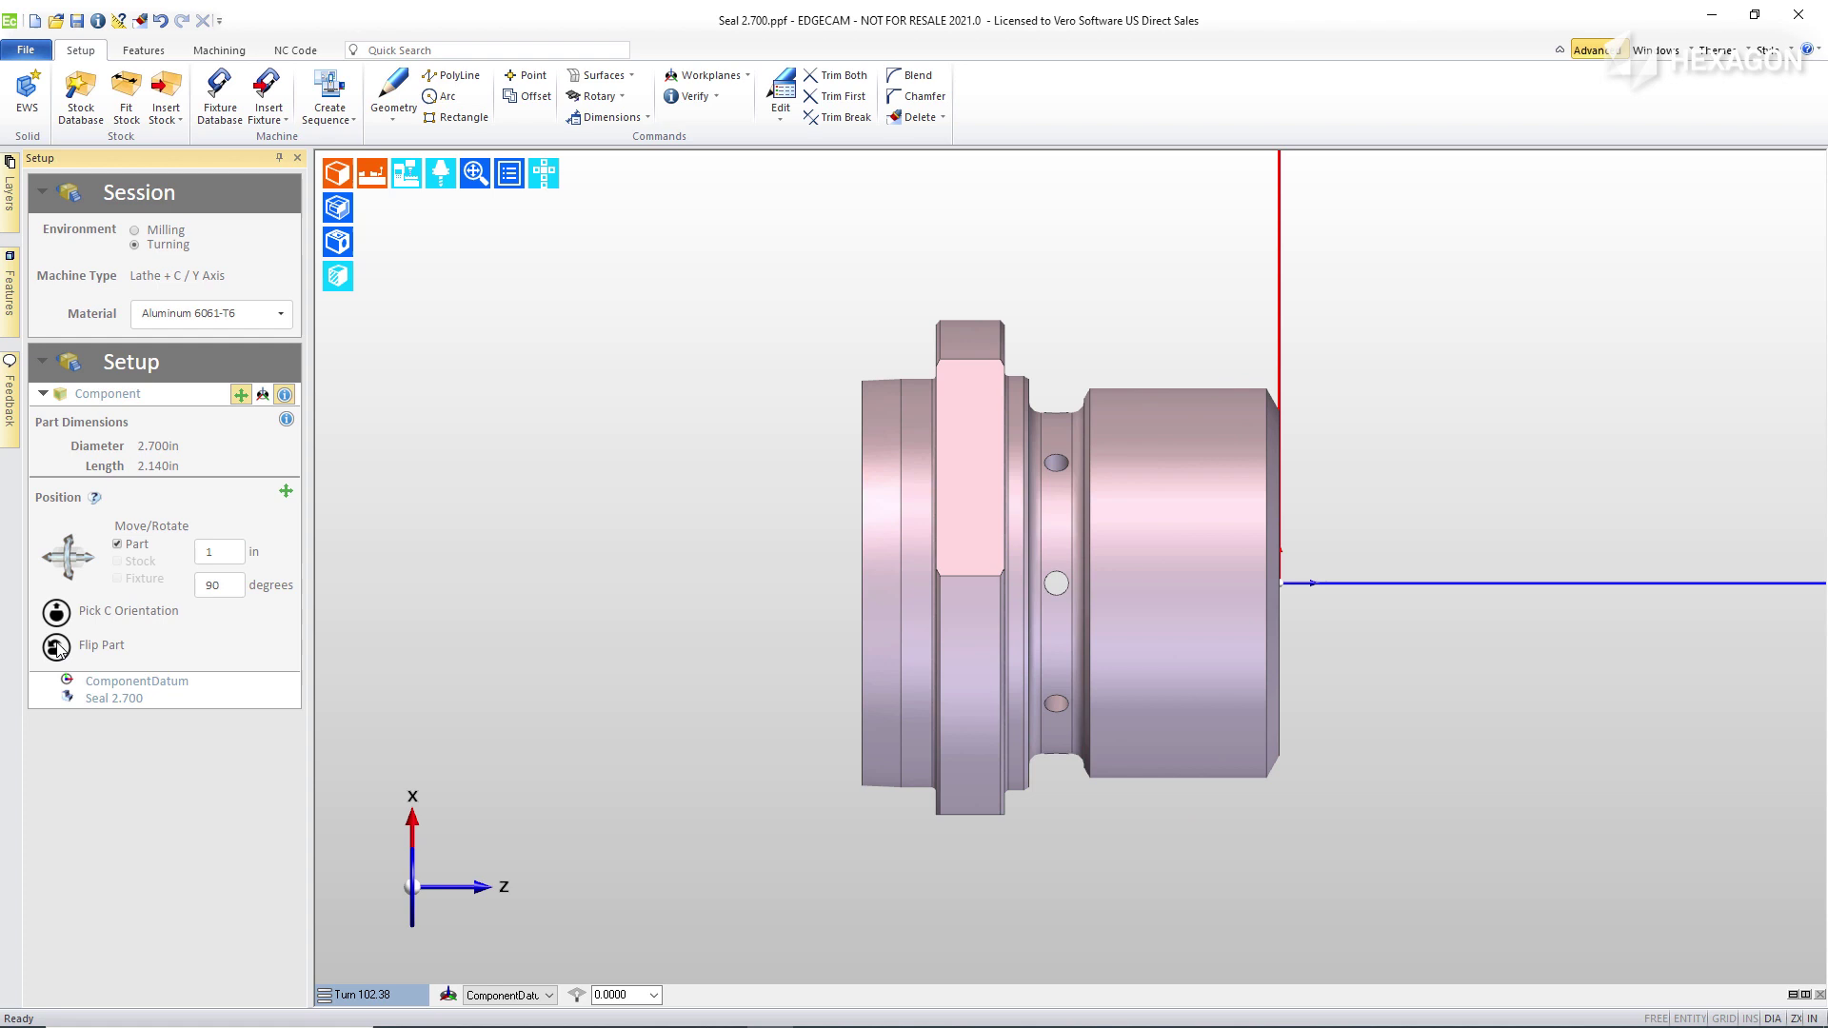
pyautogui.click(57, 647)
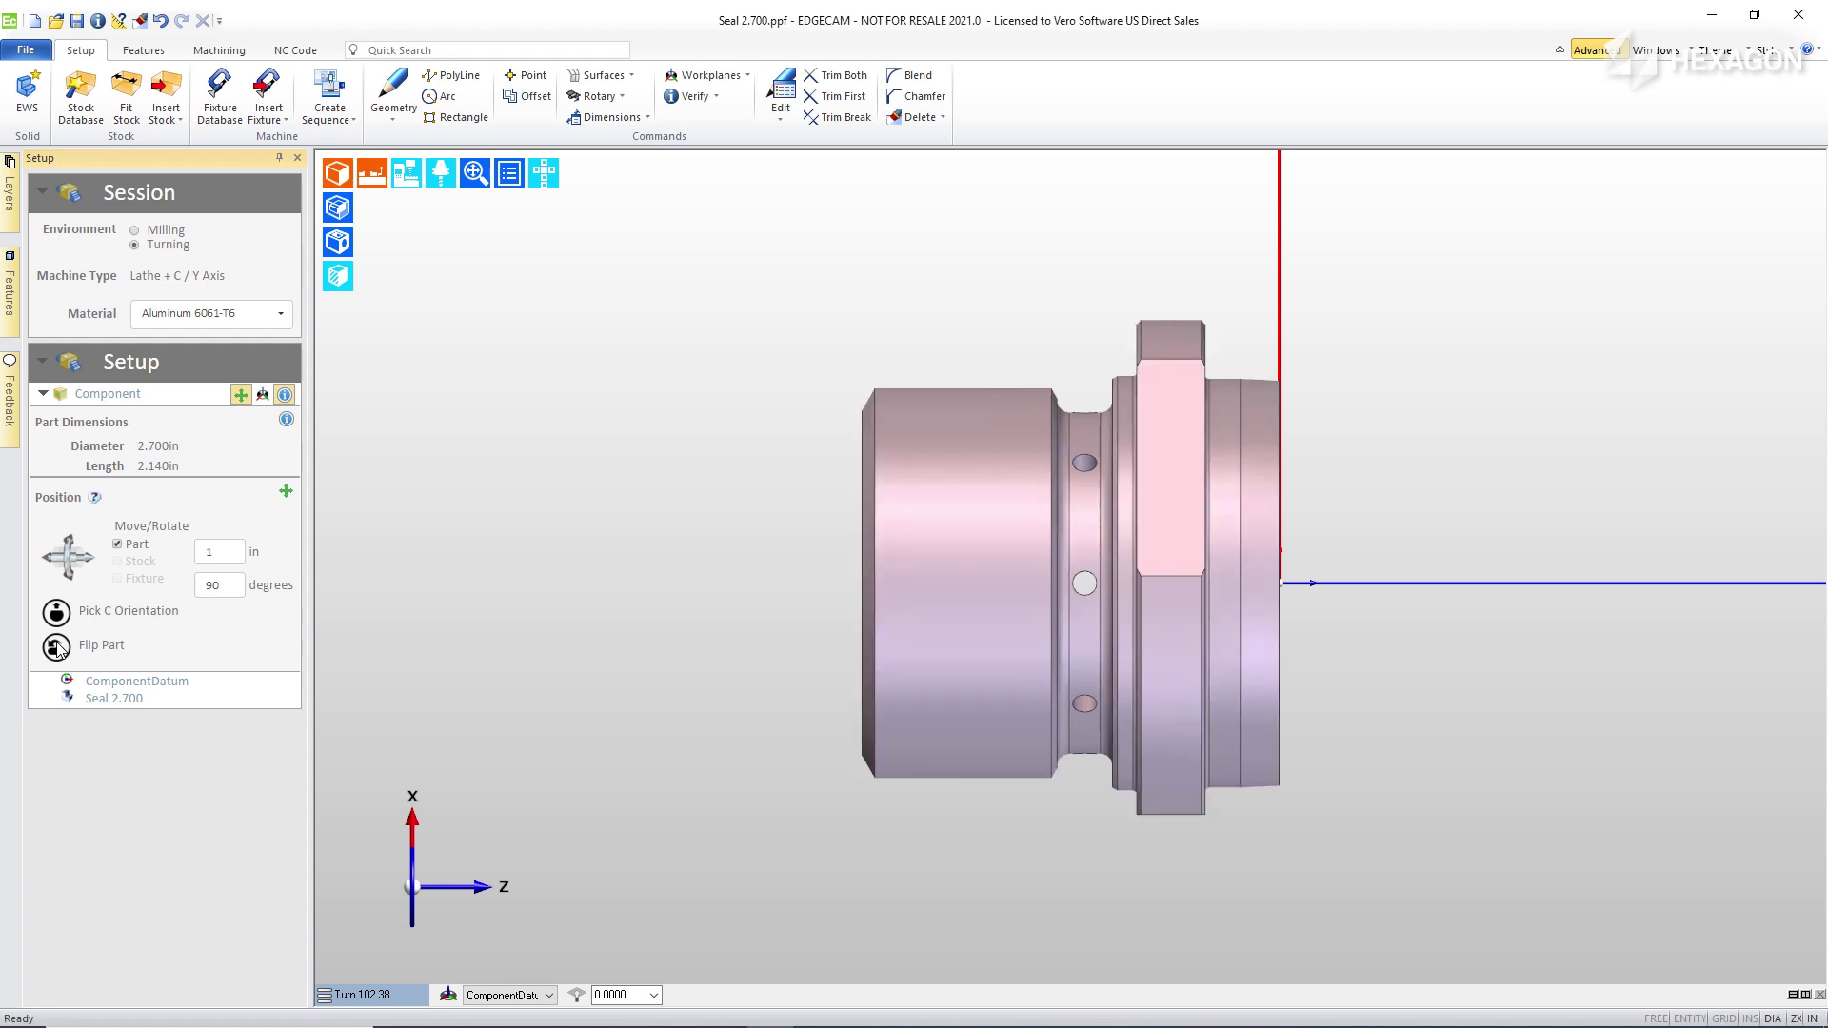
pyautogui.click(57, 647)
pyautogui.moveTo(1225, 614); pyautogui.dragTo(1038, 621, button='middle')
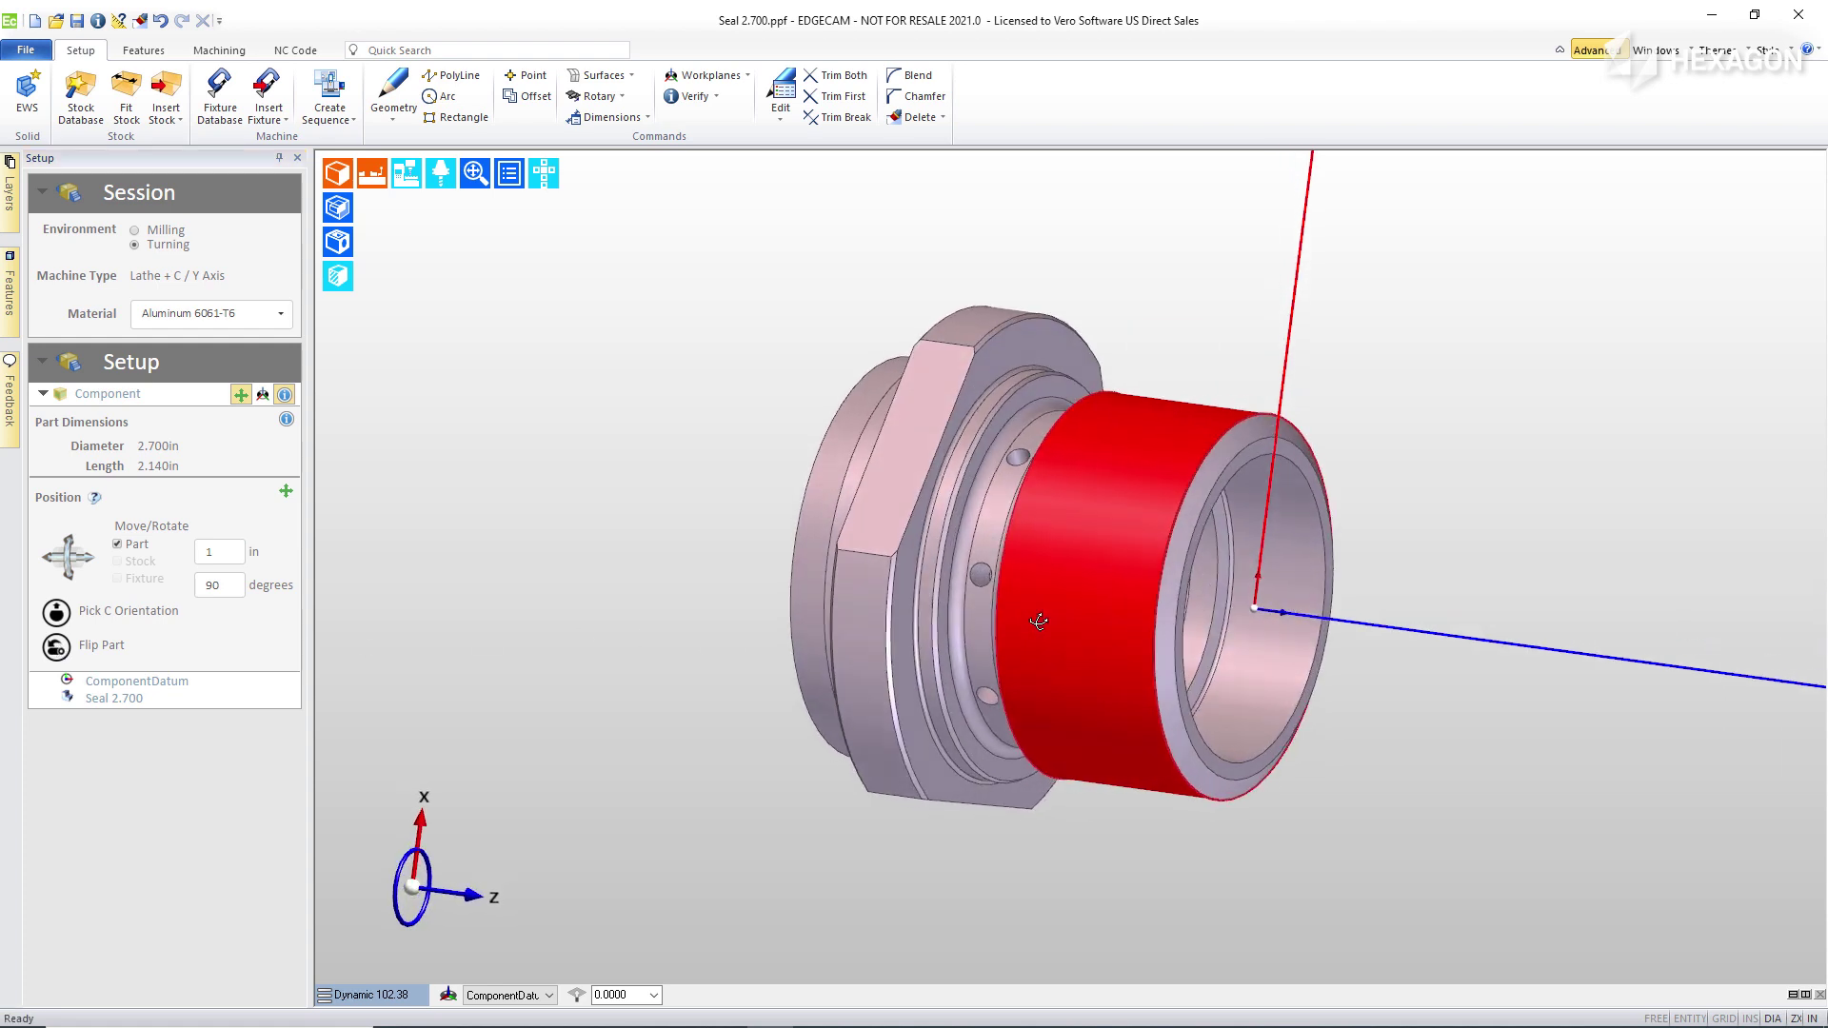
# Set C orientation from a hex flat, edit the rotation angle, and reference the datum to the component's Front.
pyautogui.click(59, 614)
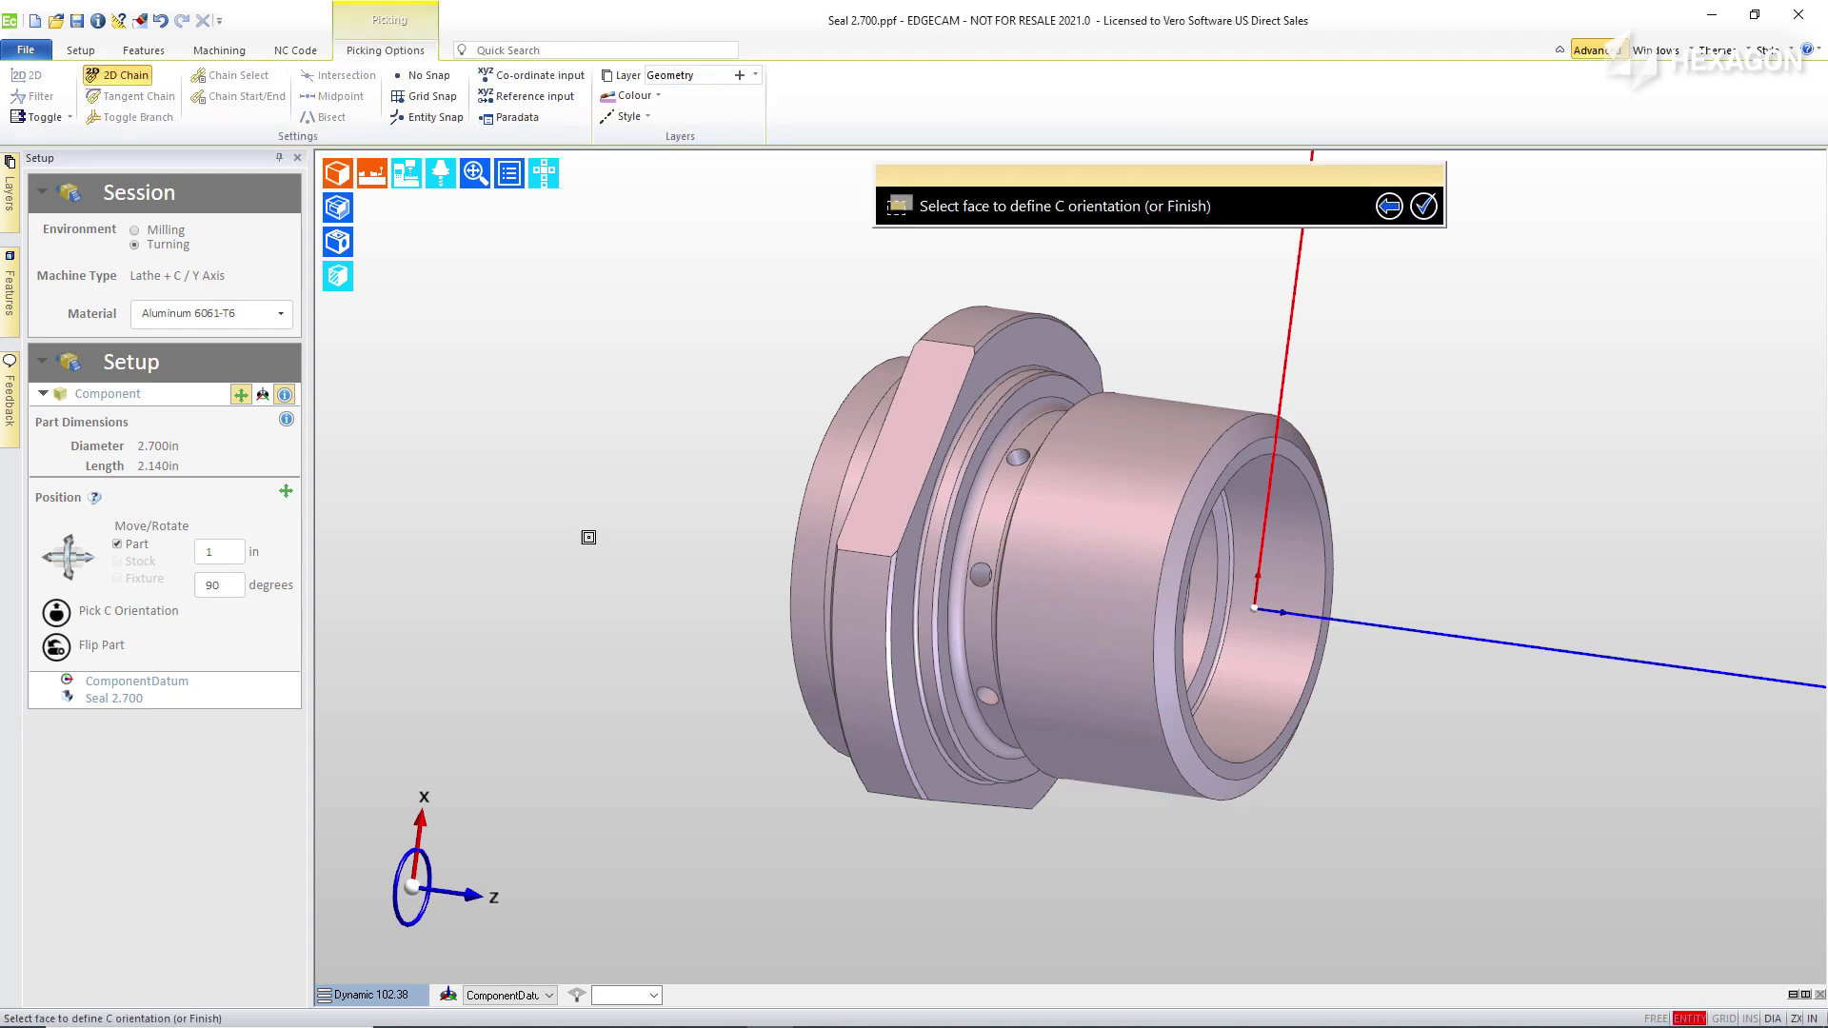
pyautogui.click(926, 405)
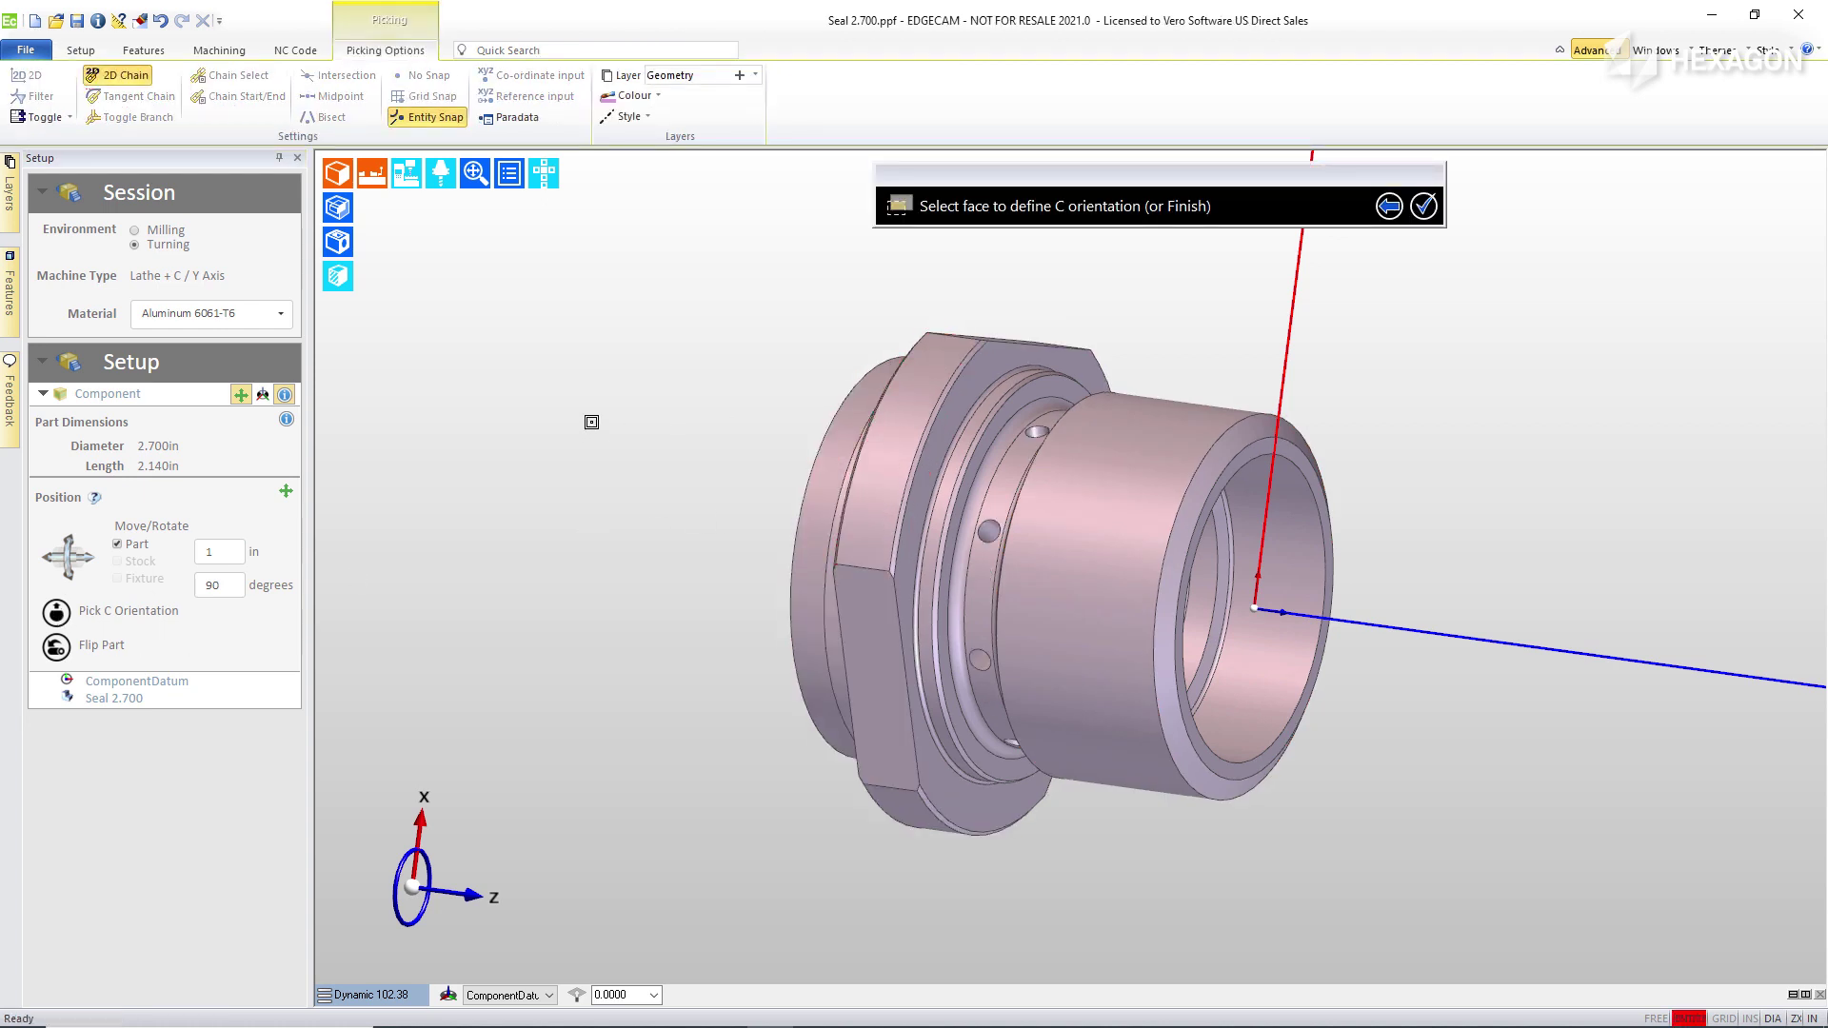
pyautogui.rightClick(592, 422)
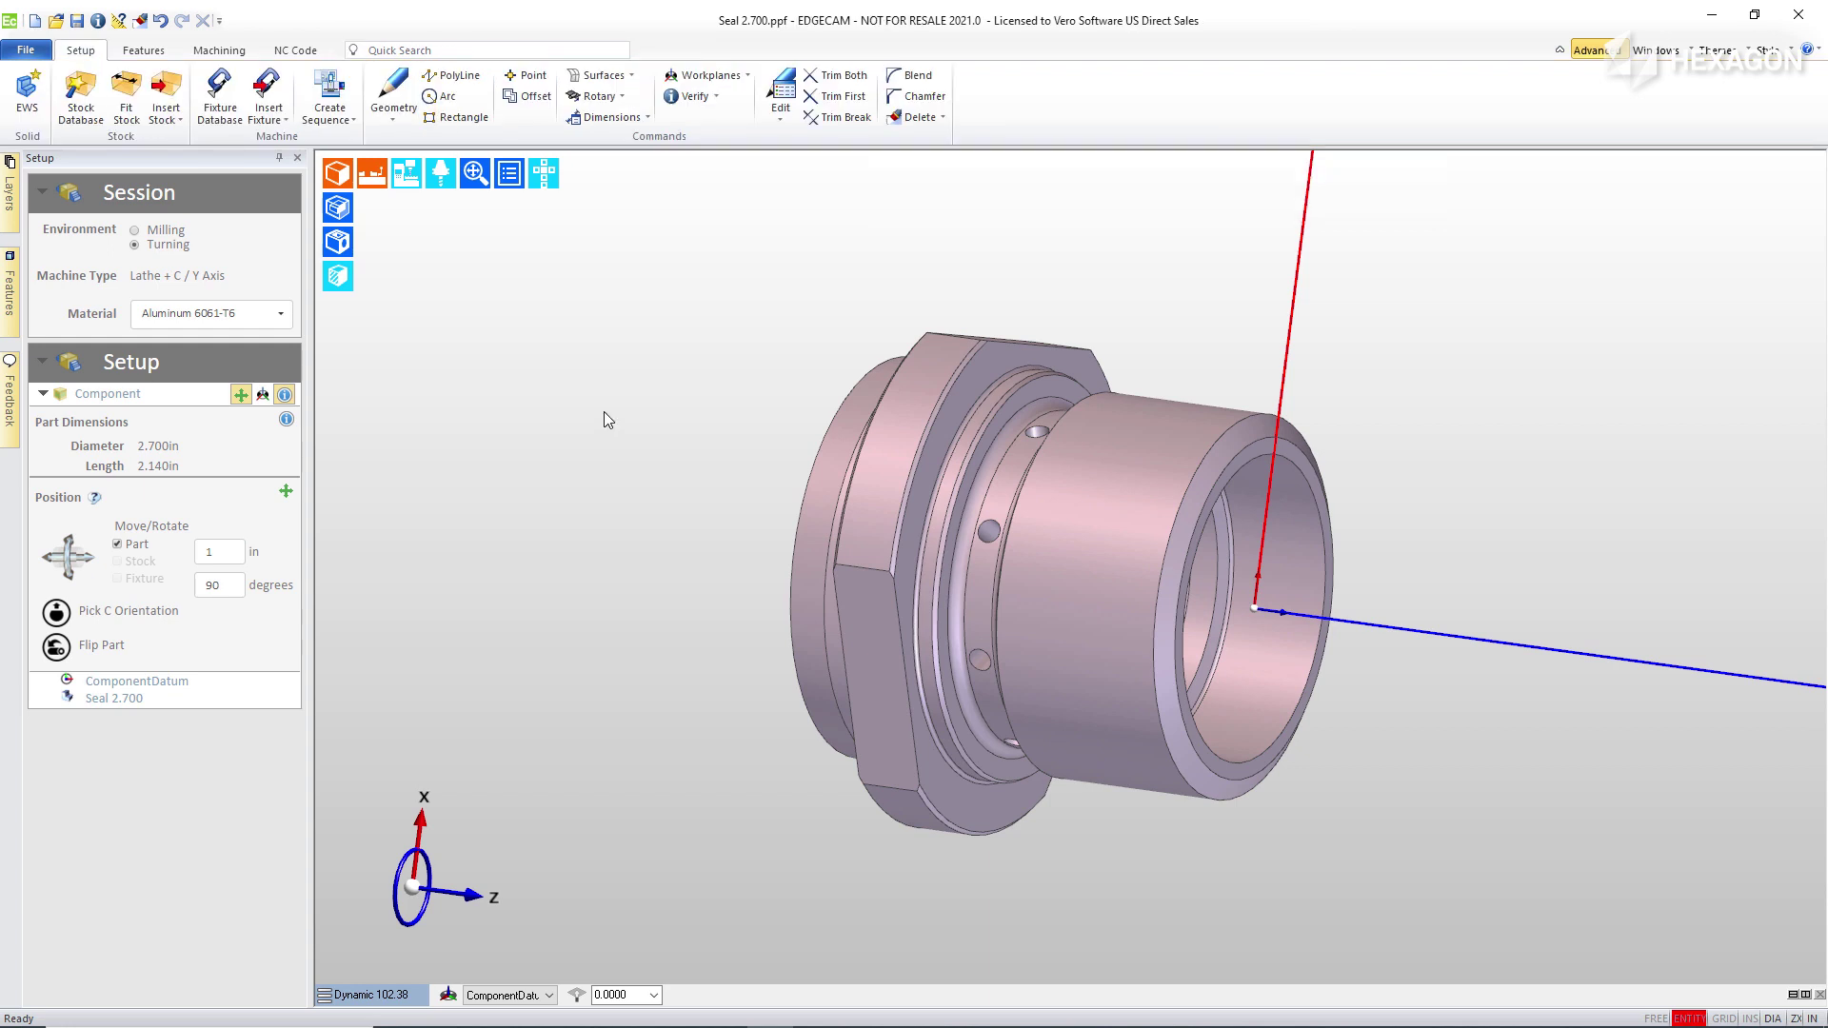
pyautogui.click(230, 586)
pyautogui.click(263, 395)
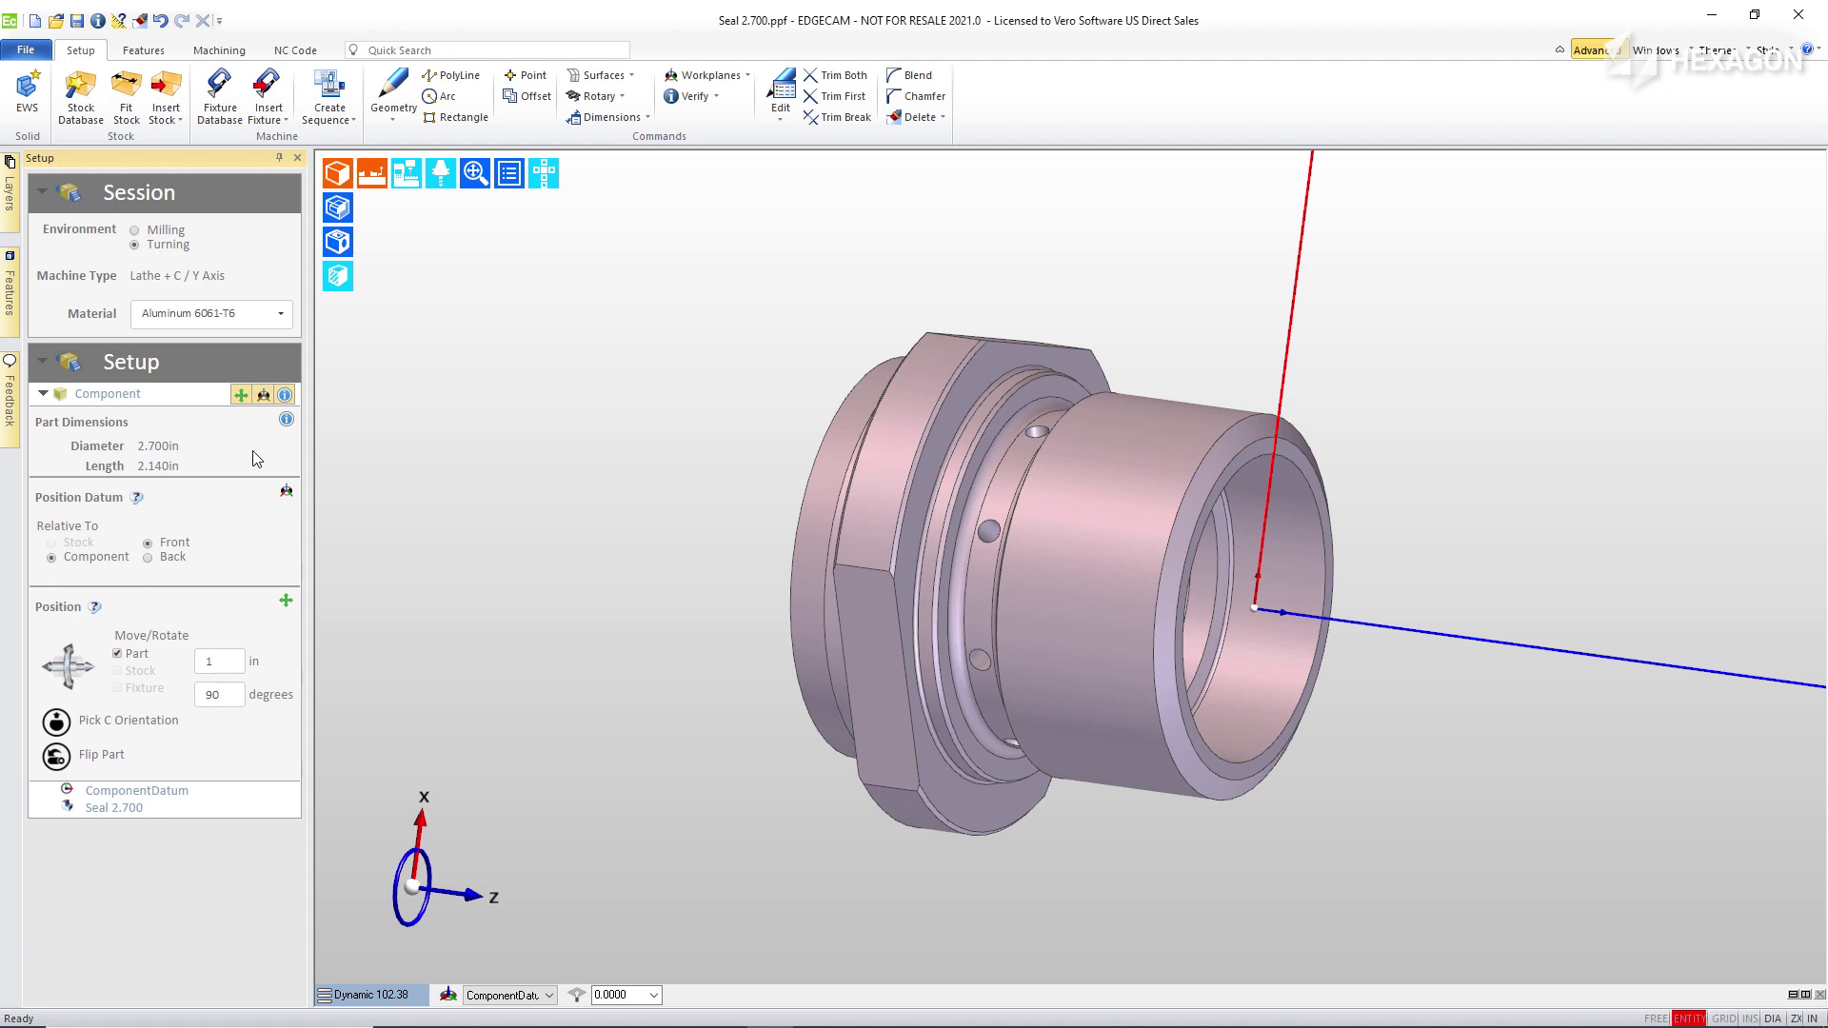
pyautogui.click(164, 561)
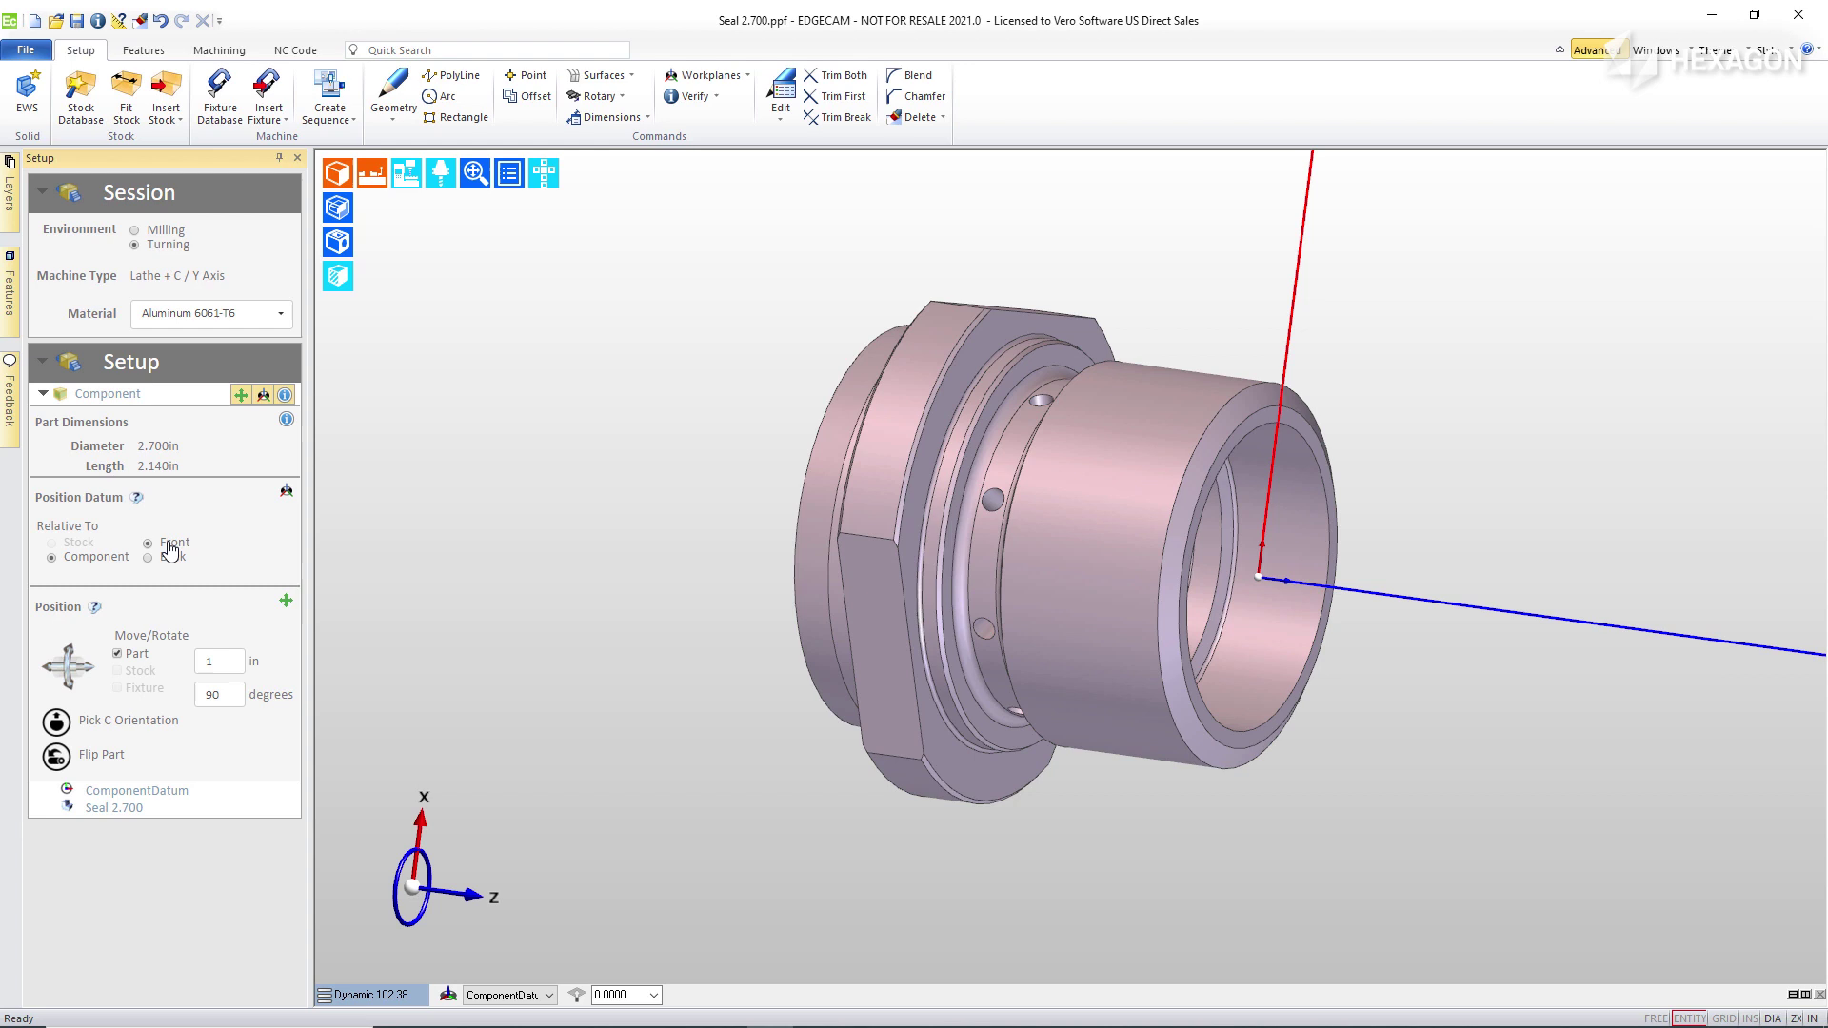
# Fit stock 6 in long with 0.025 front face offset and 2.875 in diameter.
pyautogui.click(127, 96)
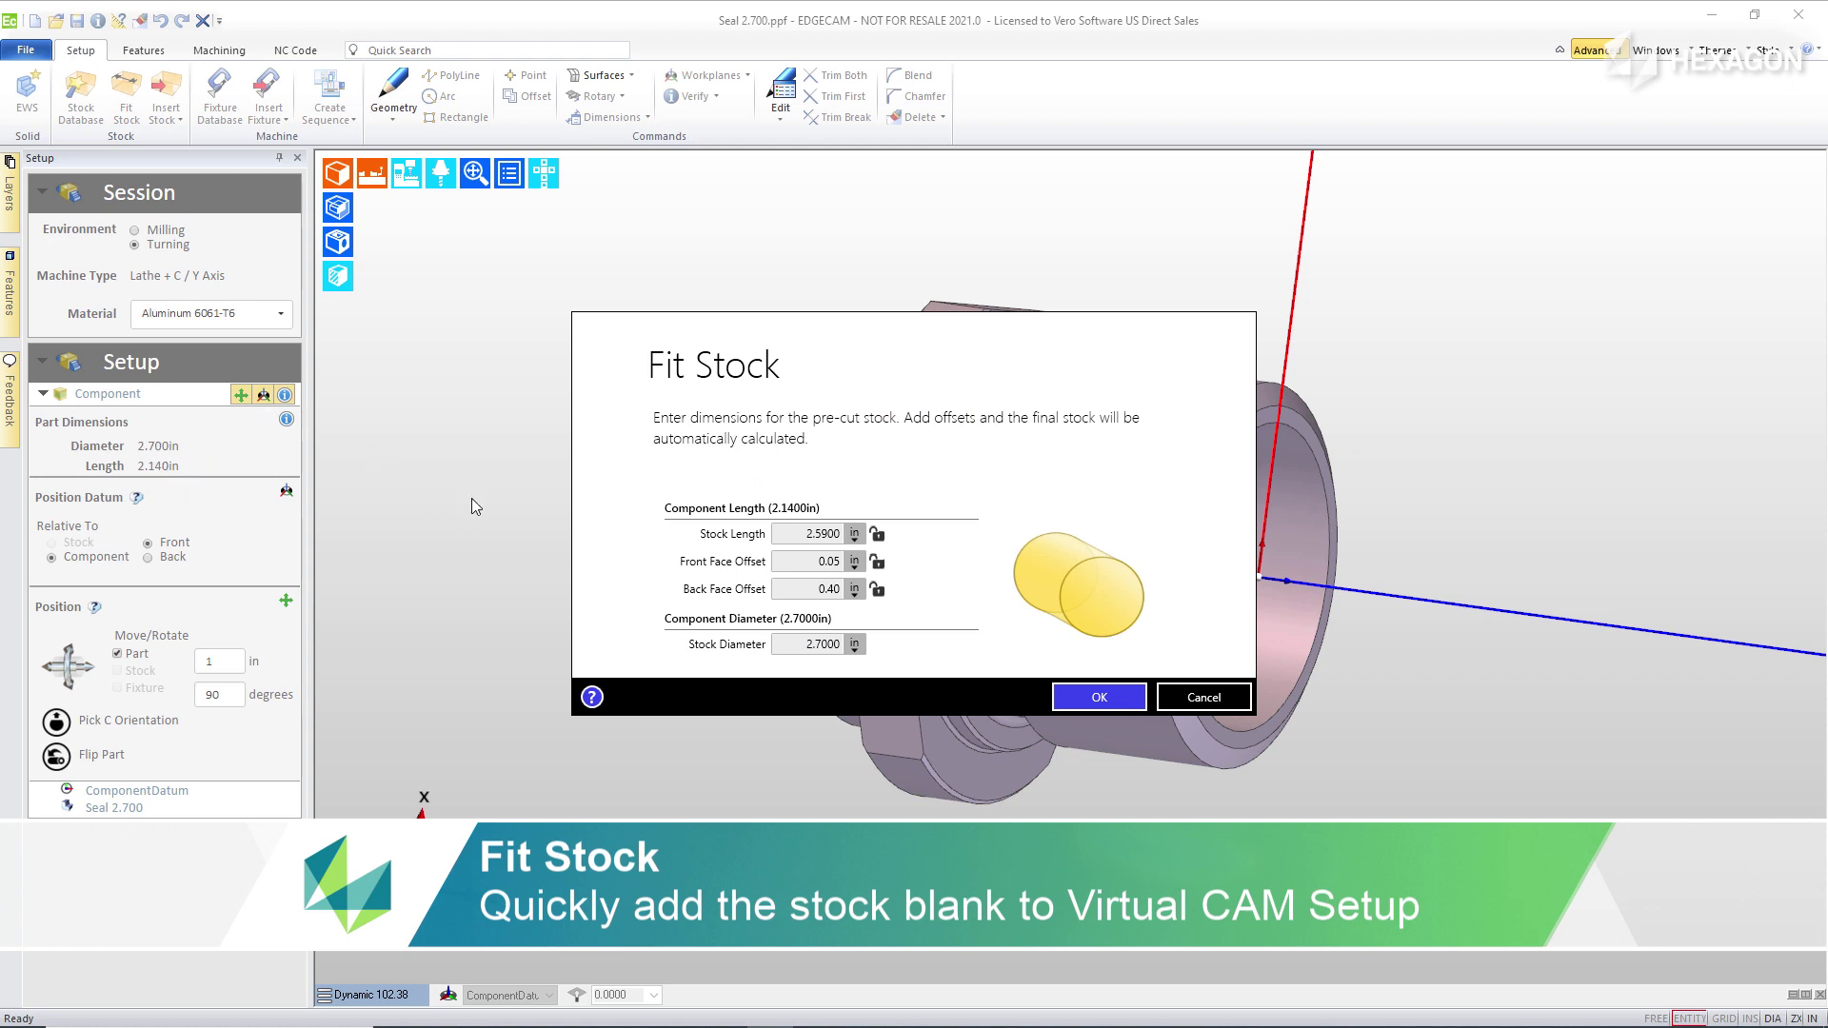
pyautogui.click(785, 530)
pyautogui.write('6')
pyautogui.click(801, 562)
pyautogui.write('0.')
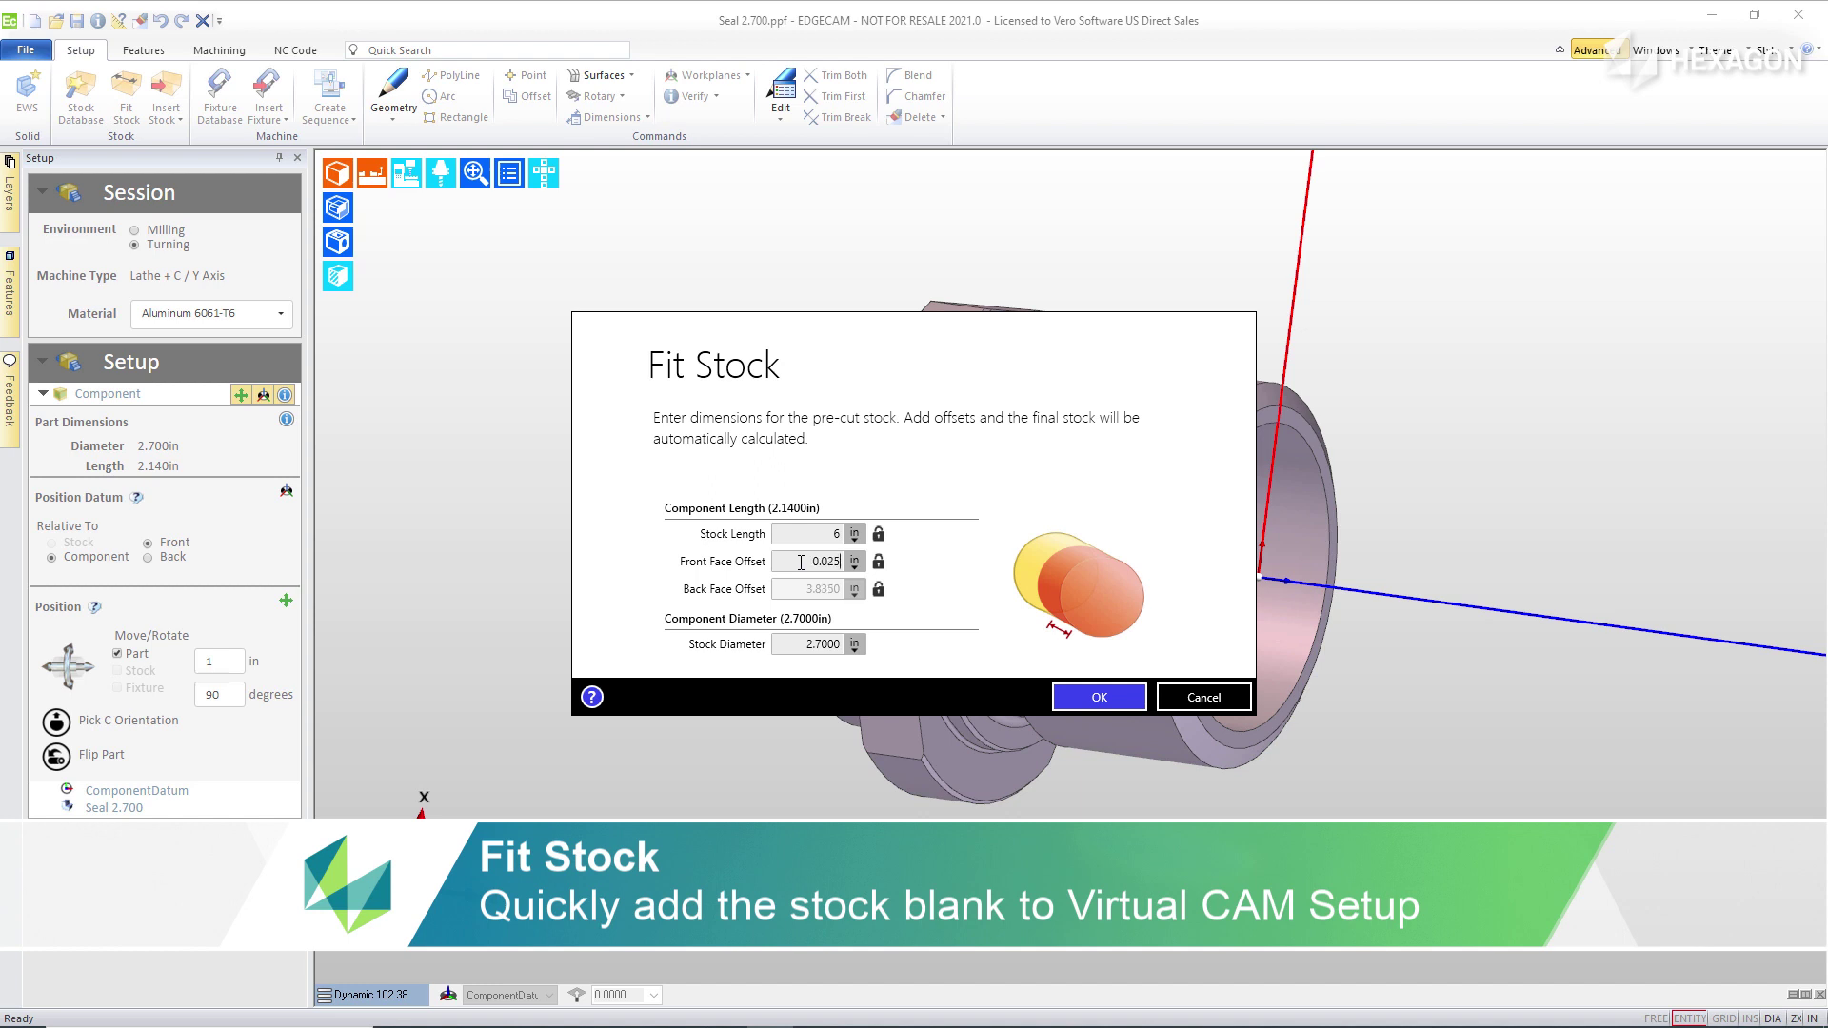
pyautogui.click(790, 647)
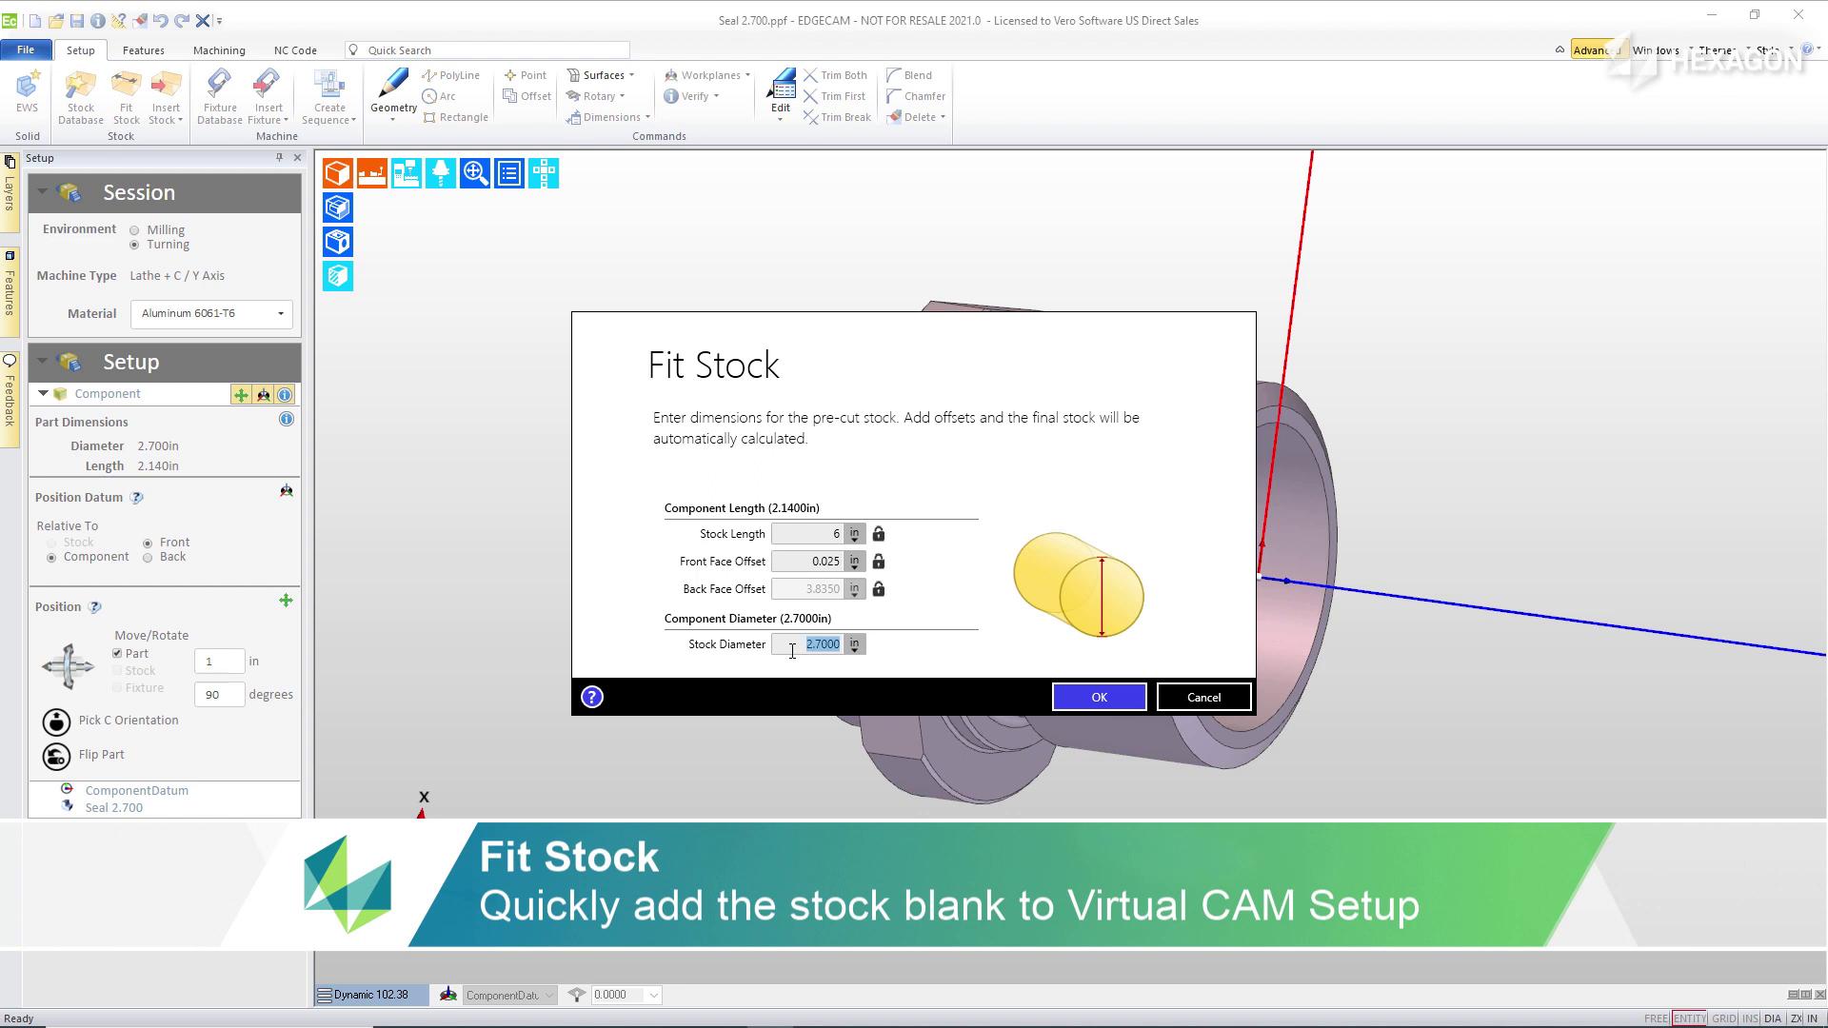
pyautogui.write('2.5')
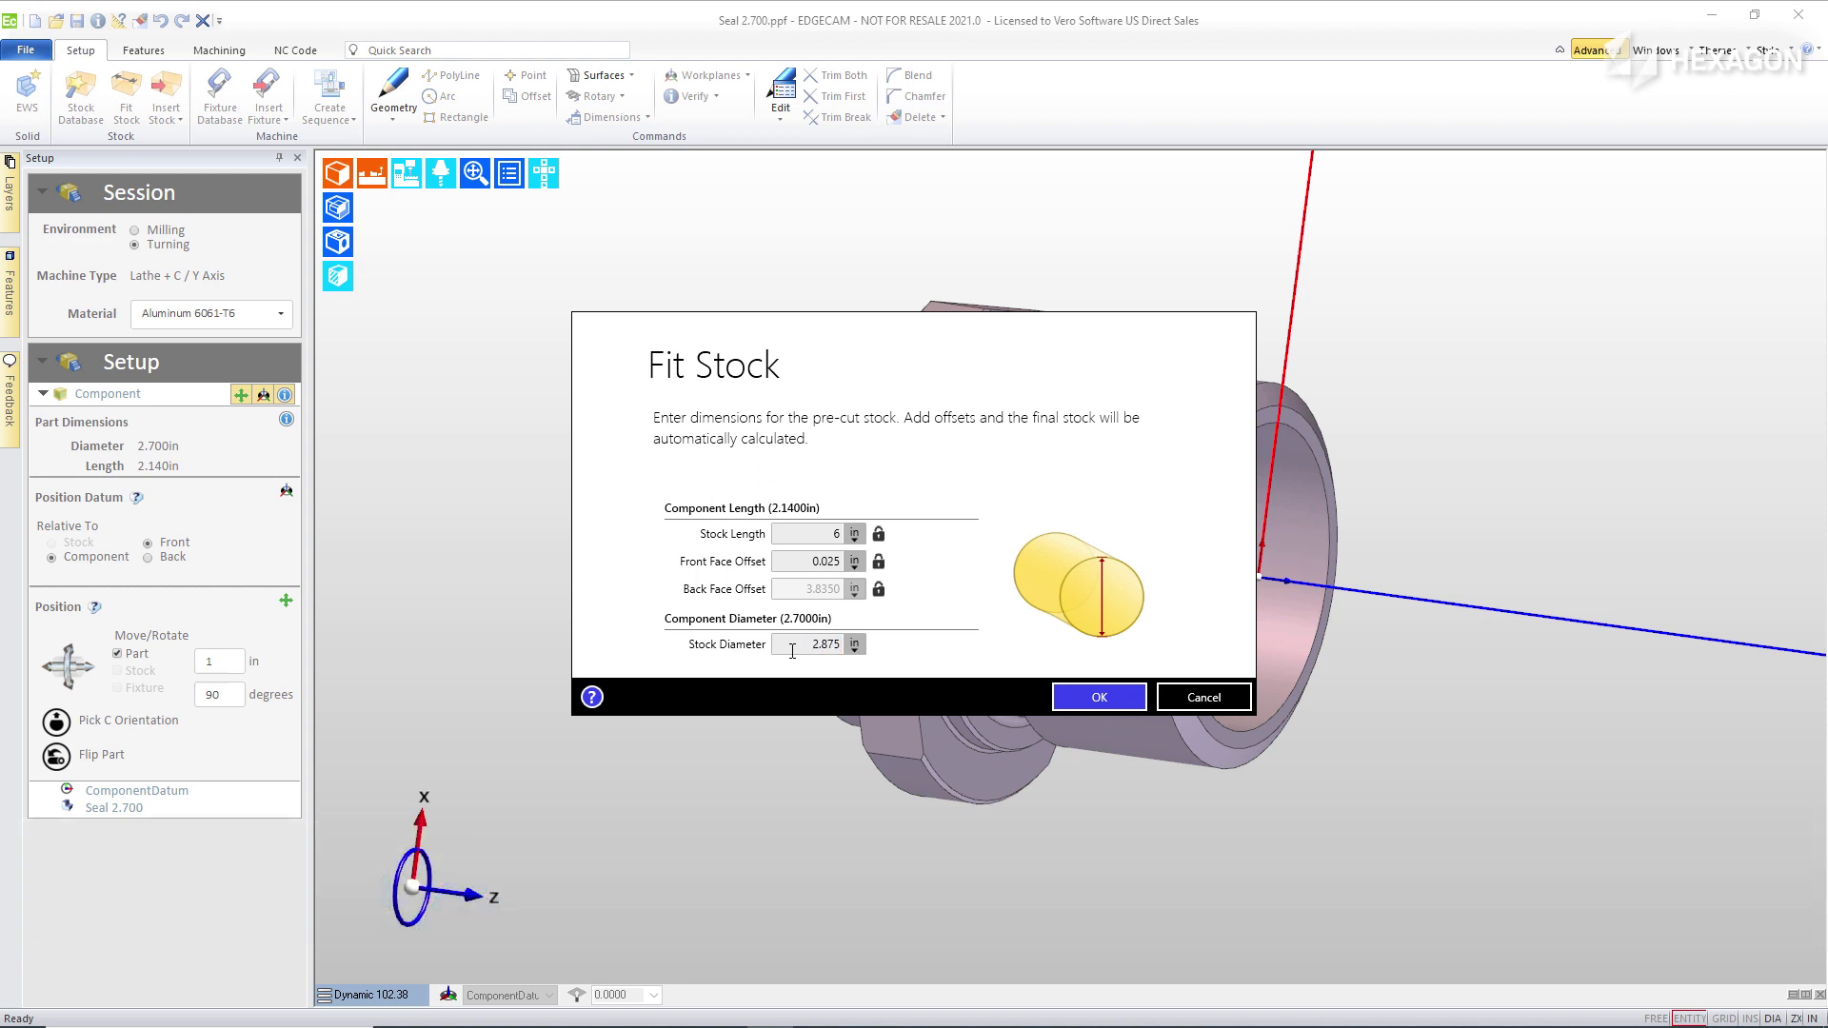
pyautogui.click(854, 647)
pyautogui.click(929, 664)
pyautogui.click(1090, 697)
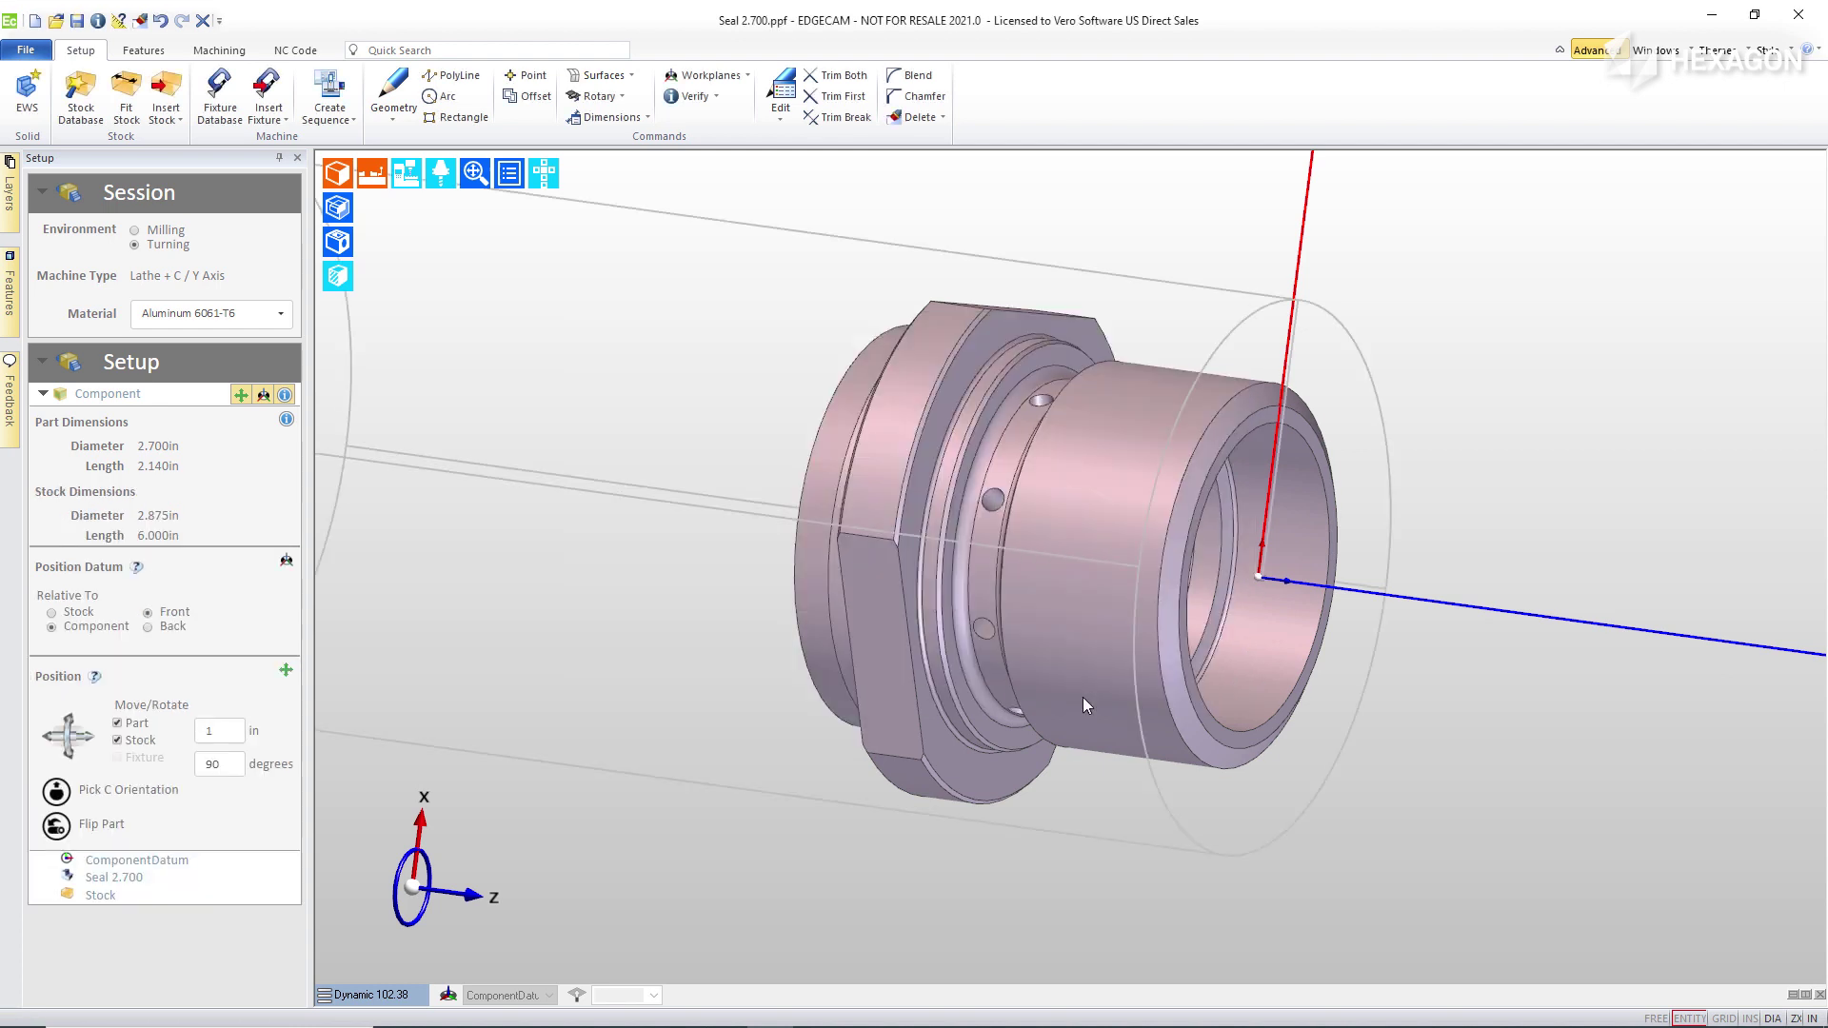
# Show the stock shaded and semi-transparent in the side-on Turn view.
pyautogui.scroll(-5, 722, 516)
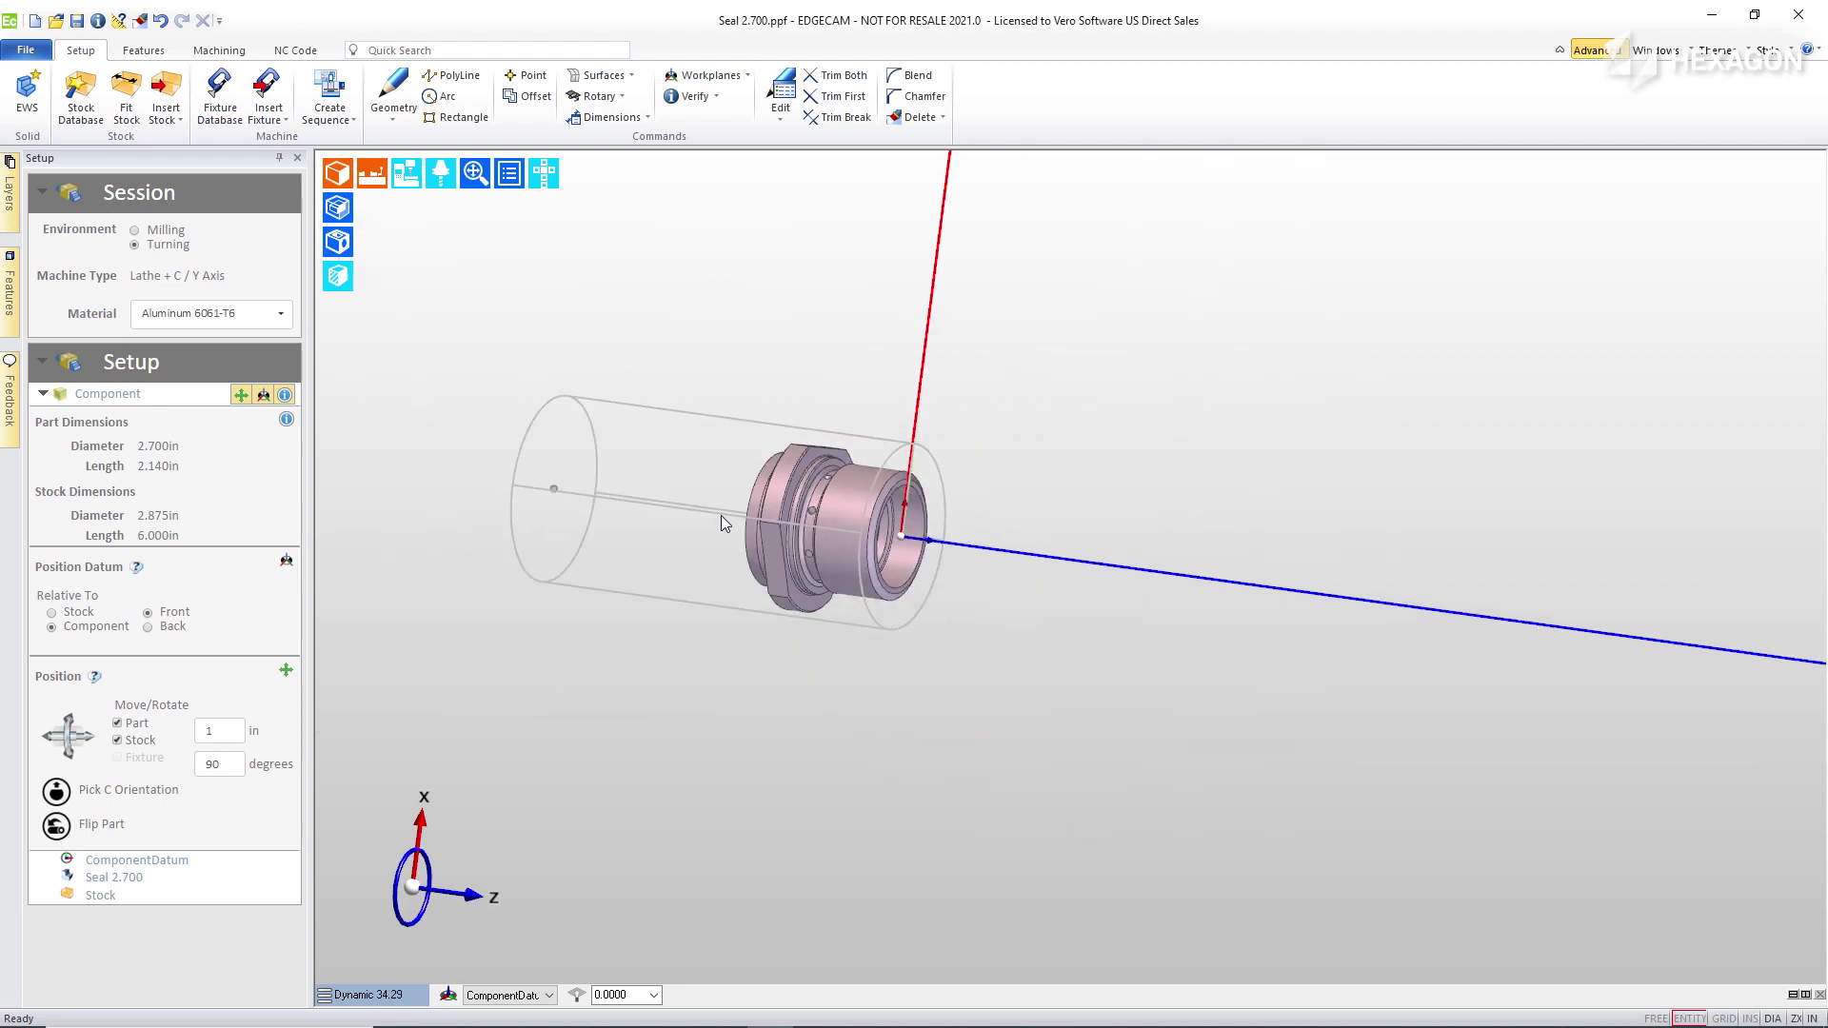
pyautogui.click(344, 210)
pyautogui.moveTo(719, 428); pyautogui.dragTo(1101, 553, button='middle')
pyautogui.click(544, 173)
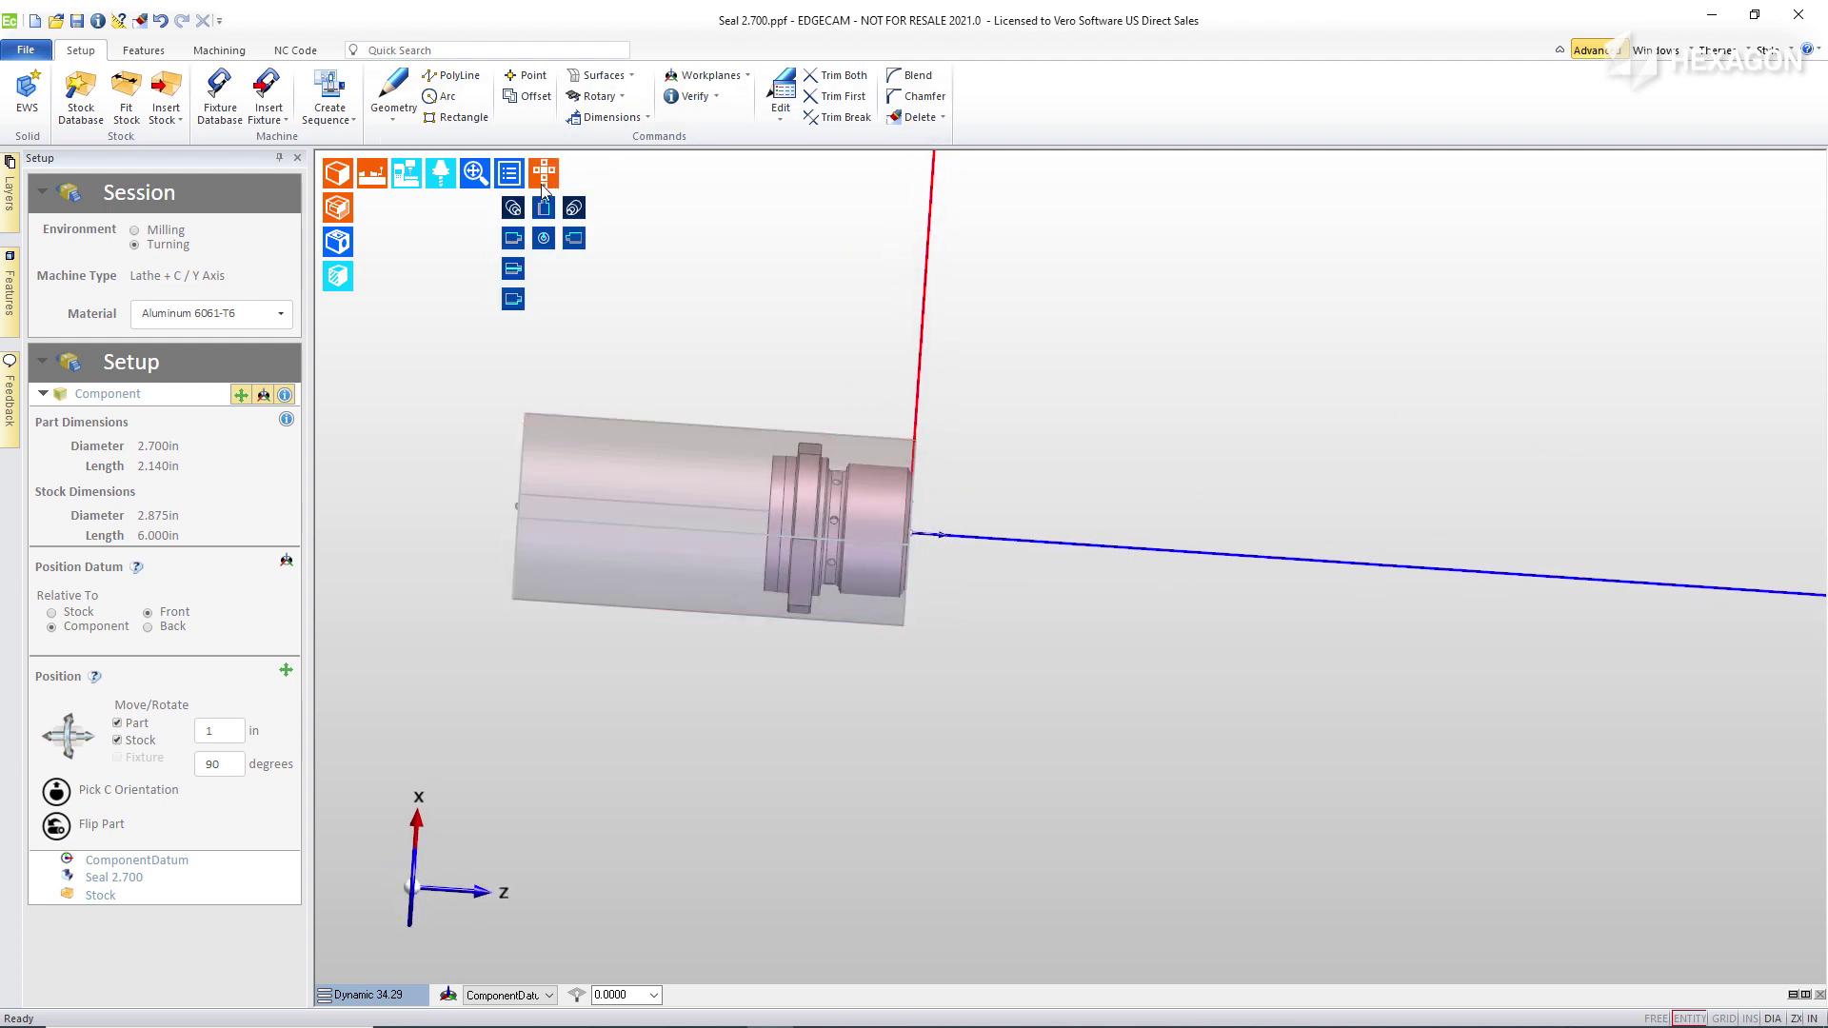
pyautogui.click(514, 239)
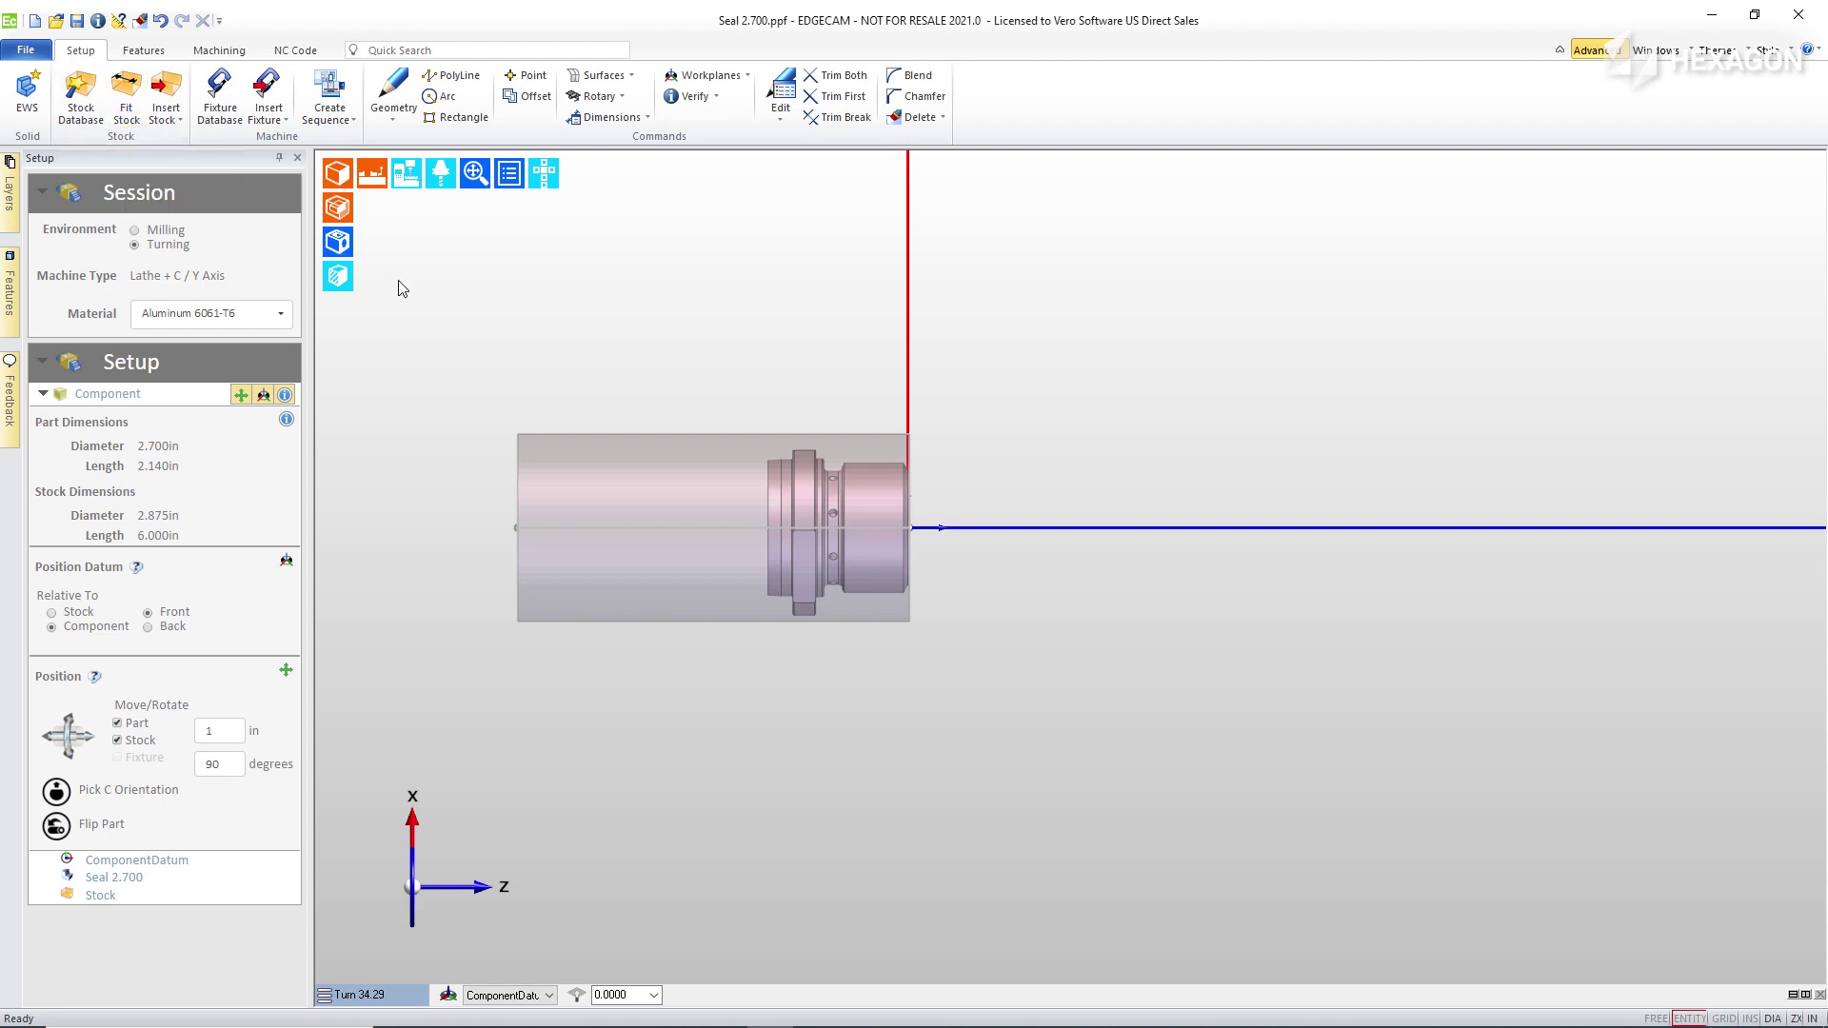
# Add a Royal QG 44061 collet from the Fixture Database with 2.5 in part stick-out.
pyautogui.click(219, 95)
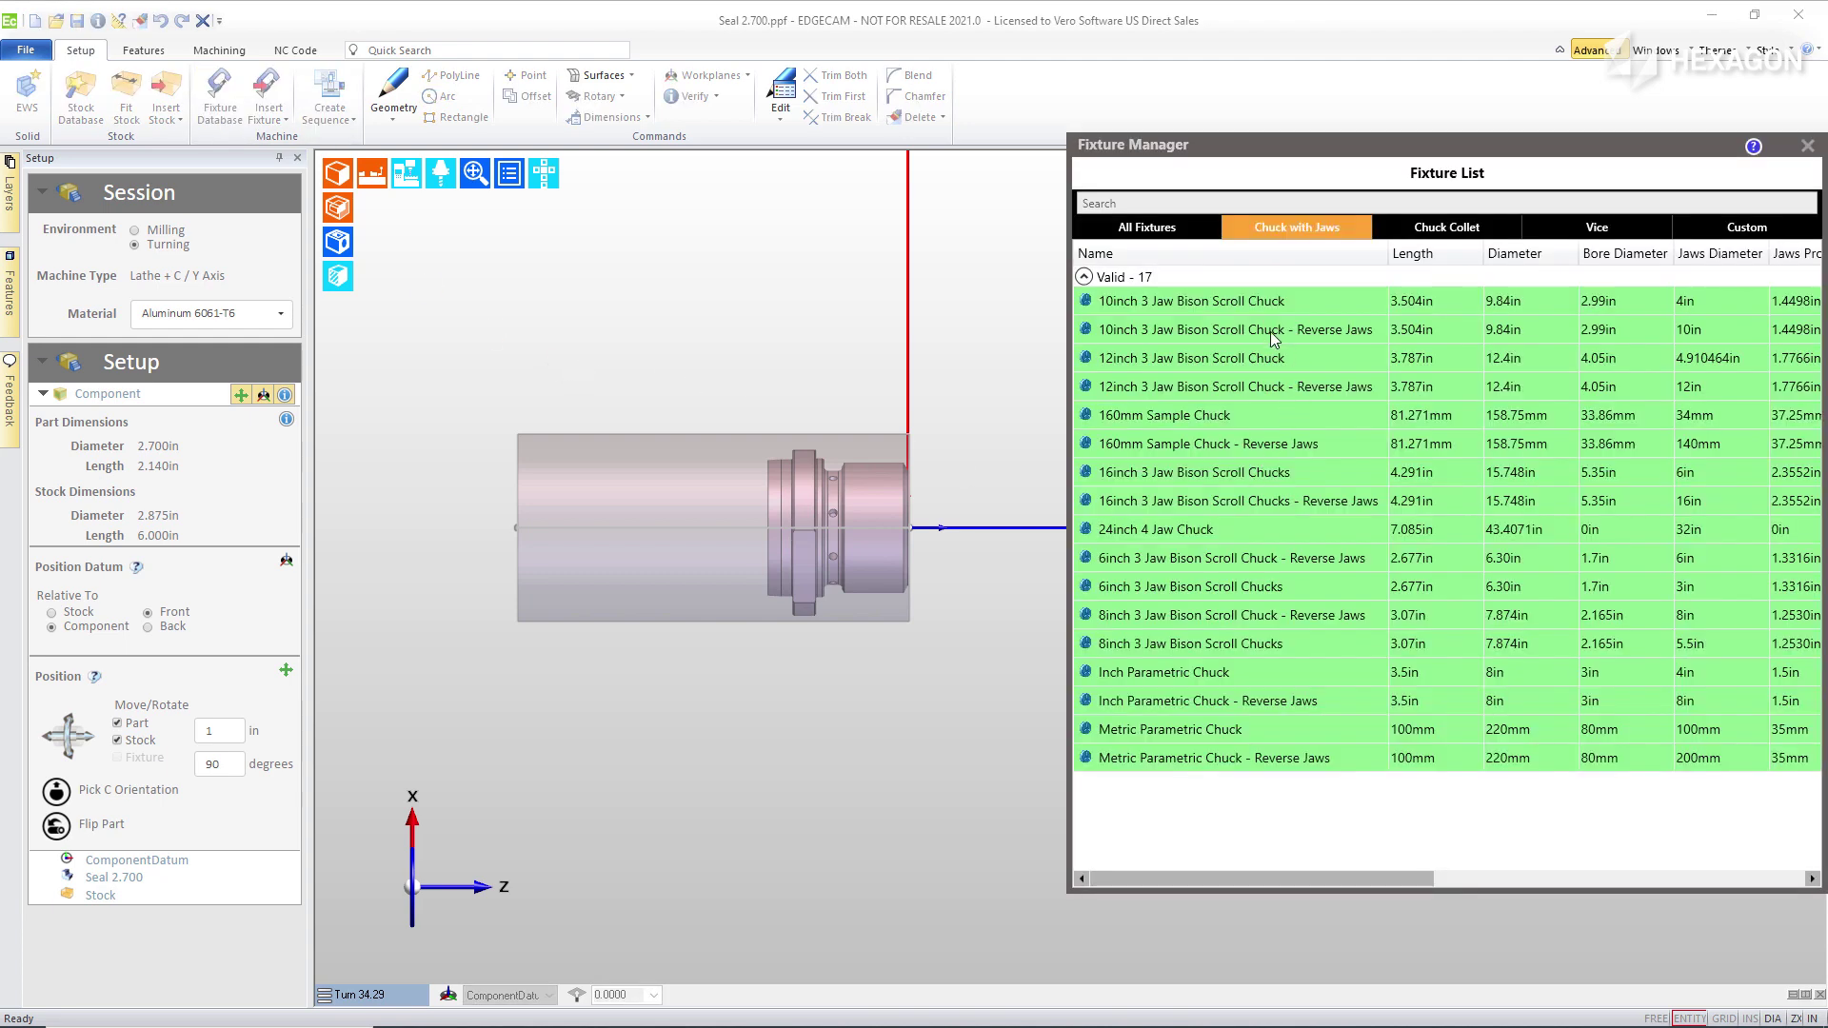
pyautogui.click(1462, 234)
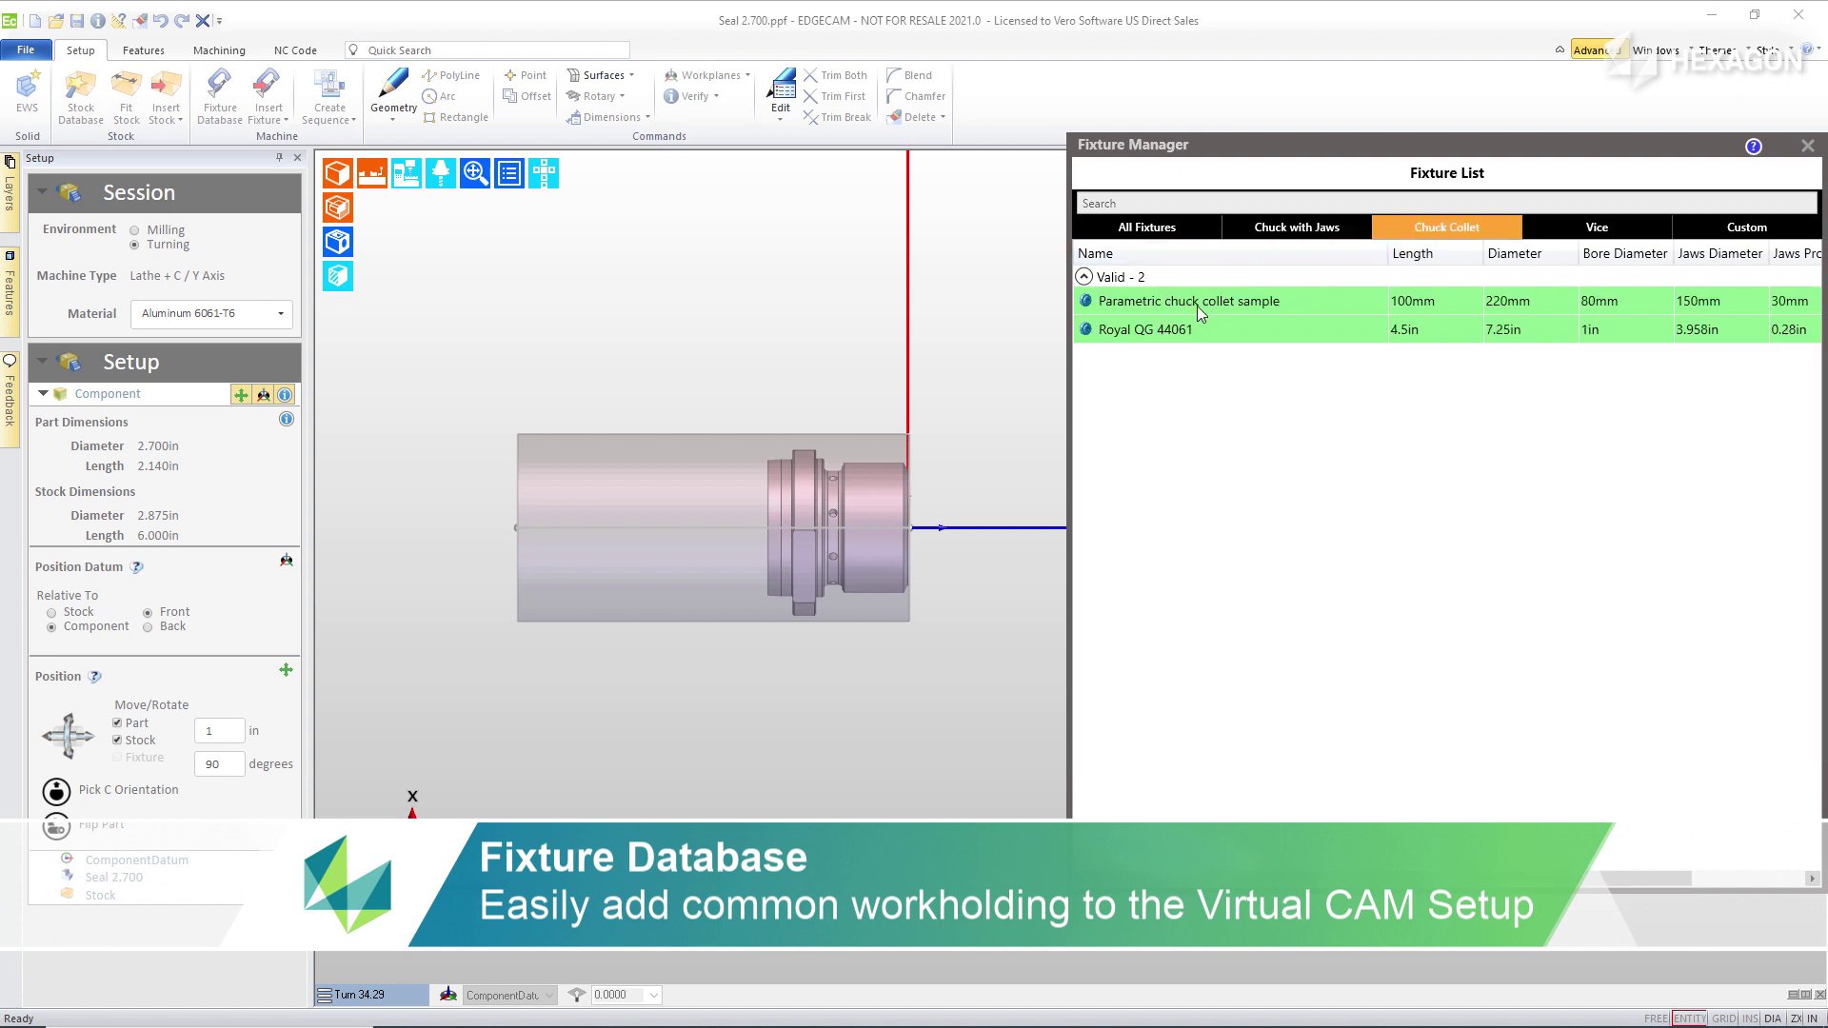
pyautogui.click(1135, 334)
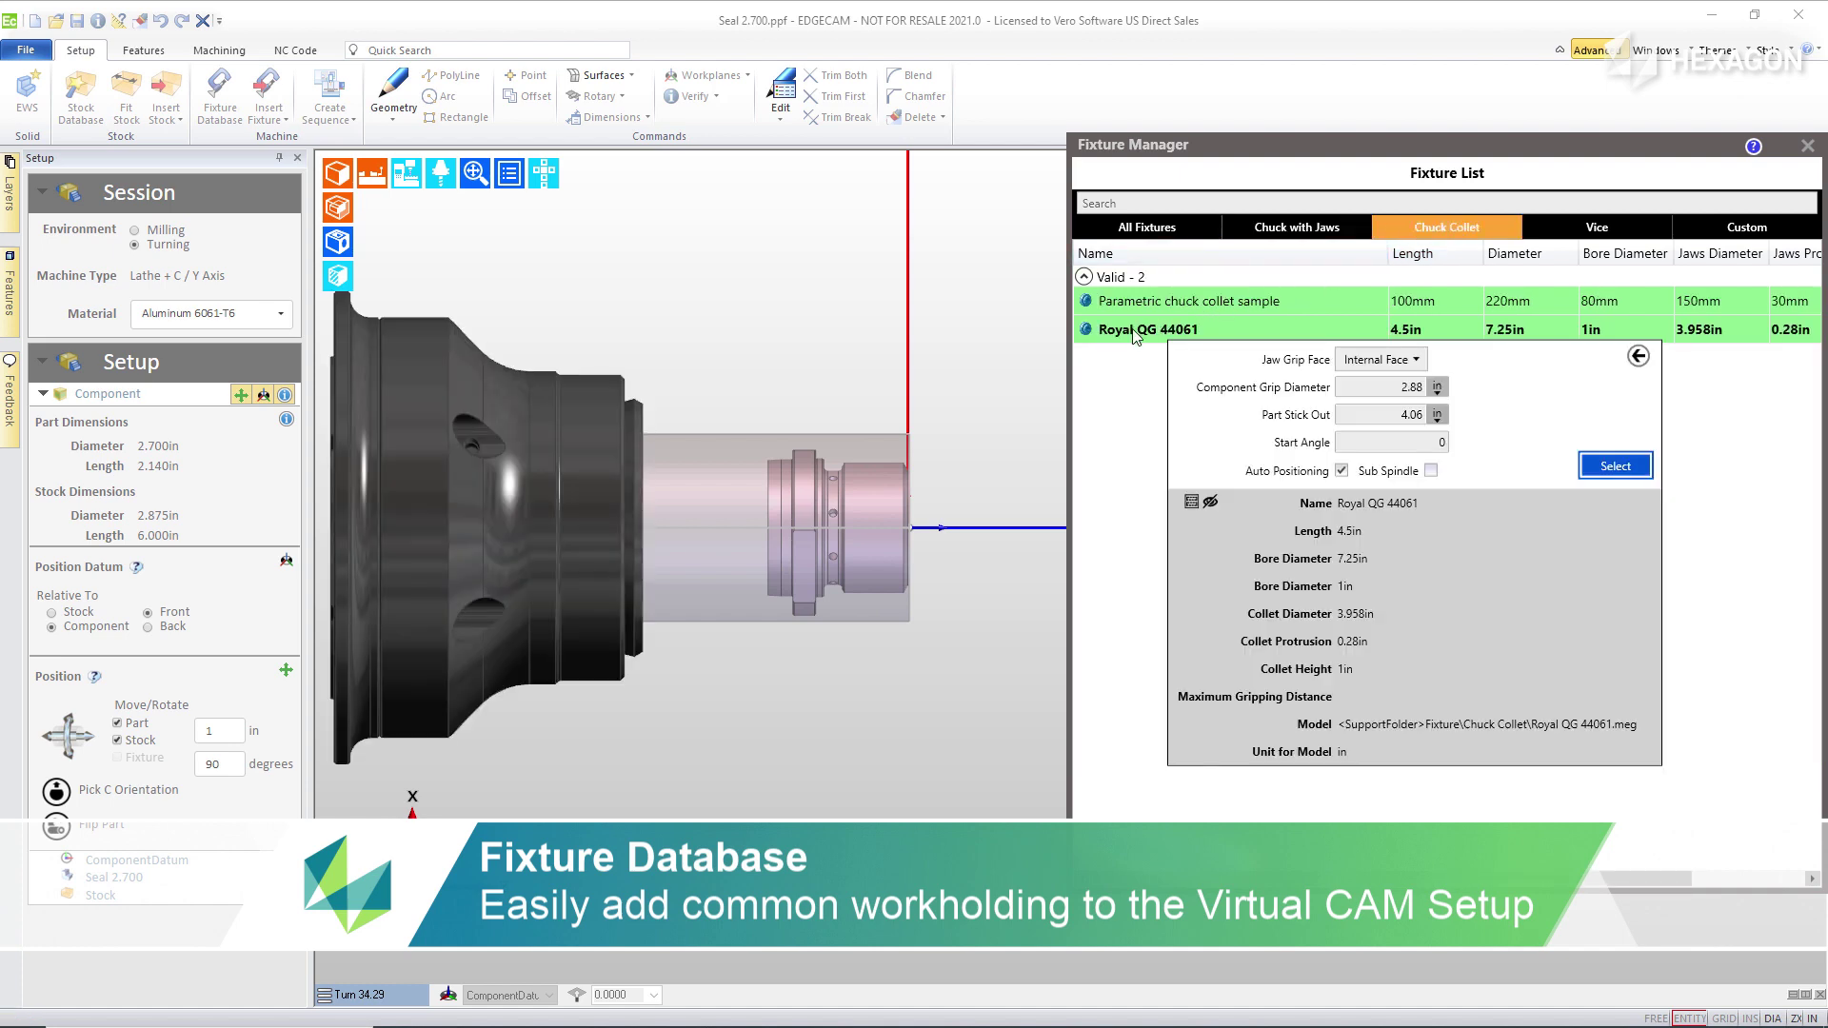
pyautogui.doubleClick(1376, 417)
pyautogui.write('2.5')
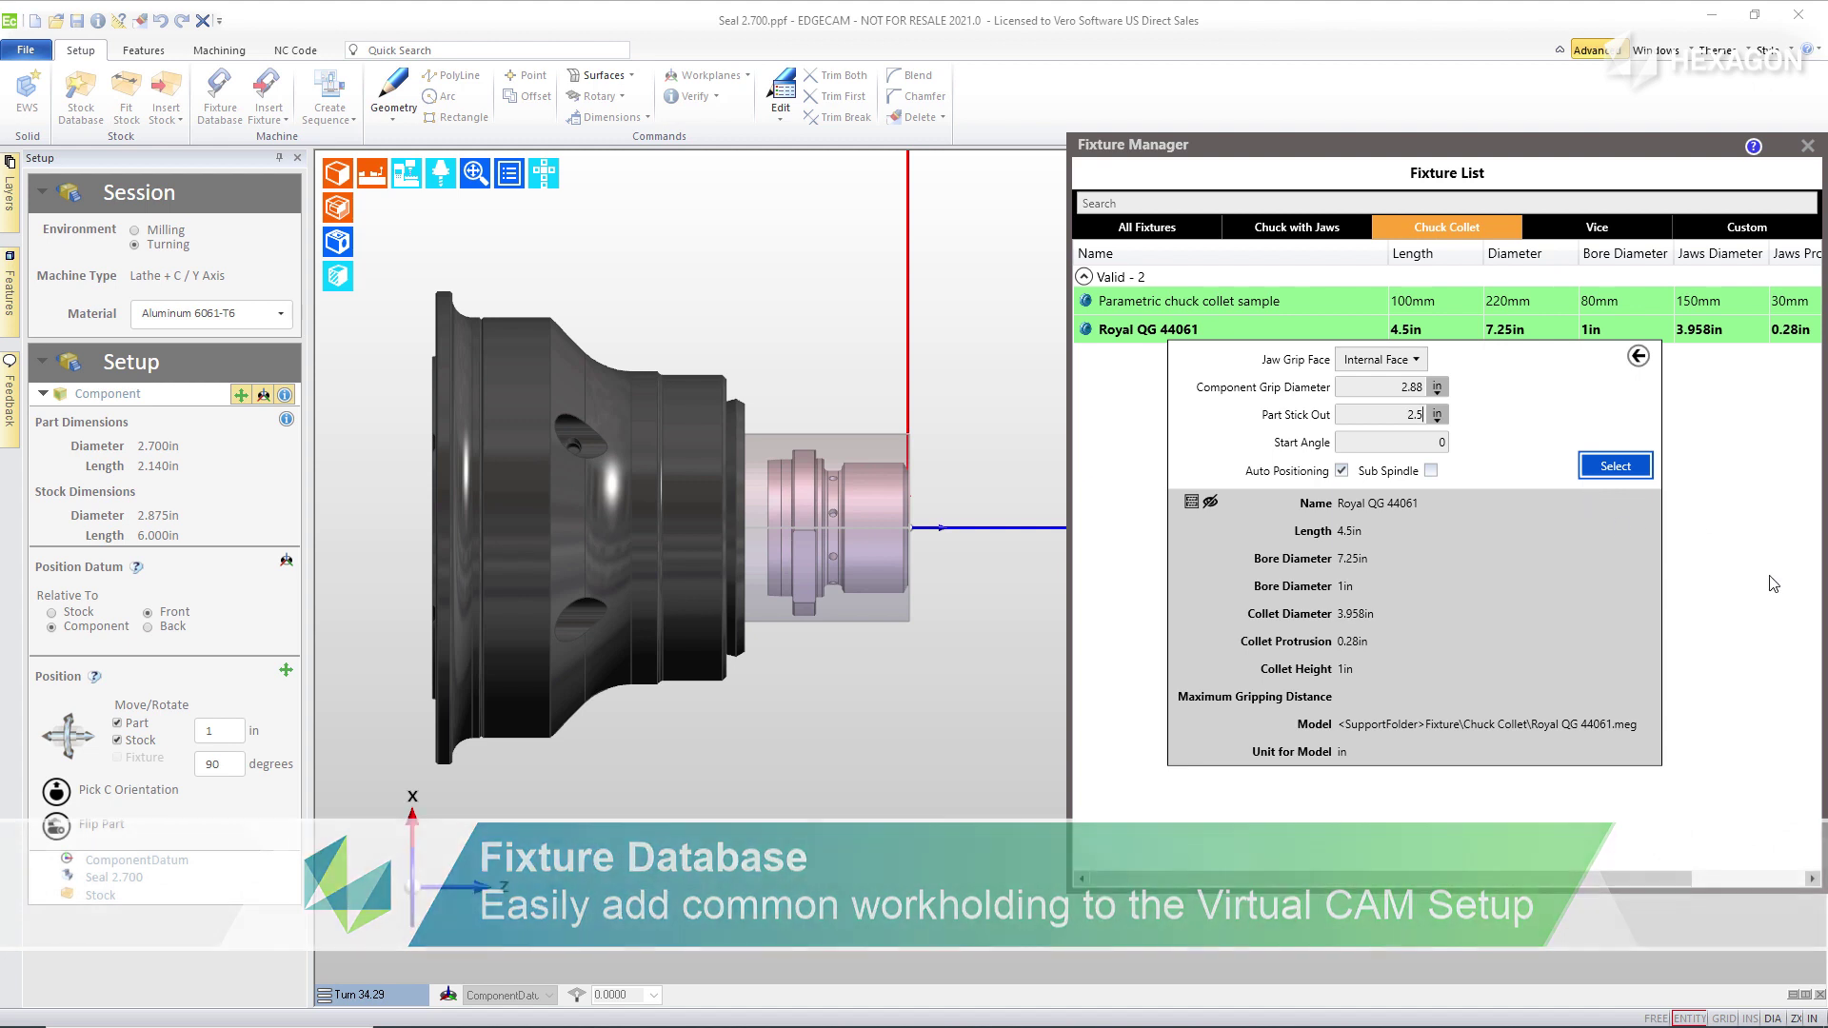
pyautogui.click(1614, 466)
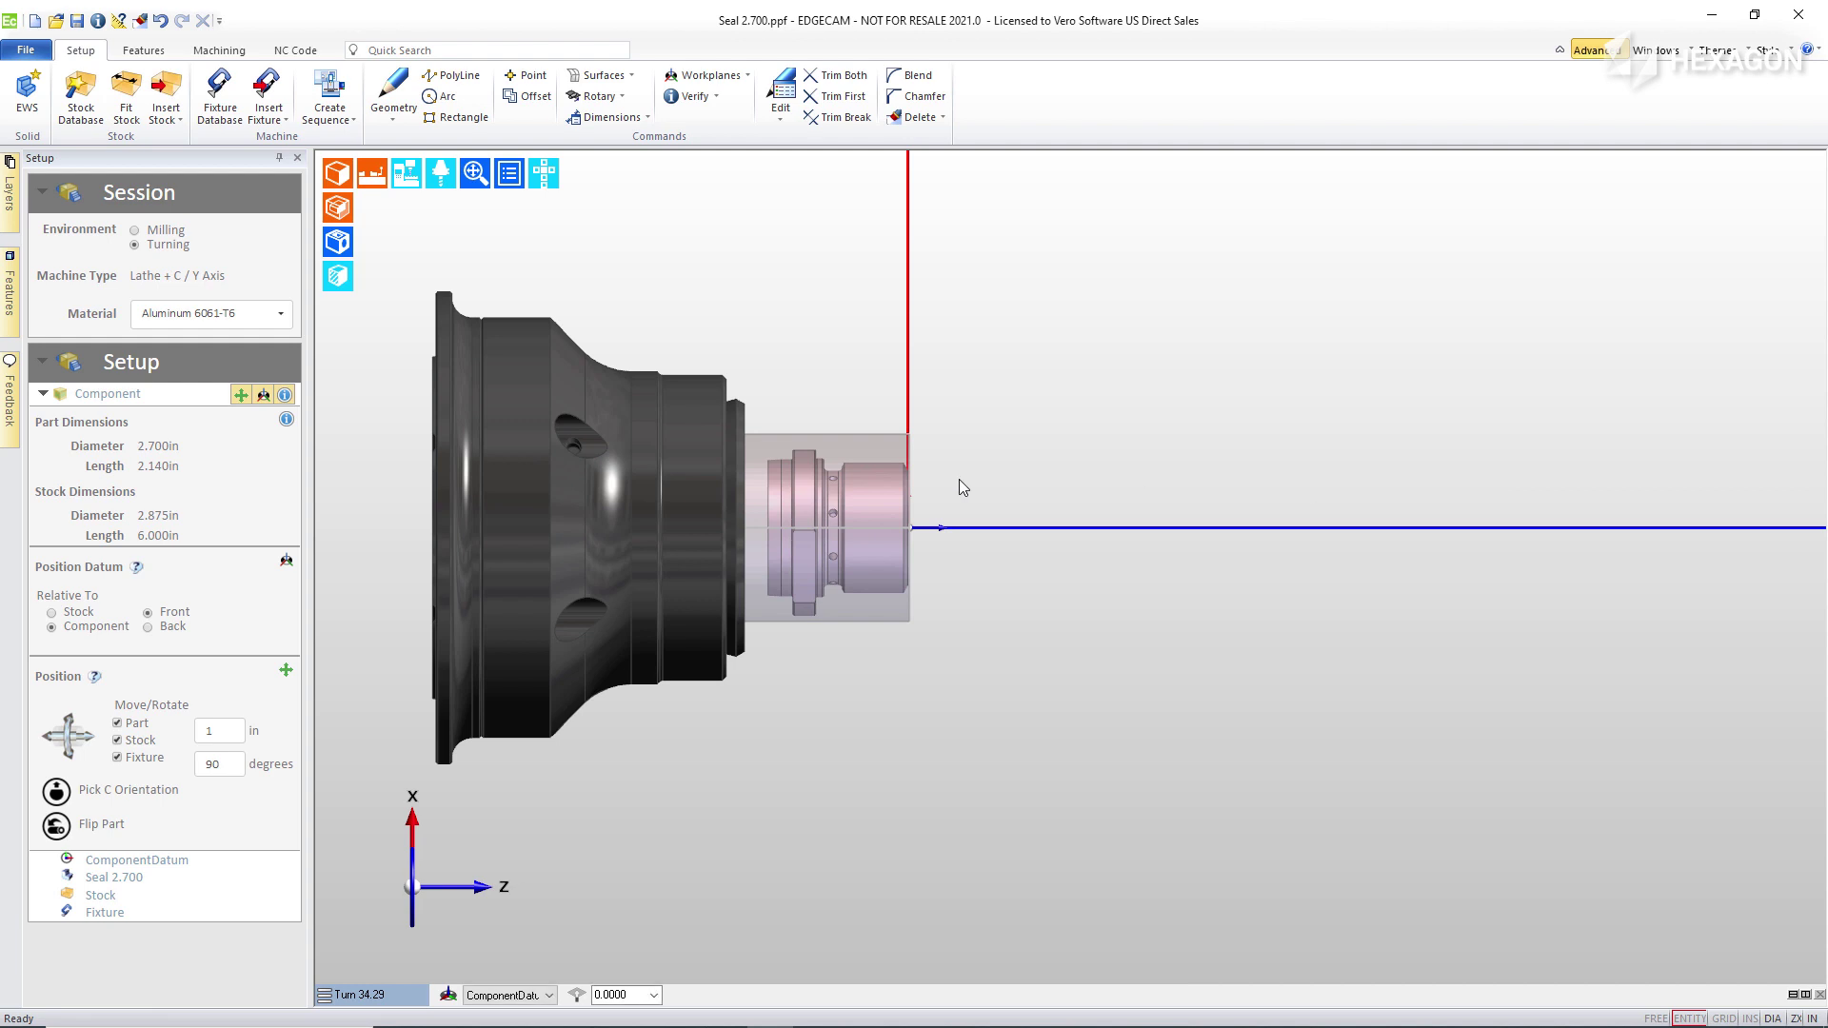
# Create a Haas ST-20Y turning sequence with the Seals Demo Haas ST-20Y toolkit and ComponentDatum.
pyautogui.click(336, 116)
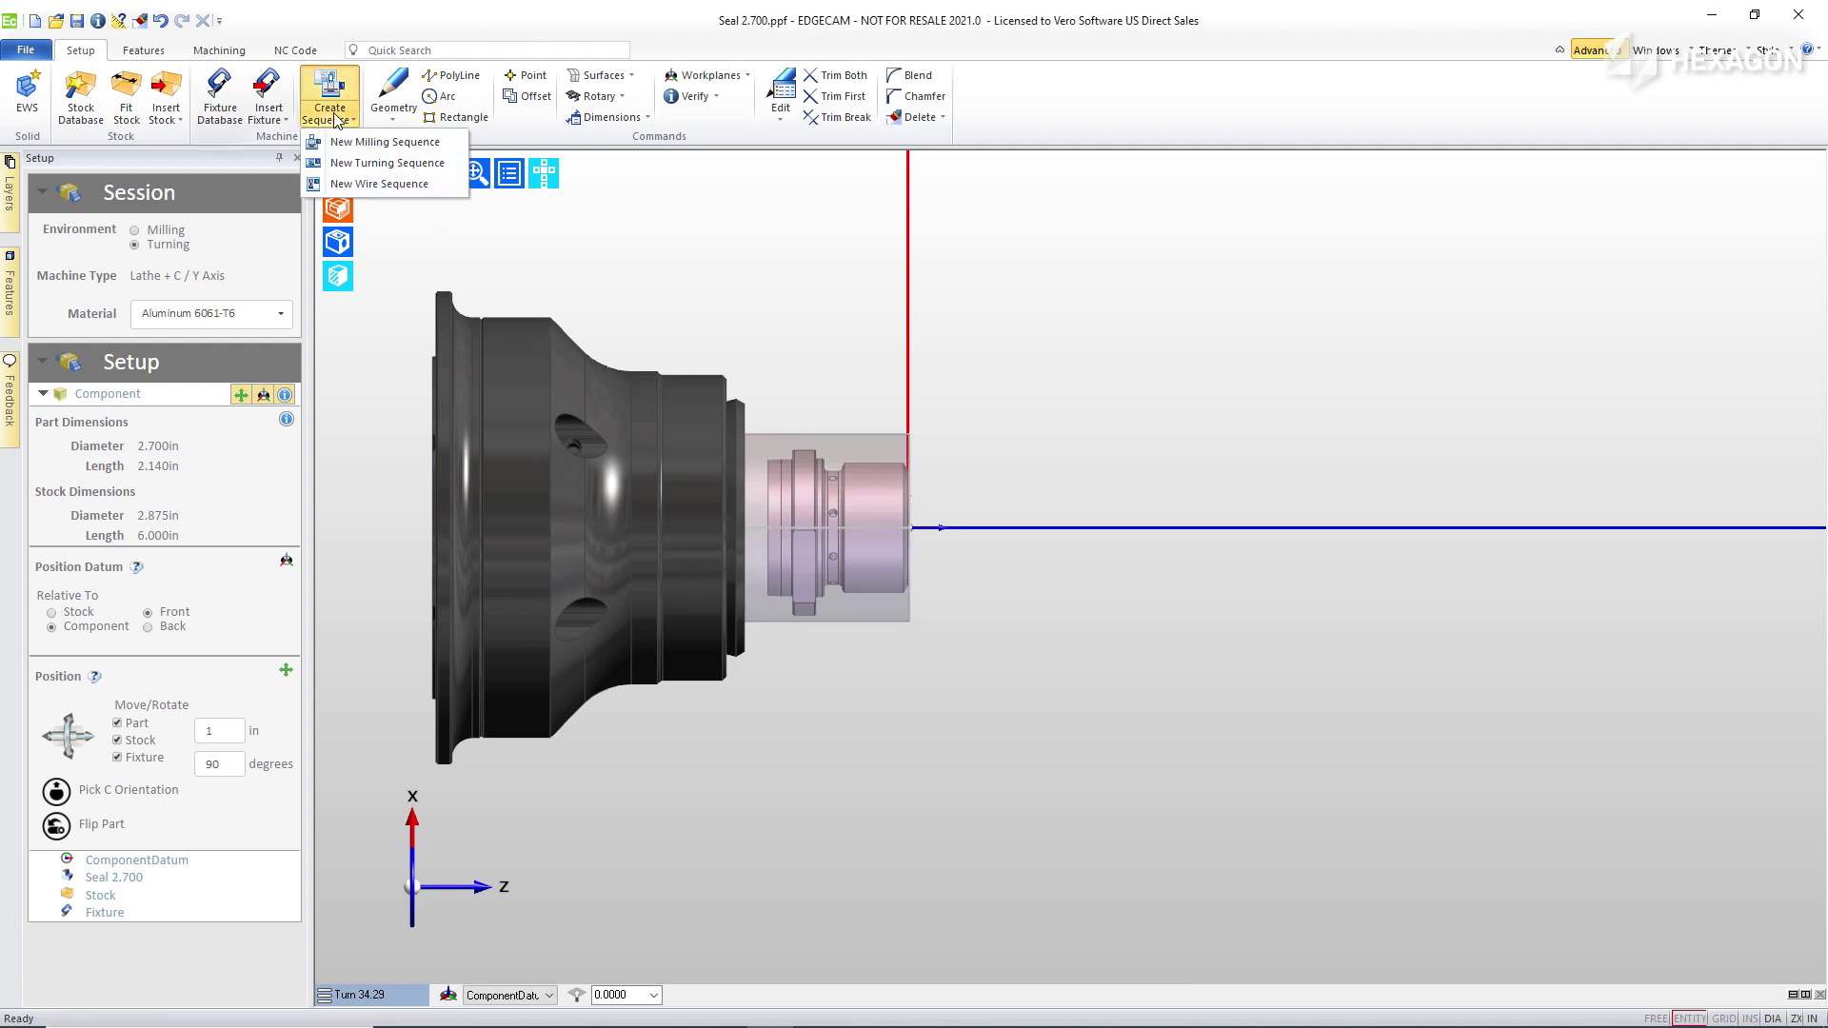
pyautogui.click(335, 166)
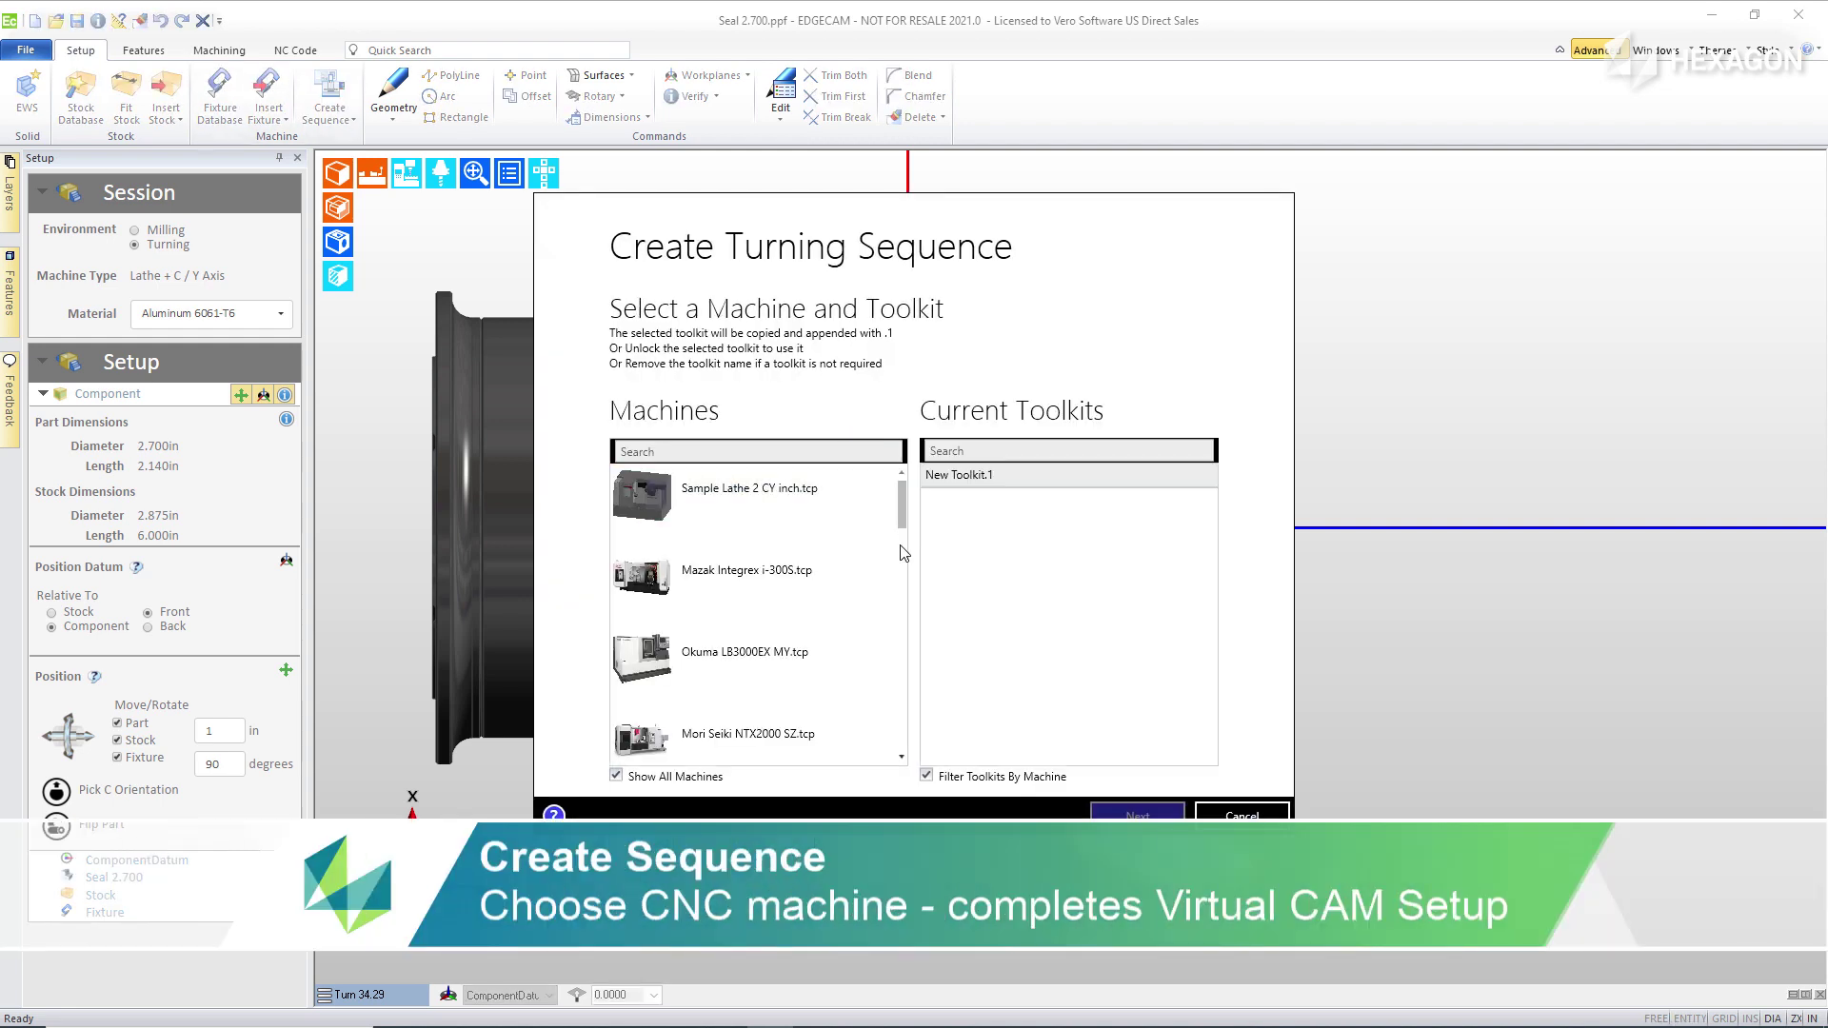
pyautogui.moveTo(904, 507); pyautogui.dragTo(904, 564)
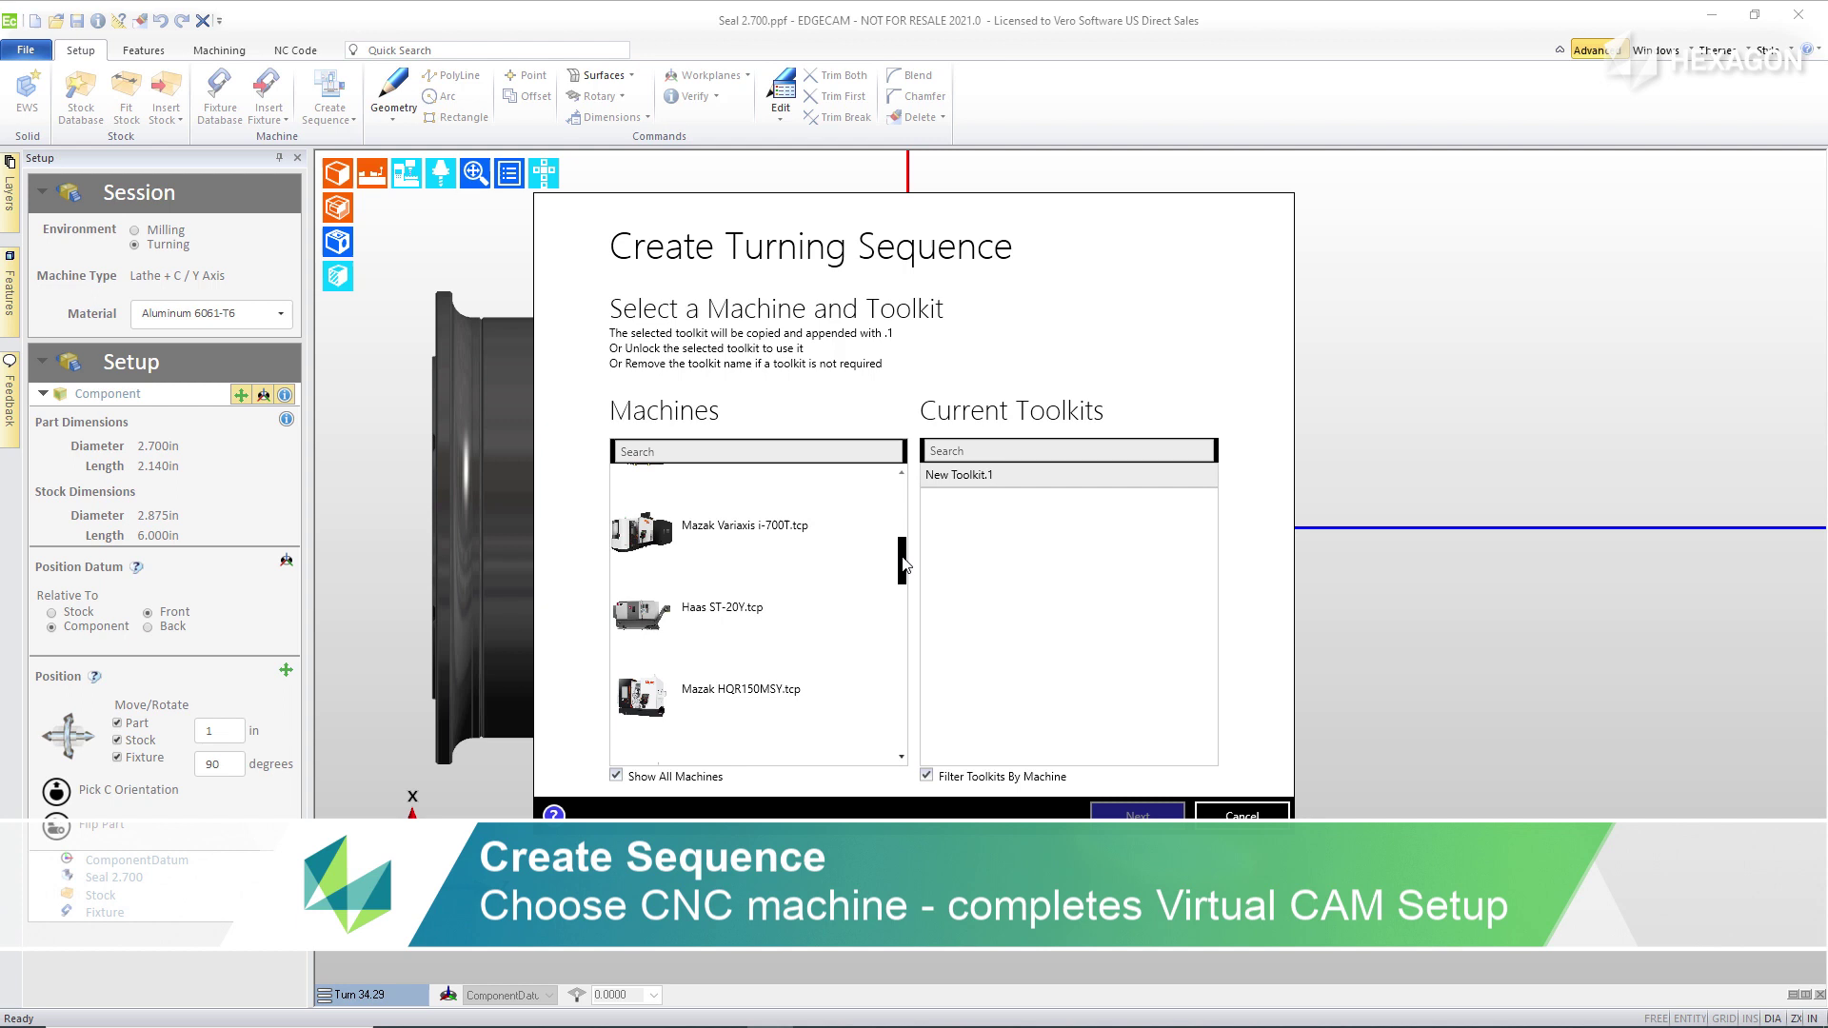
pyautogui.click(728, 607)
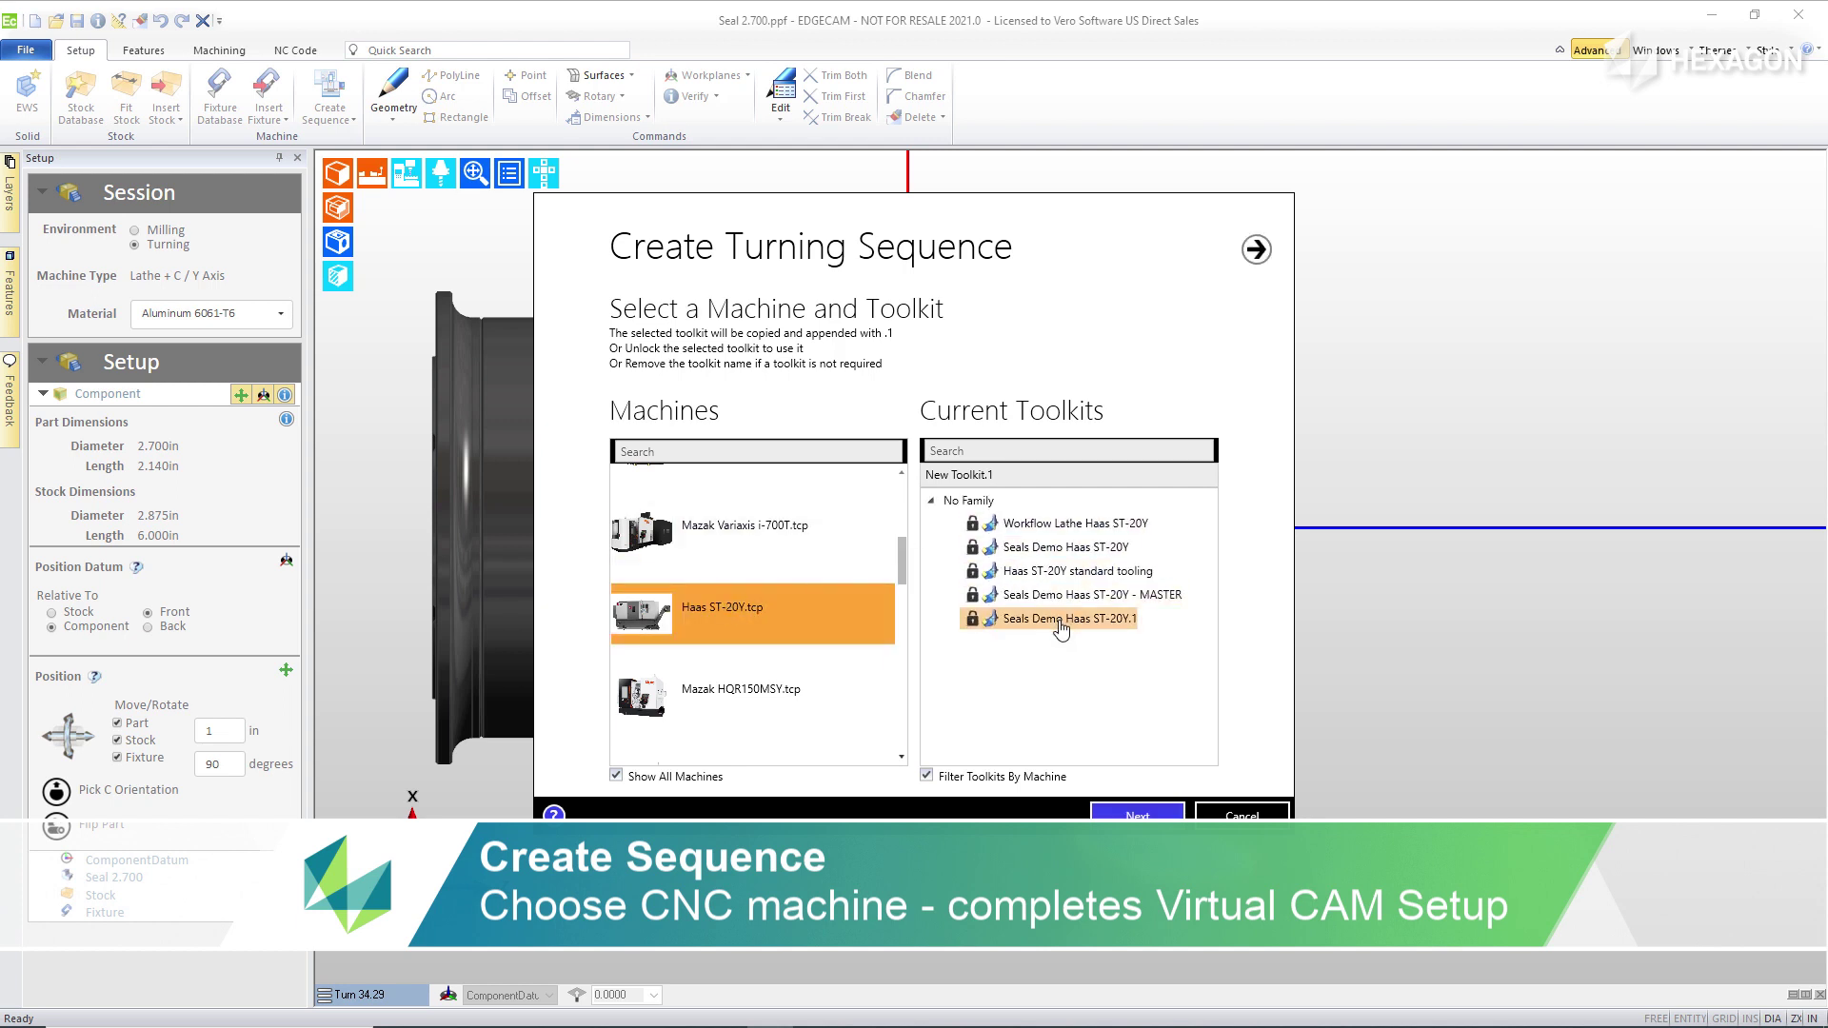
pyautogui.click(1047, 547)
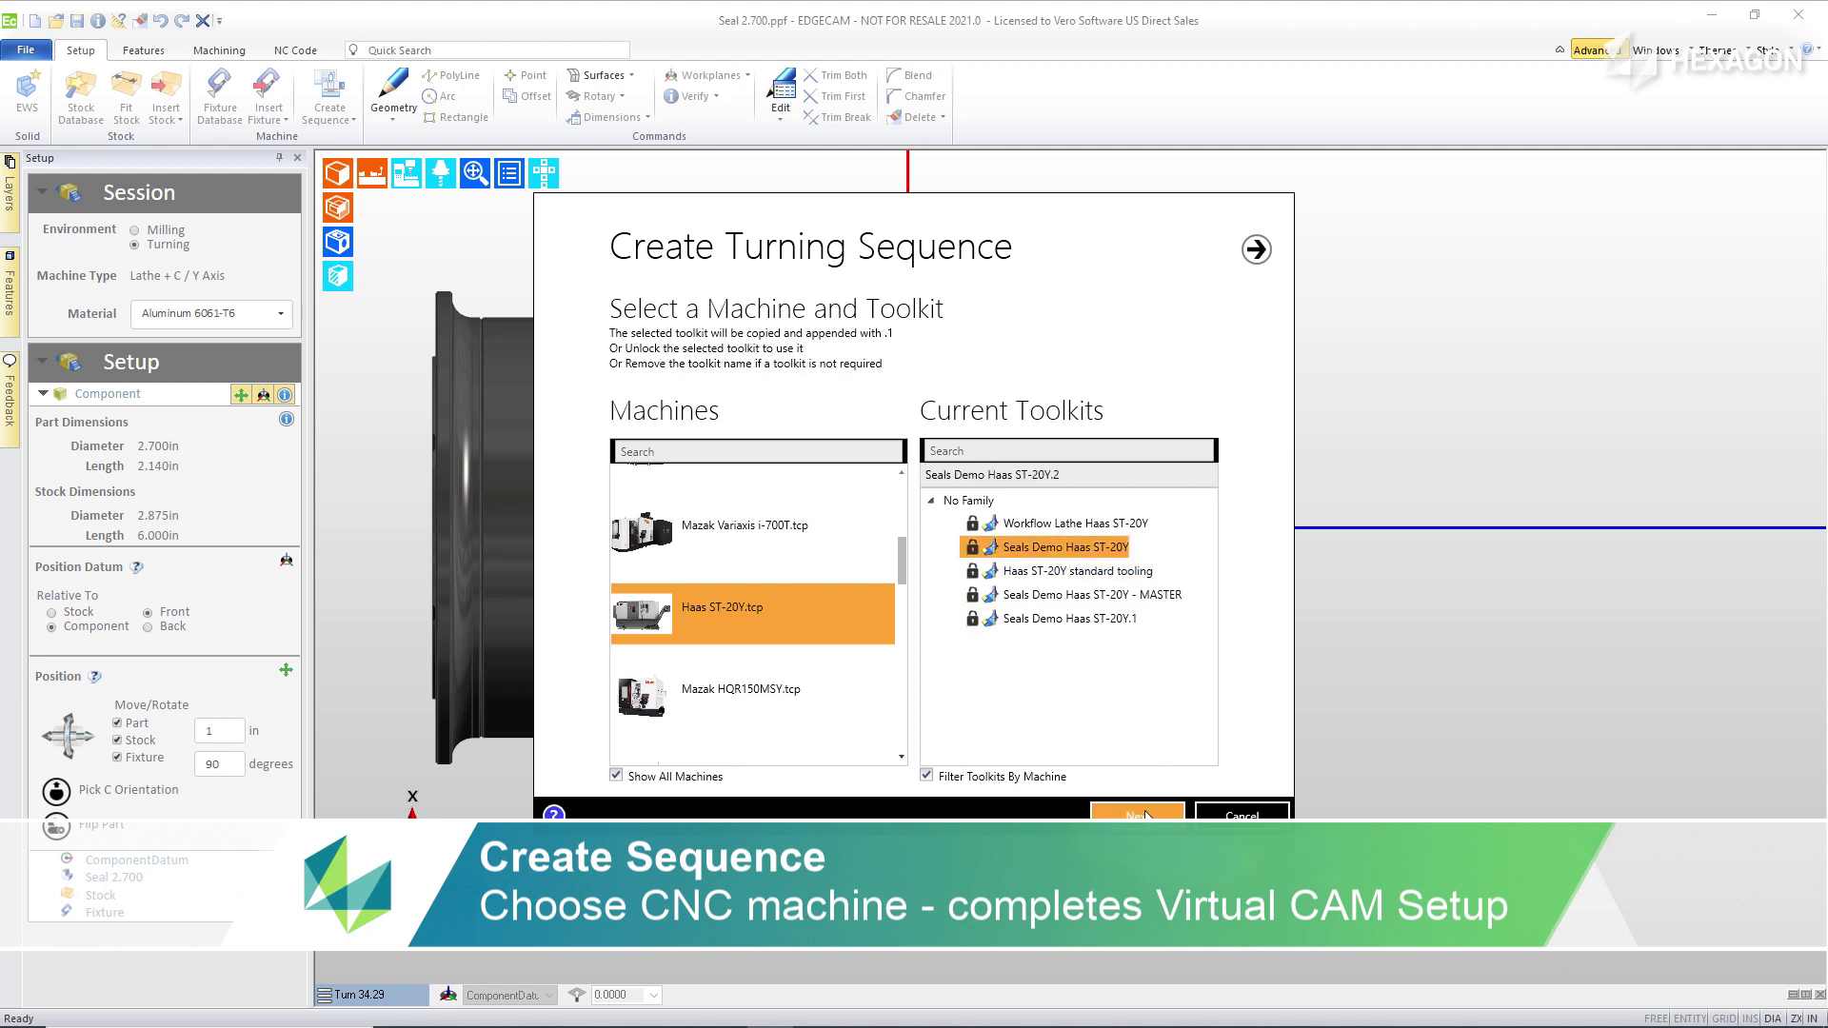
pyautogui.click(1146, 816)
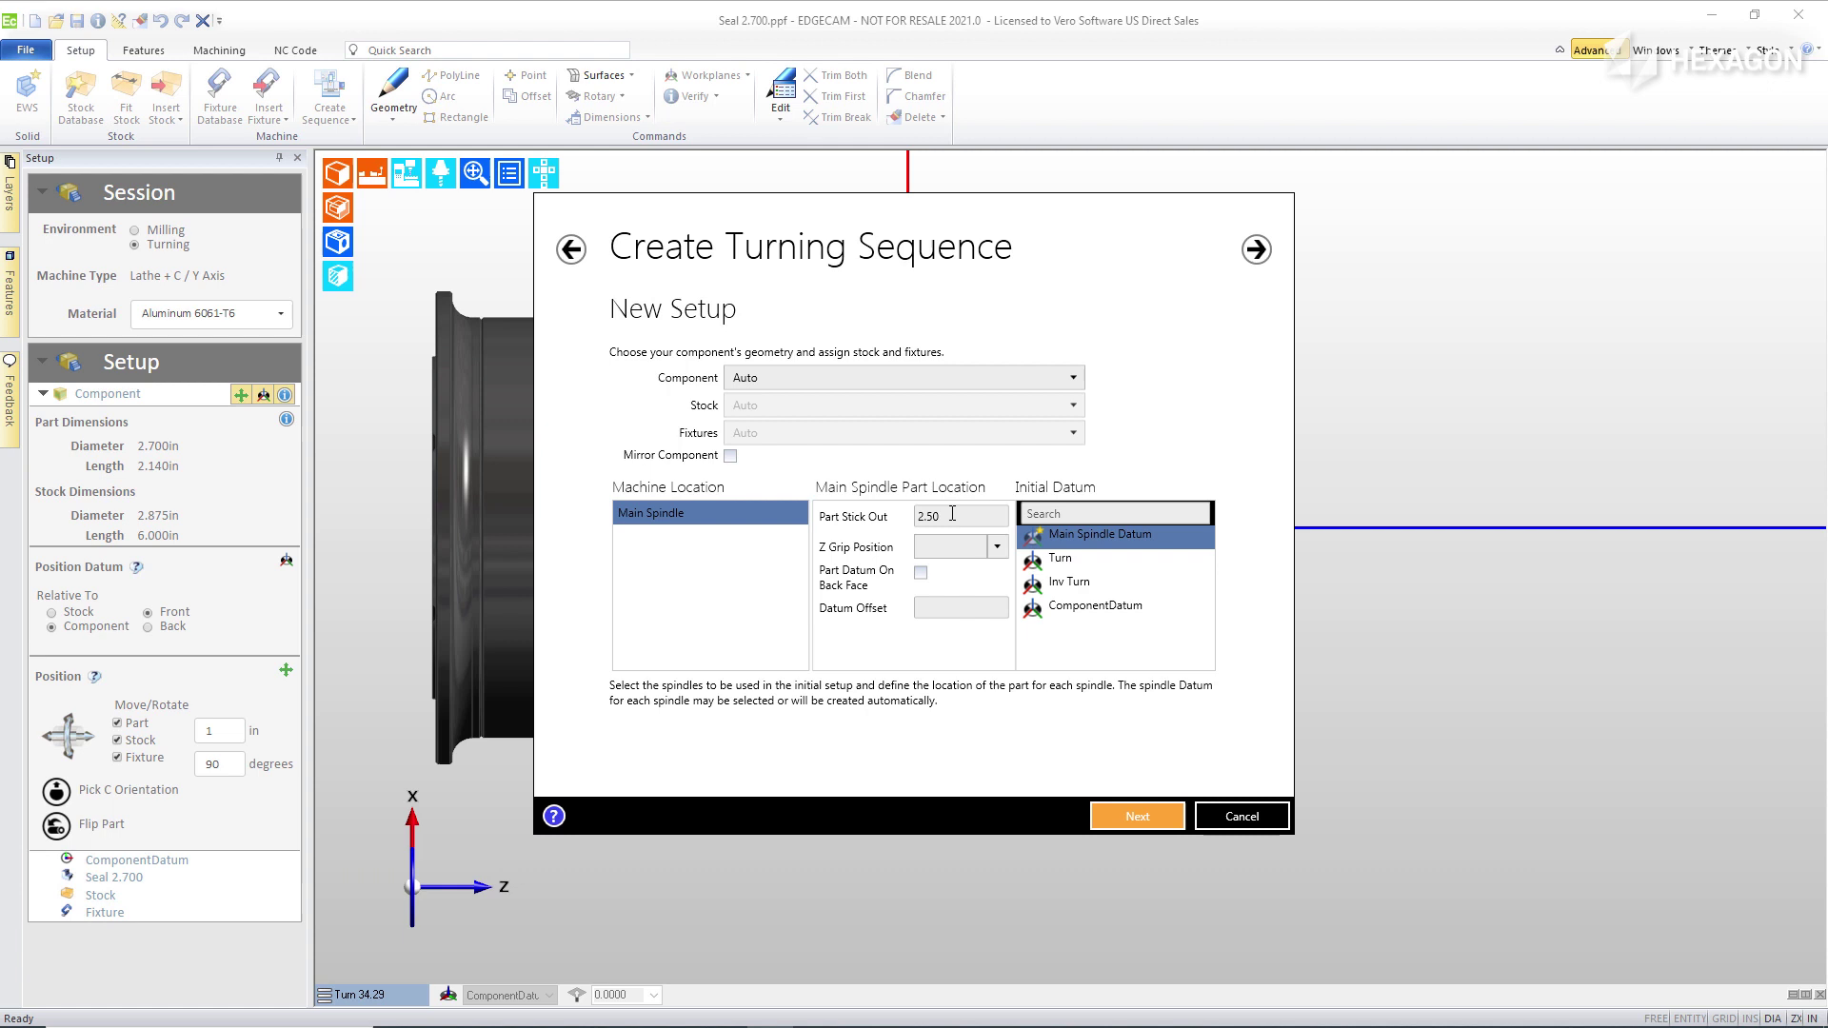
pyautogui.click(1095, 606)
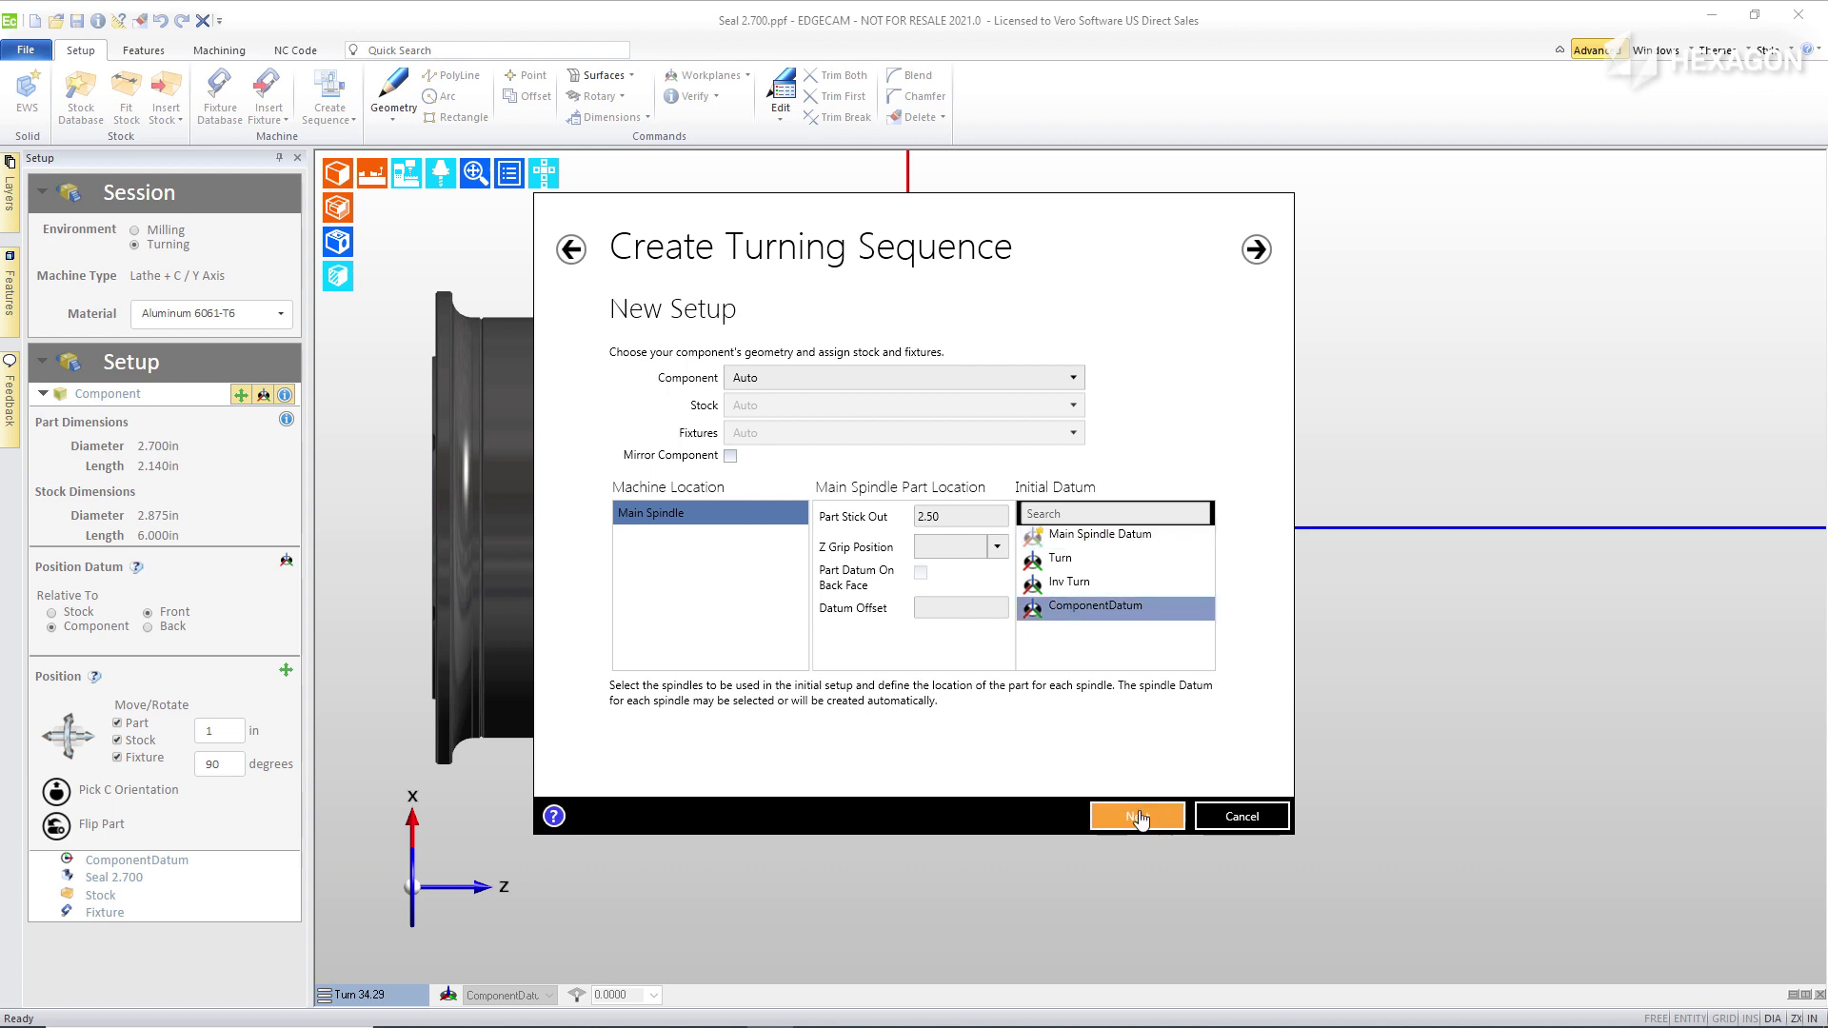
pyautogui.click(1138, 816)
pyautogui.click(1139, 816)
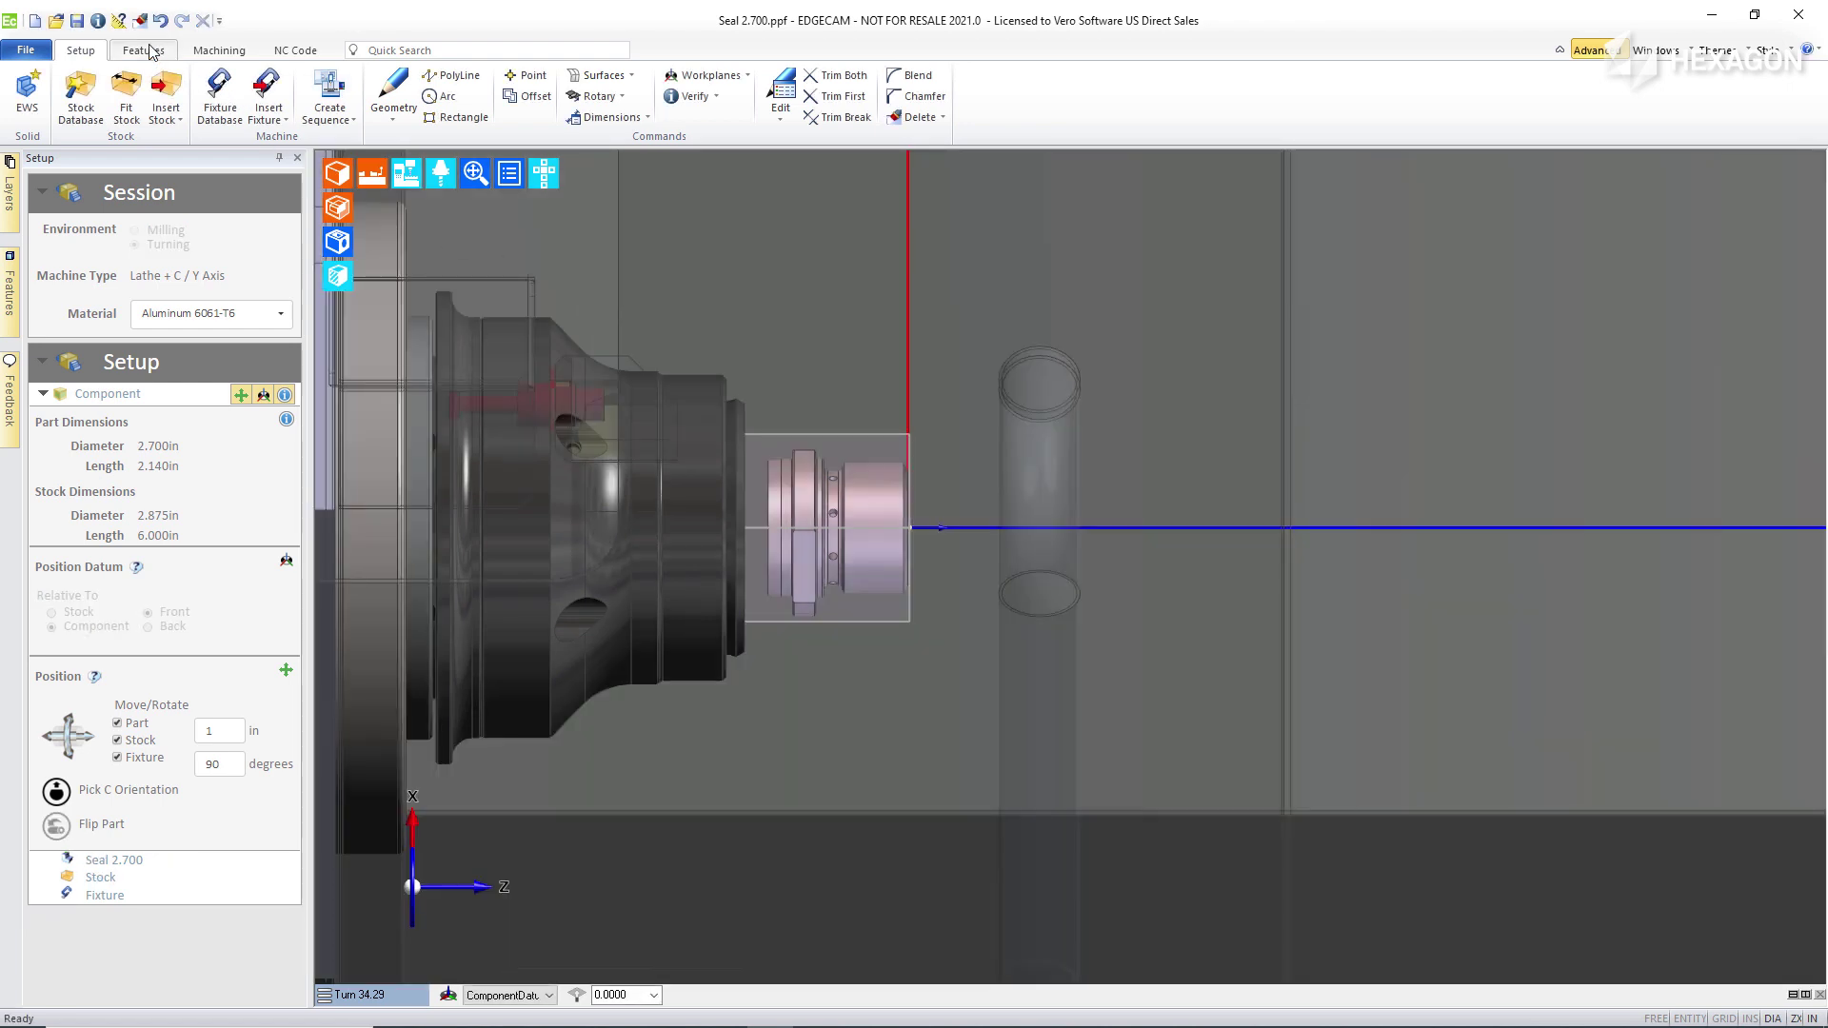
# Run Find Features, picking the inner bore face so the through radial hole is found.
pyautogui.click(145, 50)
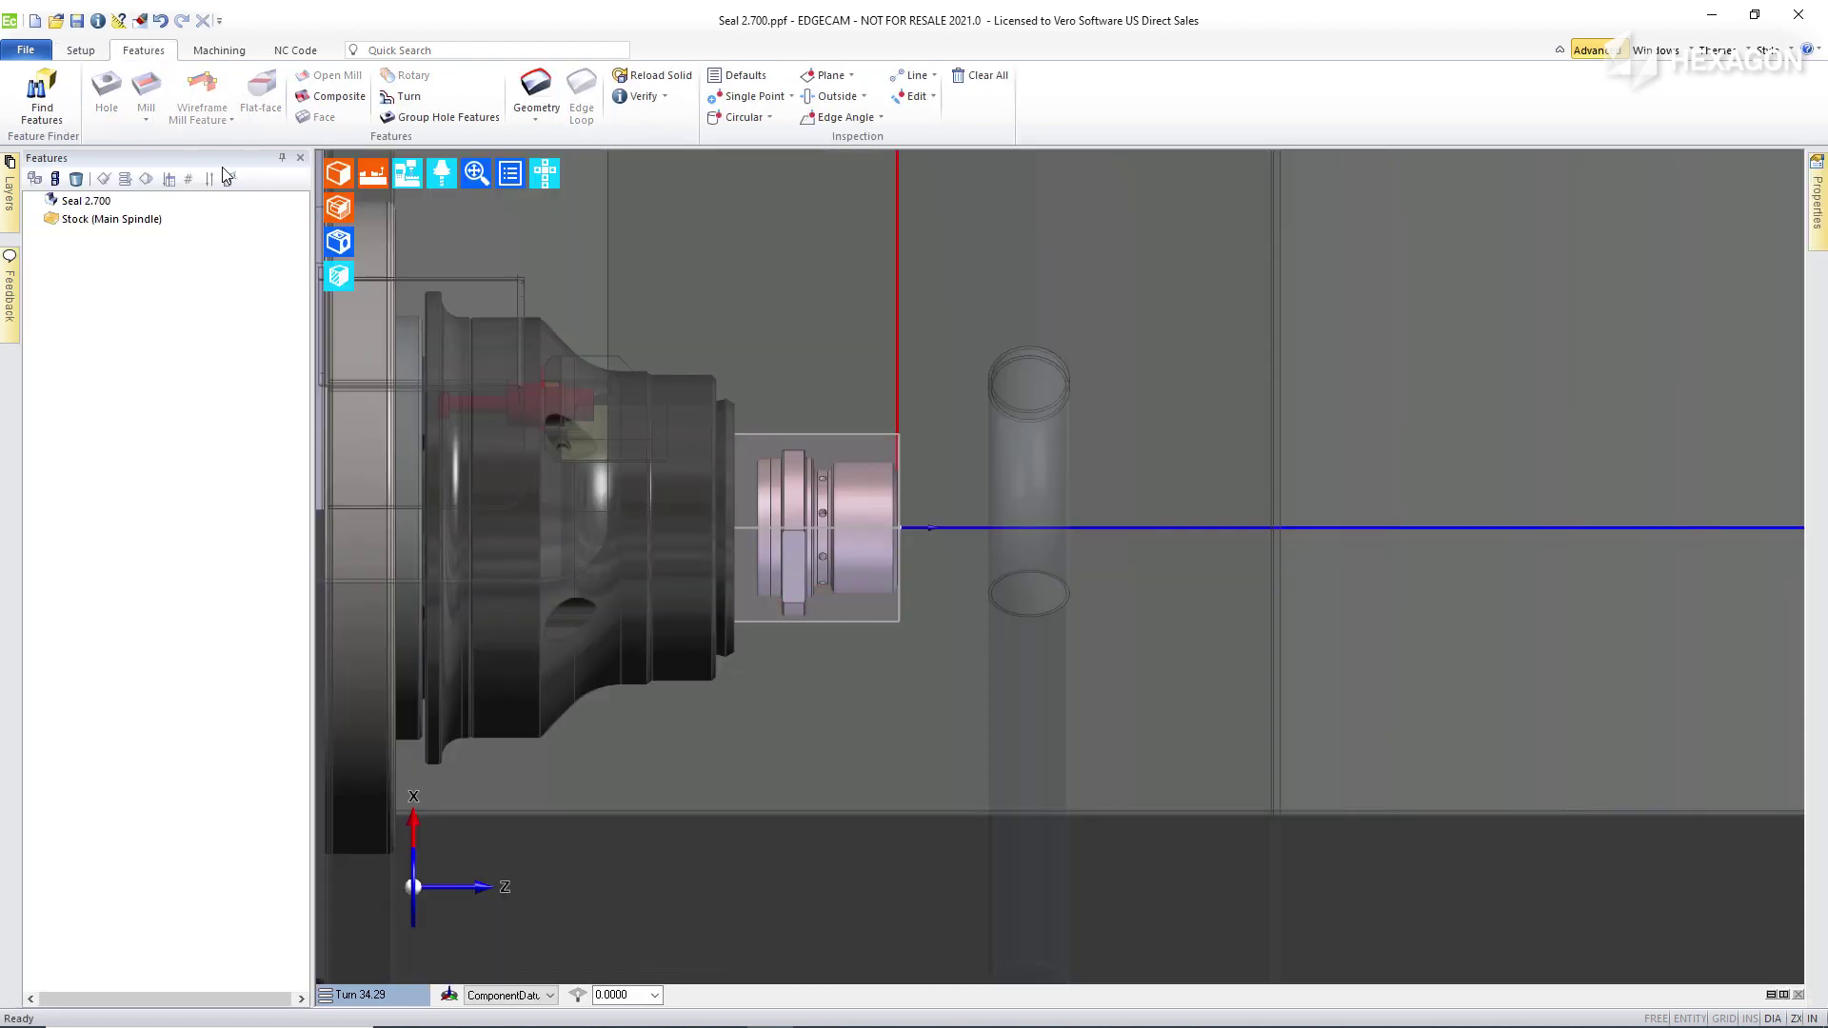
pyautogui.click(35, 92)
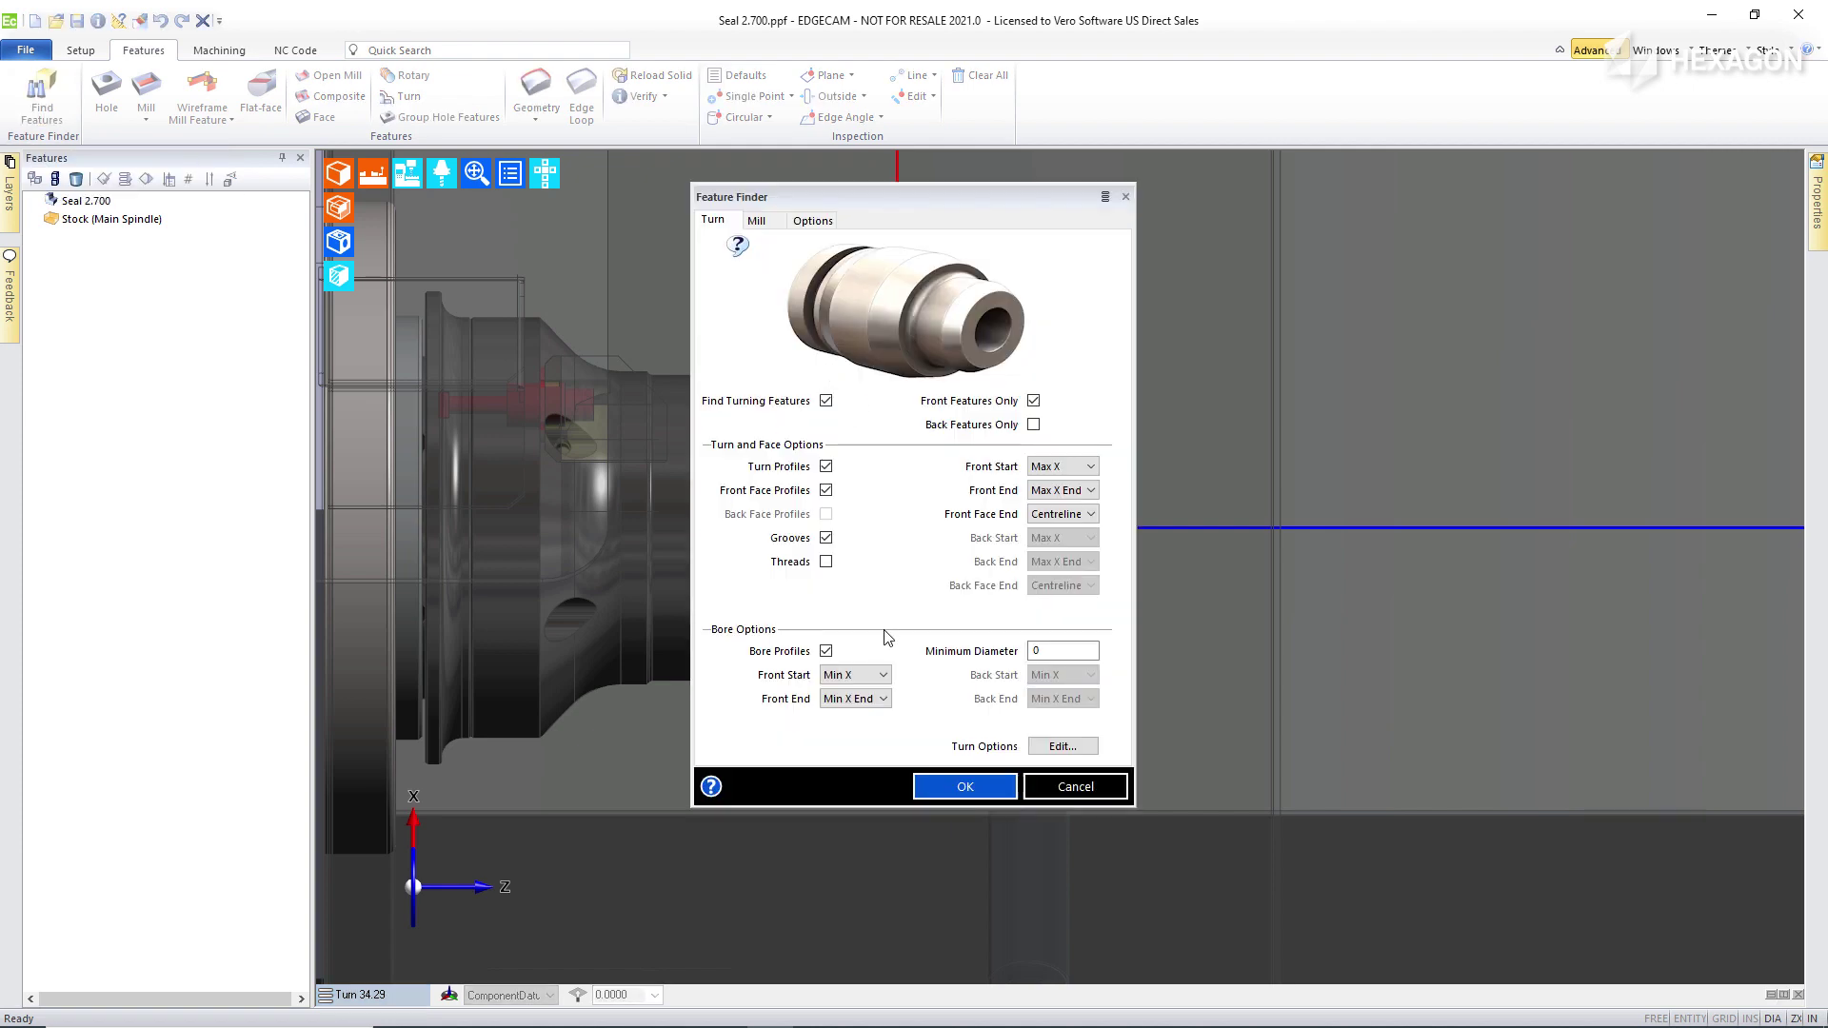
pyautogui.click(757, 221)
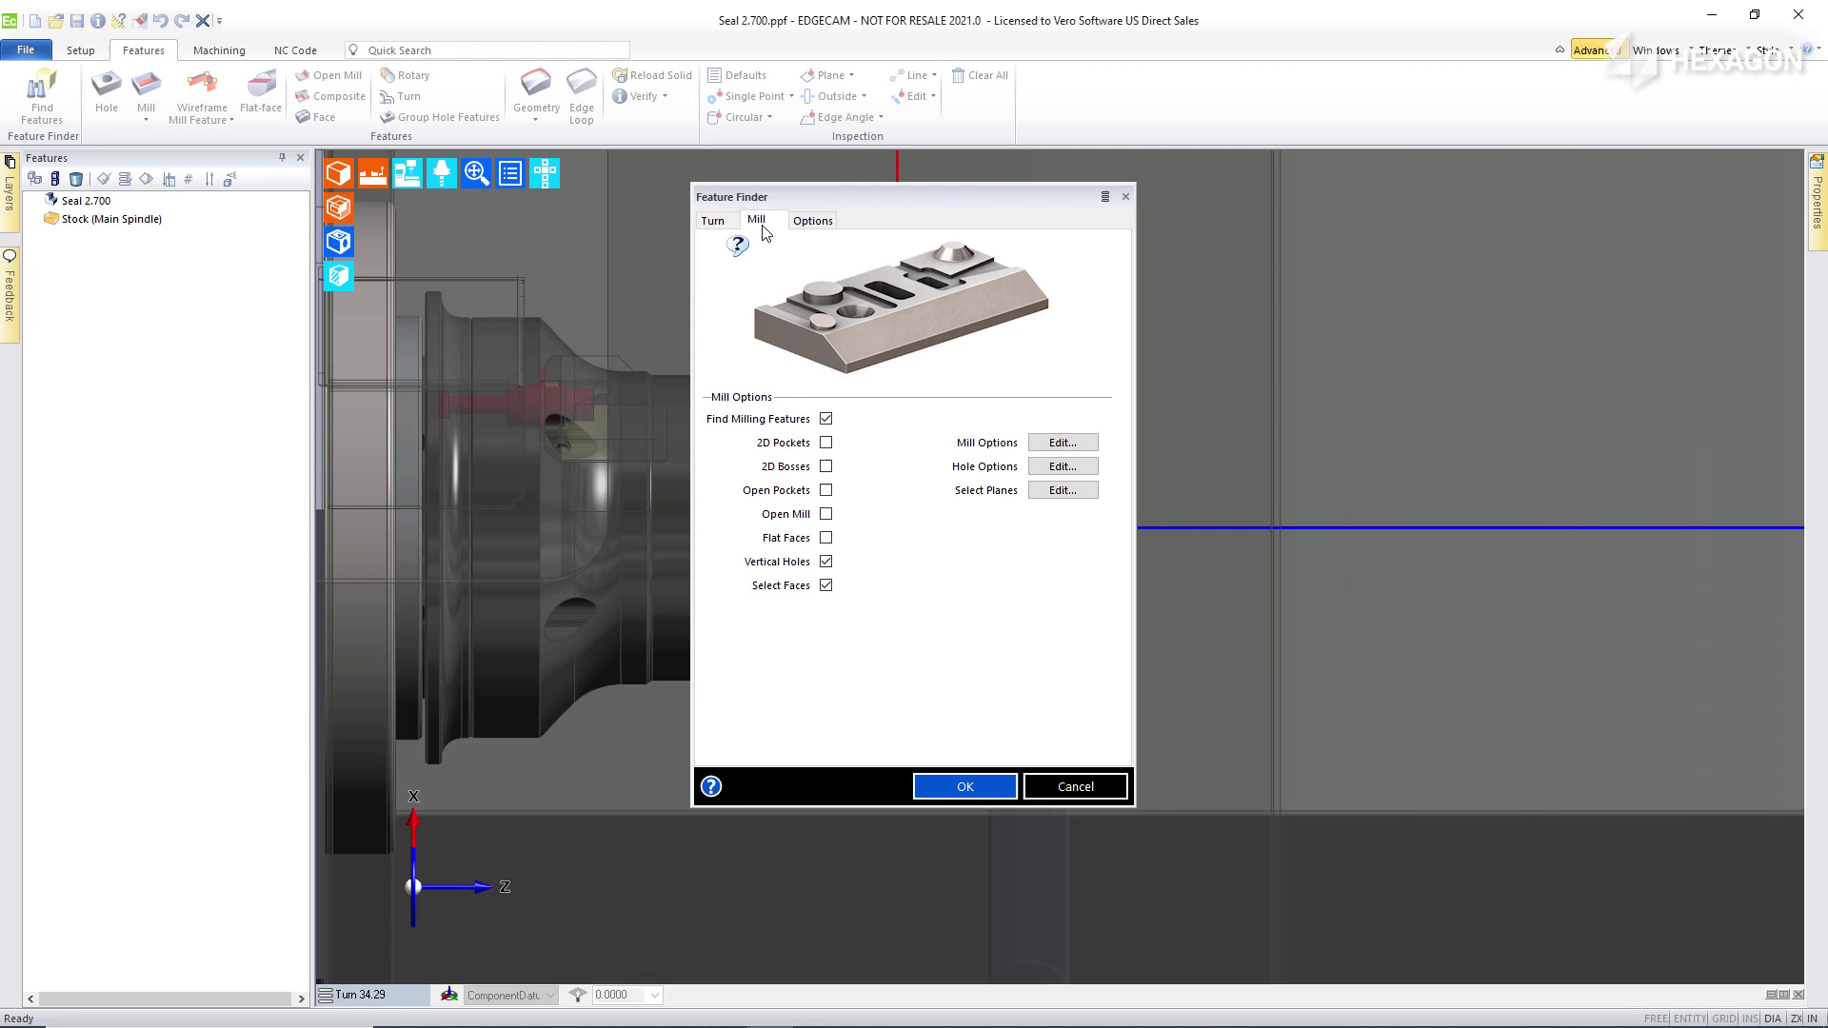
pyautogui.click(969, 786)
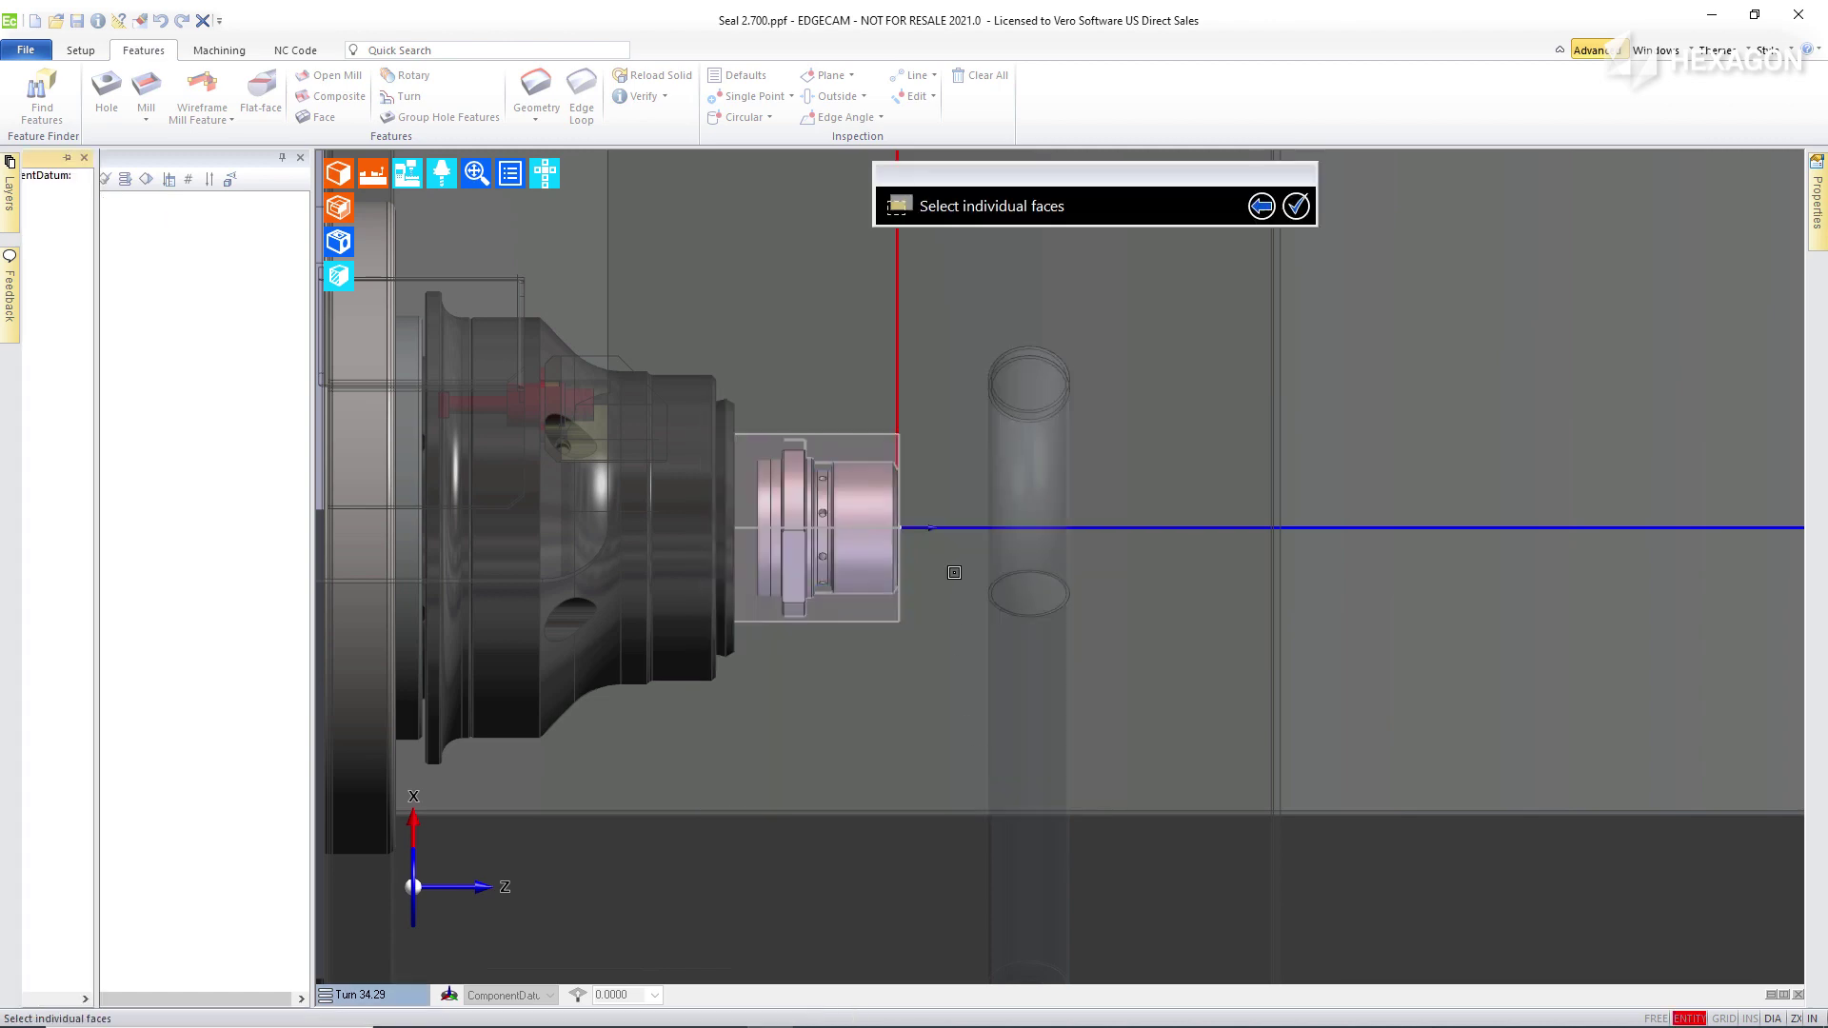
pyautogui.moveTo(933, 532); pyautogui.dragTo(897, 480, button='middle')
pyautogui.scroll(3, 885, 466)
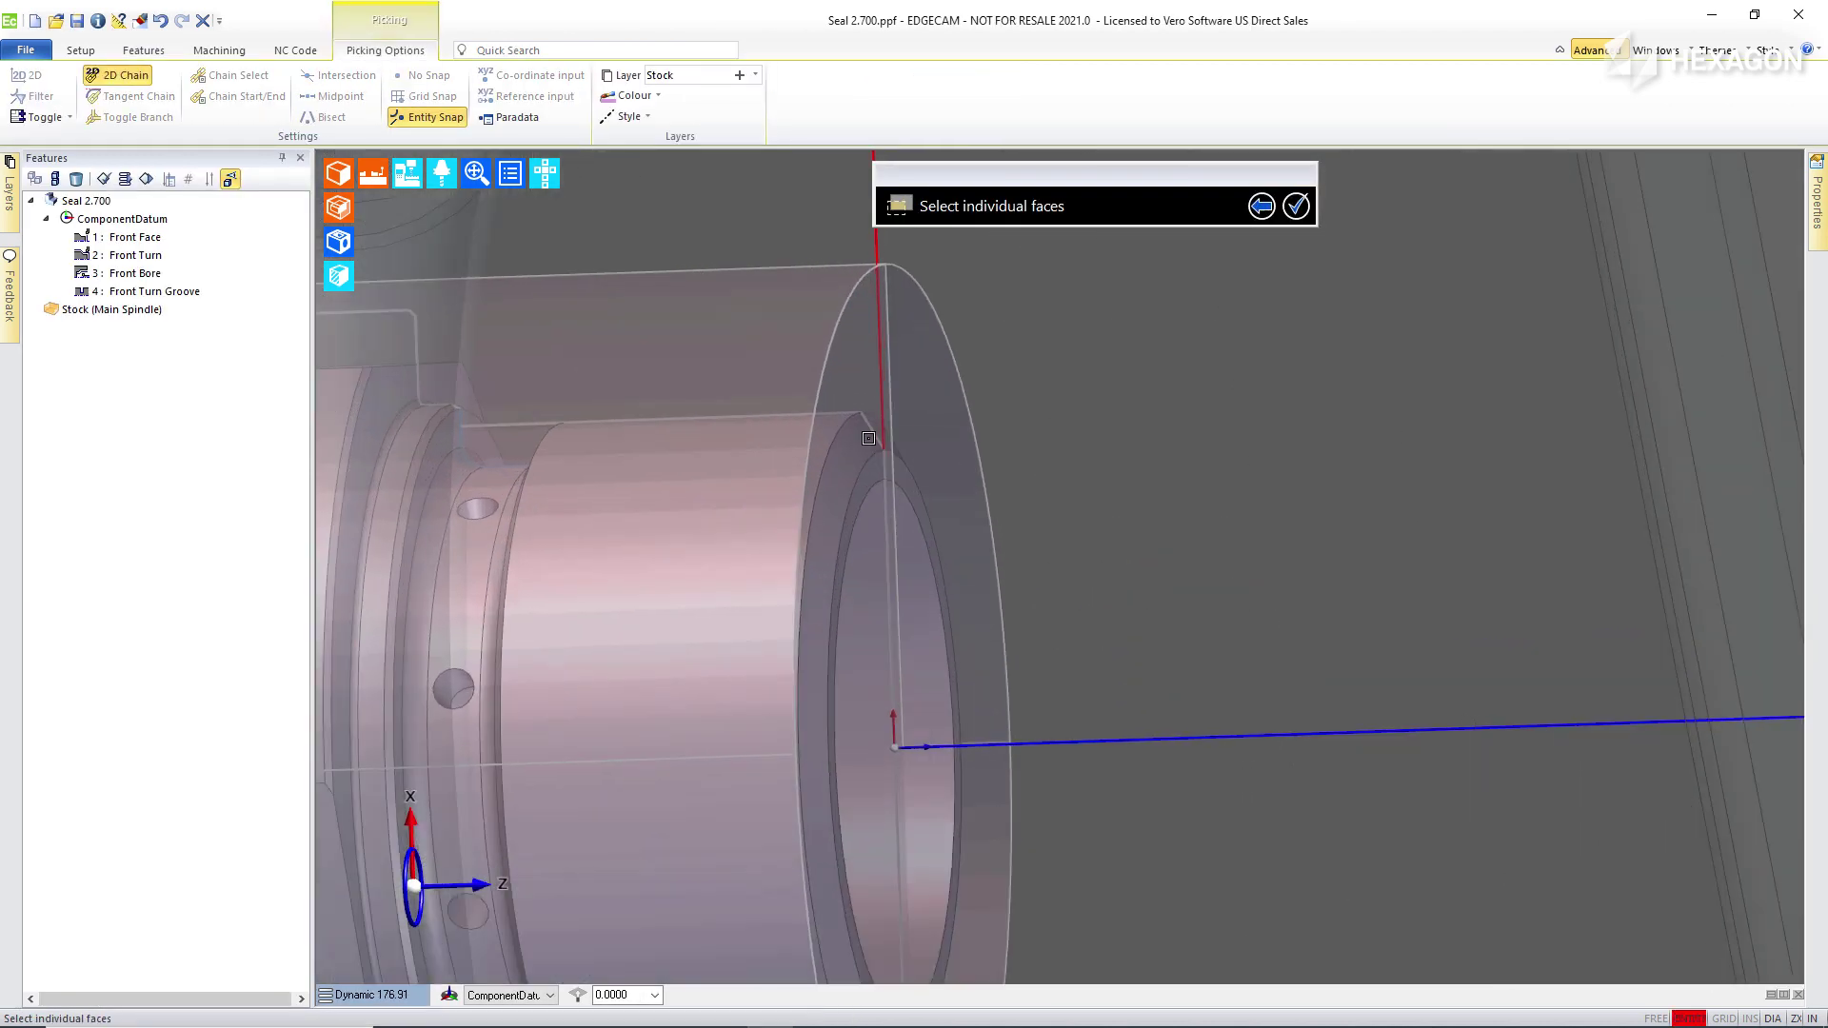
pyautogui.click(868, 458)
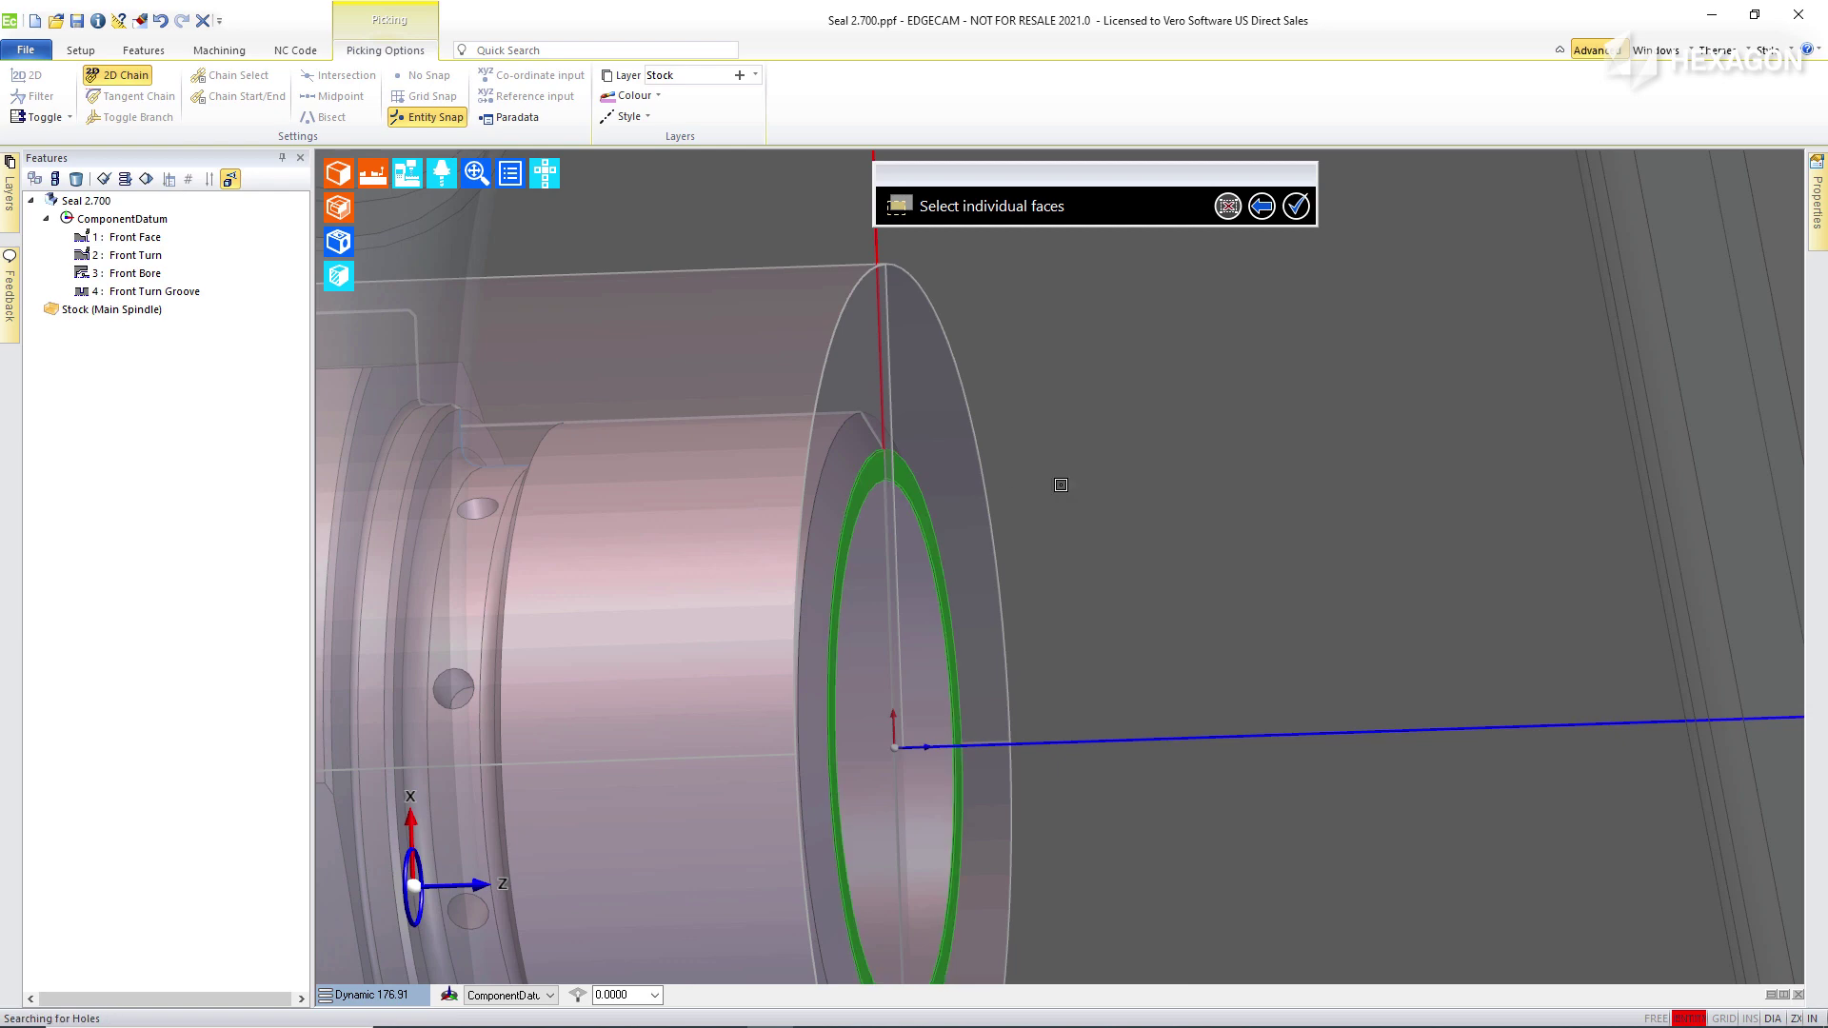
pyautogui.middleClick(1209, 596)
# Turn to a straight side view of the seal and return to the Setup panel.
pyautogui.scroll(-3, 1209, 596)
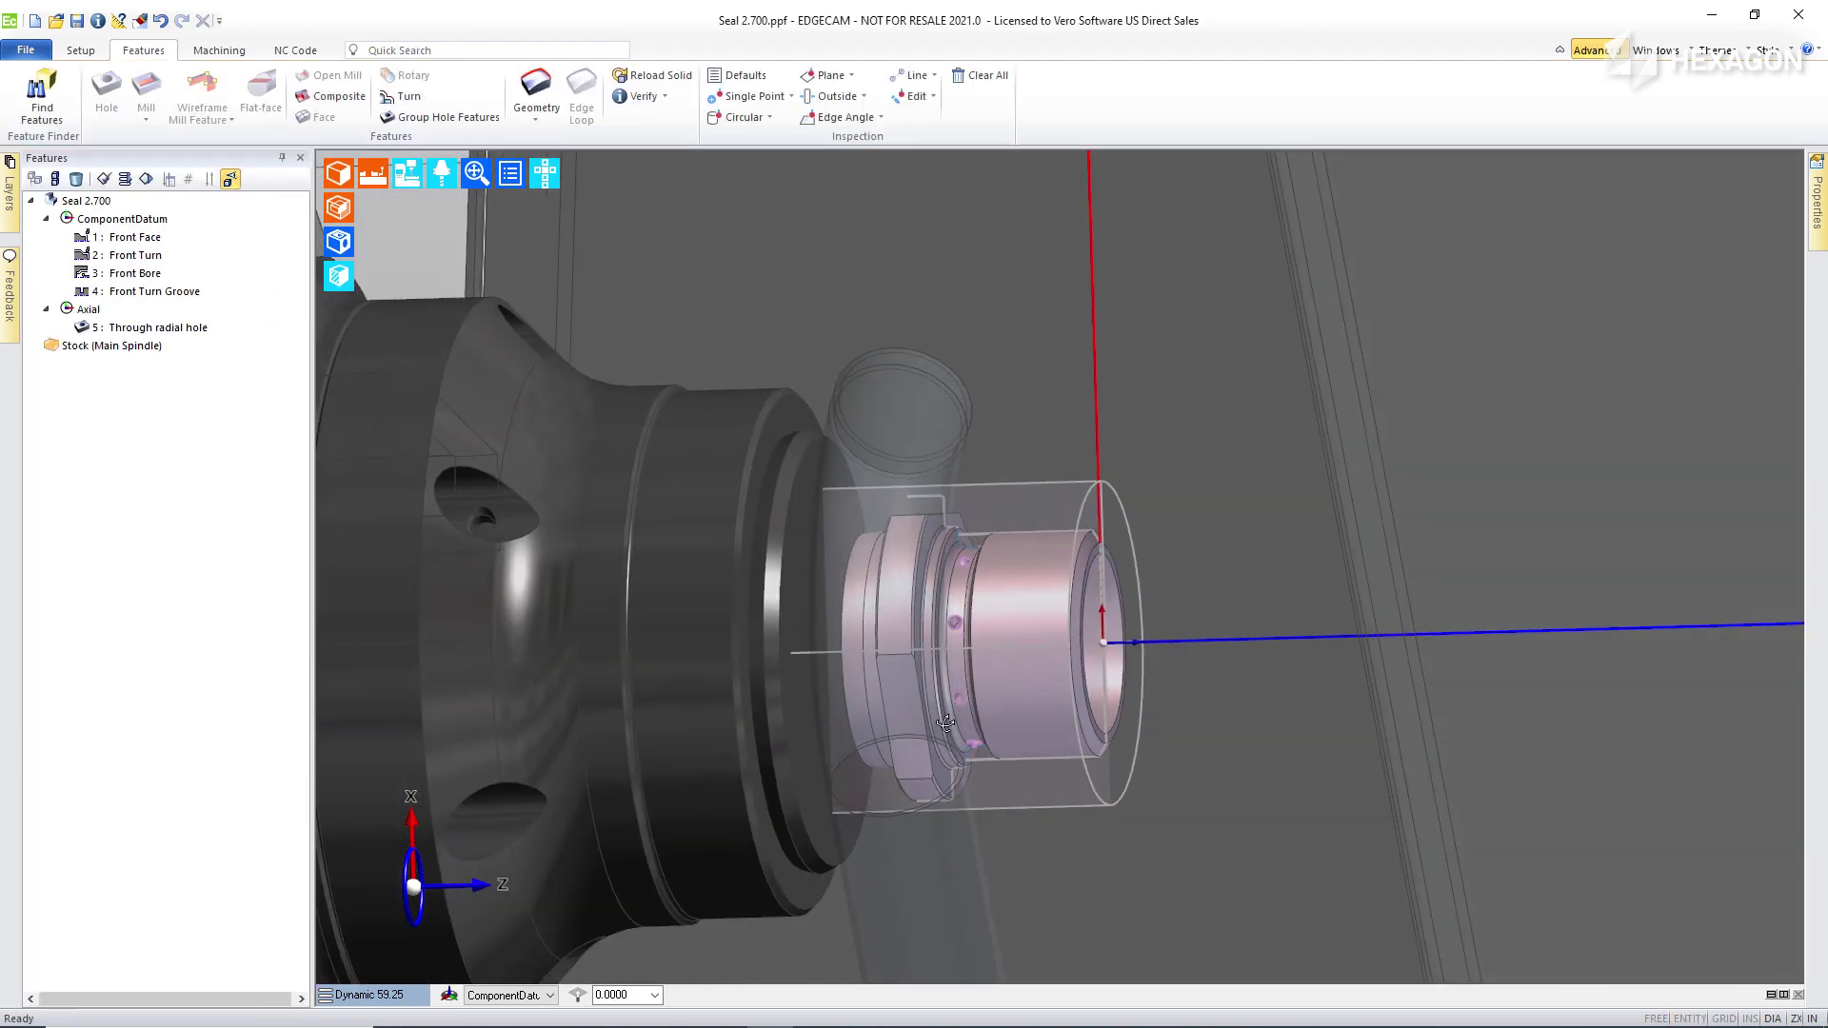
pyautogui.moveTo(1209, 596); pyautogui.dragTo(928, 666, button='middle')
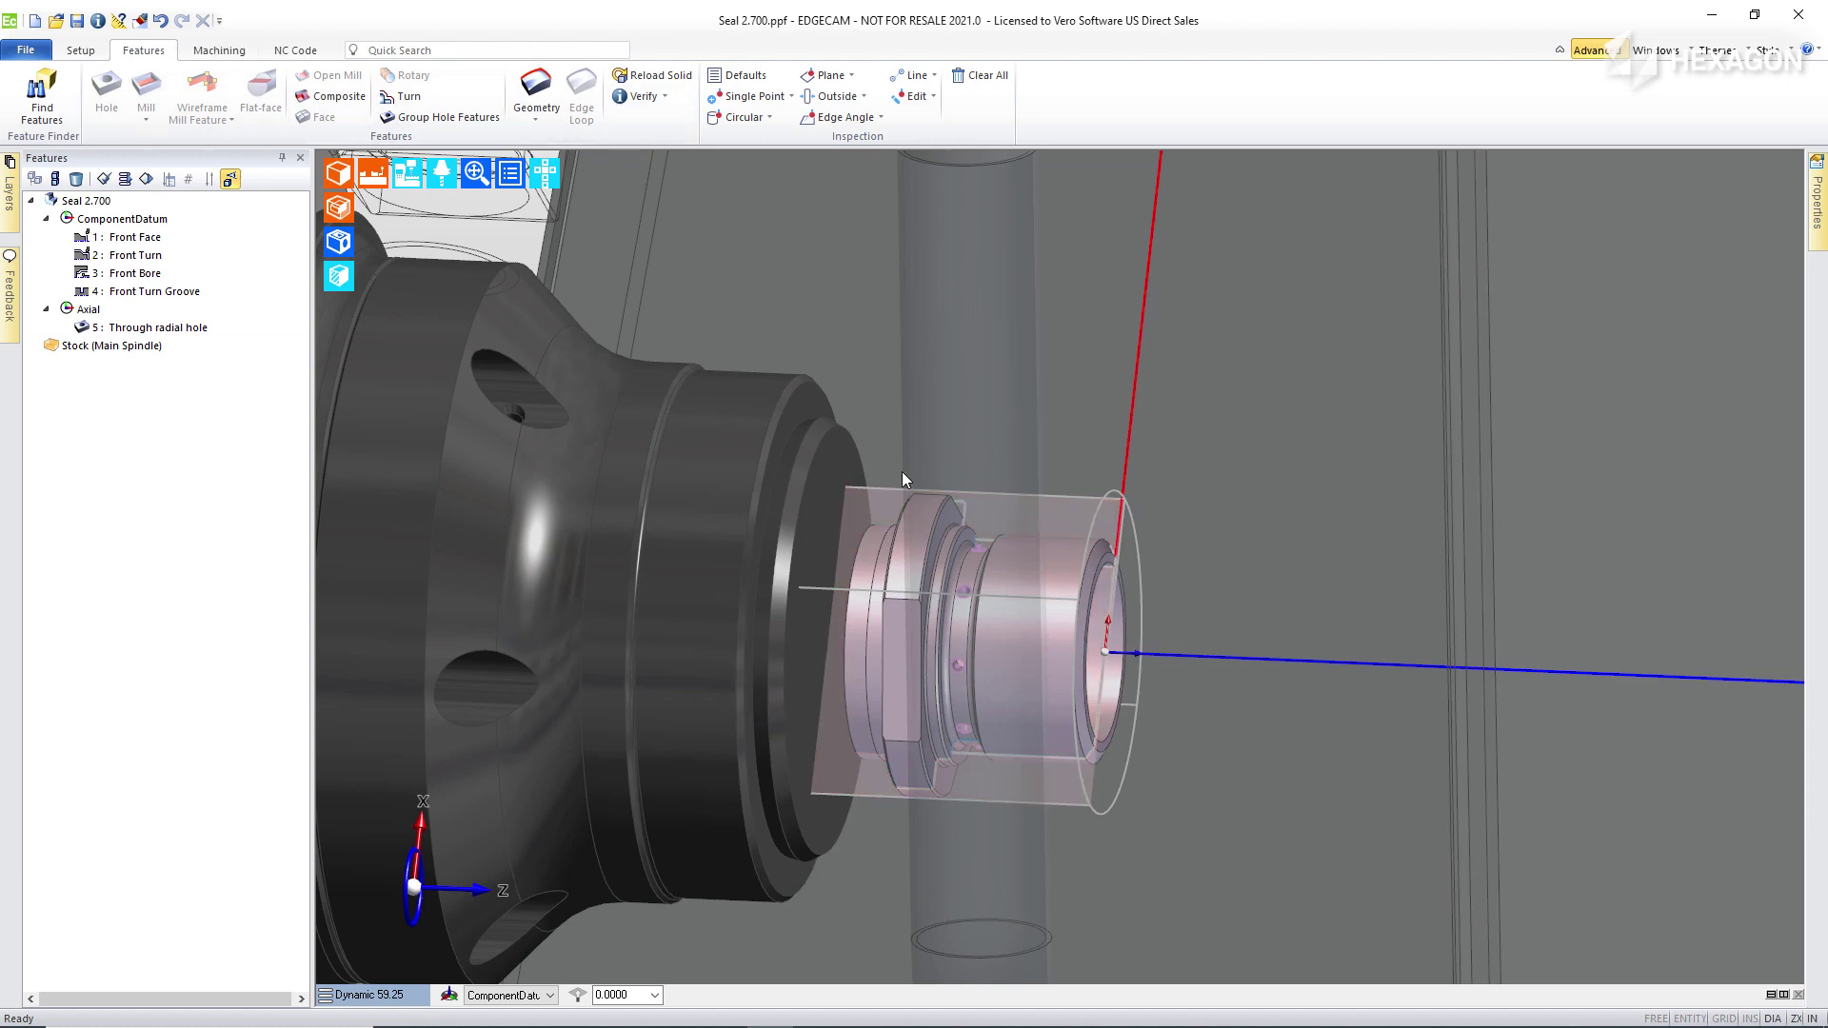
pyautogui.moveTo(865, 535); pyautogui.dragTo(895, 562, button='middle')
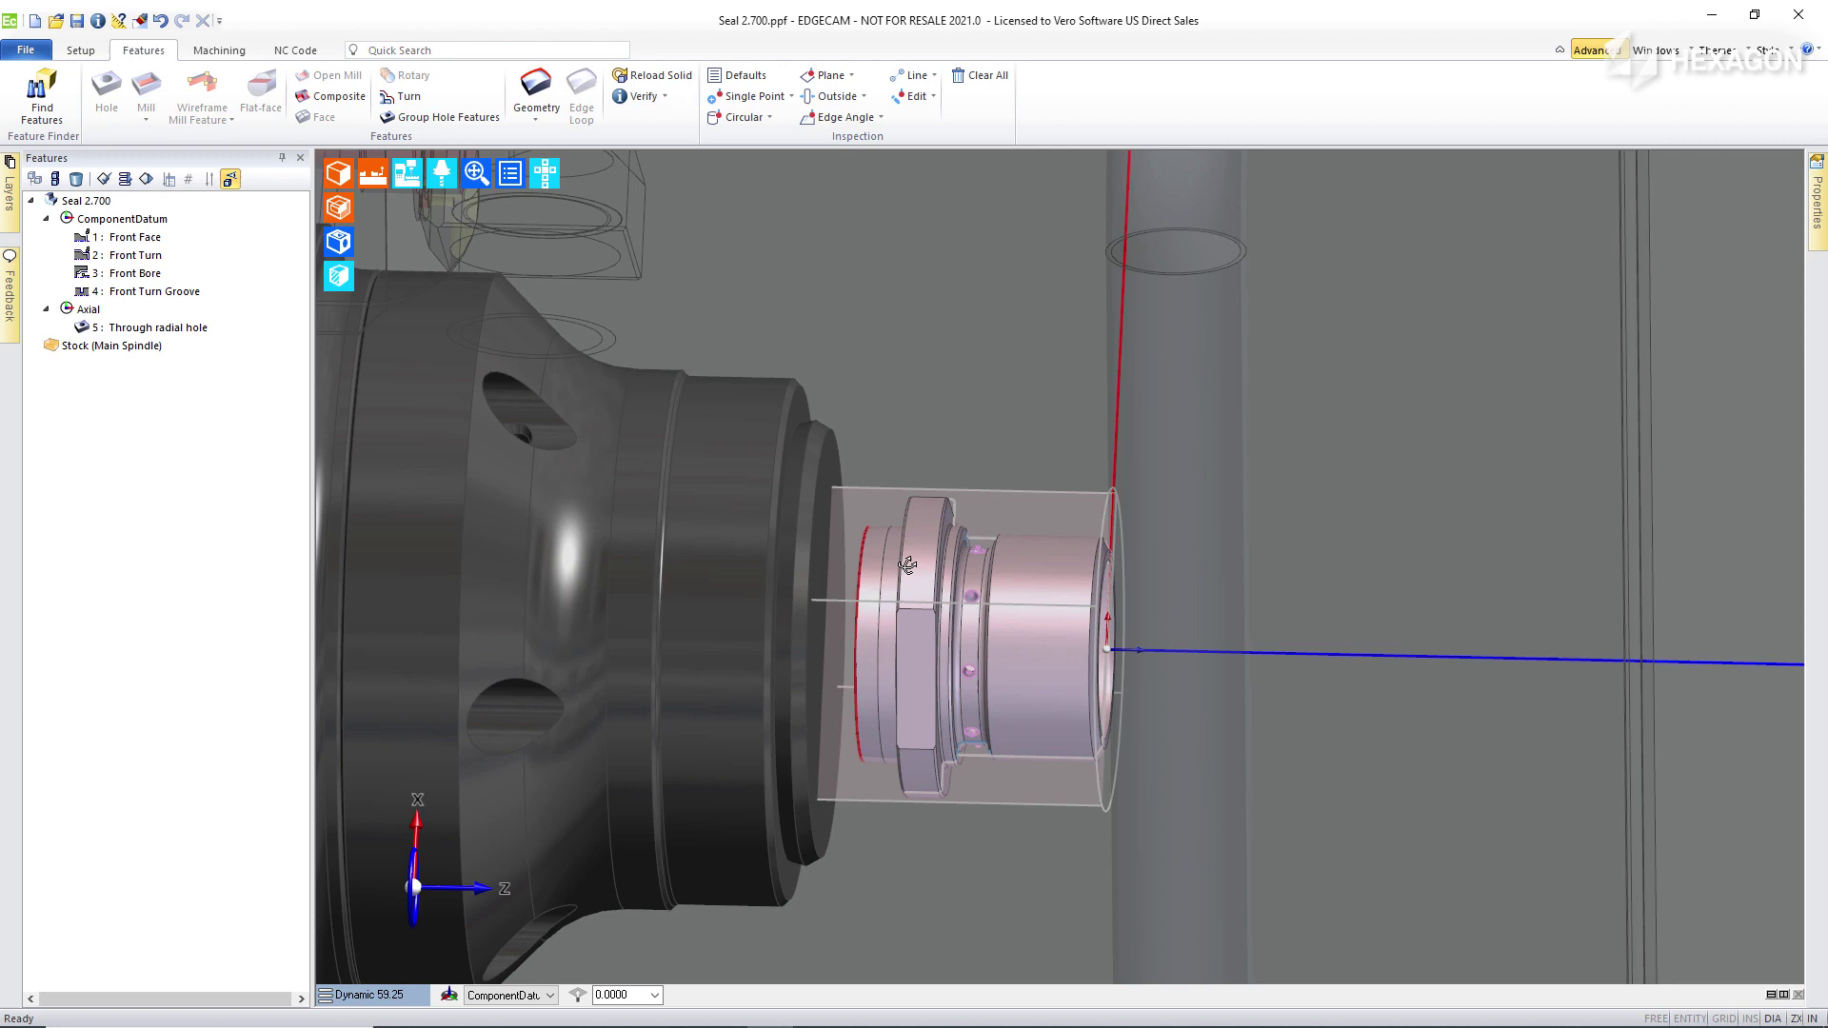
pyautogui.click(81, 51)
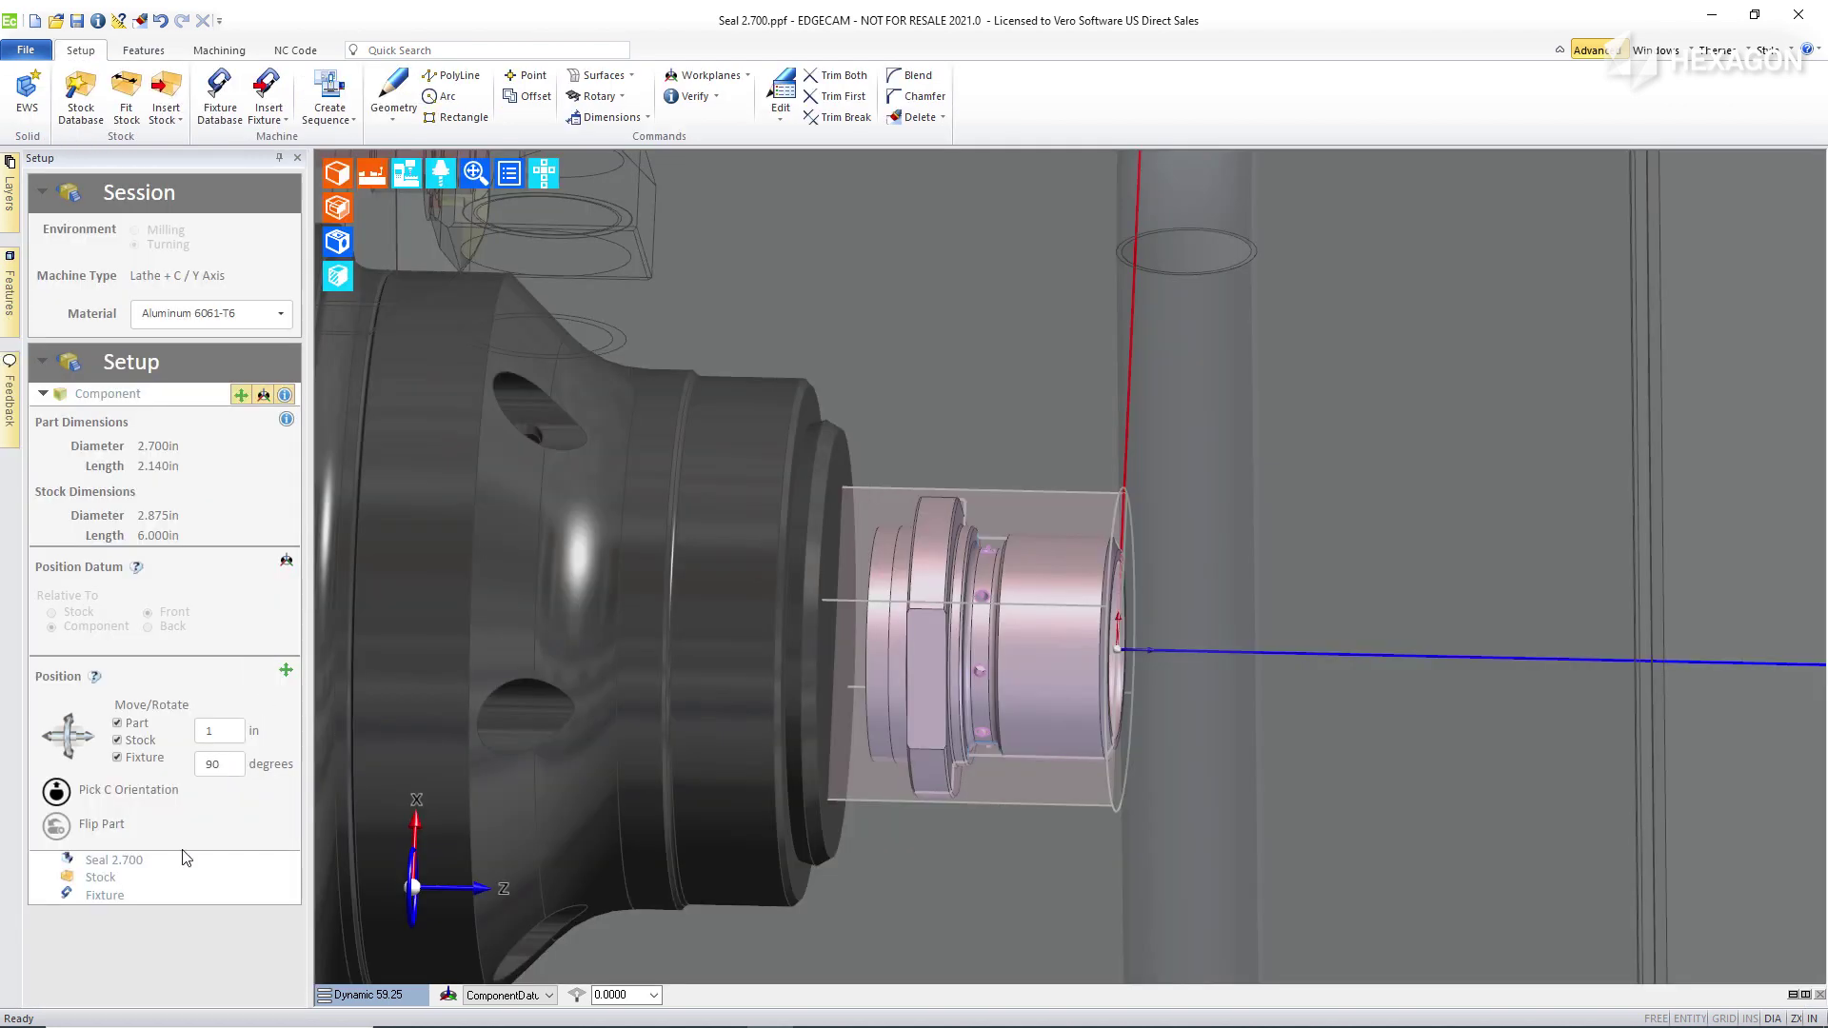
# Reload Seal 2.700 from its updated .ipt design without saving, turning it into Seal 2.750.
pyautogui.rightClick(93, 864)
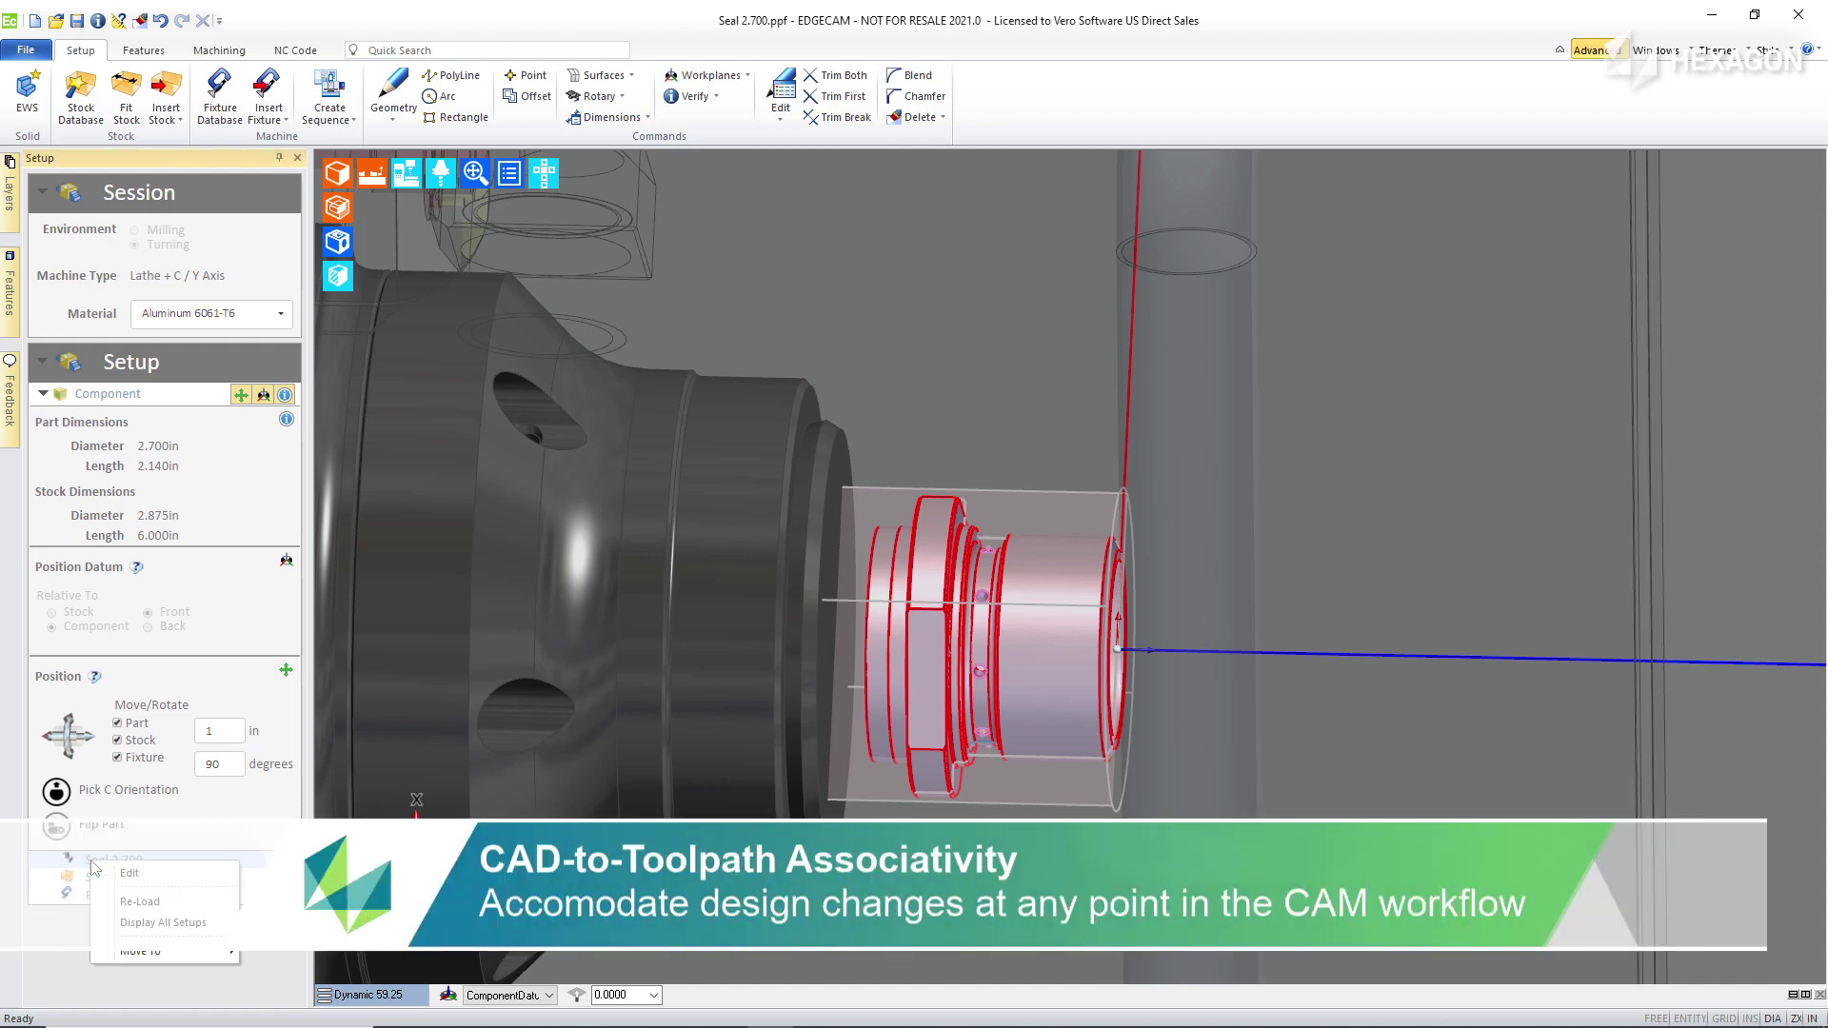
pyautogui.click(140, 901)
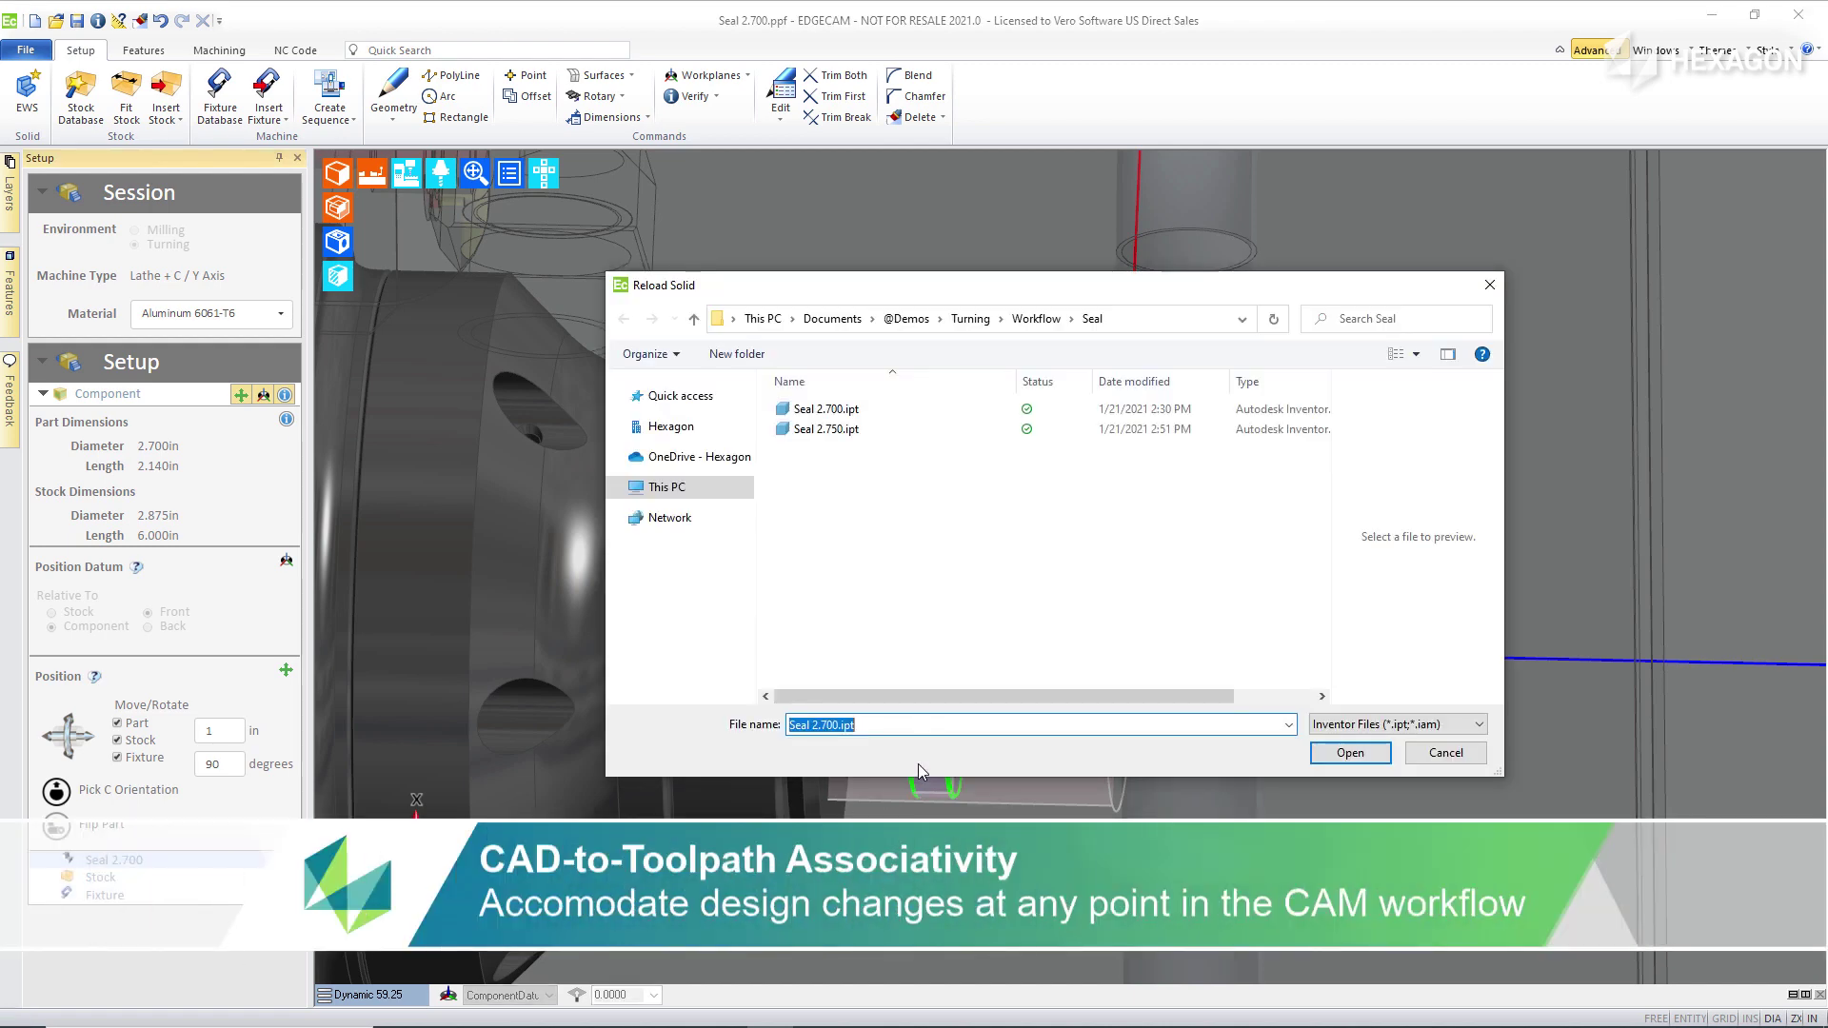
pyautogui.doubleClick(814, 428)
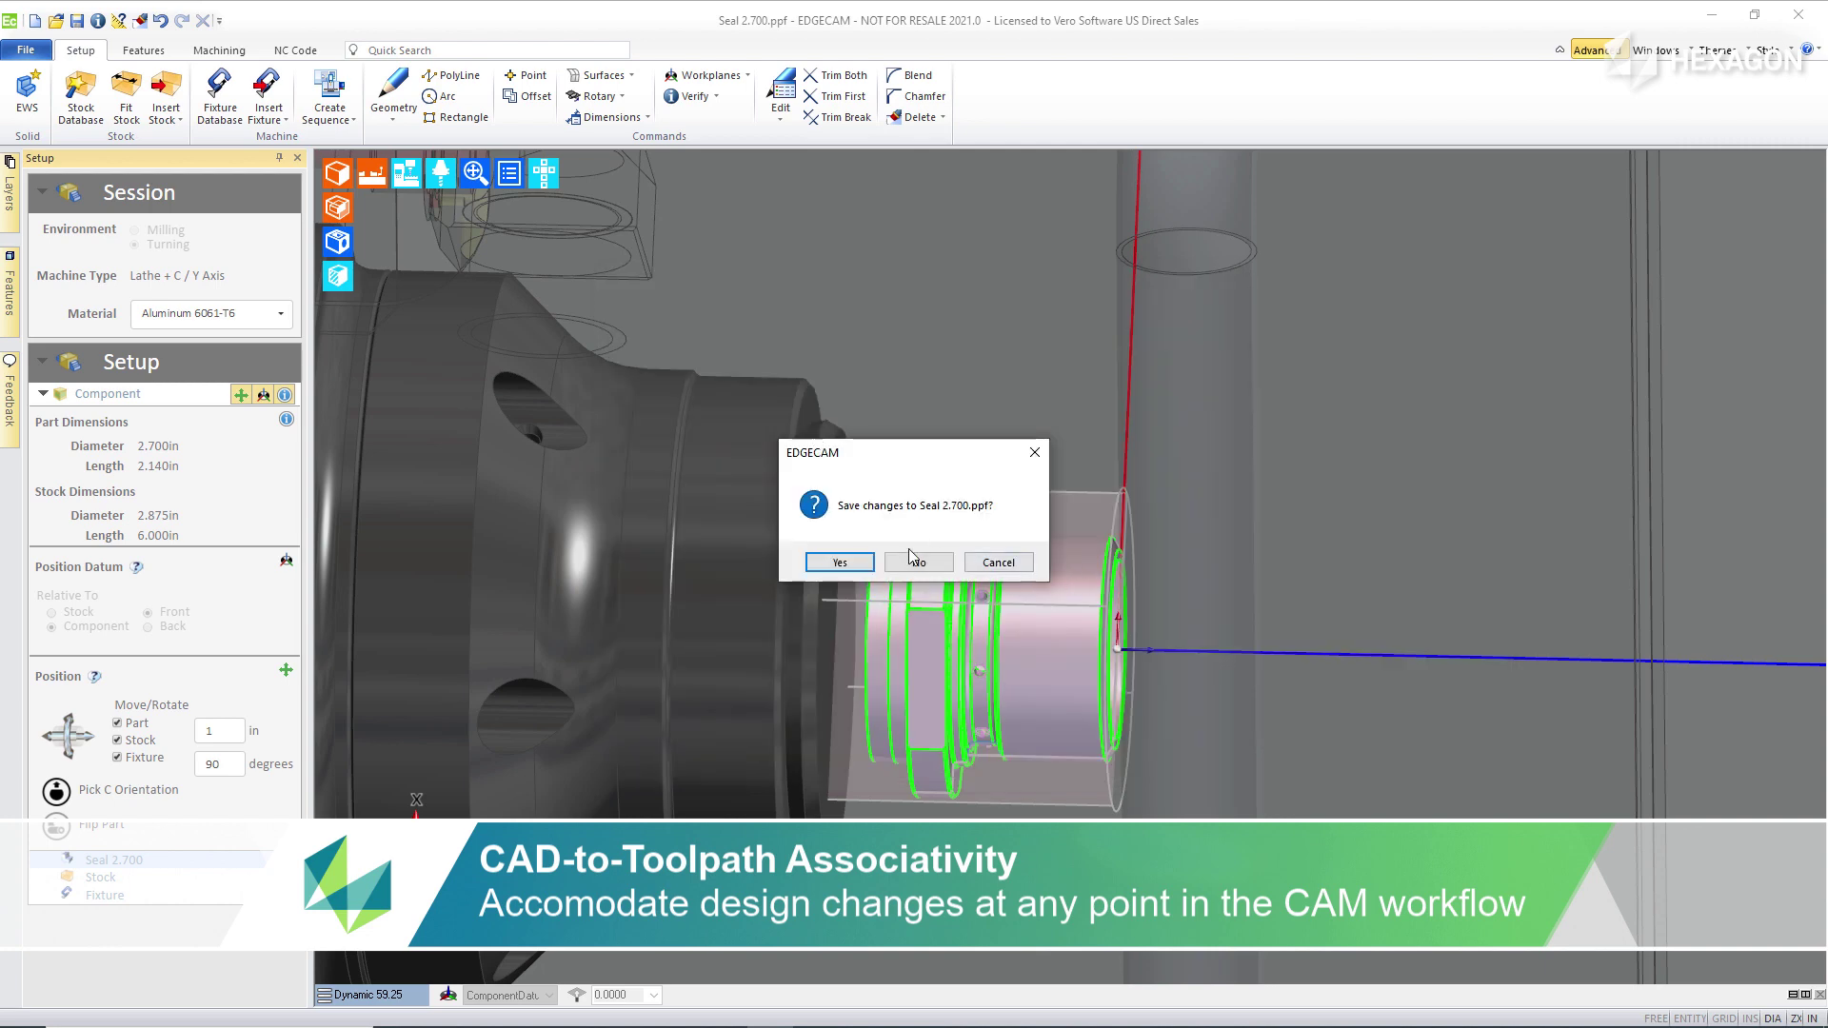
pyautogui.click(910, 563)
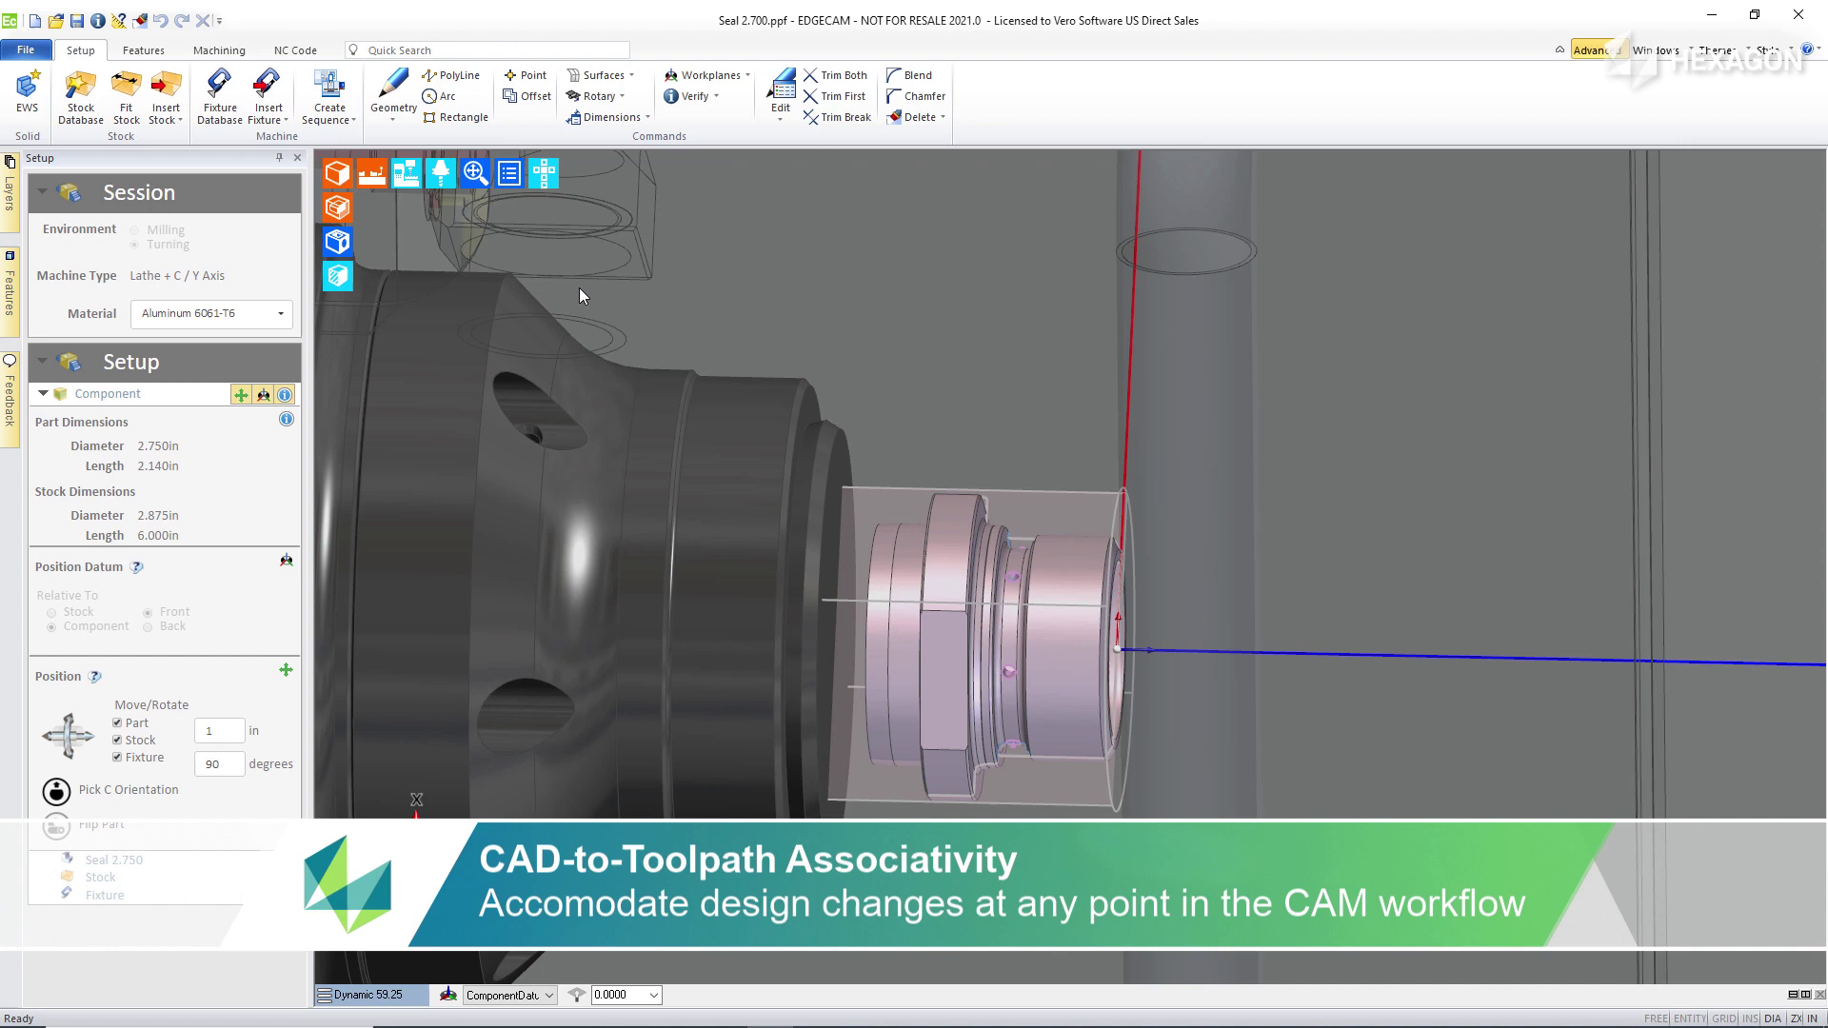
# Switch to the side turning view and orbit to inspect the reloaded 2.750in seal.
pyautogui.moveTo(544, 175)
pyautogui.click(513, 240)
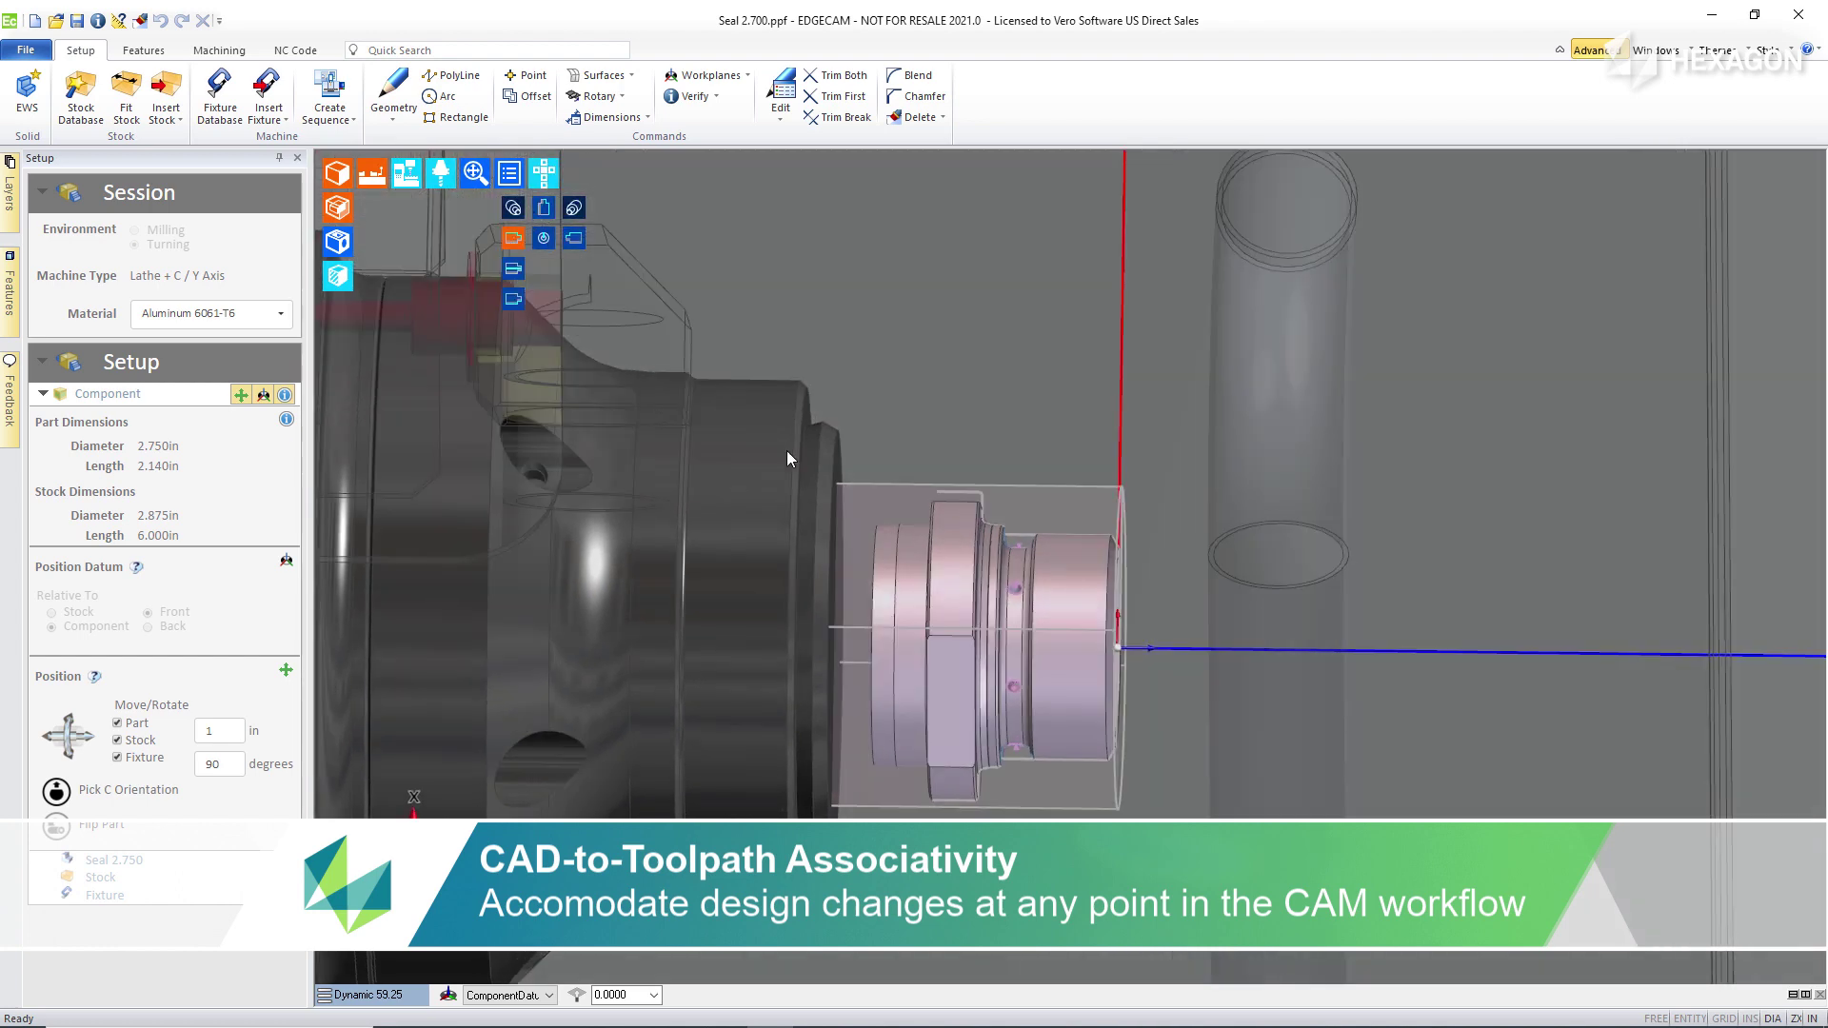
pyautogui.scroll(5, 952, 528)
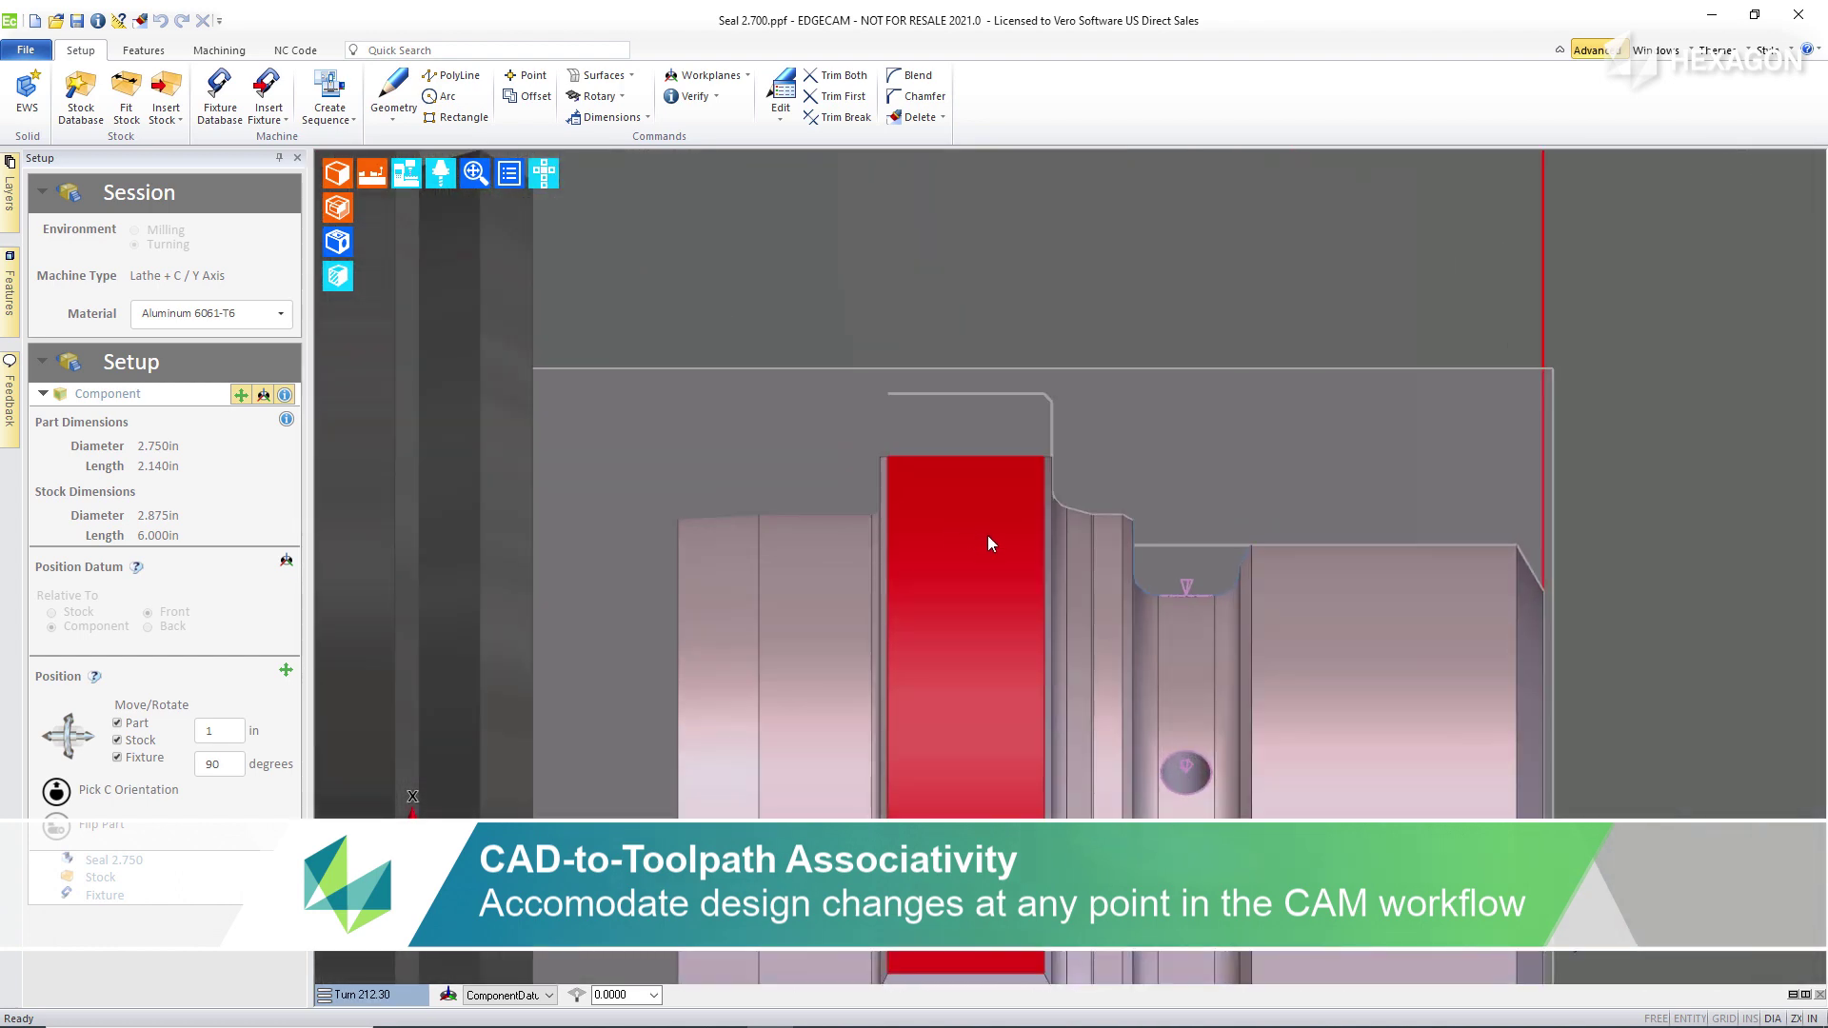
pyautogui.scroll(-3, 991, 544)
pyautogui.moveTo(990, 544); pyautogui.dragTo(1068, 660, button='middle')
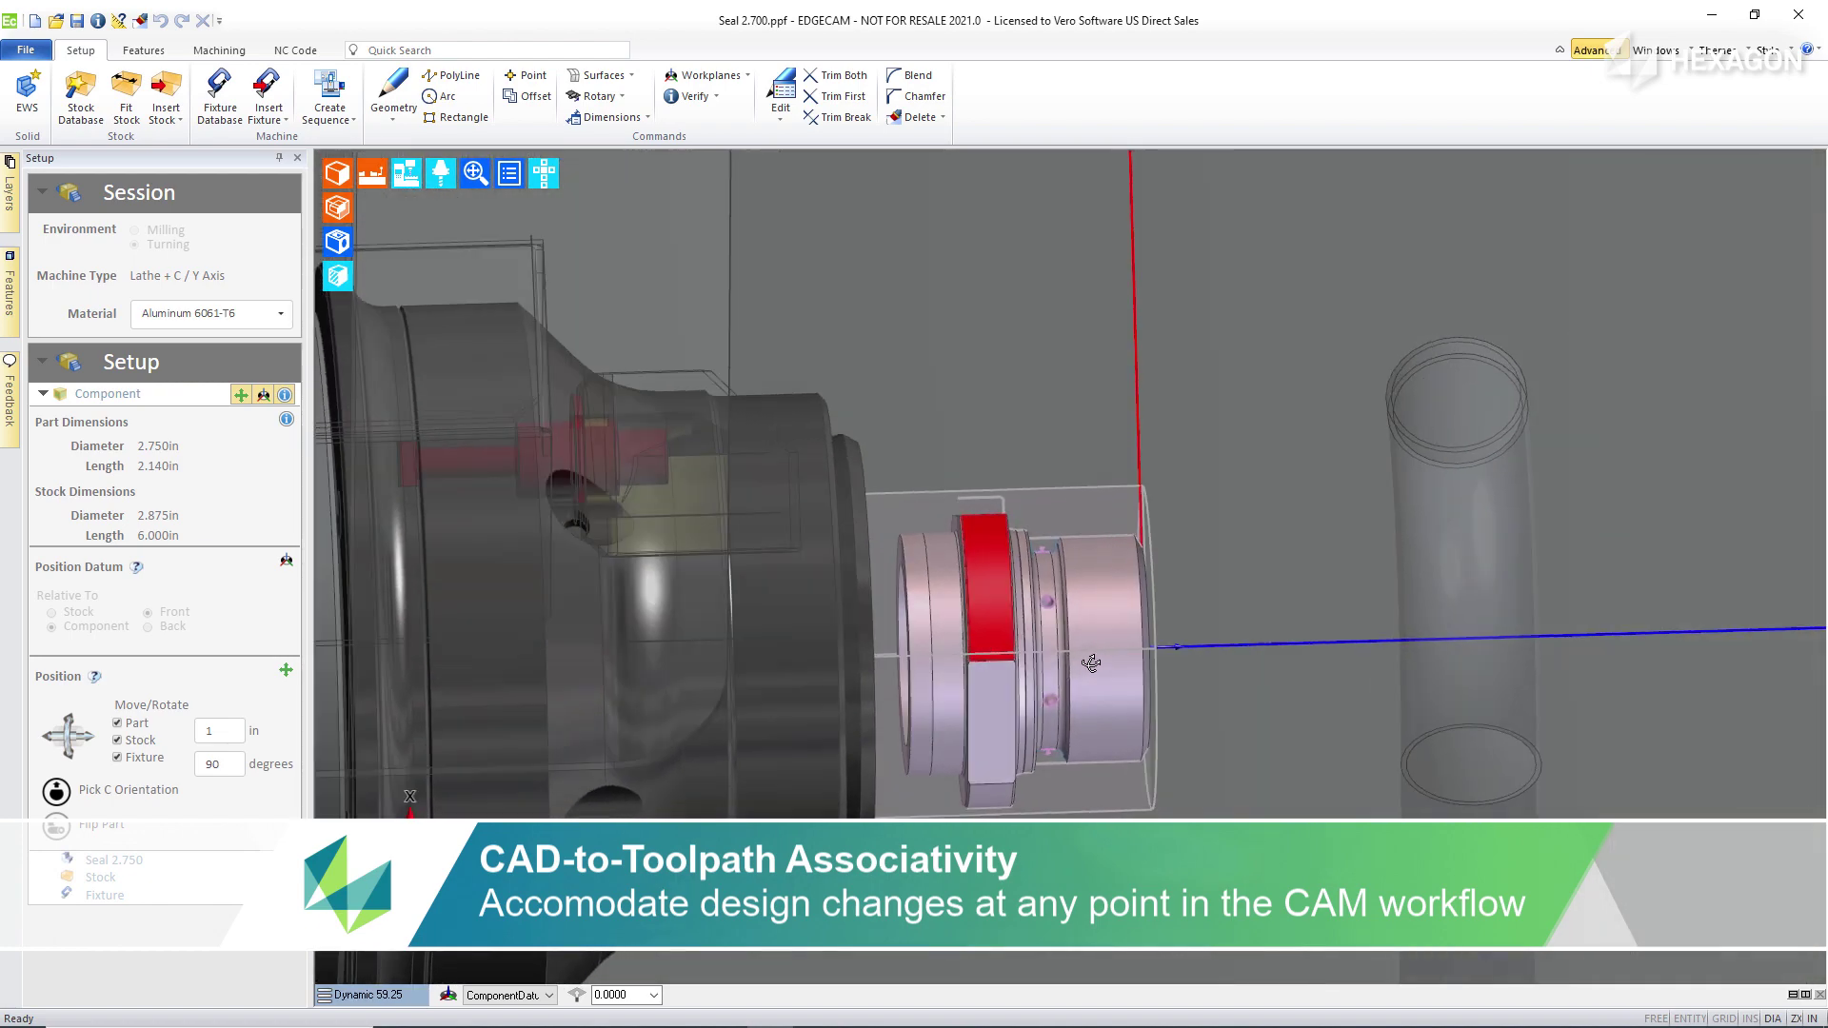
pyautogui.moveTo(1091, 663); pyautogui.dragTo(969, 733, button='middle')
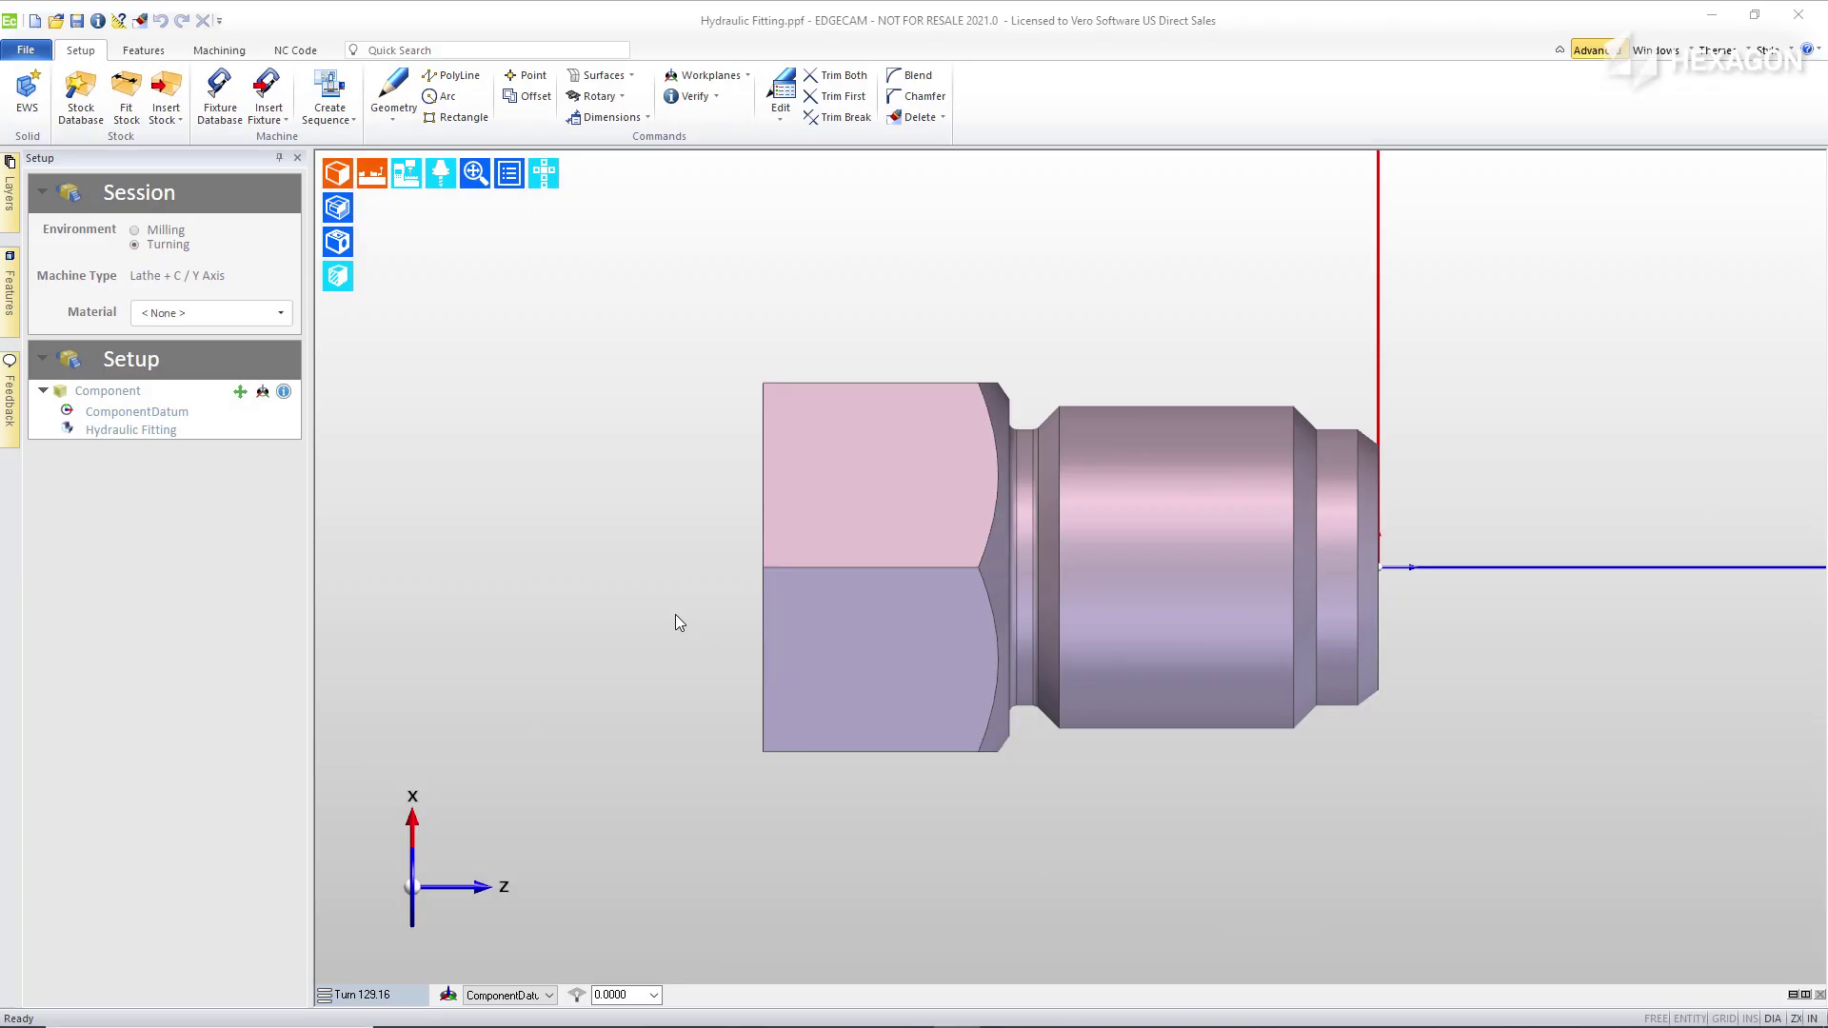
# Set the hydraulic fitting's material to Brass and bring up the Stock Database of matching brass stock.
pyautogui.moveTo(676, 614); pyautogui.dragTo(816, 612, button='middle')
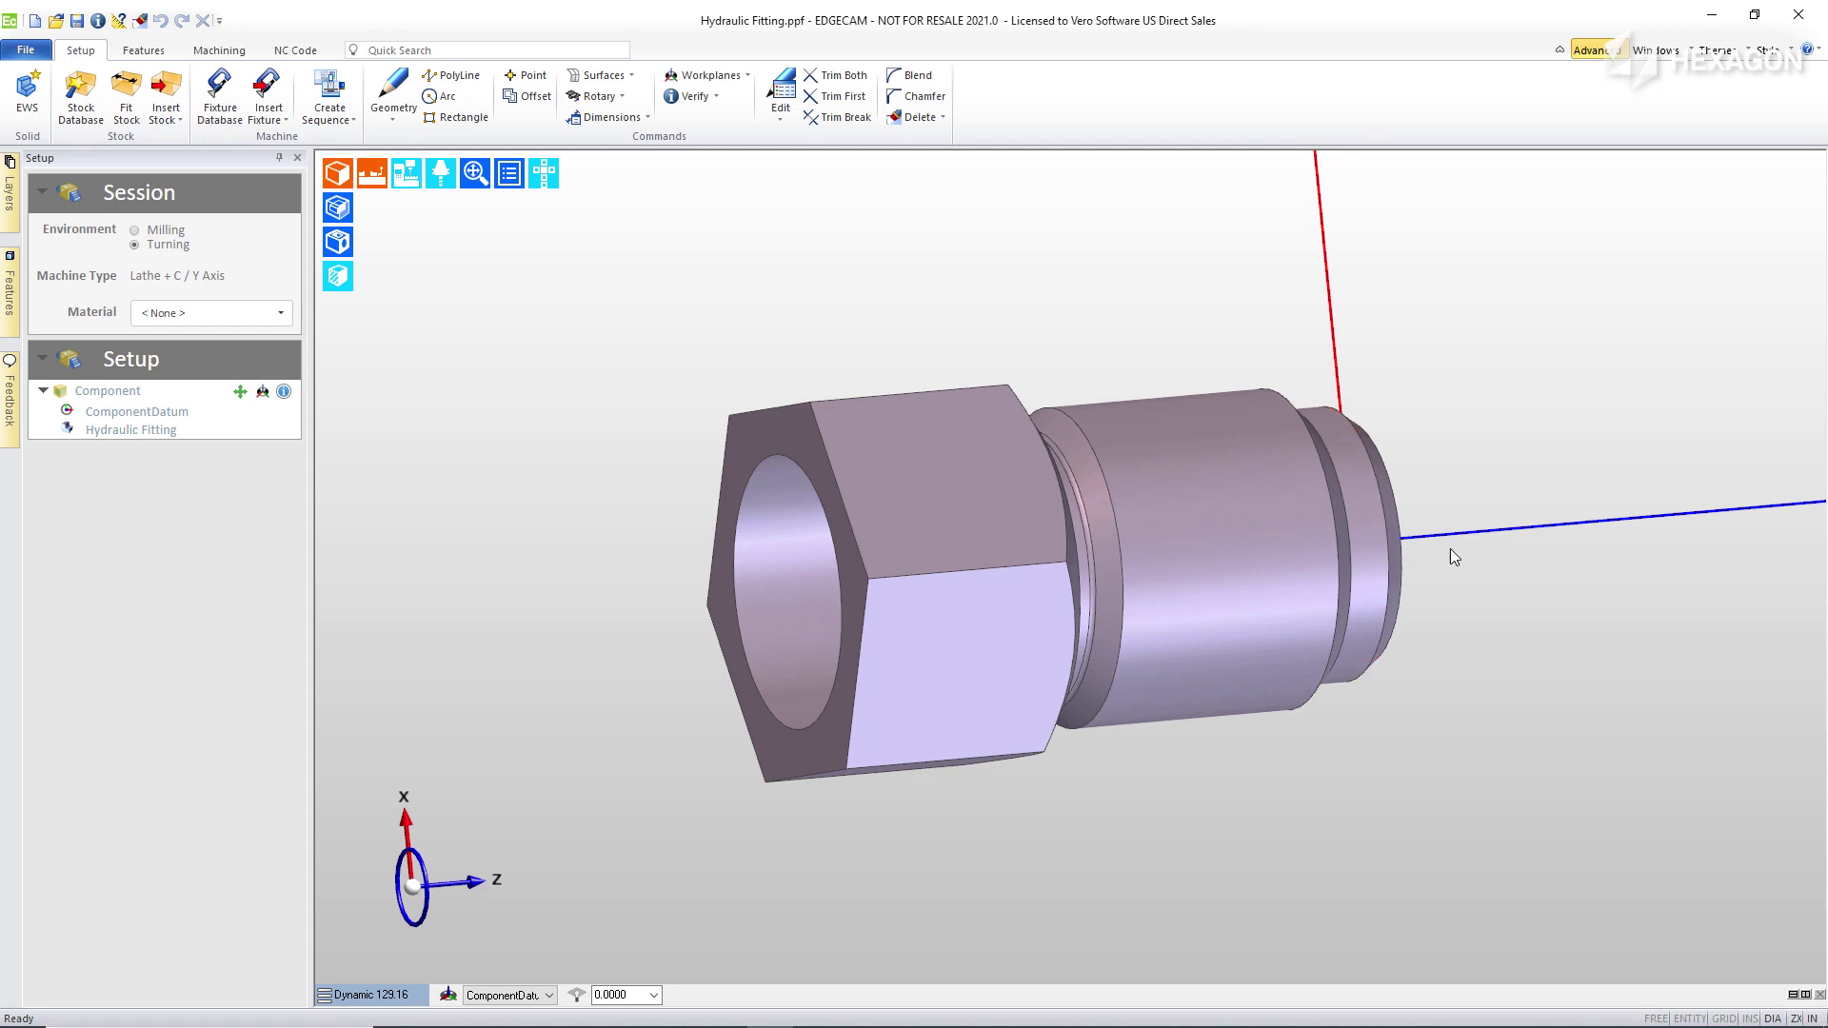
pyautogui.moveTo(1588, 518); pyautogui.dragTo(1233, 575, button='middle')
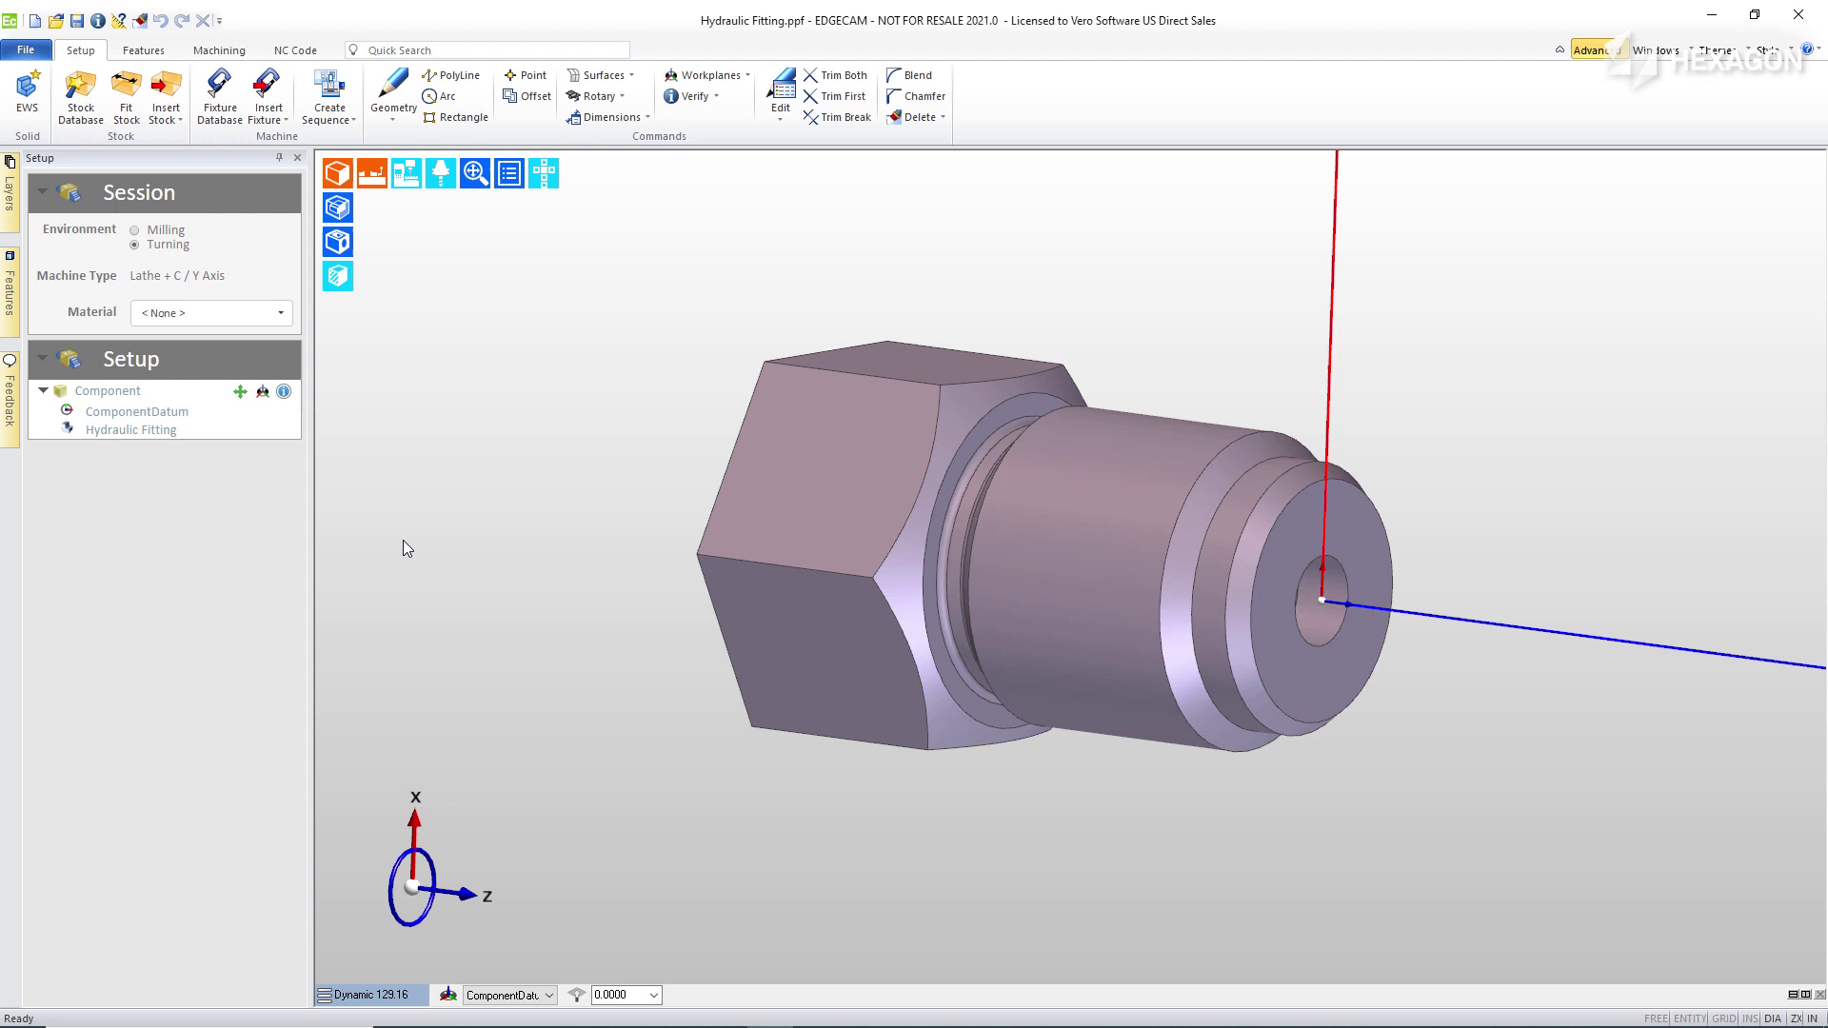
pyautogui.click(165, 318)
pyautogui.click(160, 379)
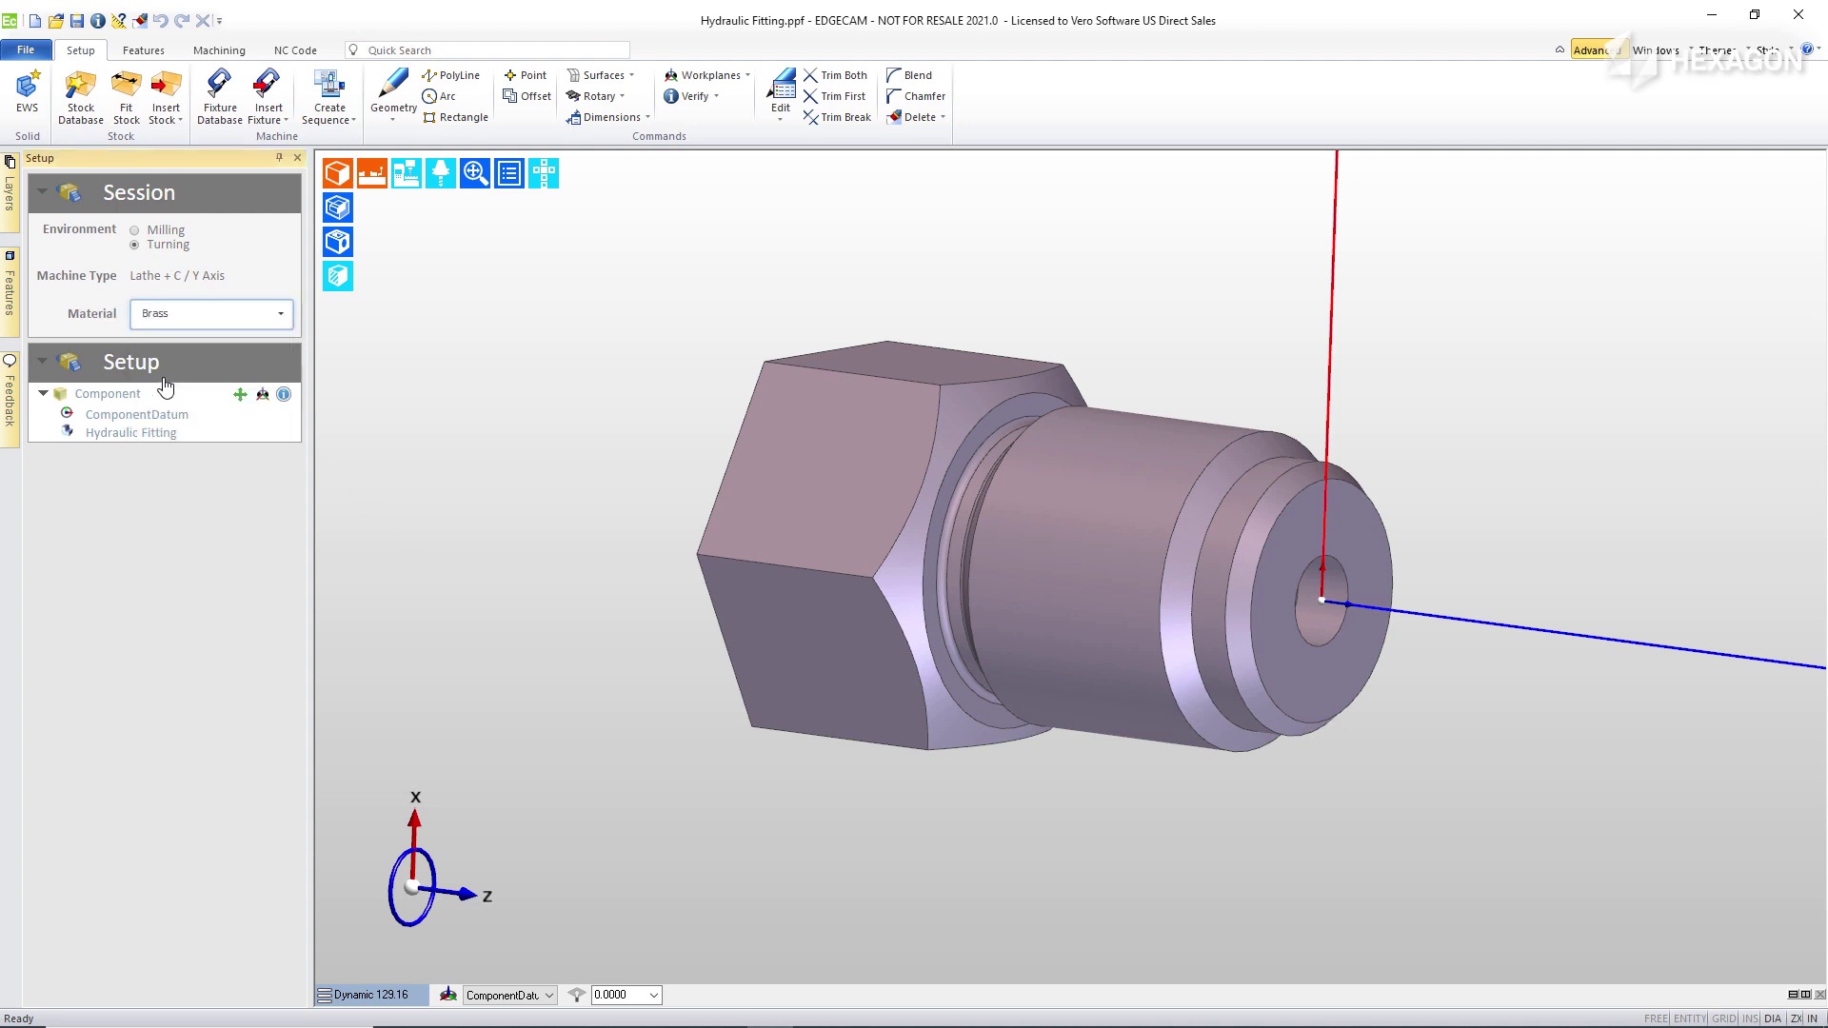
pyautogui.click(103, 113)
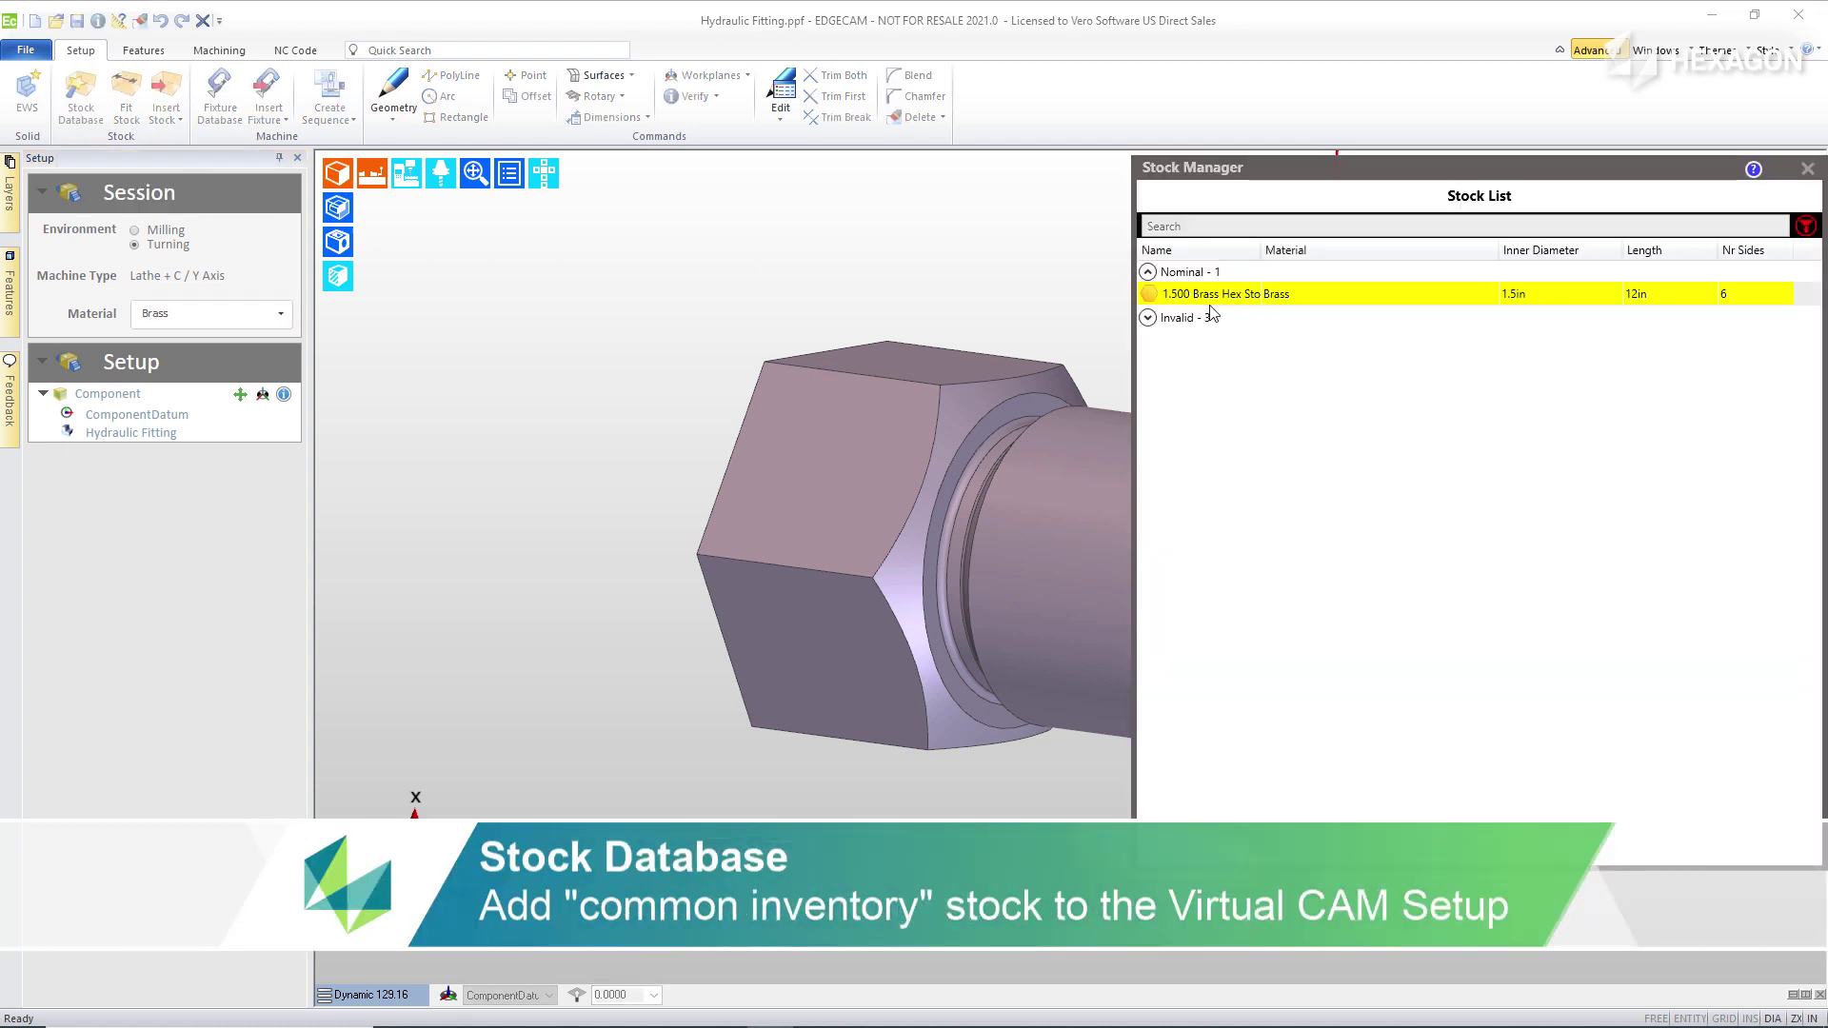
# Apply the 12in-long 1.500 Brass Hex Stock to the fitting with a 0.025 front face offset.
pyautogui.click(1148, 319)
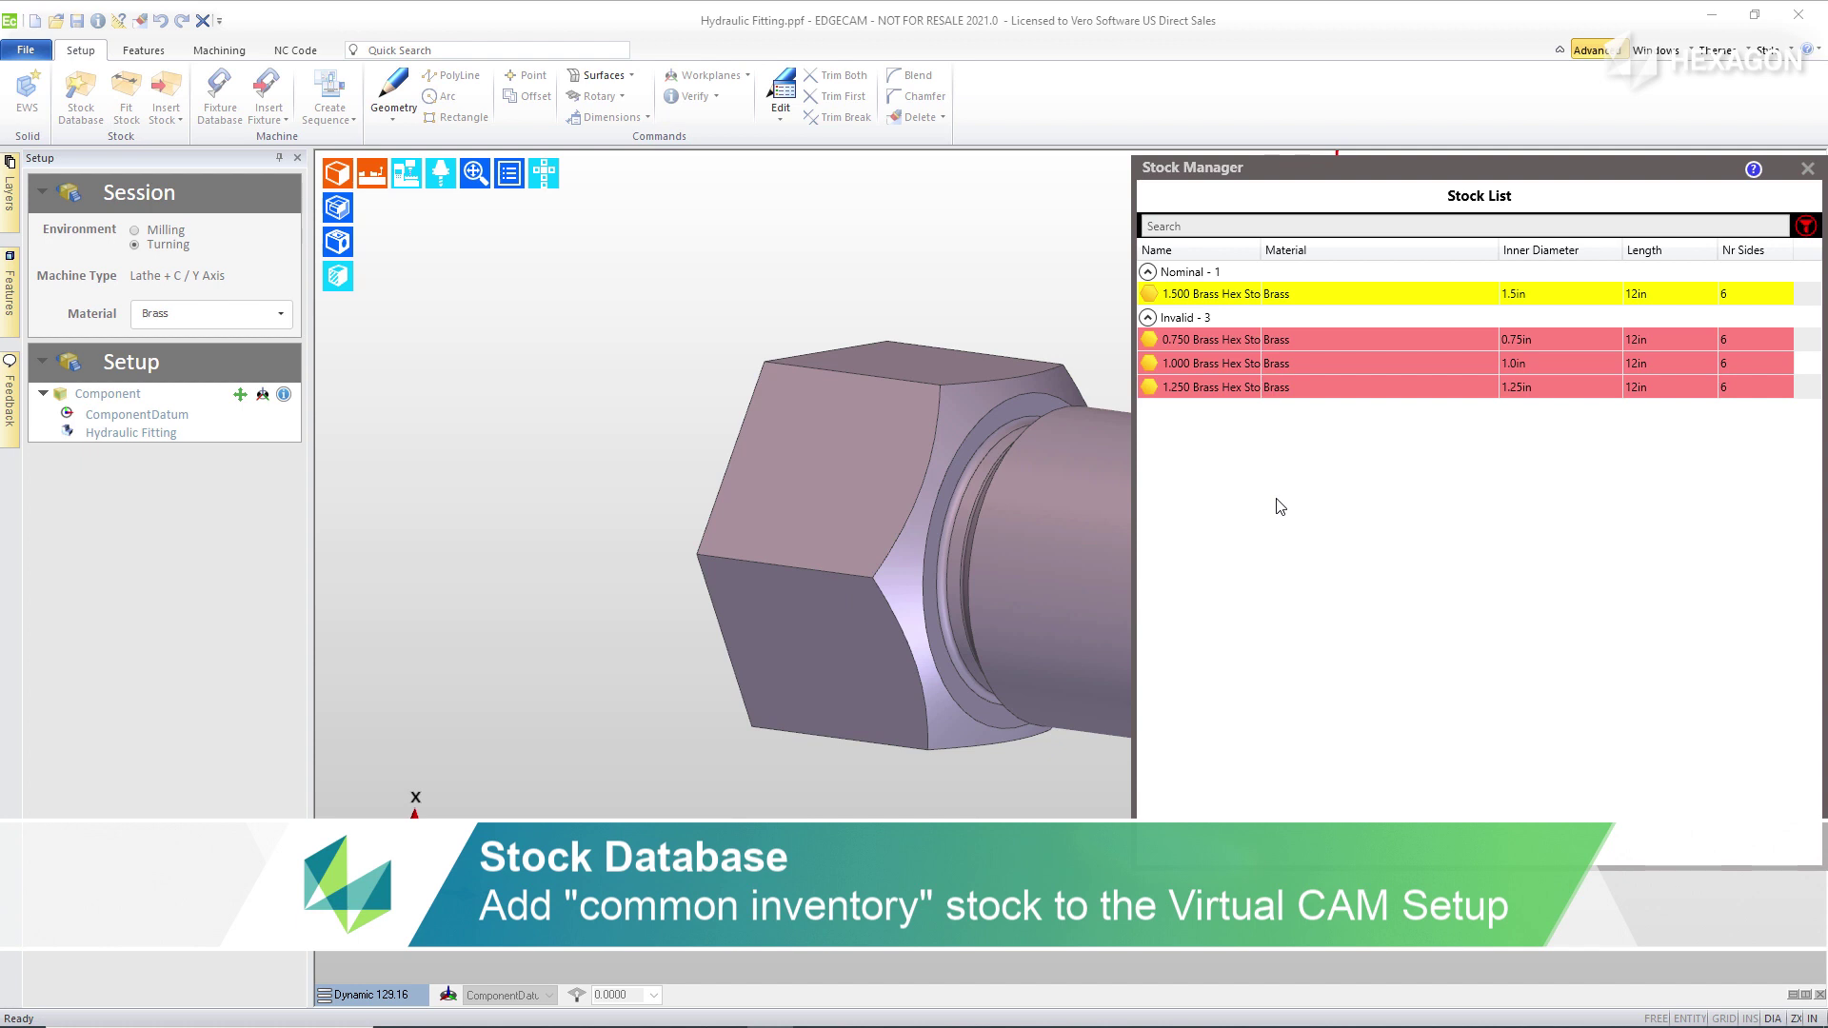
pyautogui.click(1149, 319)
pyautogui.doubleClick(1187, 295)
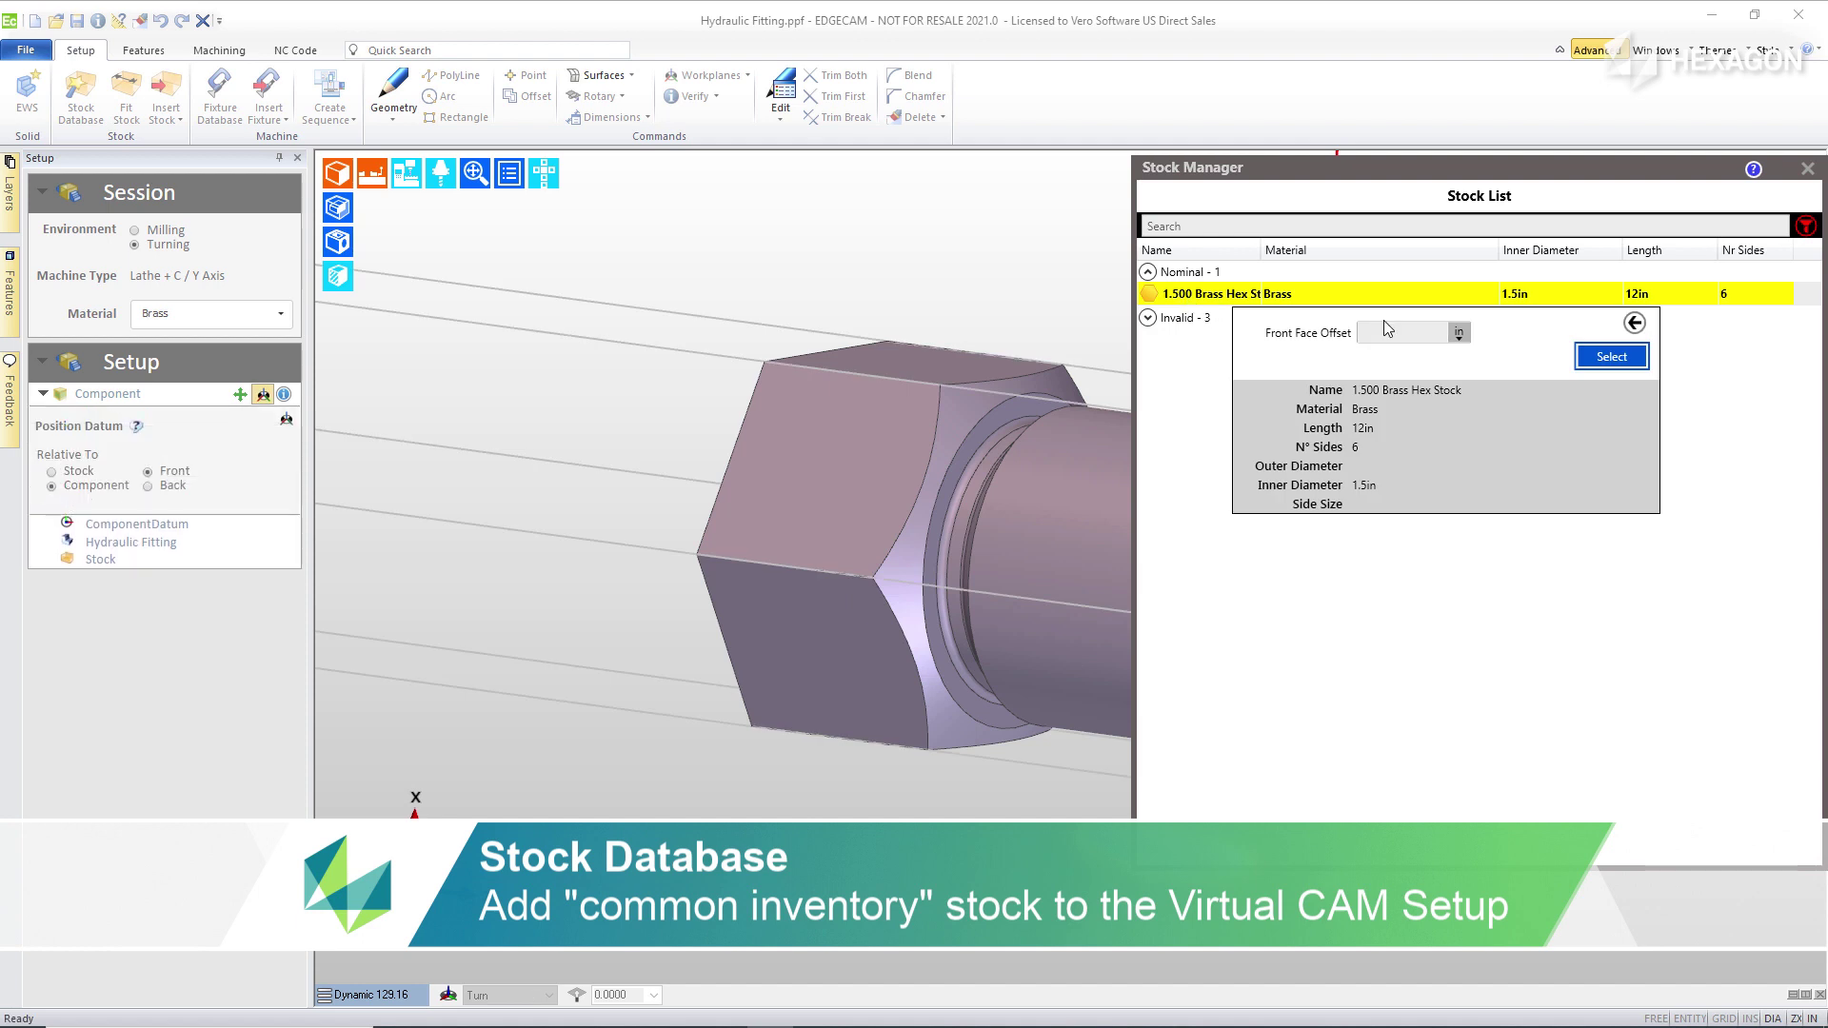
pyautogui.write('0.025')
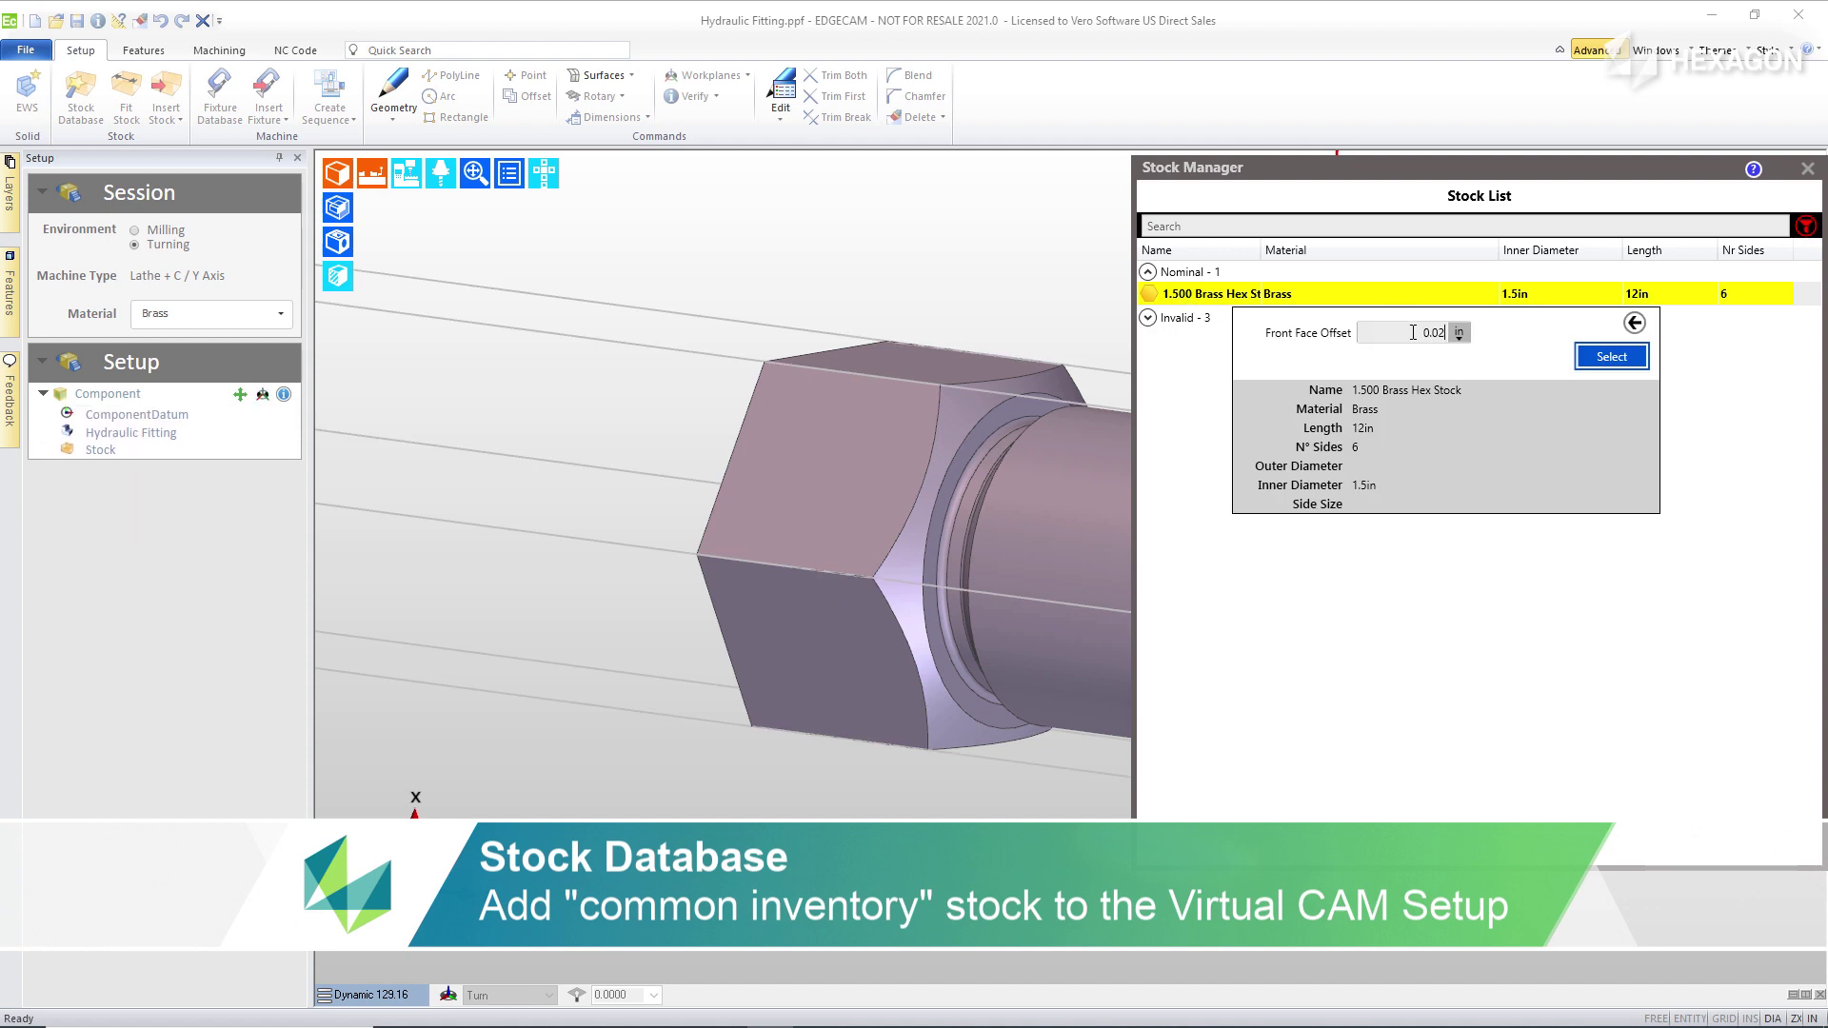
pyautogui.click(1612, 357)
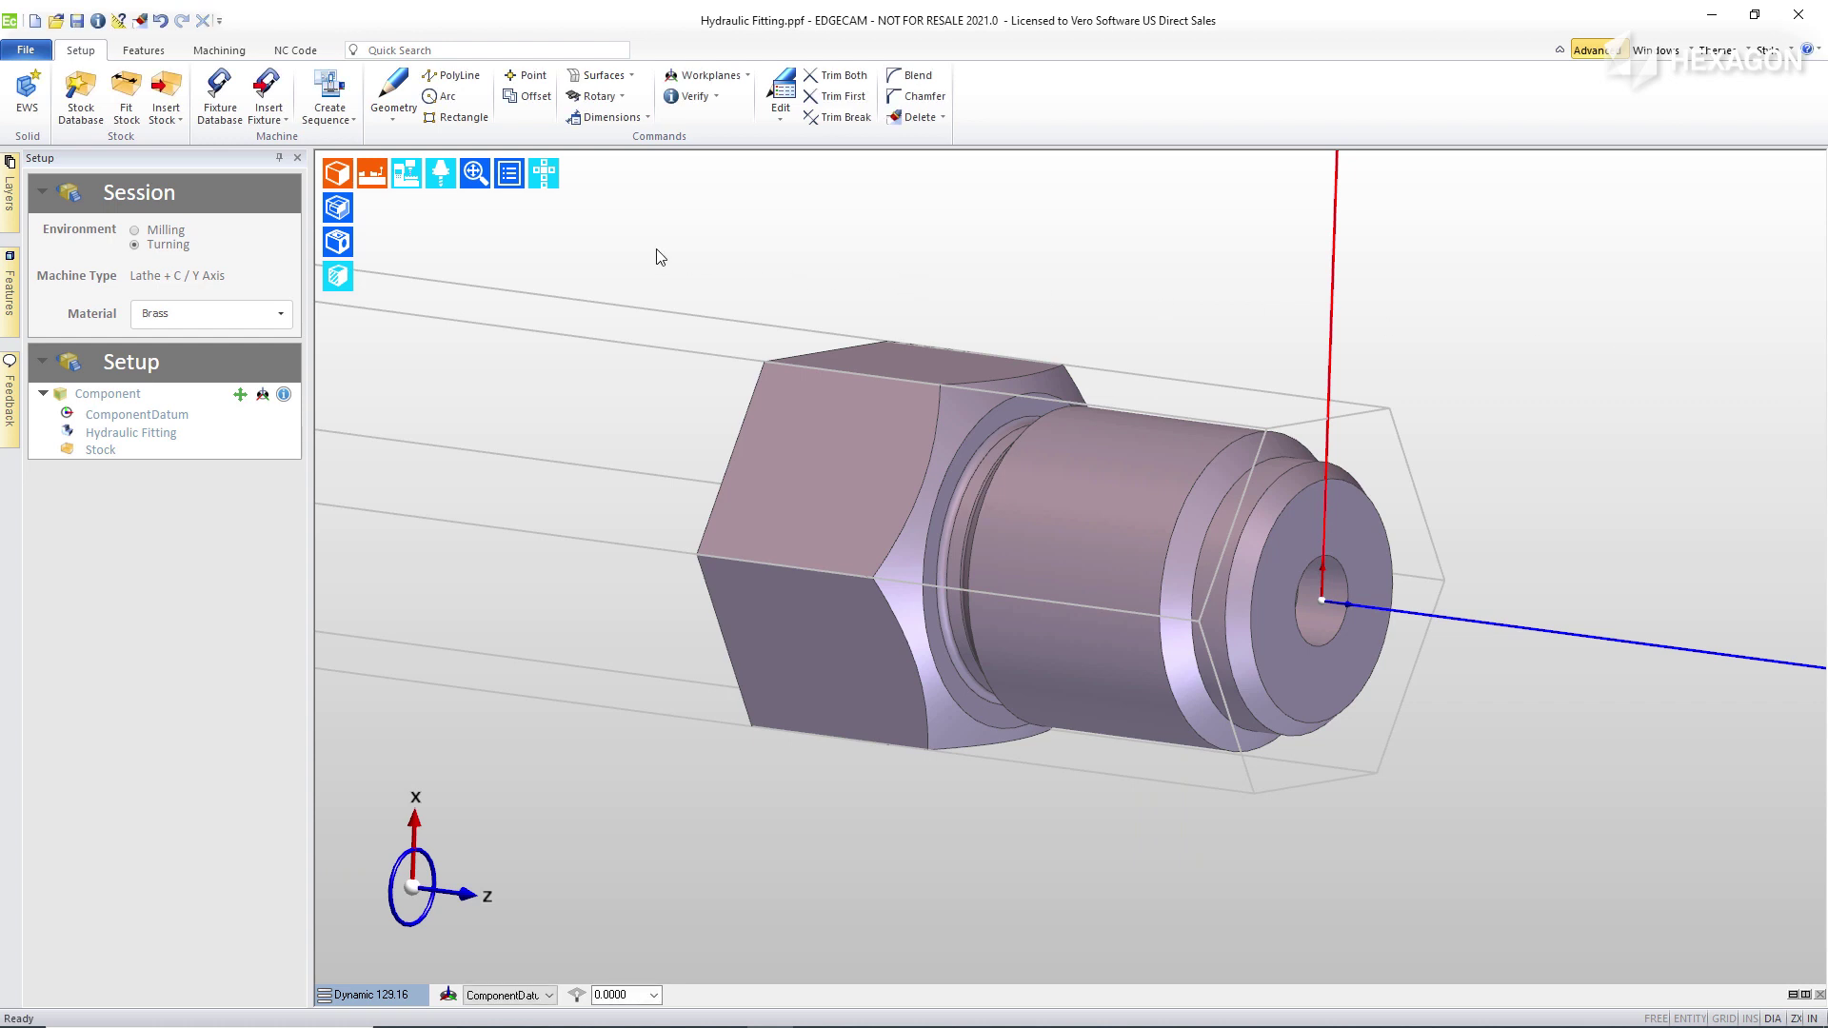
pyautogui.moveTo(1519, 433); pyautogui.dragTo(1547, 459, button='middle')
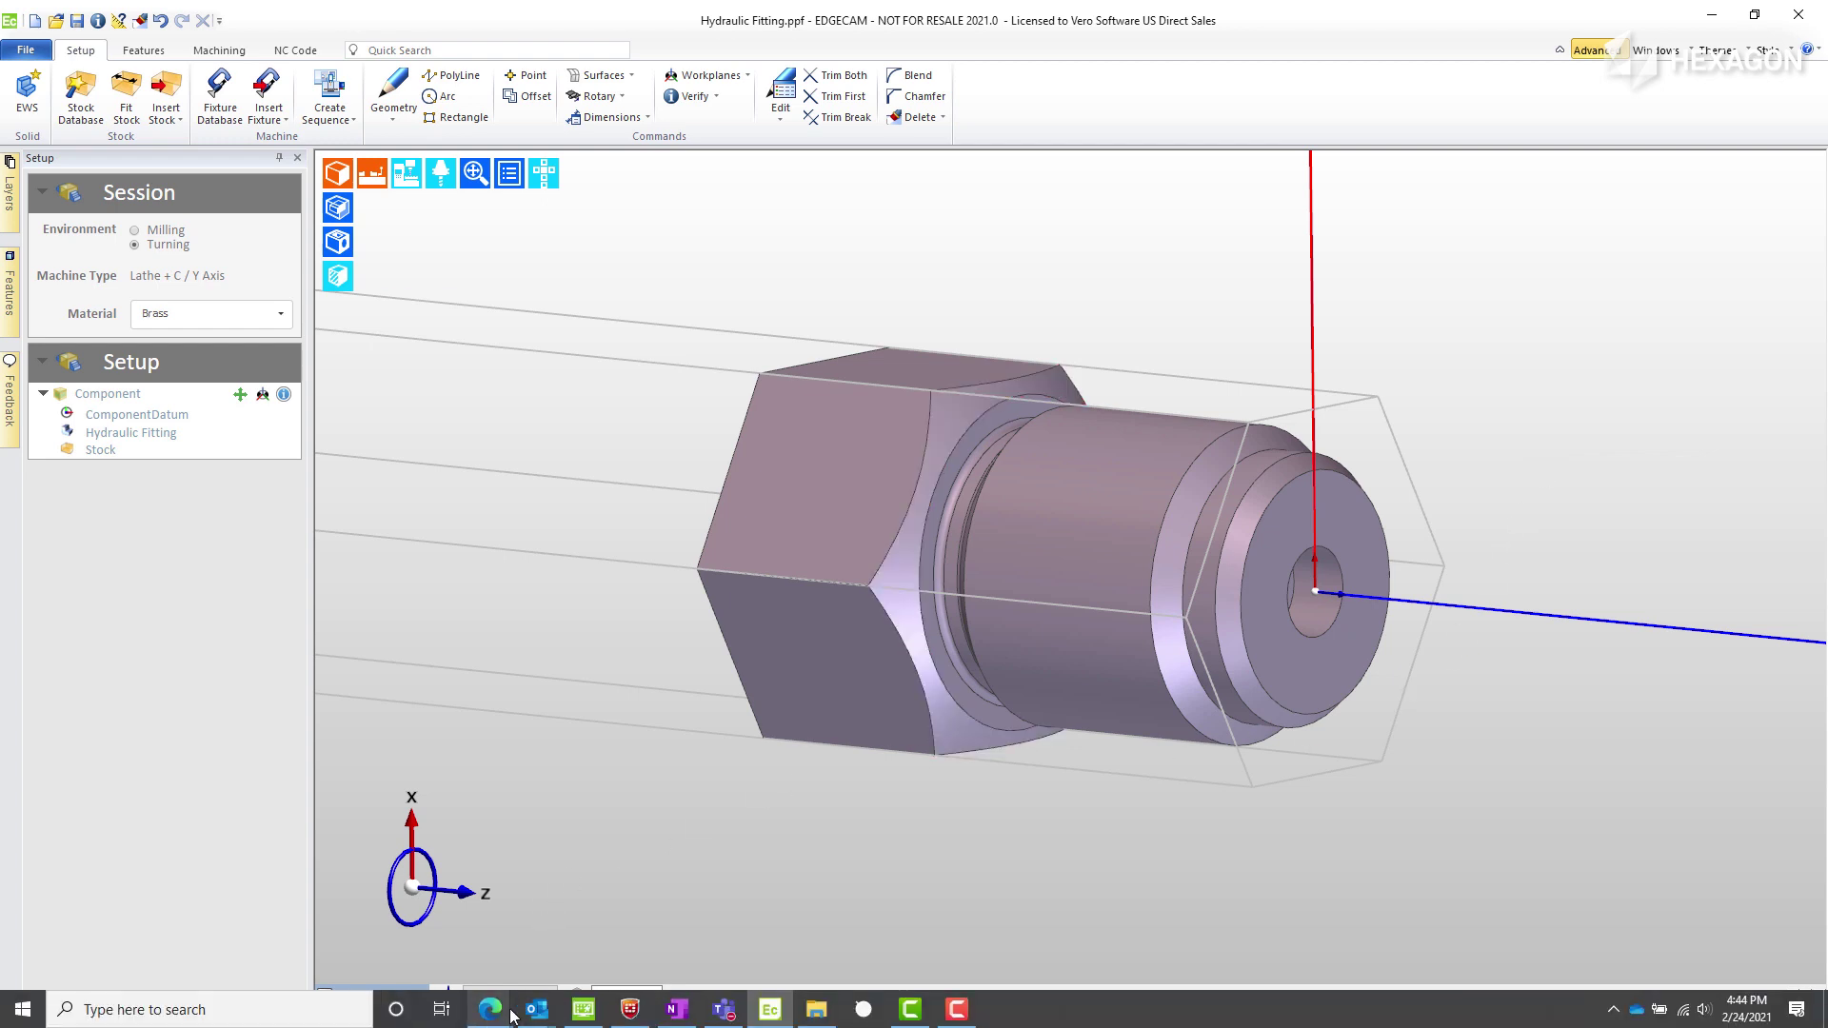
# Launch the Stock Manager from the Managers group on the EDGECAM start window.
pyautogui.click(583, 1014)
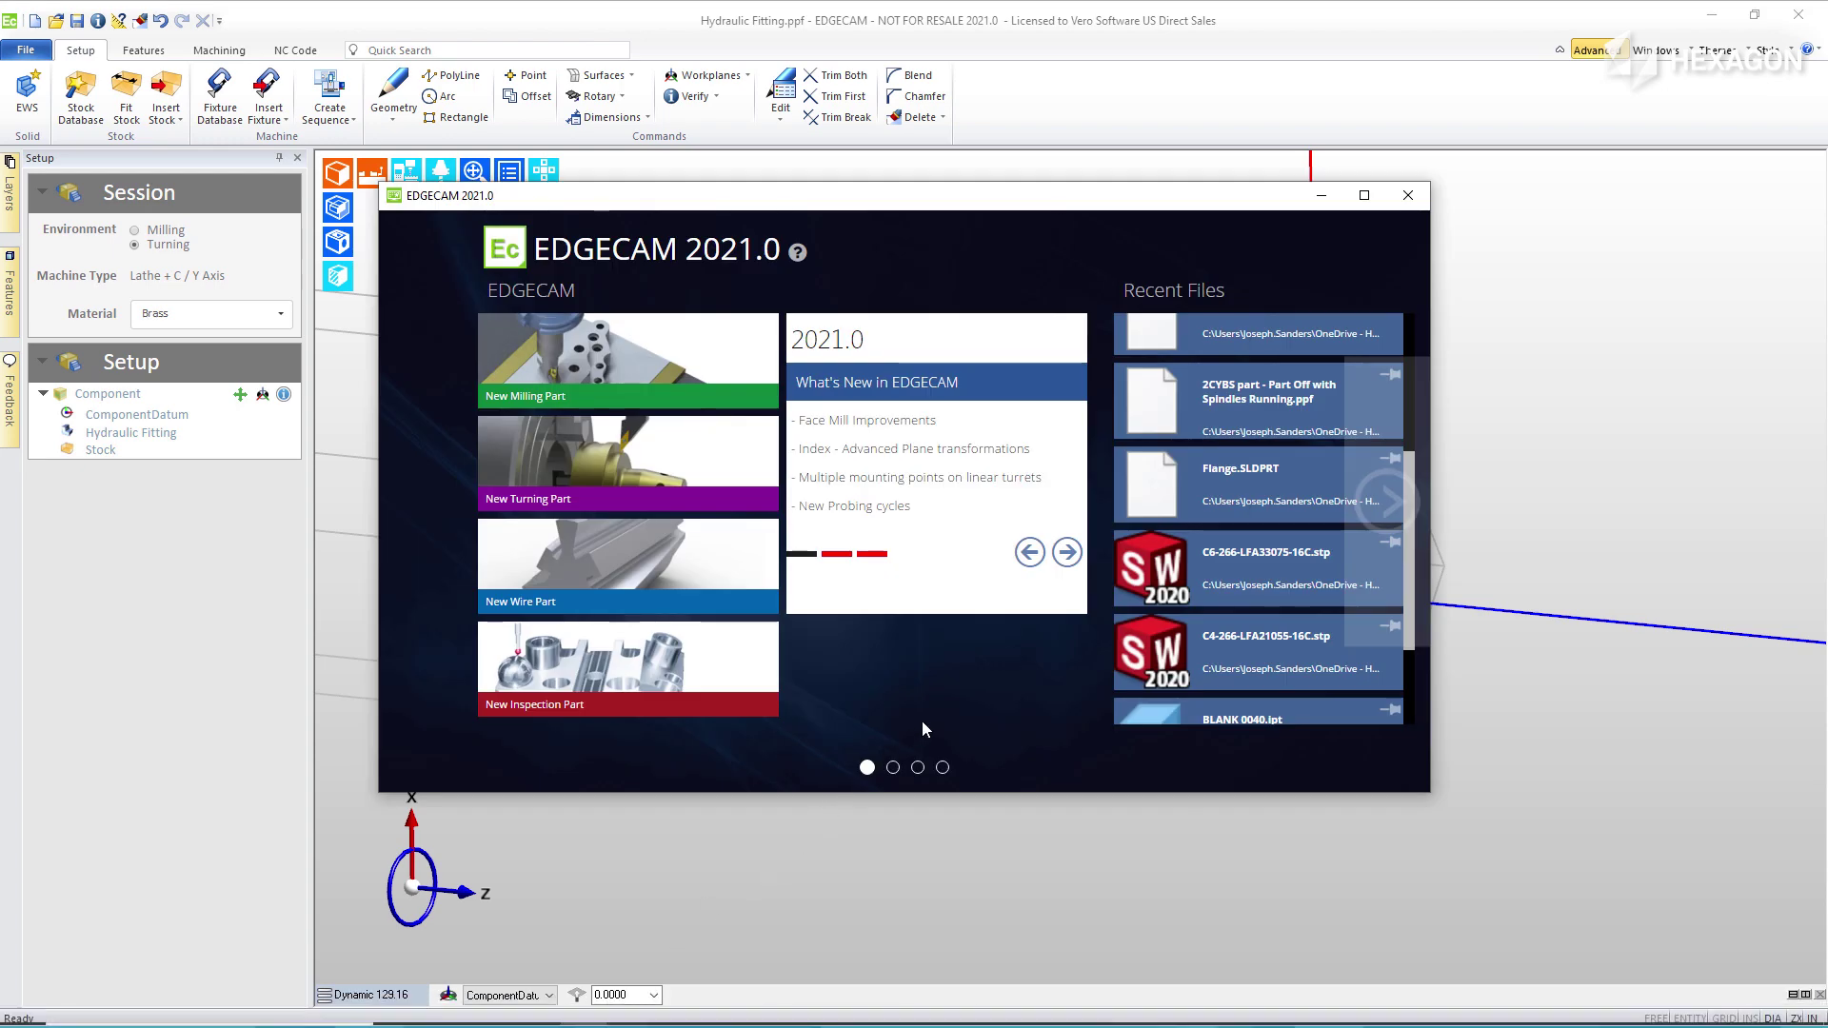
pyautogui.scroll(-2, 923, 721)
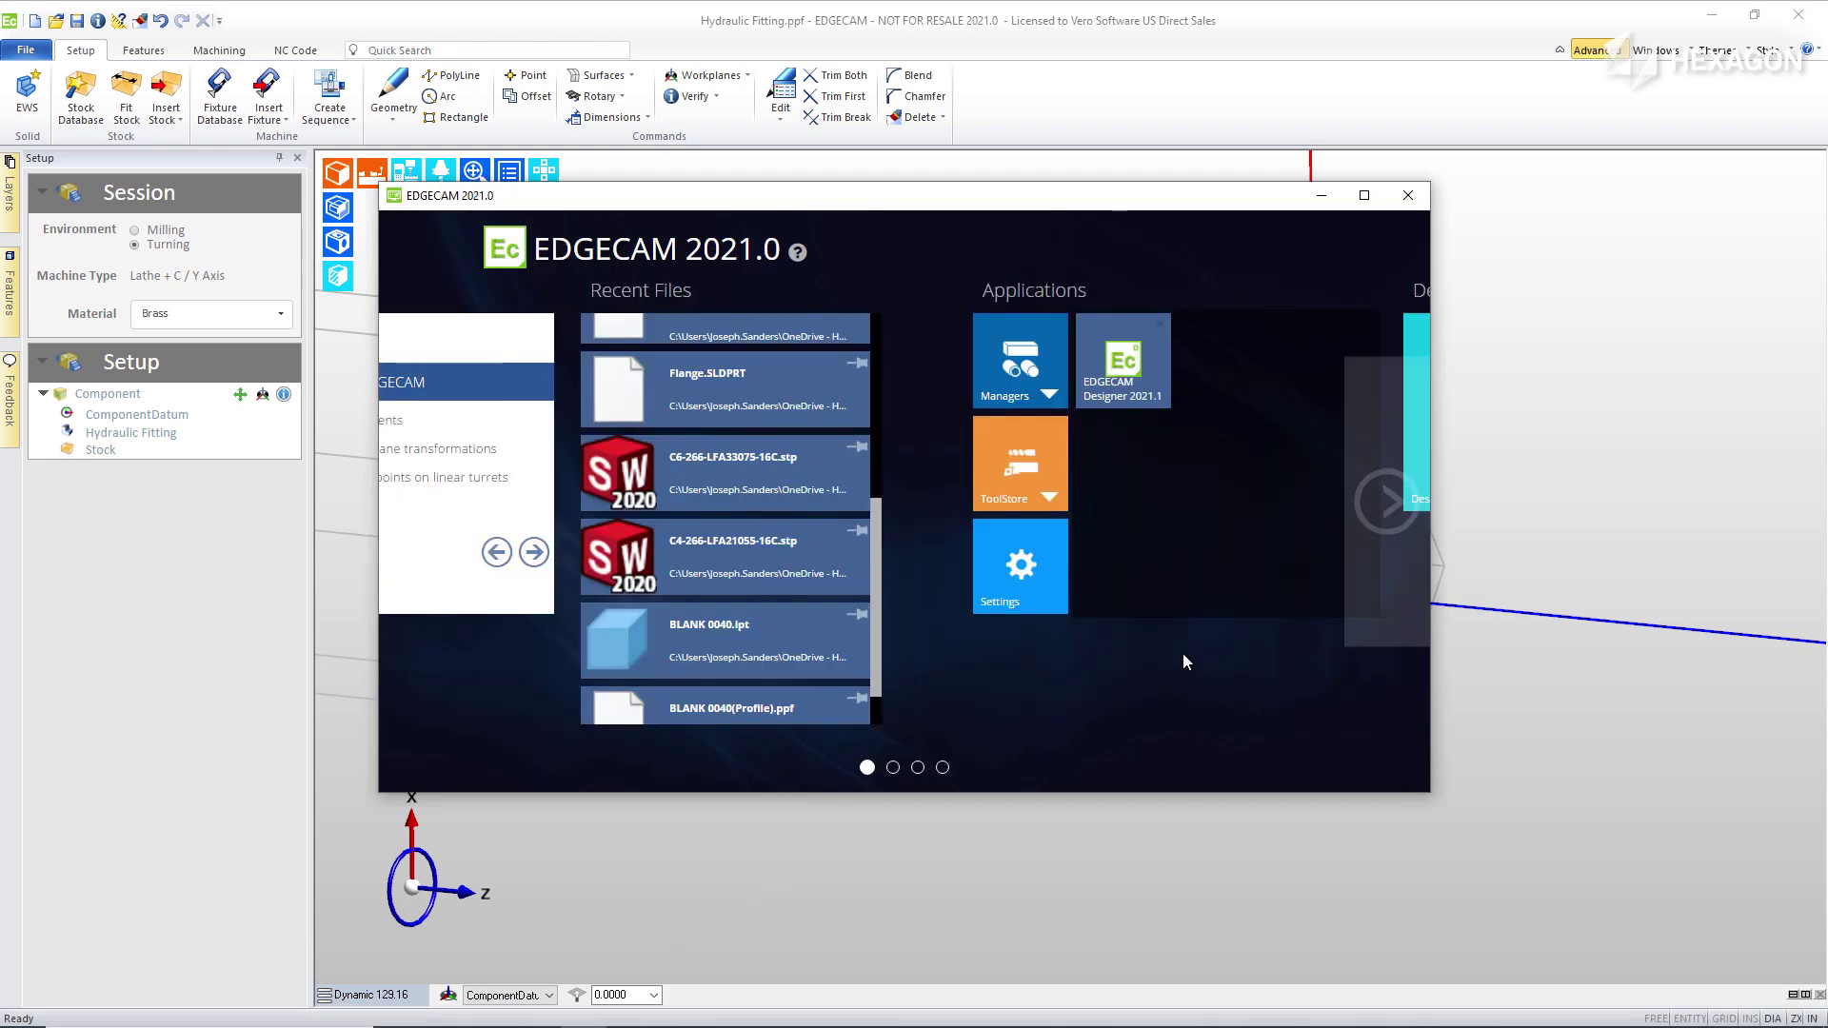
pyautogui.click(1050, 394)
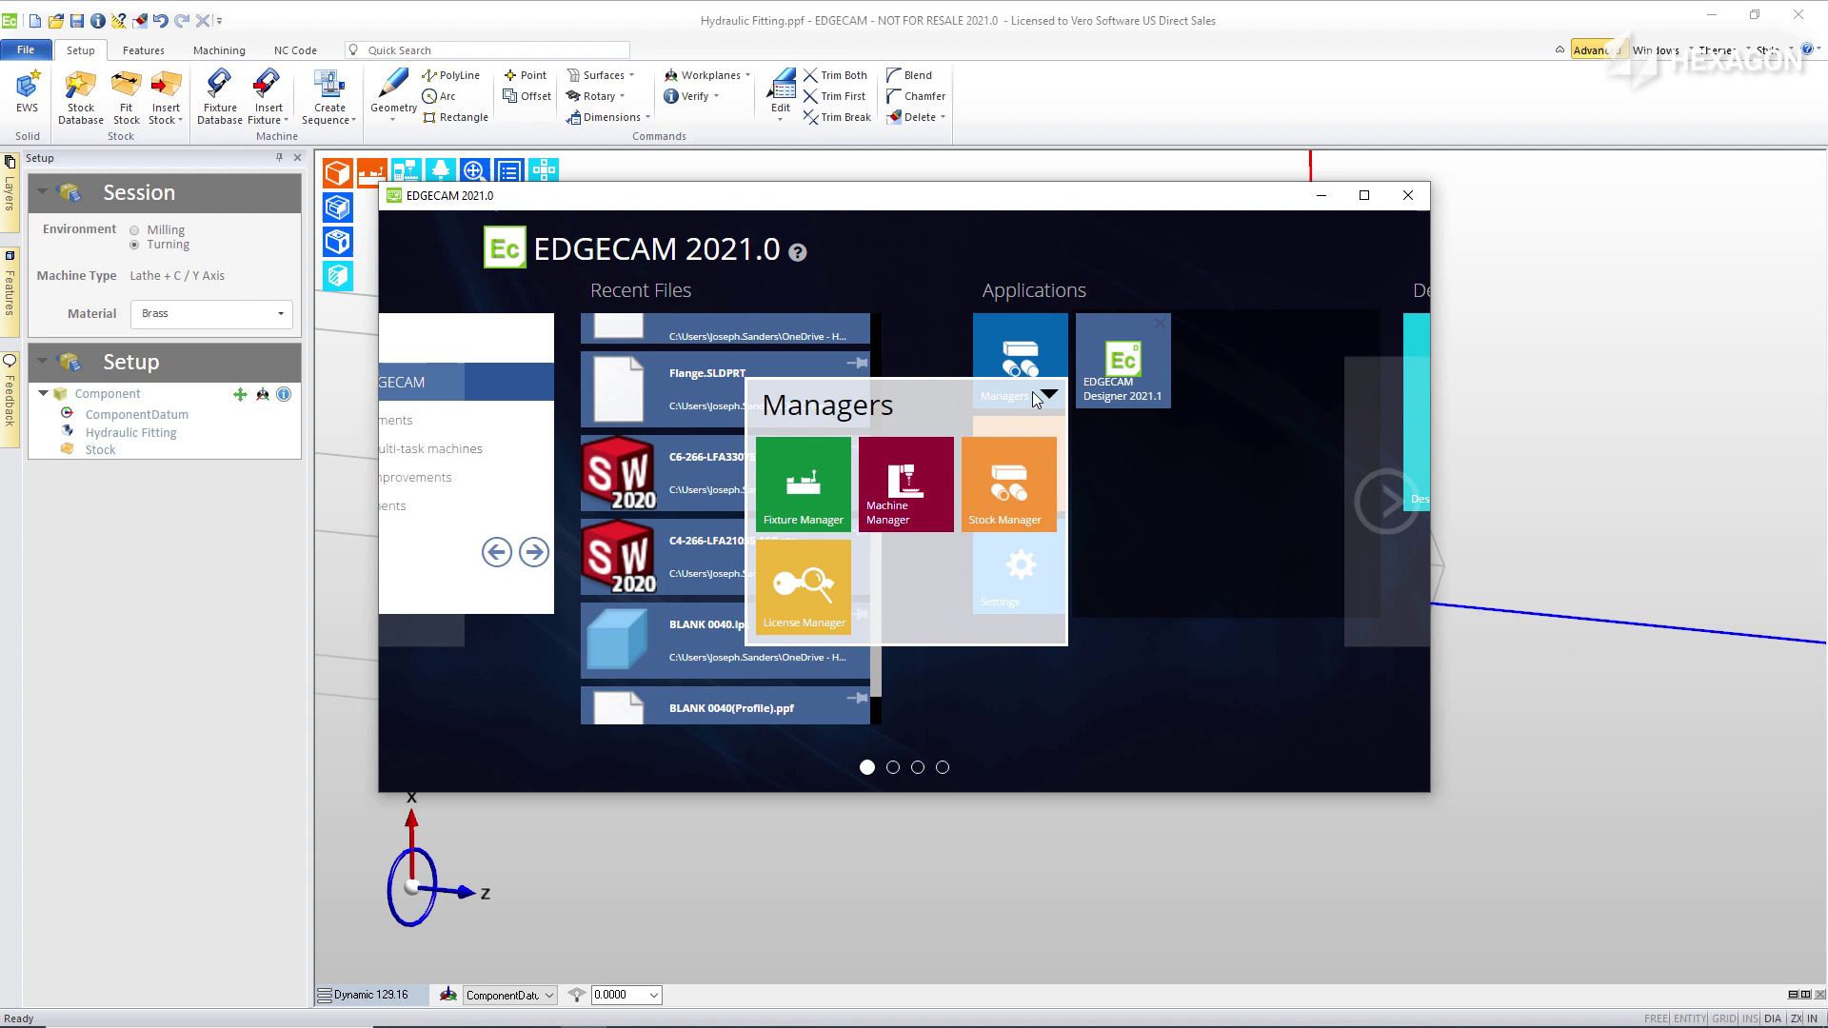
pyautogui.click(1017, 494)
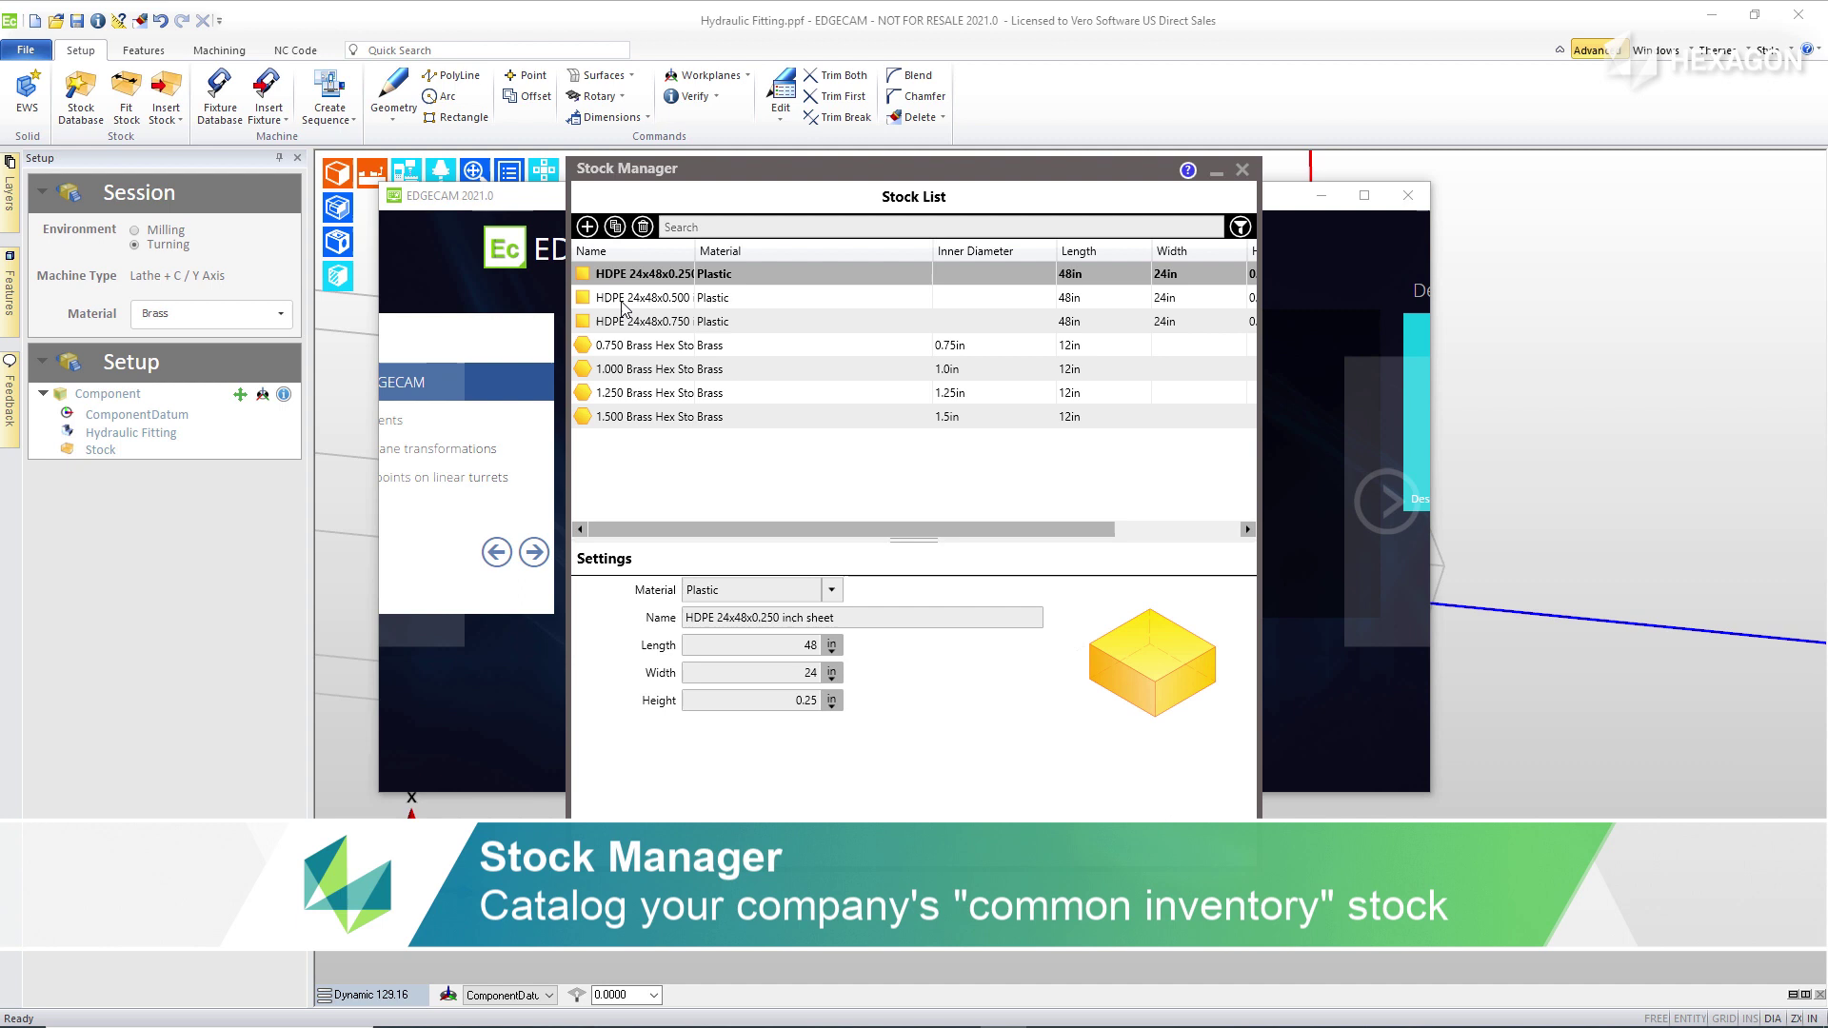
# Browse the new-stock shapes (cylinder, tube, block, hex bar, flange), then close the Stock Manager.
pyautogui.click(587, 228)
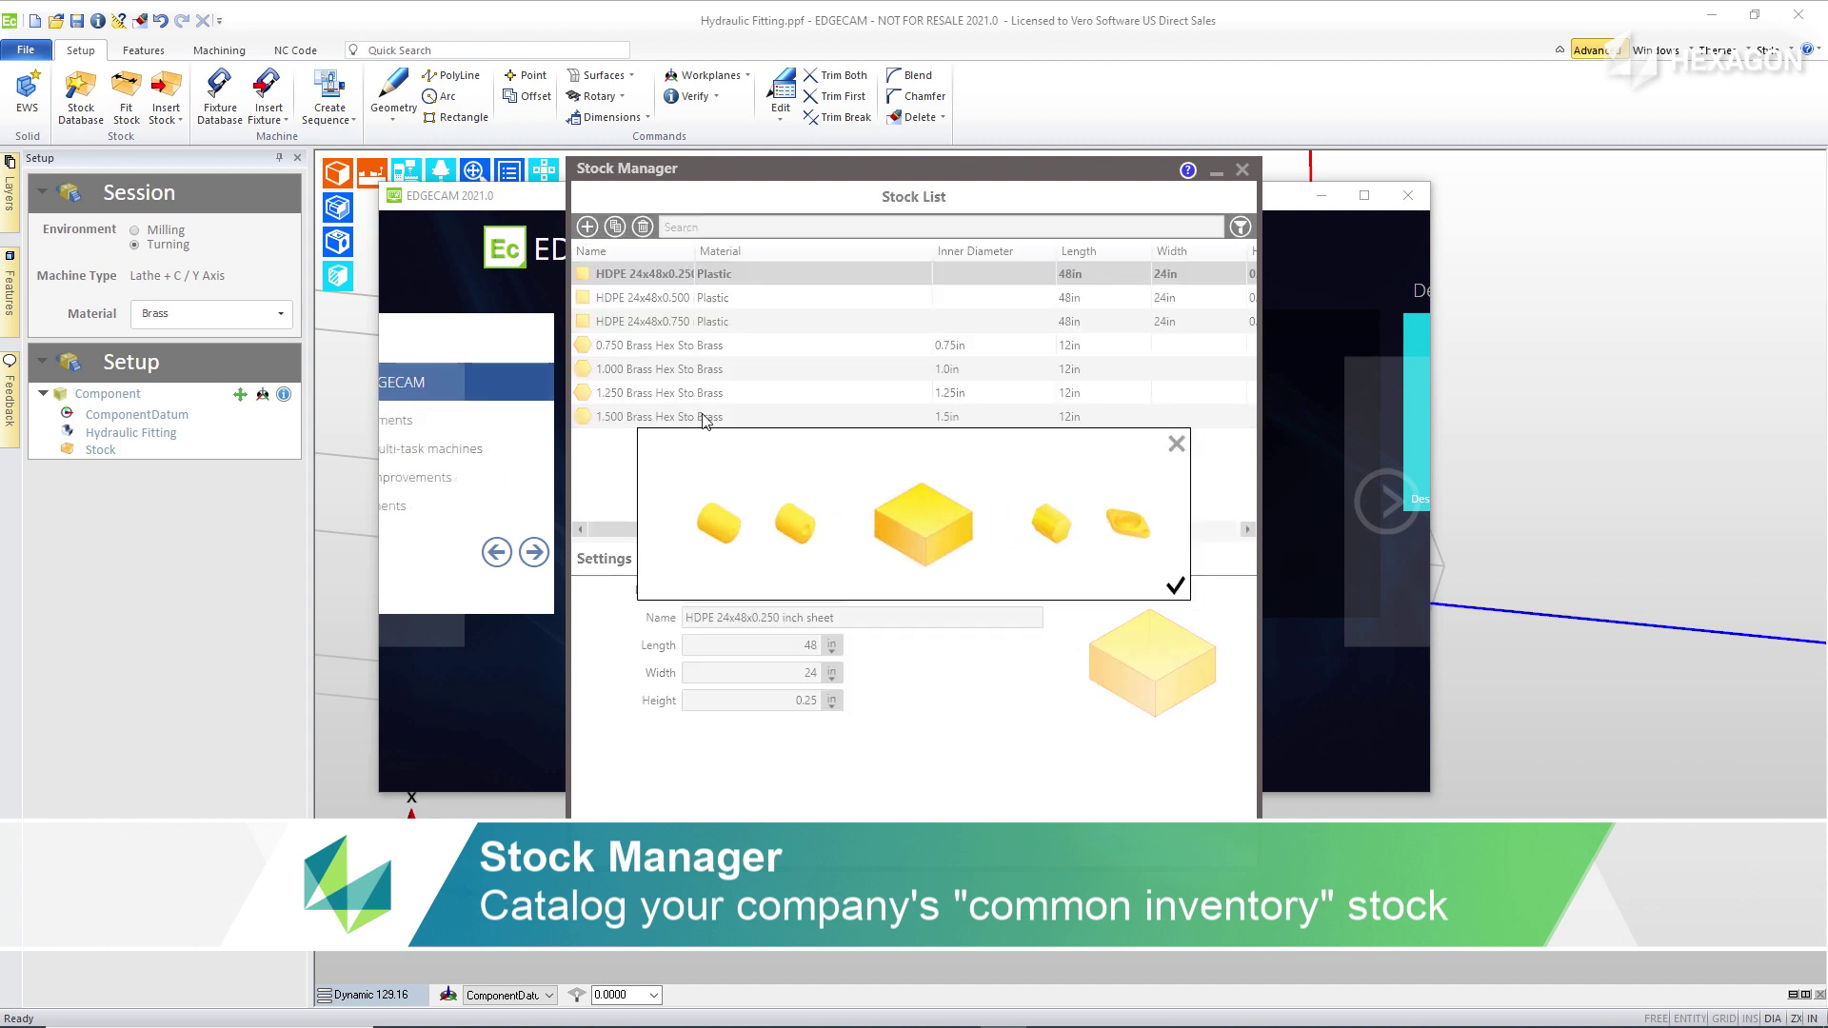
pyautogui.click(722, 530)
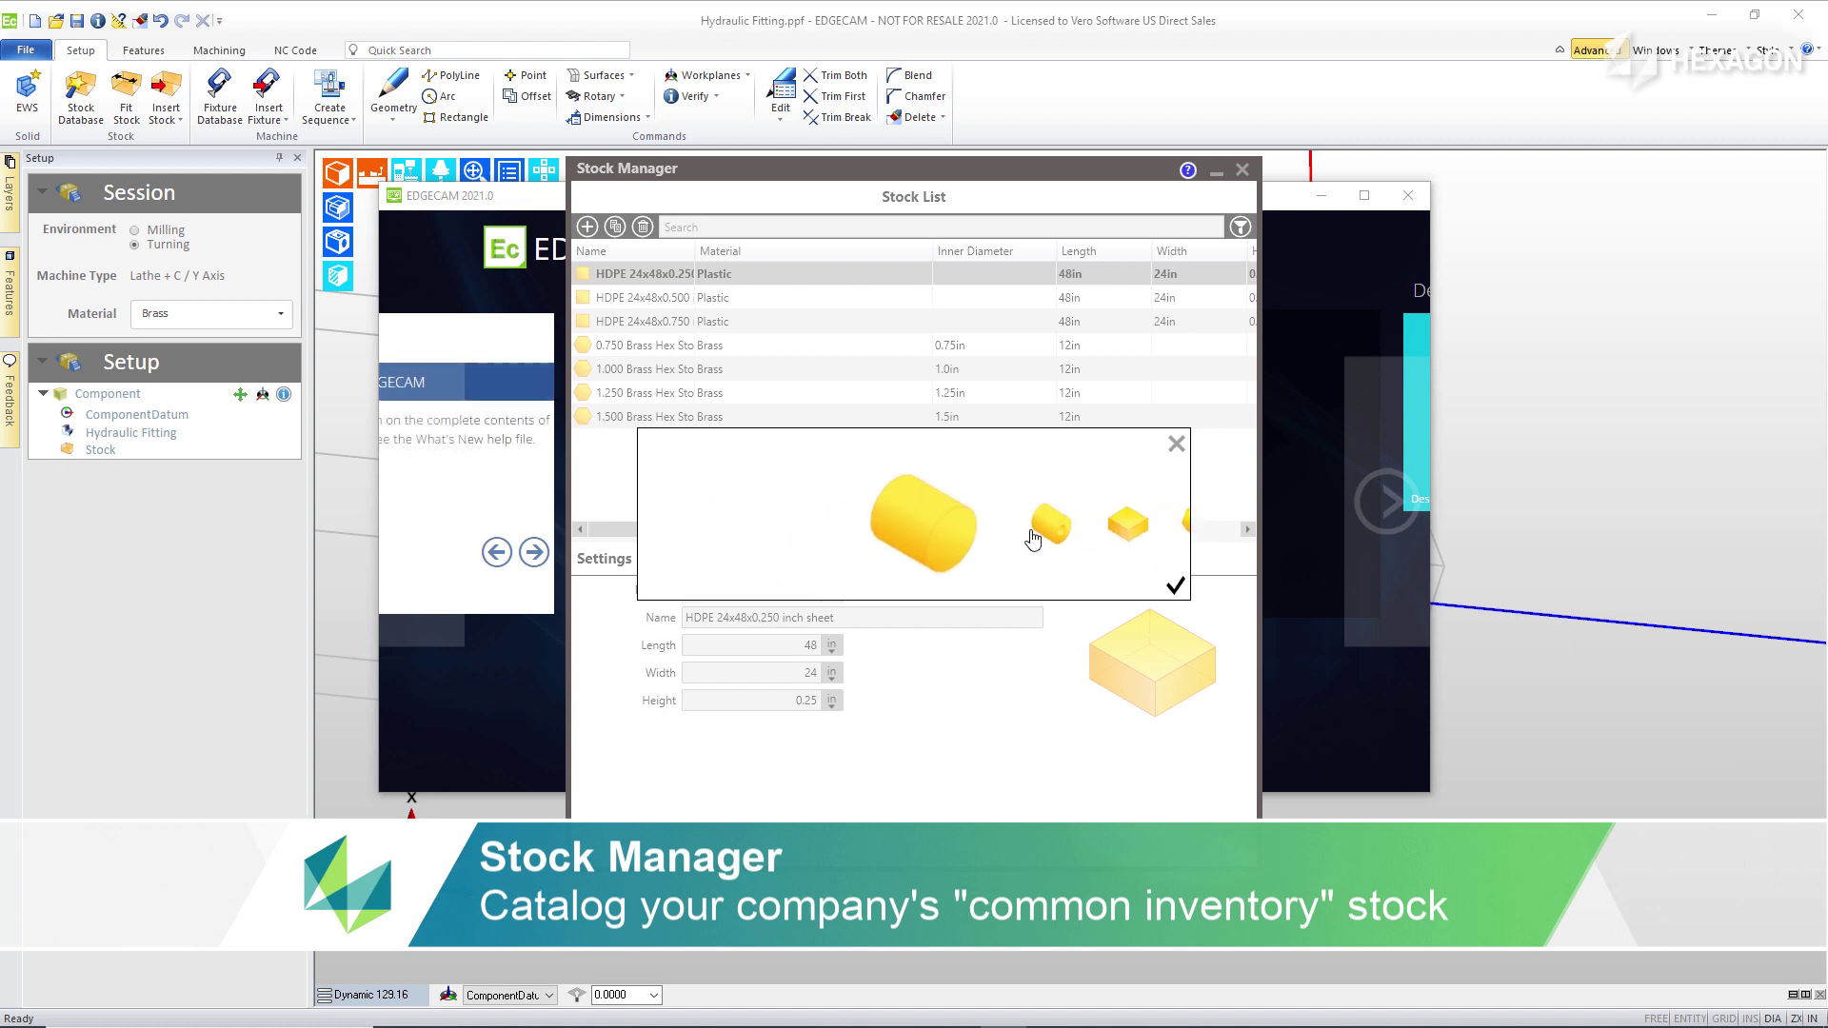
pyautogui.click(1054, 531)
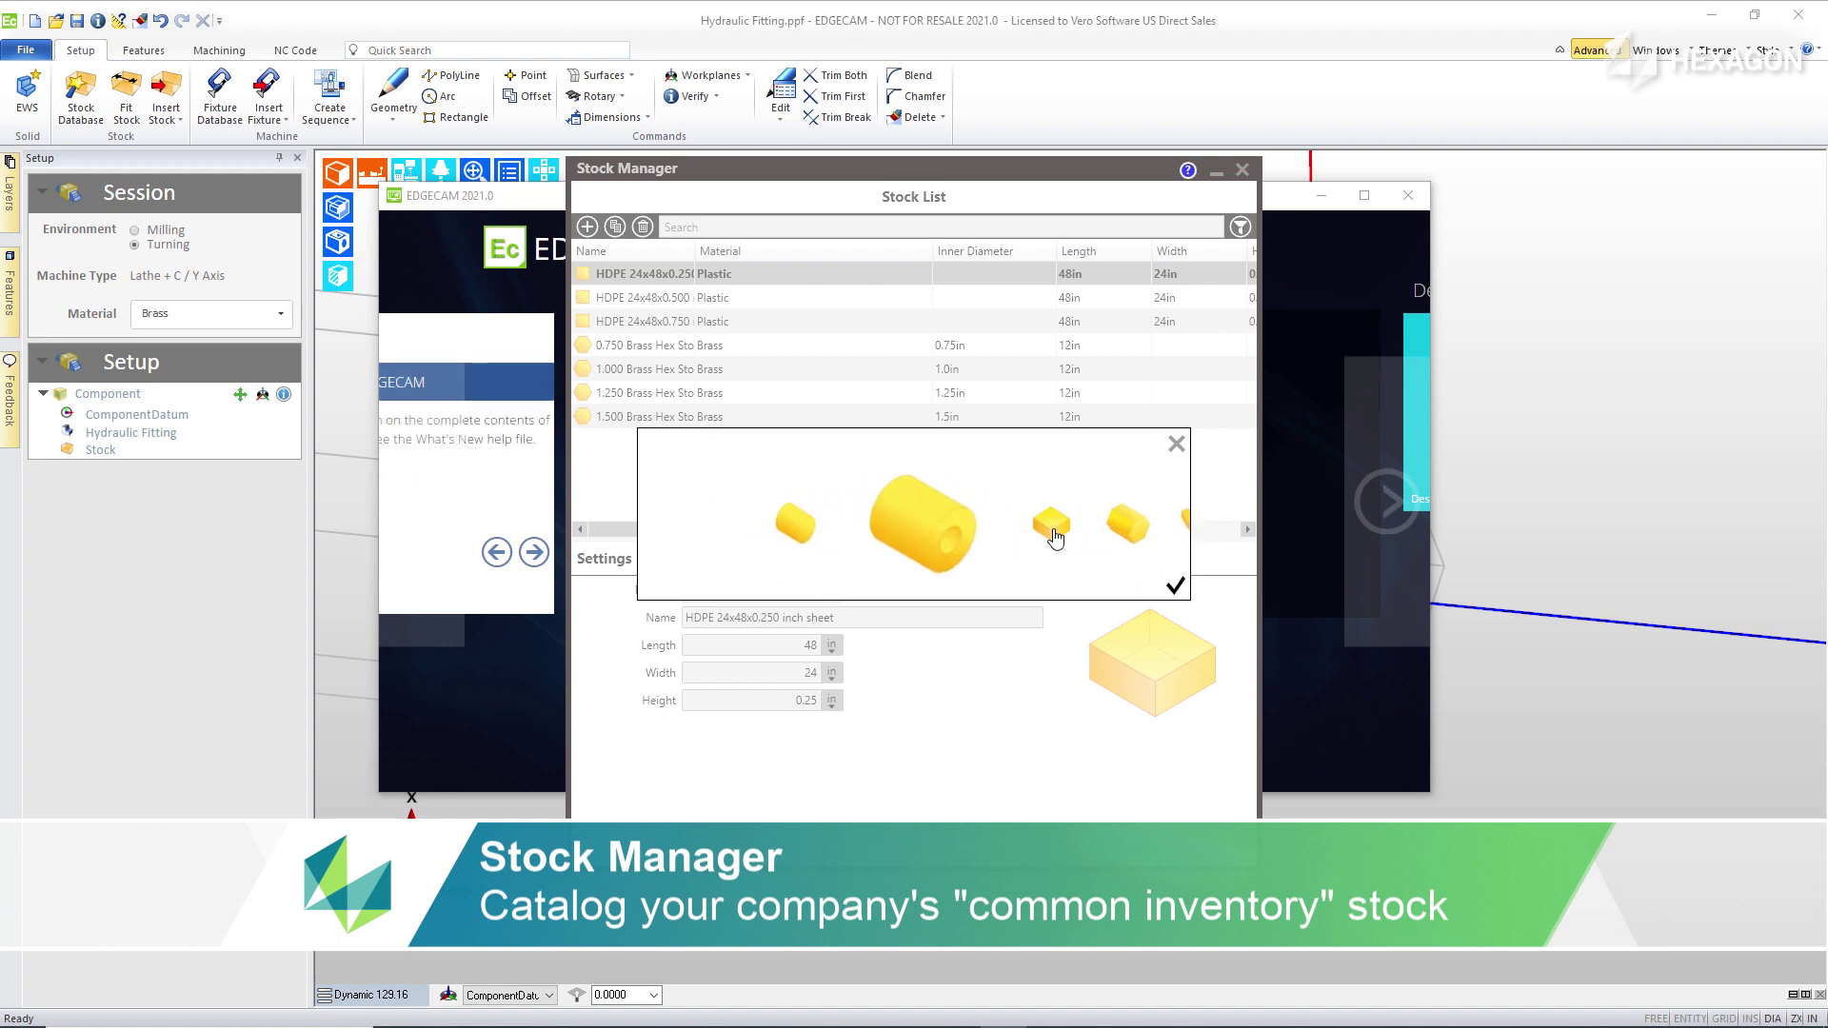
pyautogui.click(1054, 530)
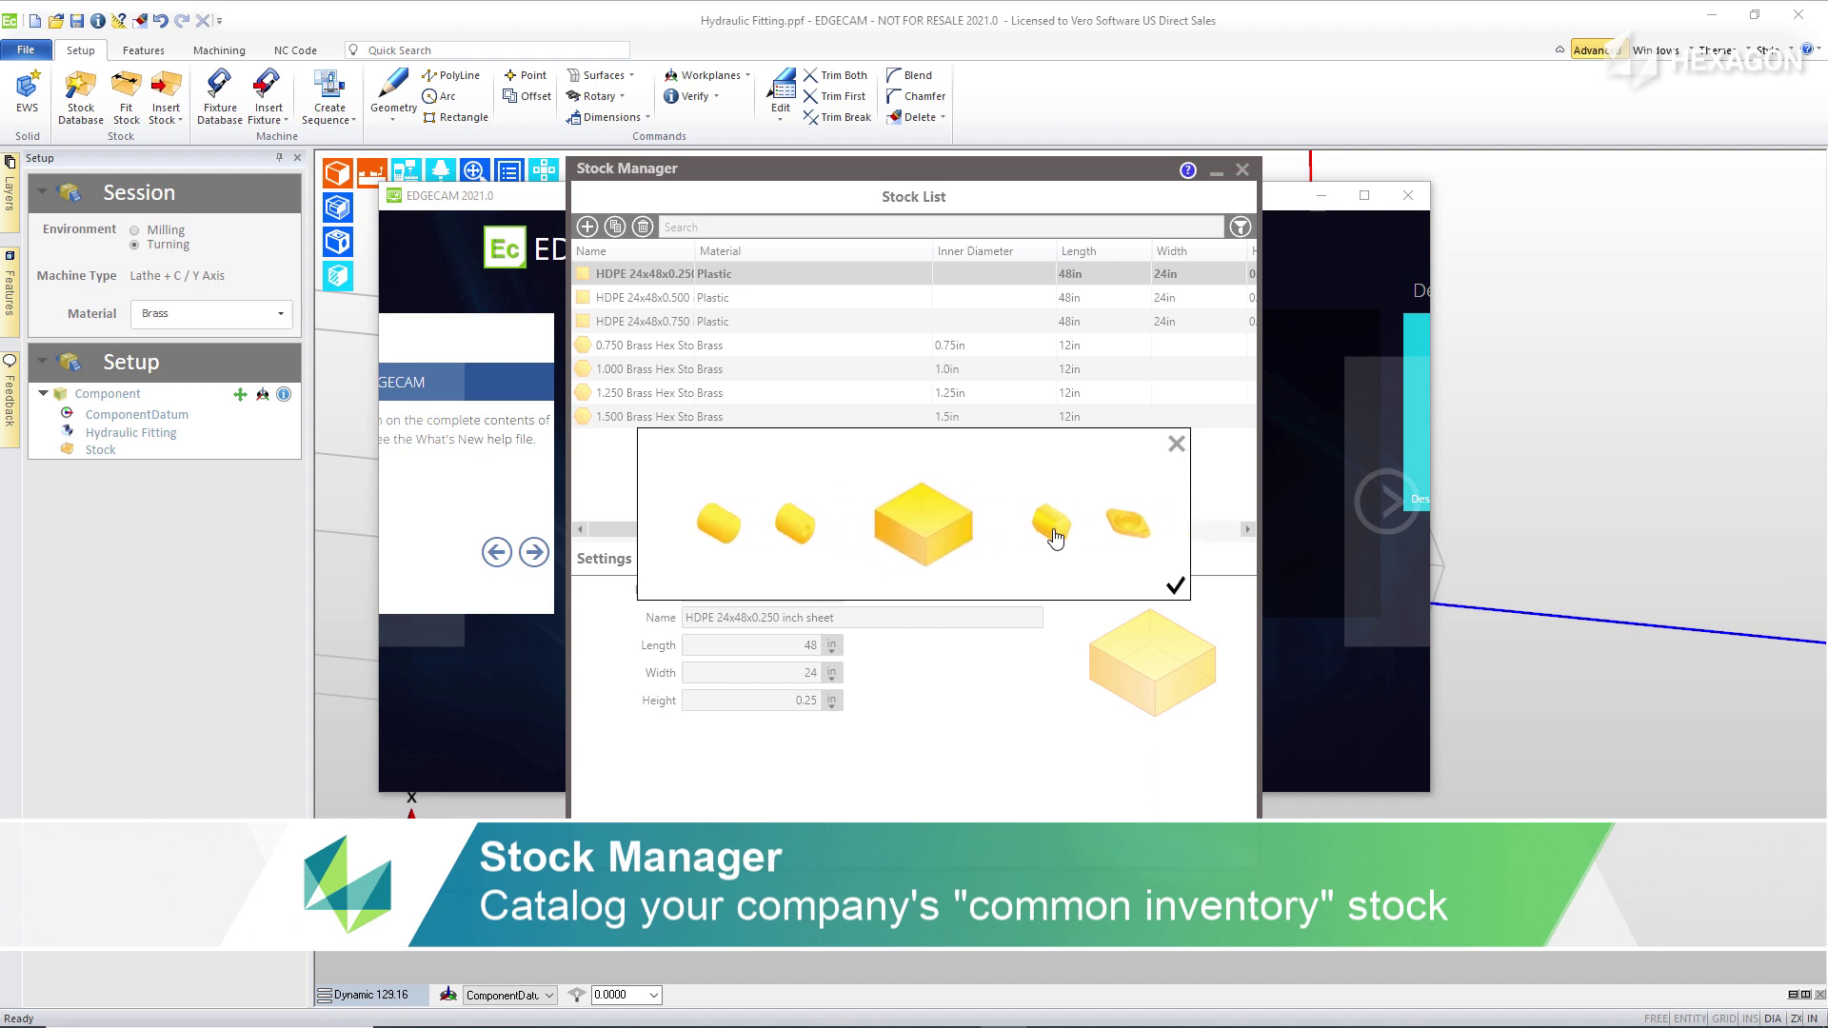
pyautogui.click(1053, 530)
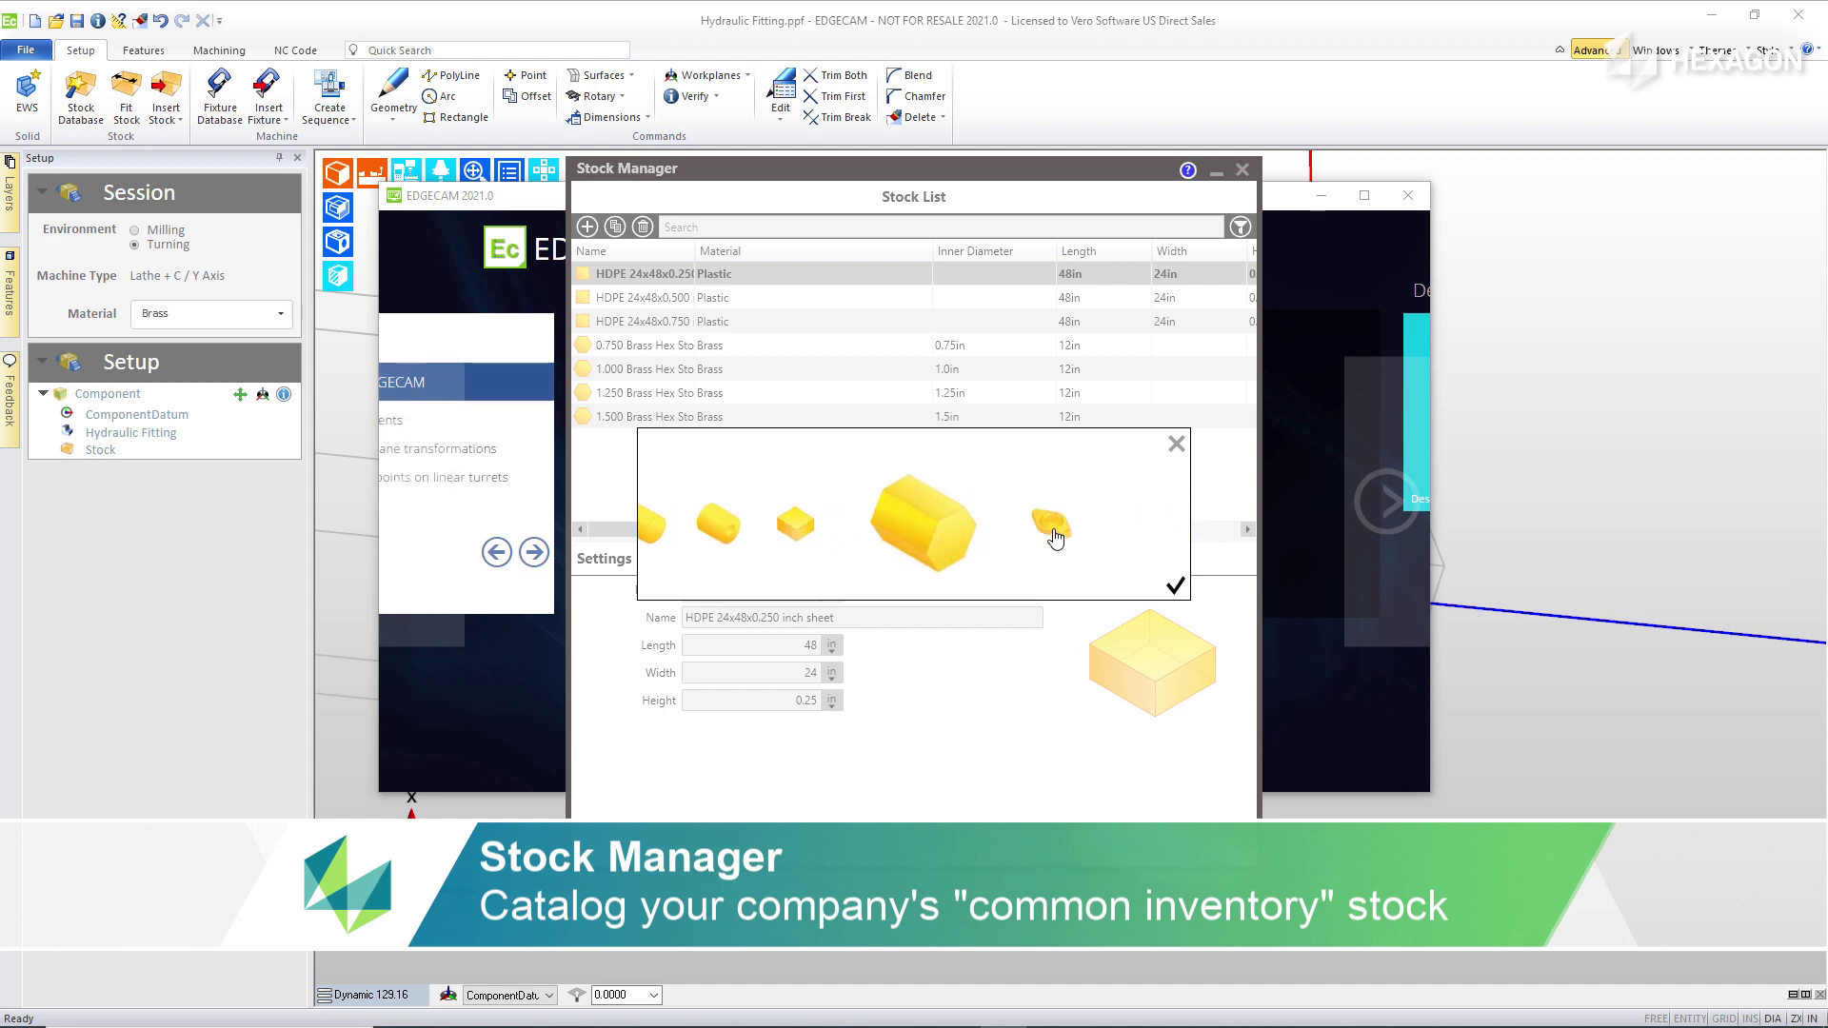
pyautogui.click(1054, 531)
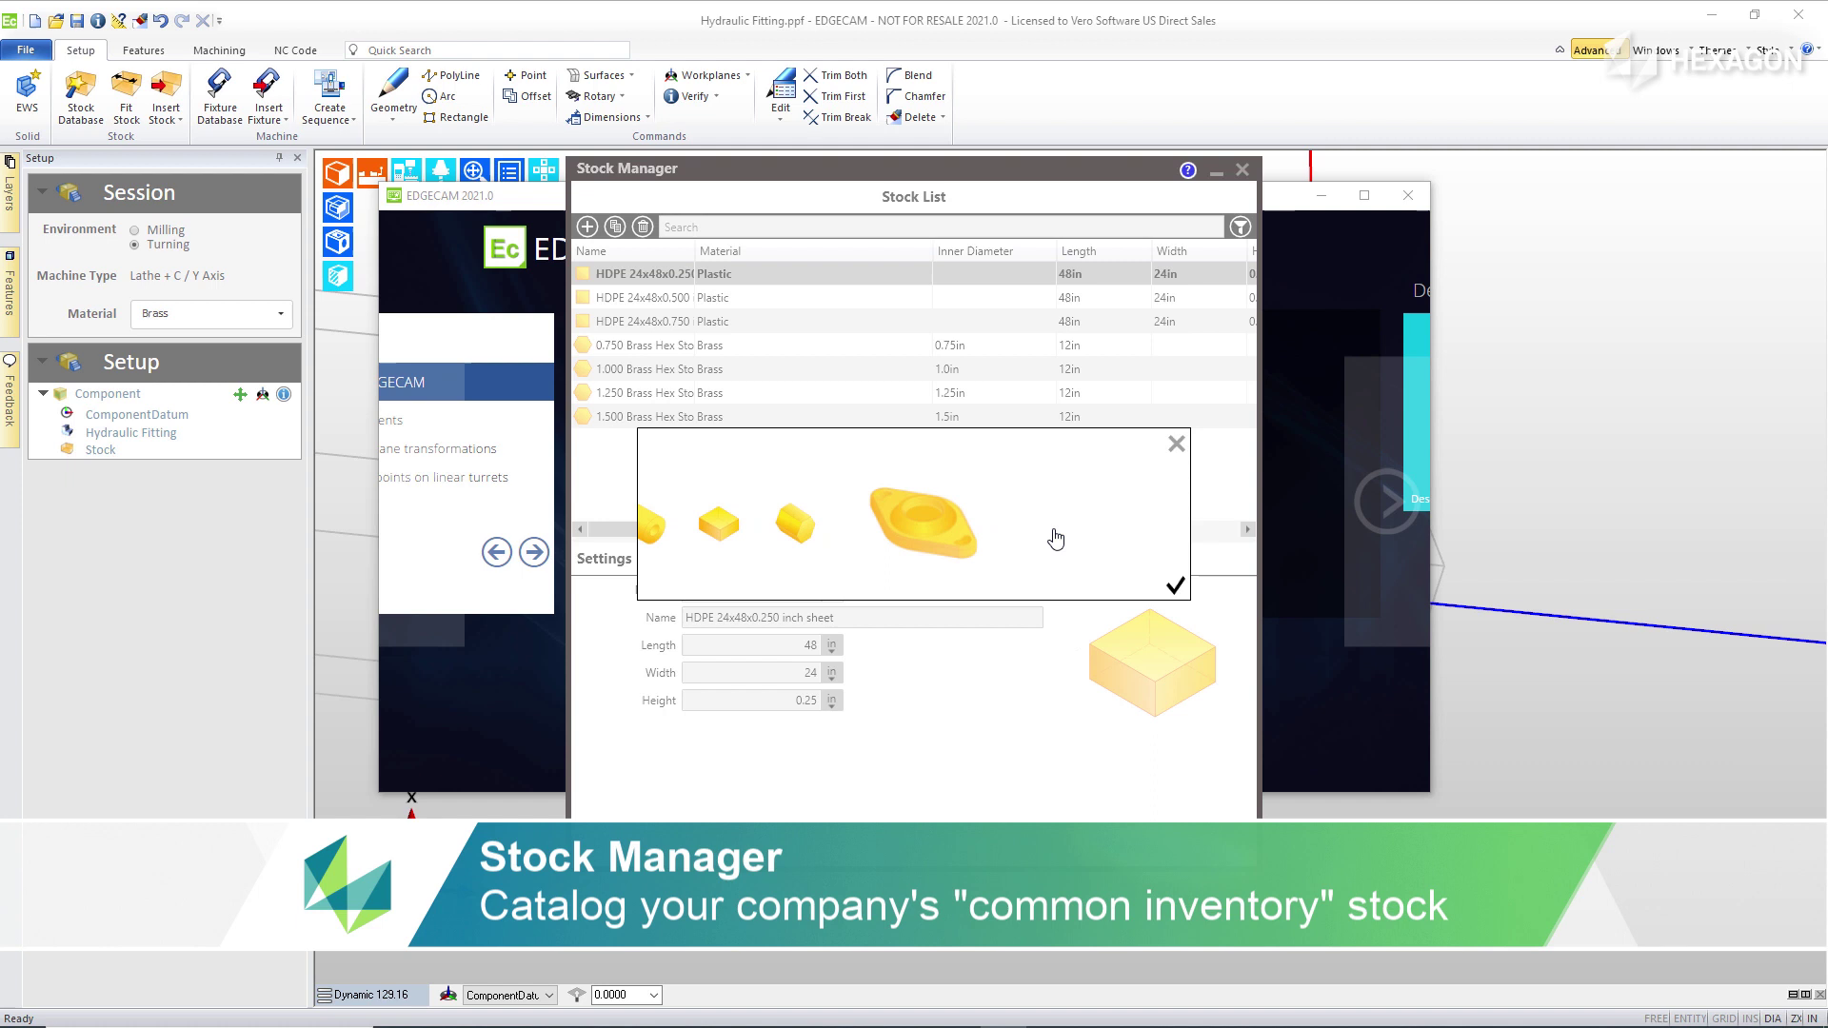
pyautogui.click(1177, 444)
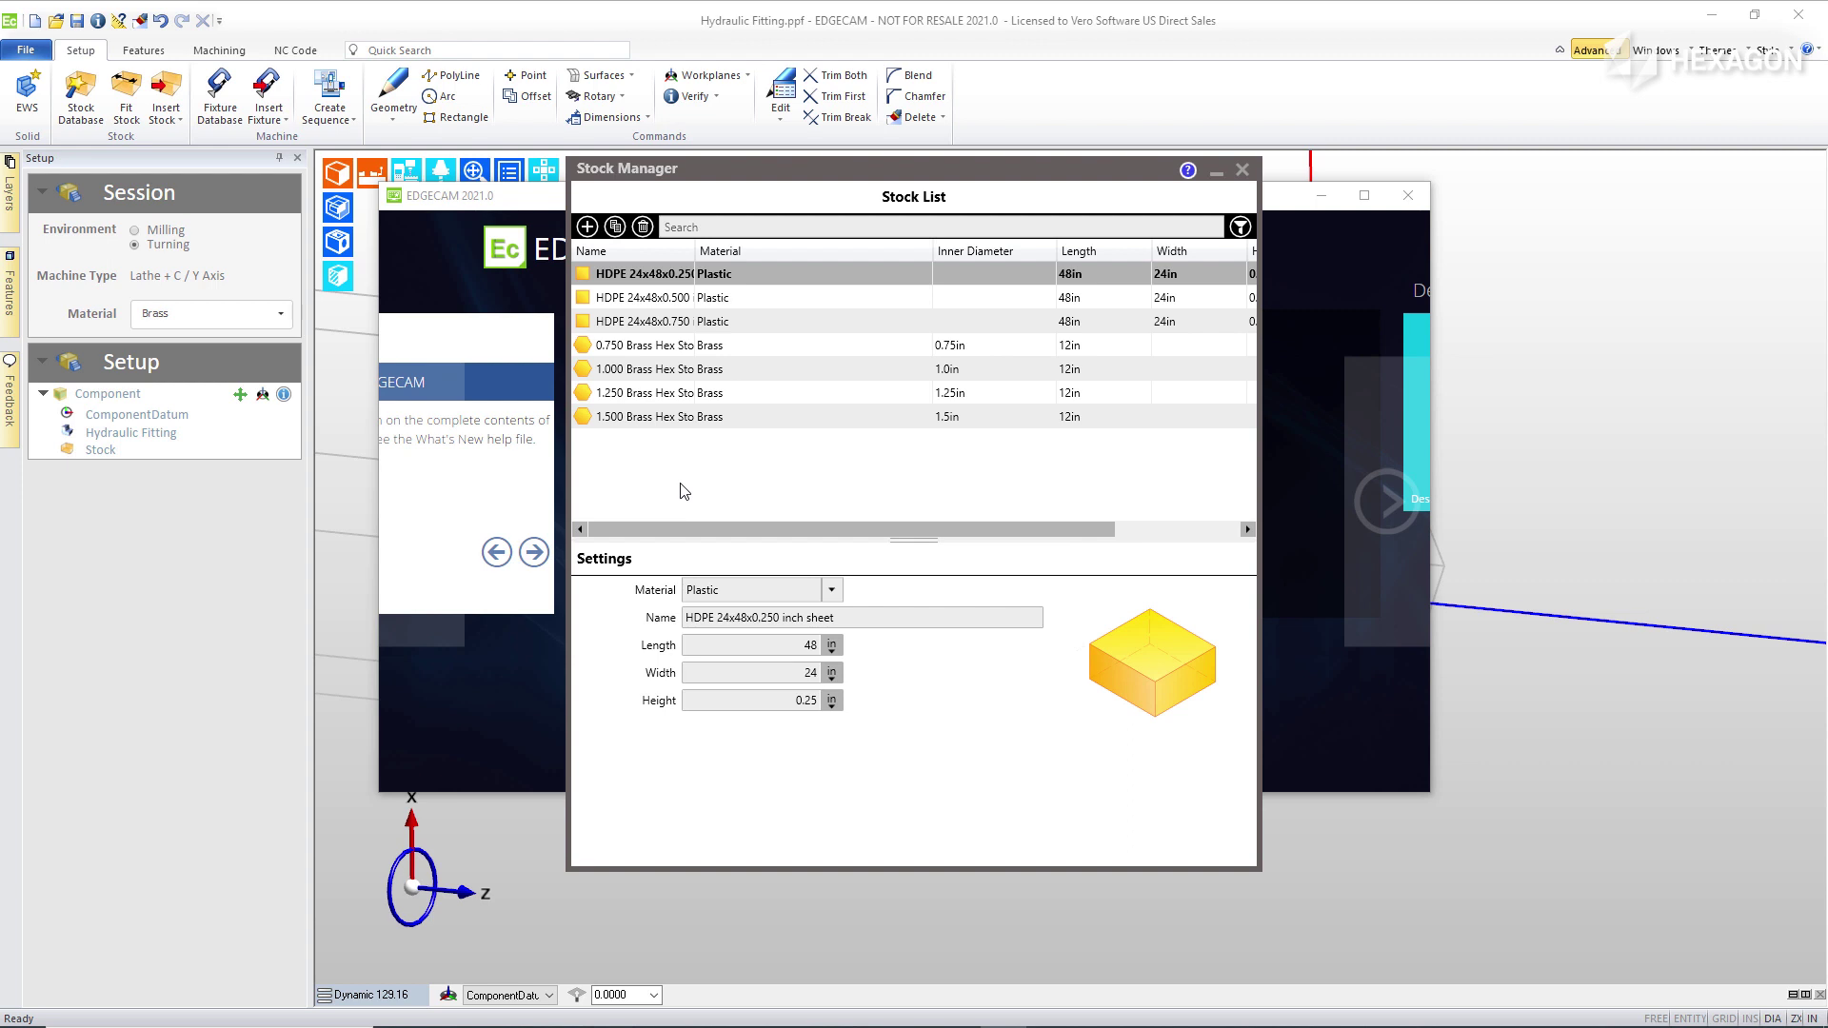
pyautogui.click(1243, 172)
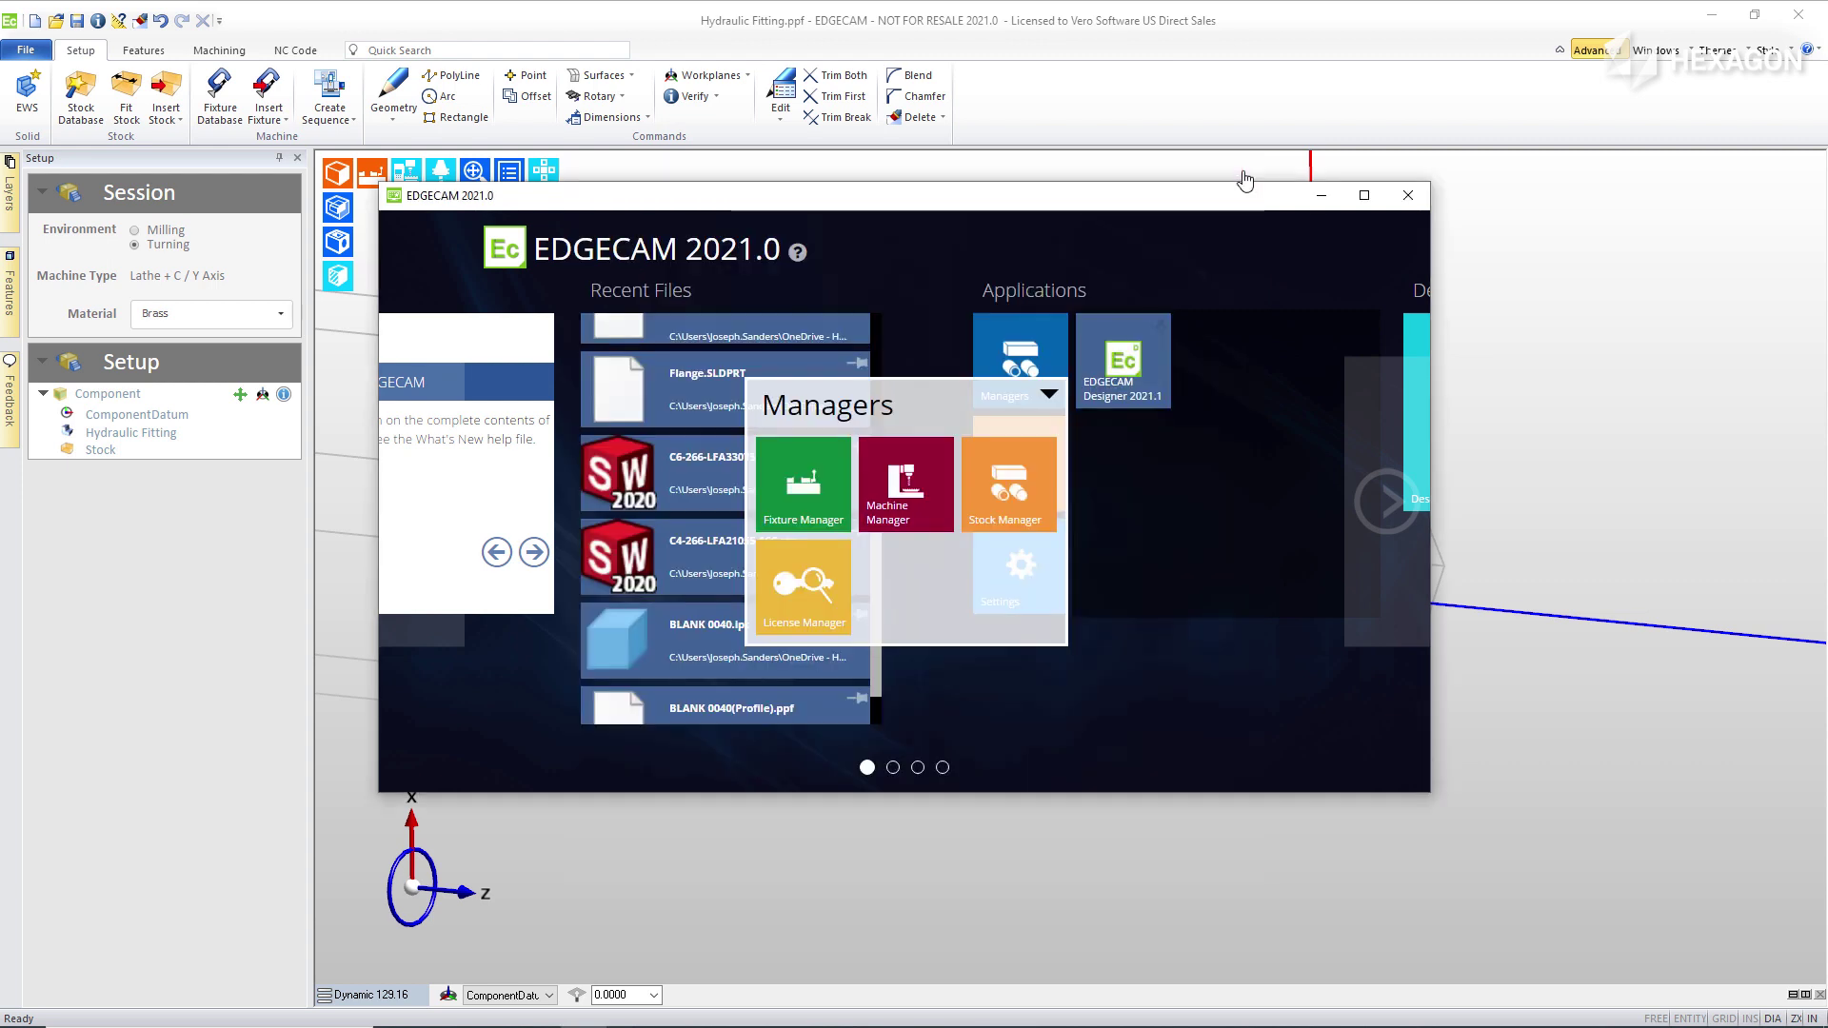
# Open Flange.SLDPRT from the Turn VCS\Flange folder, discarding the hydraulic fitting's unsaved changes.
pyautogui.click(55, 20)
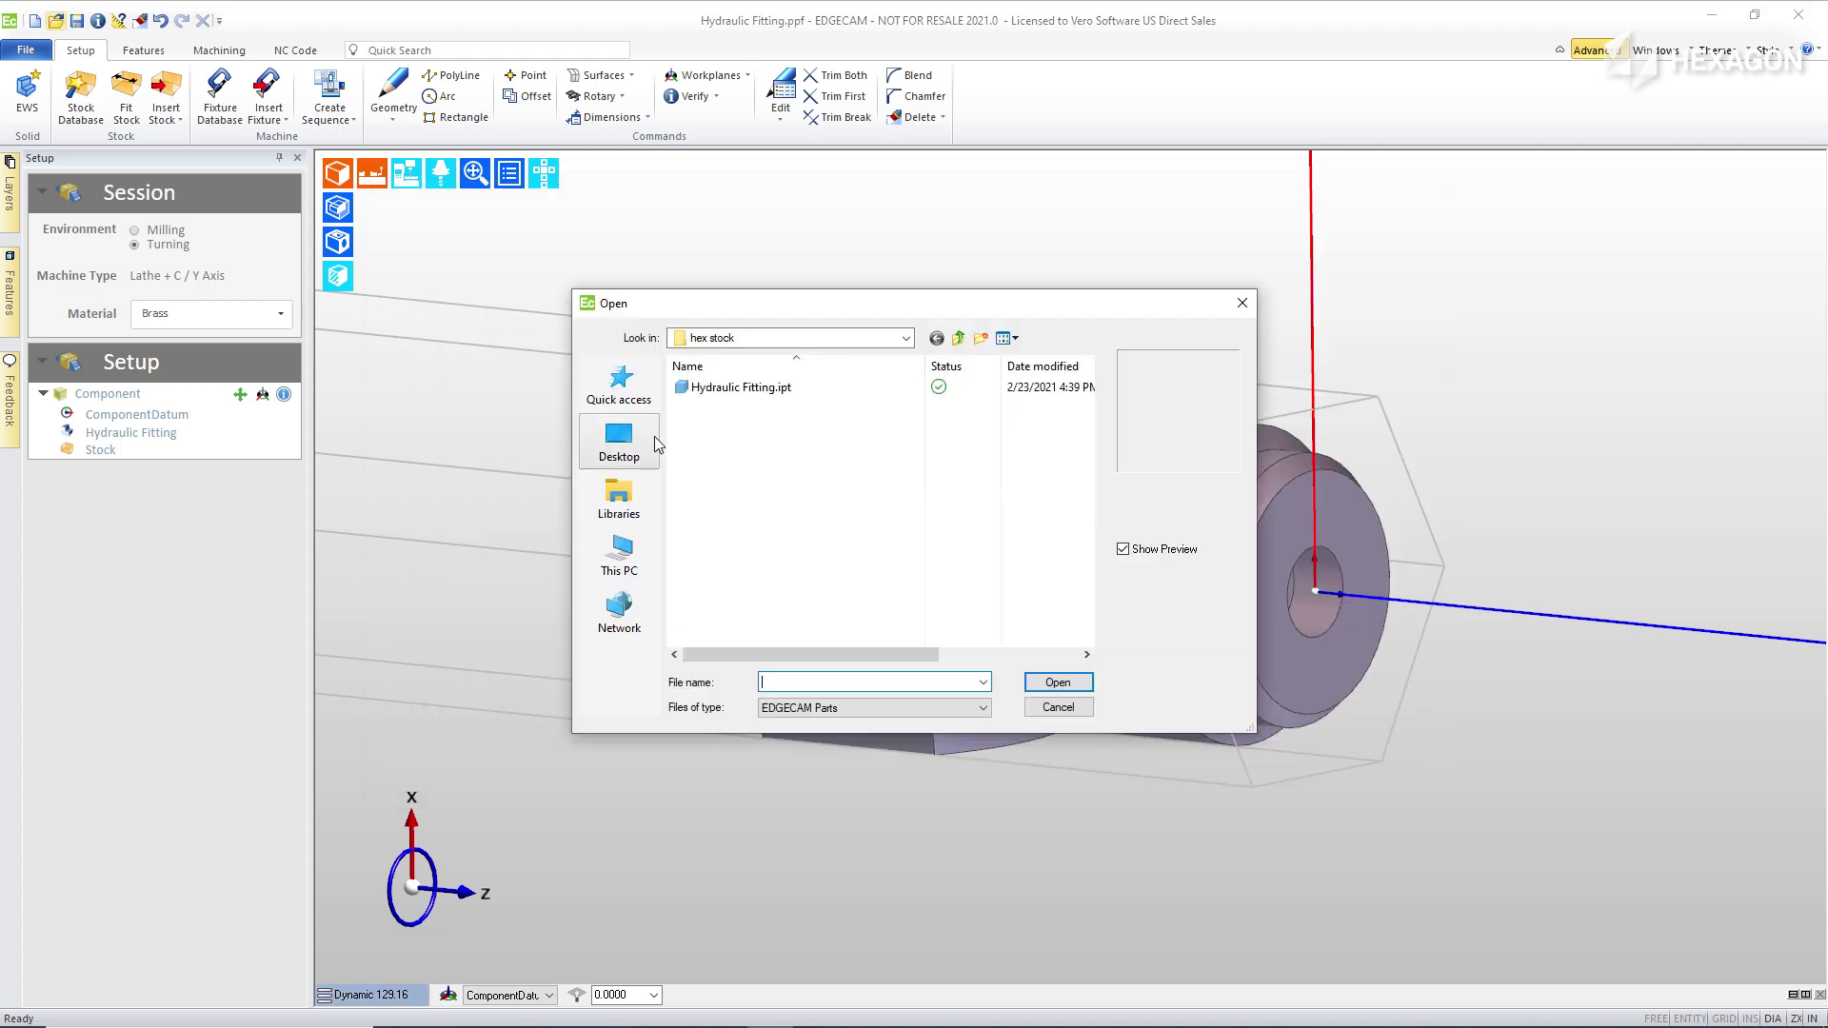
pyautogui.click(958, 338)
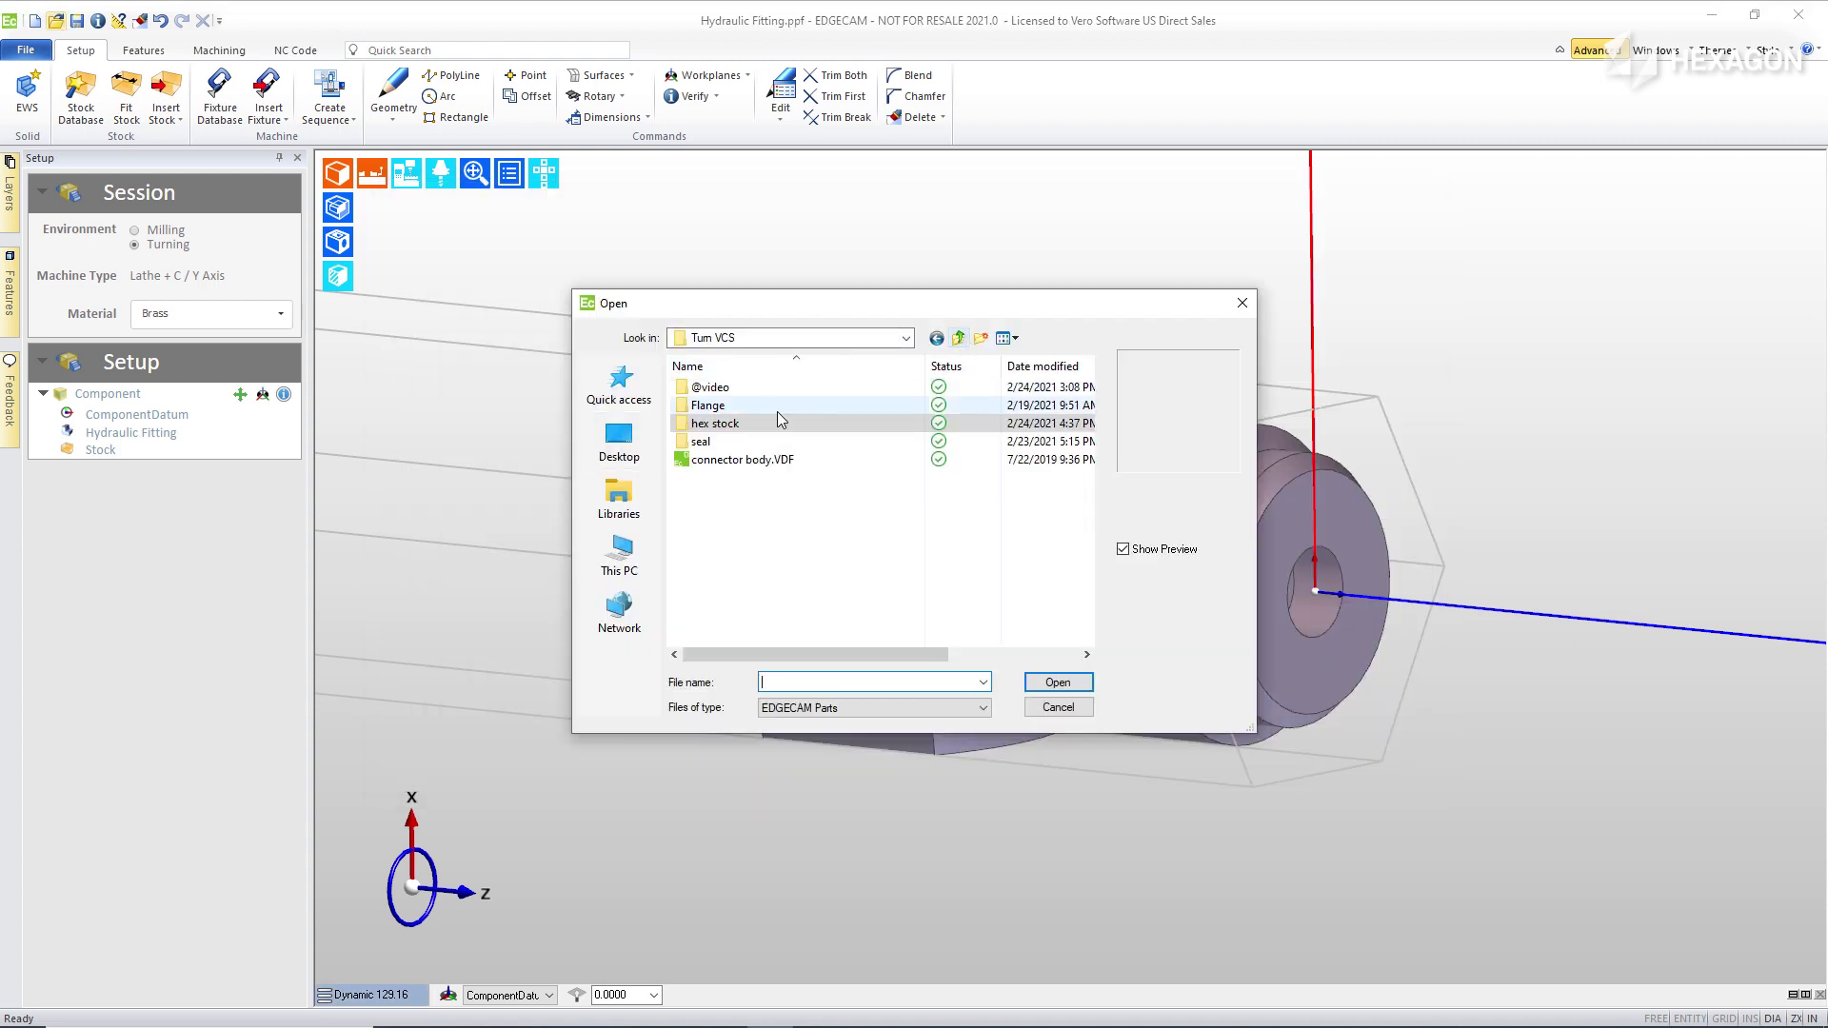
pyautogui.doubleClick(708, 408)
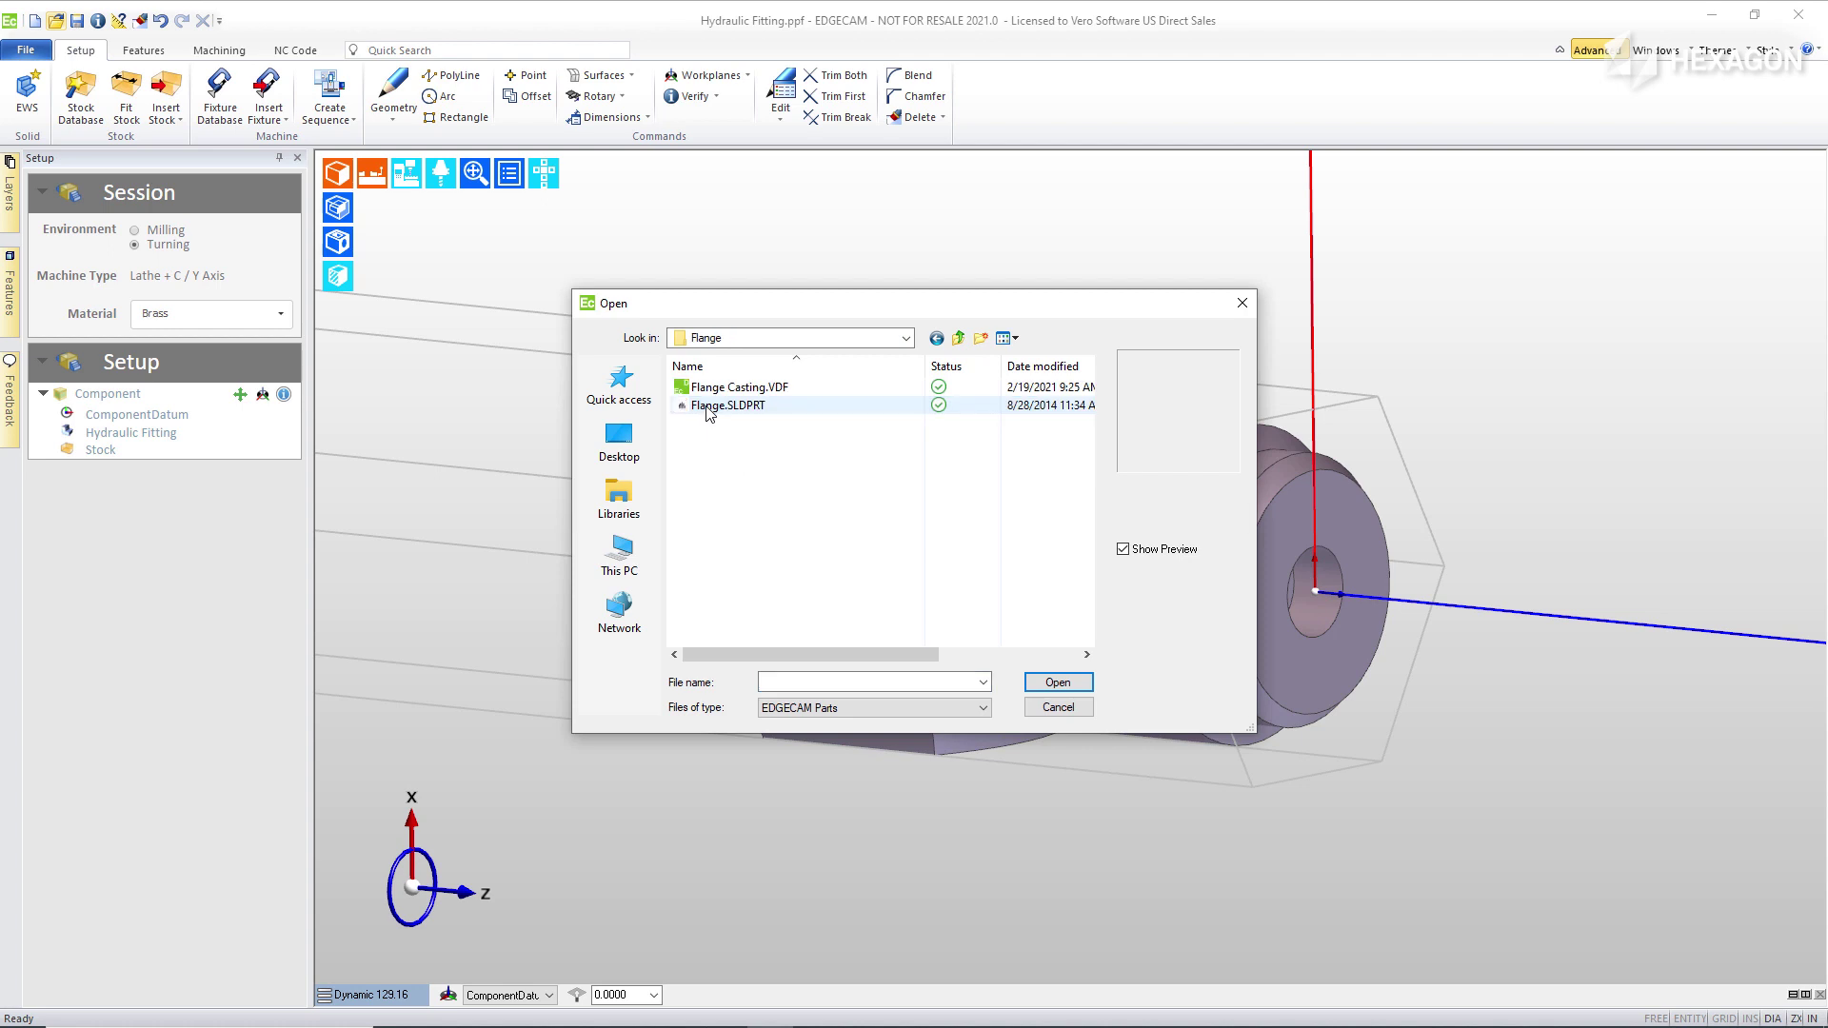
pyautogui.doubleClick(721, 406)
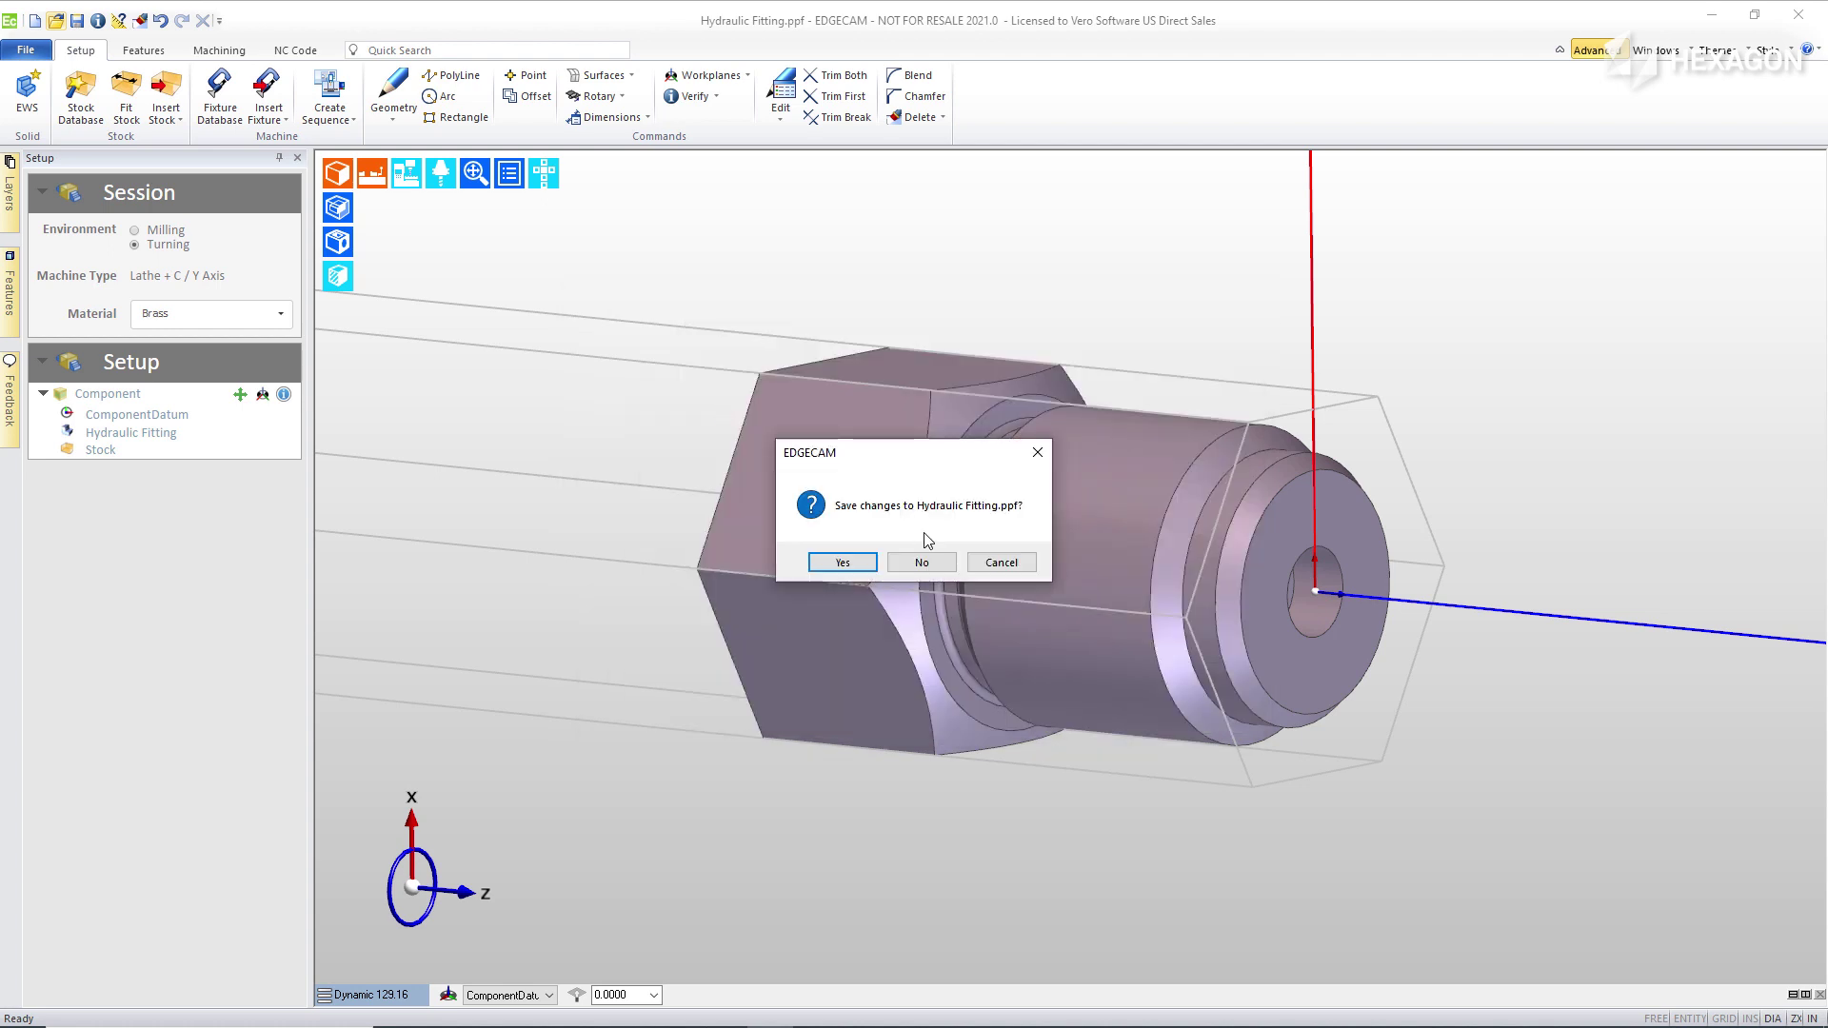
pyautogui.click(921, 563)
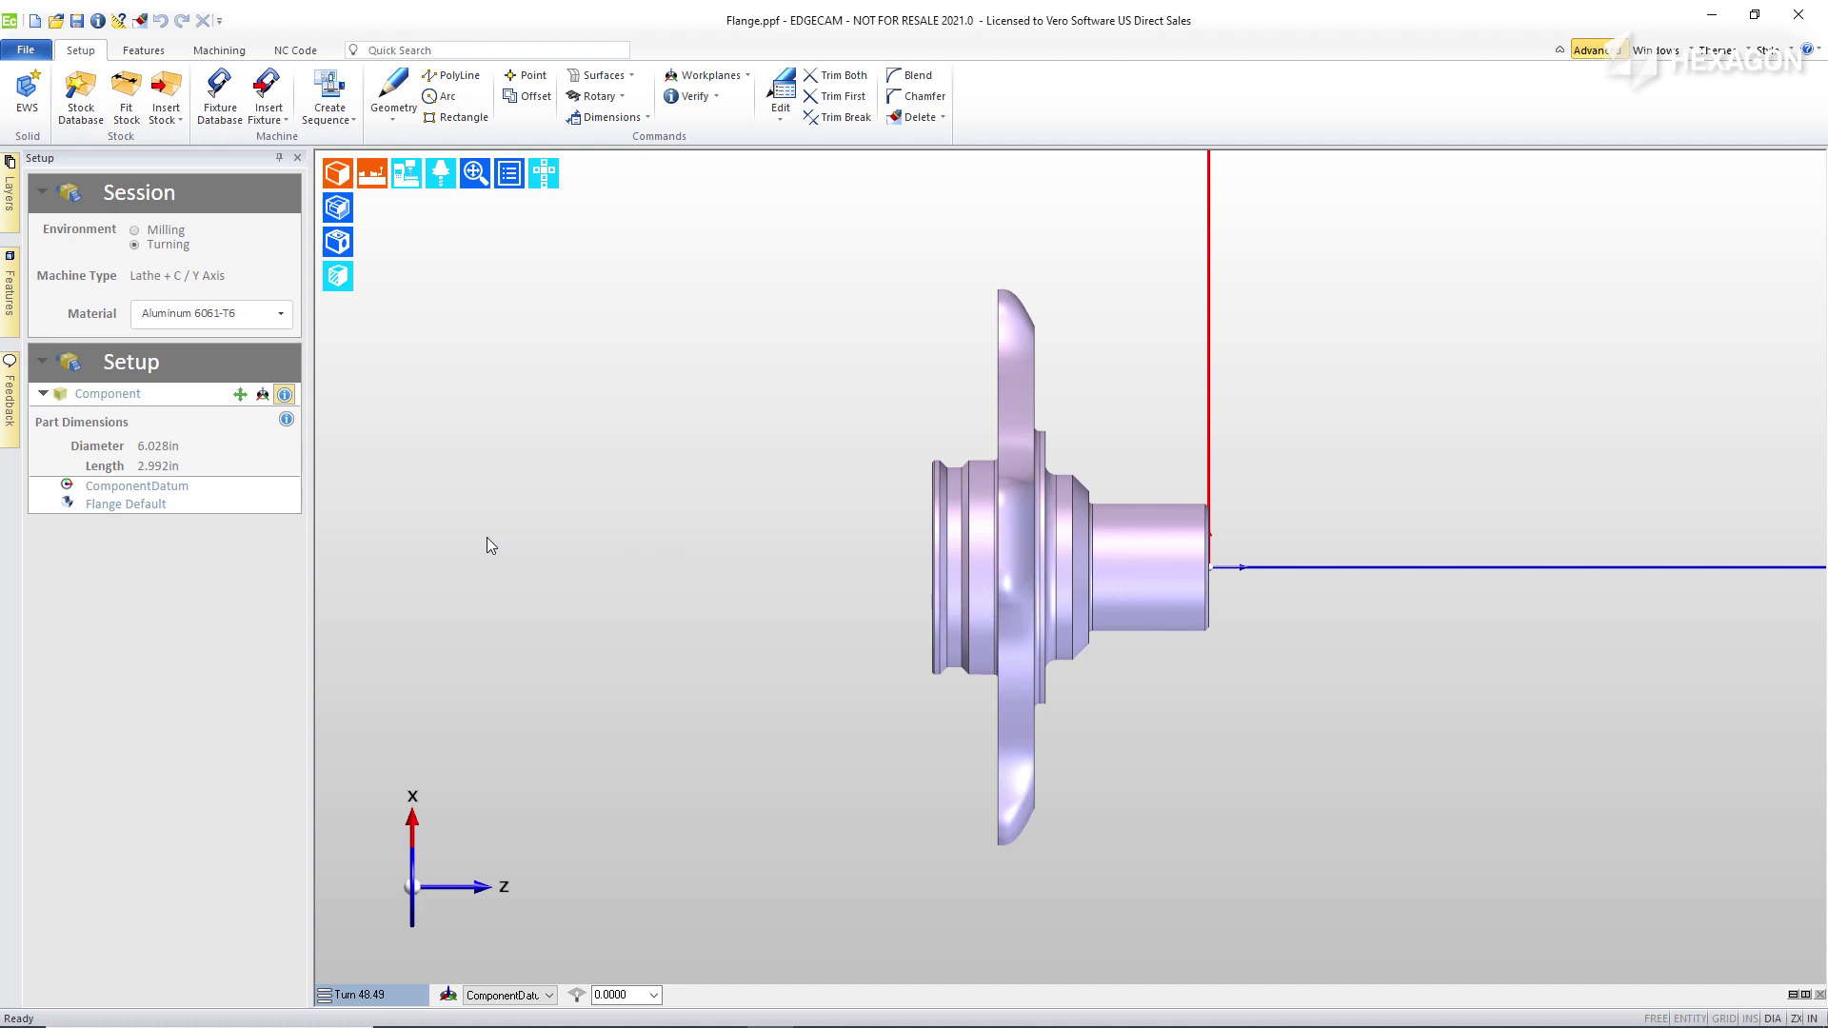
# Flip the flange end-for-end so its hub points left, checking it in the axial view.
pyautogui.click(240, 394)
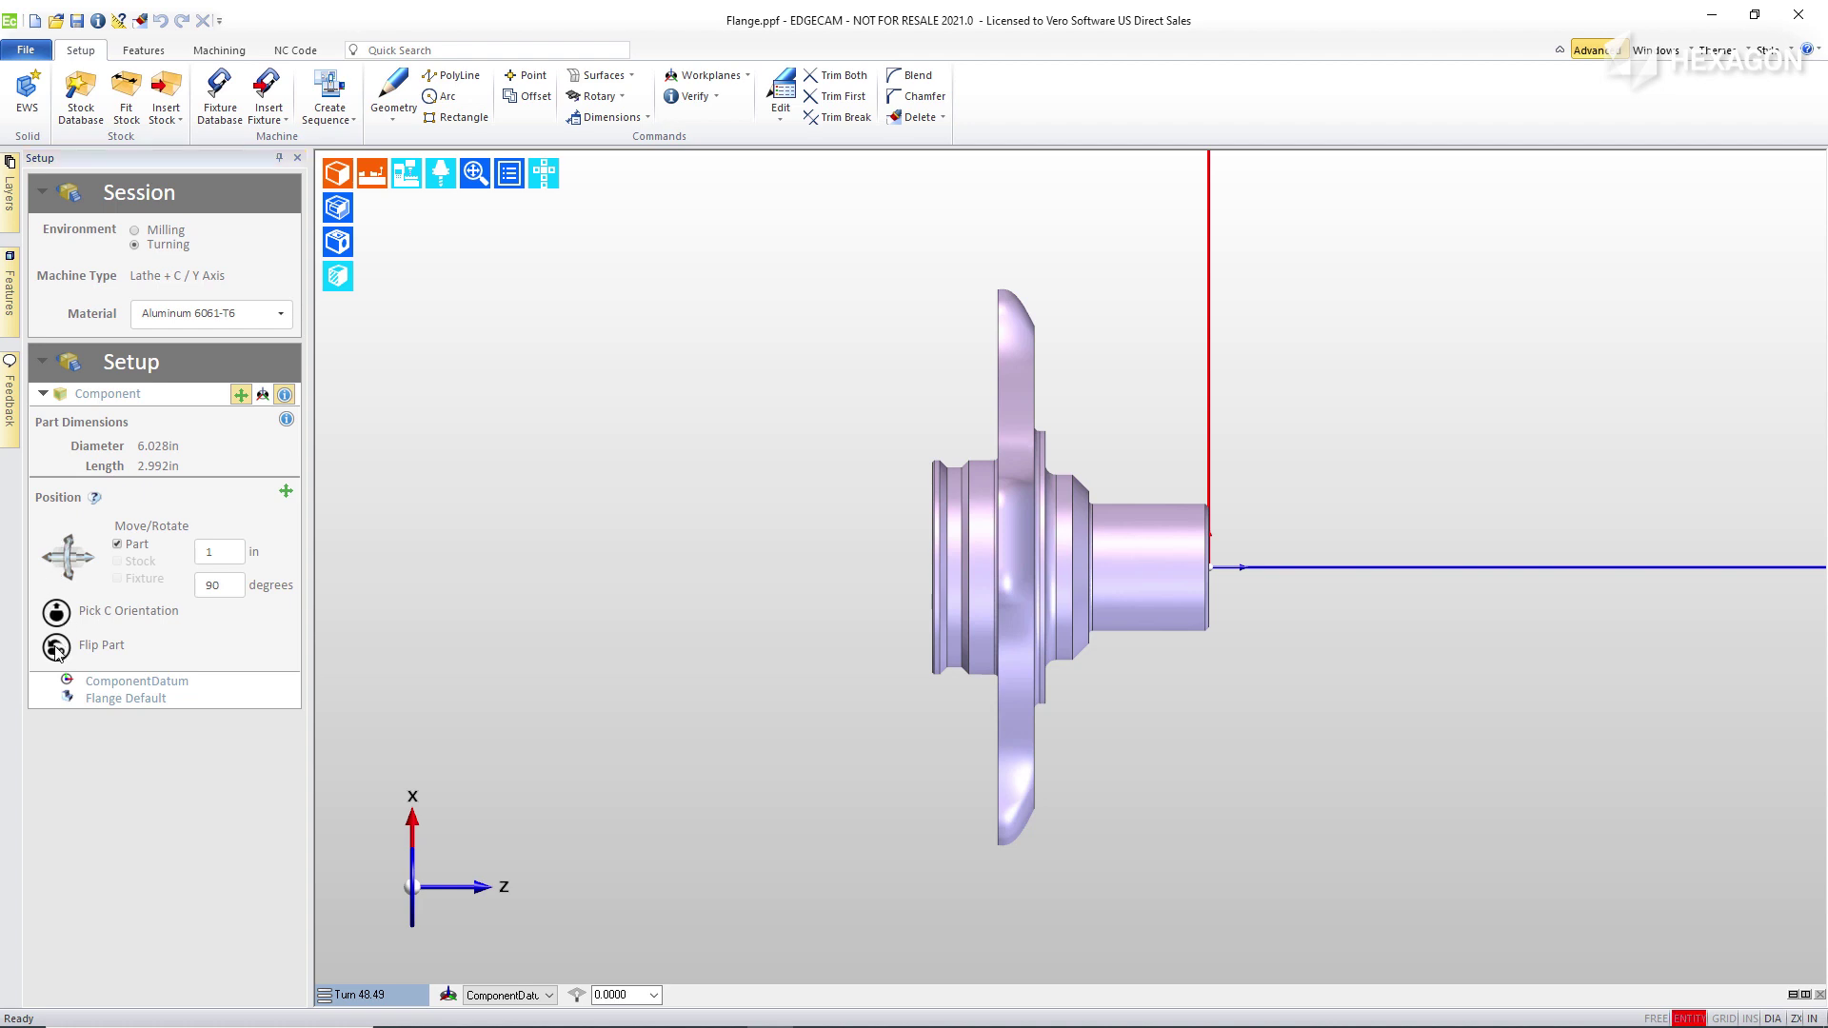
pyautogui.click(55, 648)
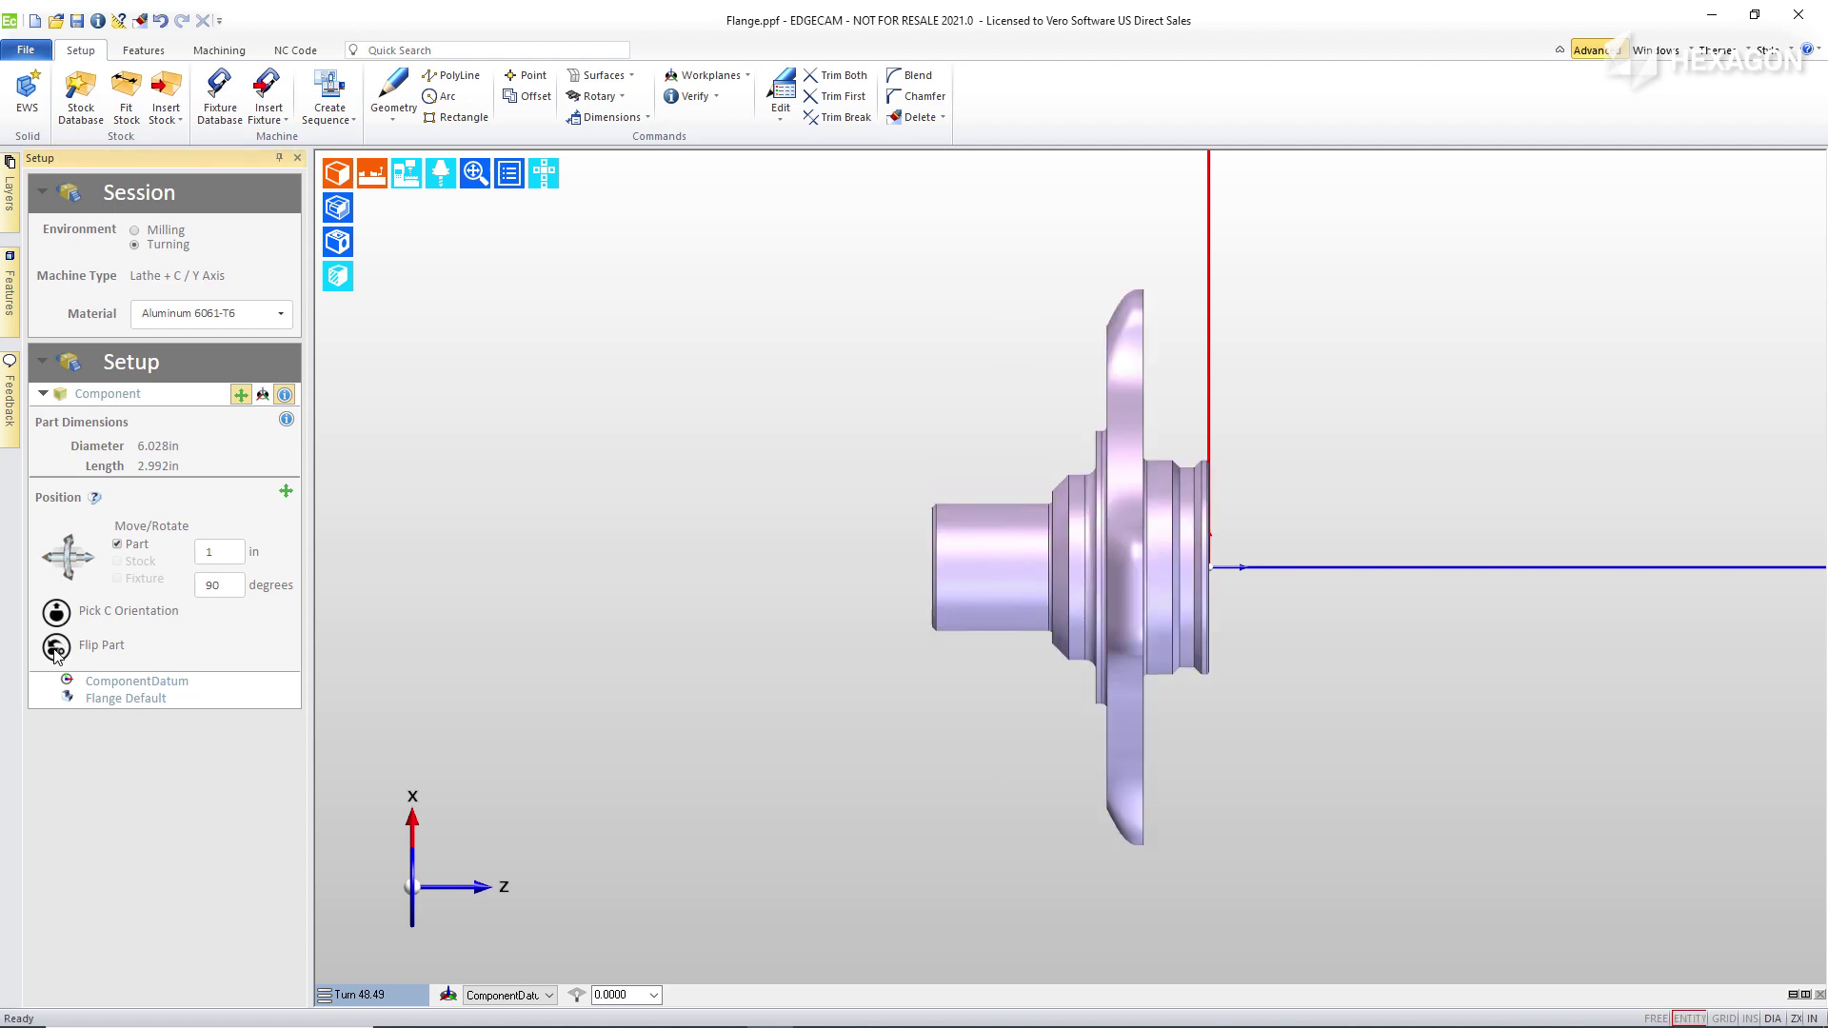
pyautogui.click(556, 187)
pyautogui.click(545, 238)
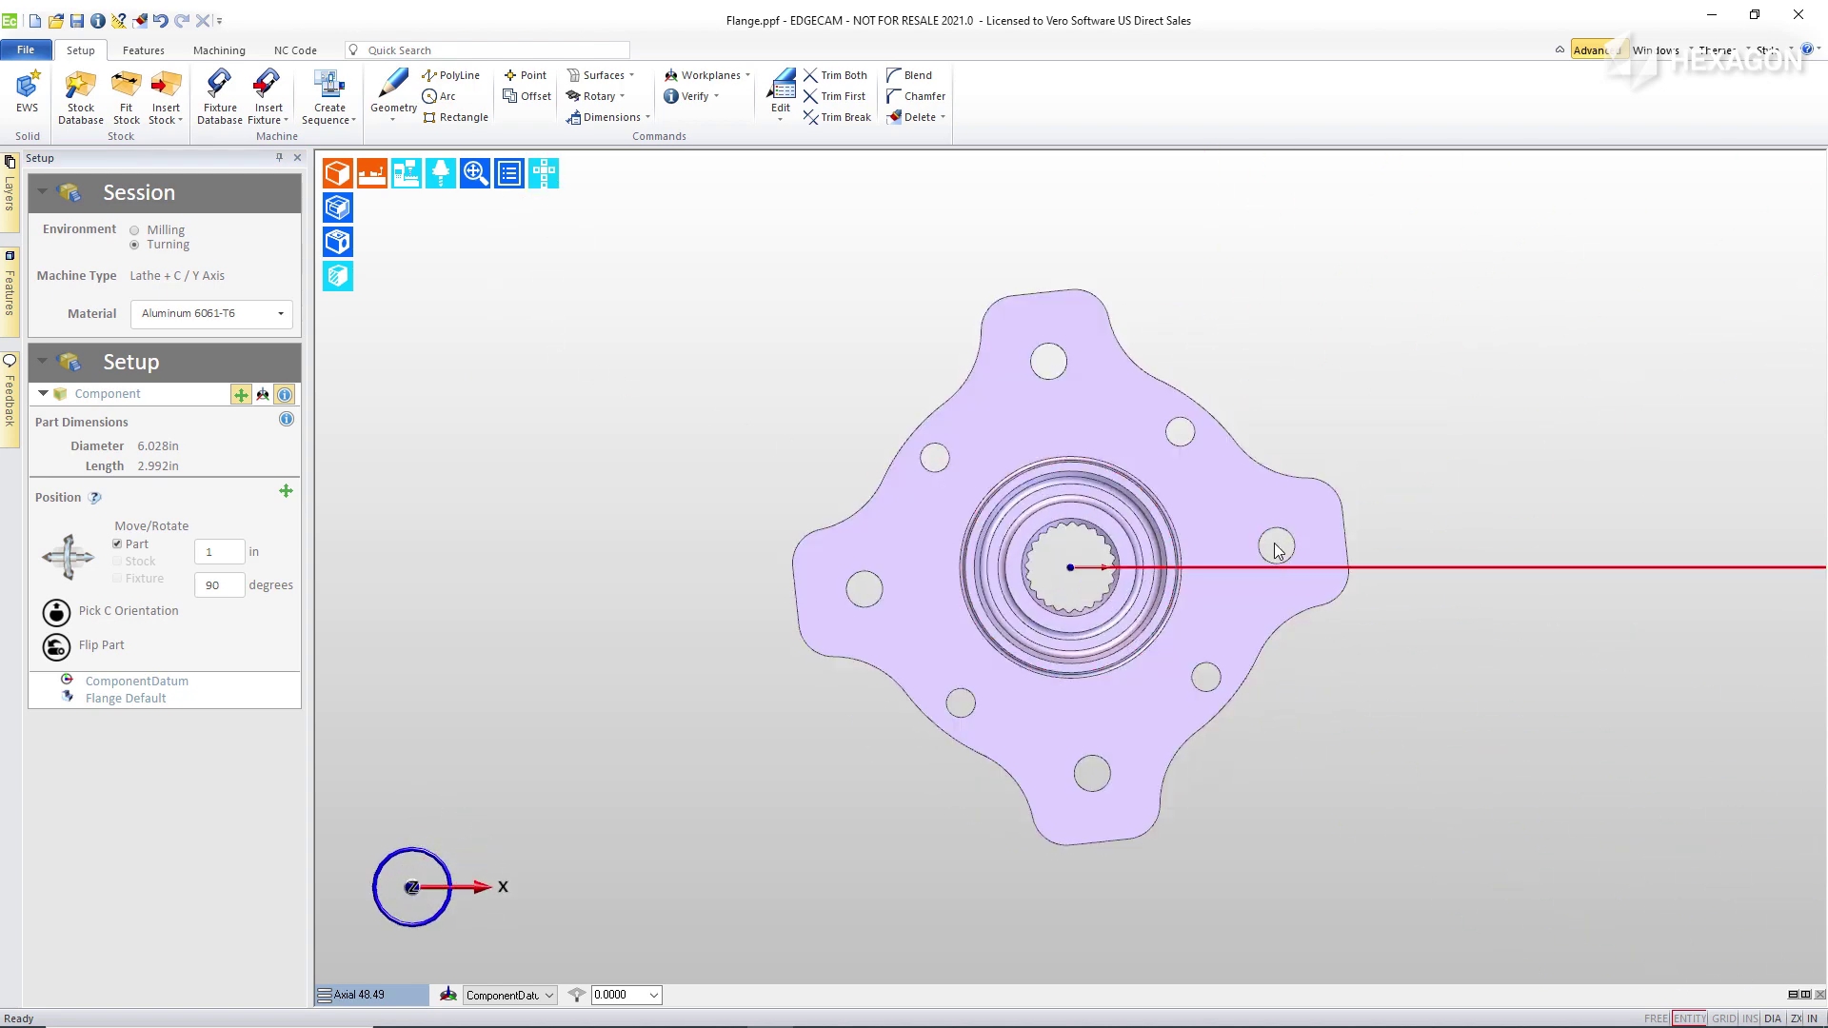
pyautogui.moveTo(1056, 495); pyautogui.dragTo(1071, 629, button='middle')
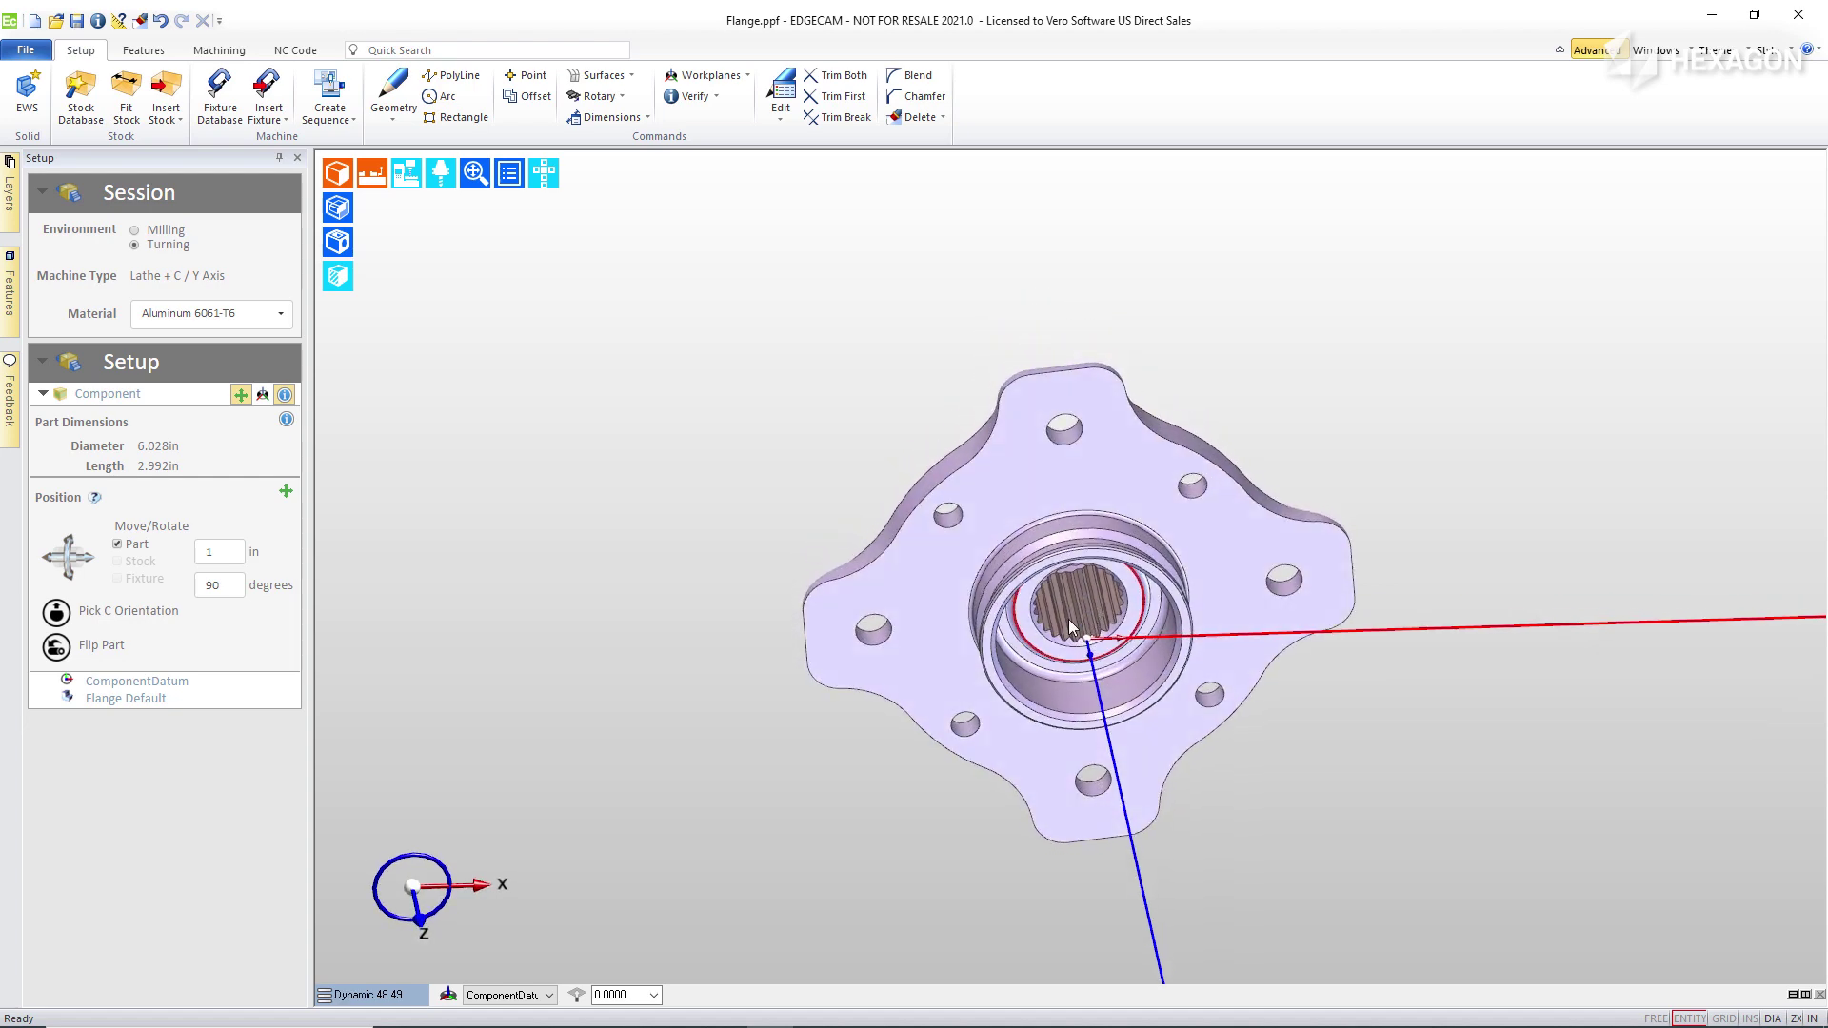
# Set the flange's C orientation from a bolt-hole face and review it end-on and side-on.
pyautogui.click(57, 613)
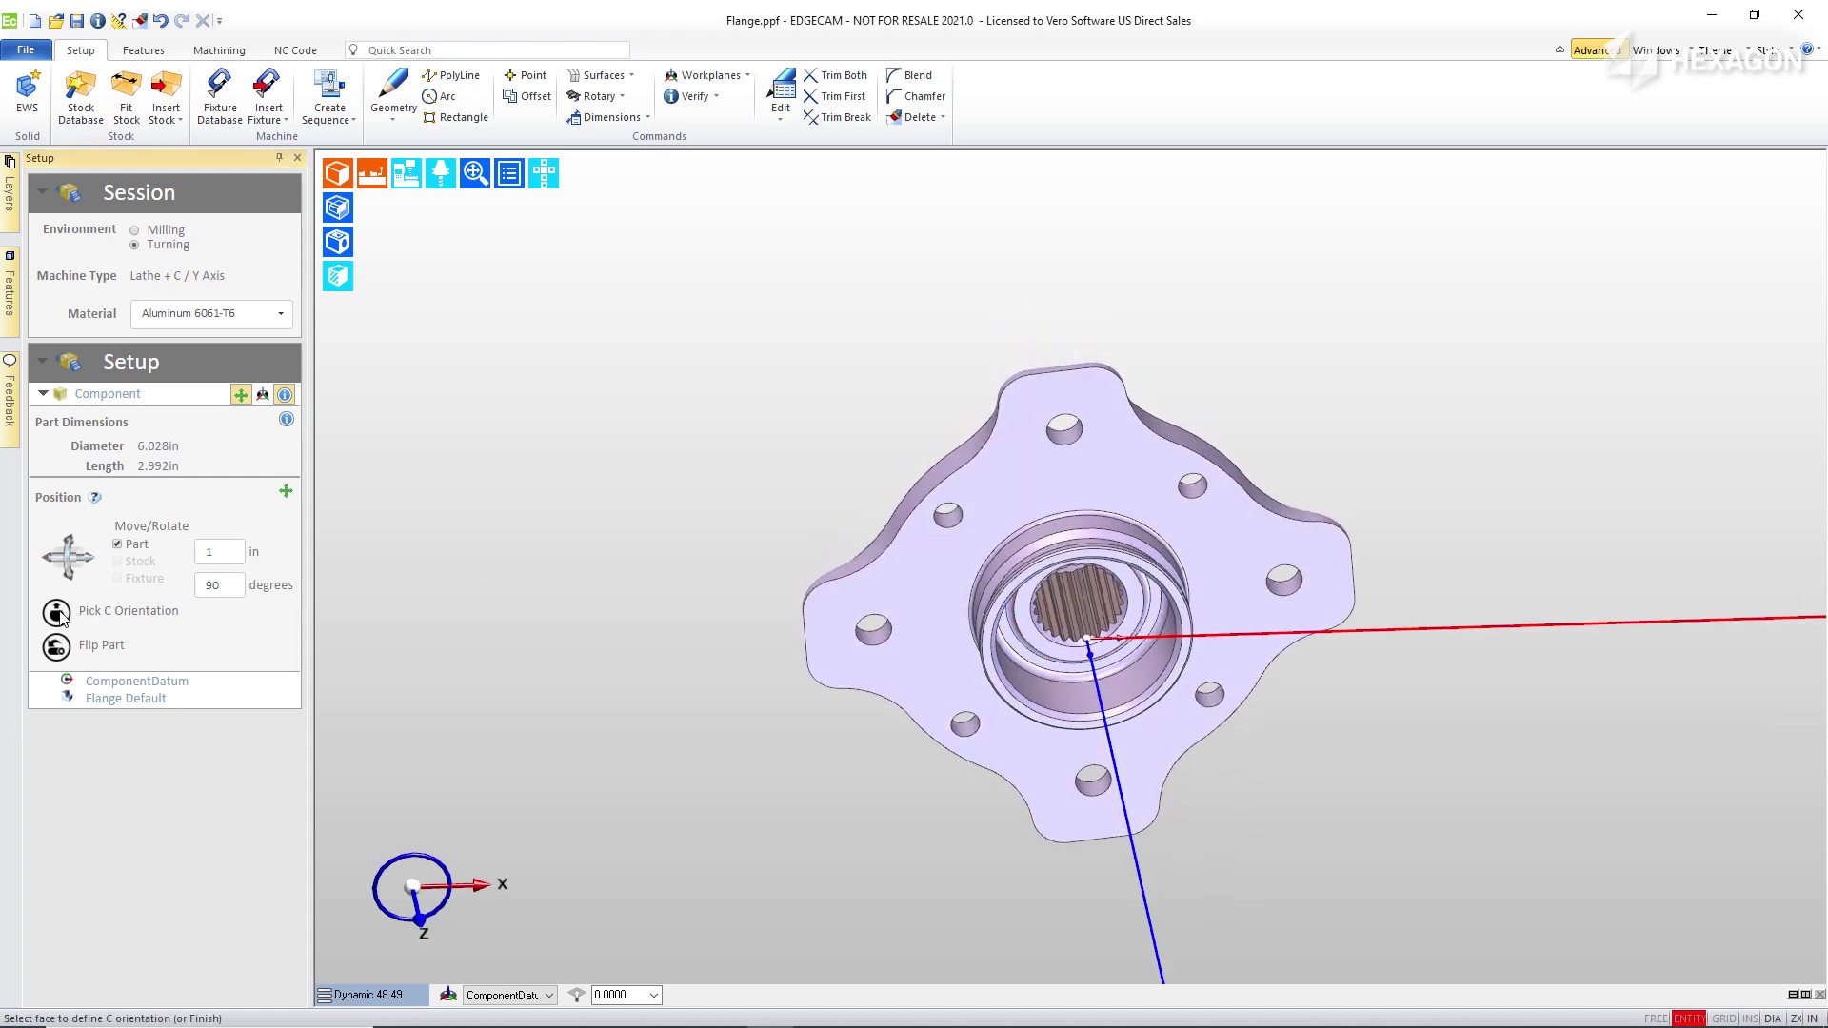
pyautogui.click(1286, 585)
pyautogui.click(544, 172)
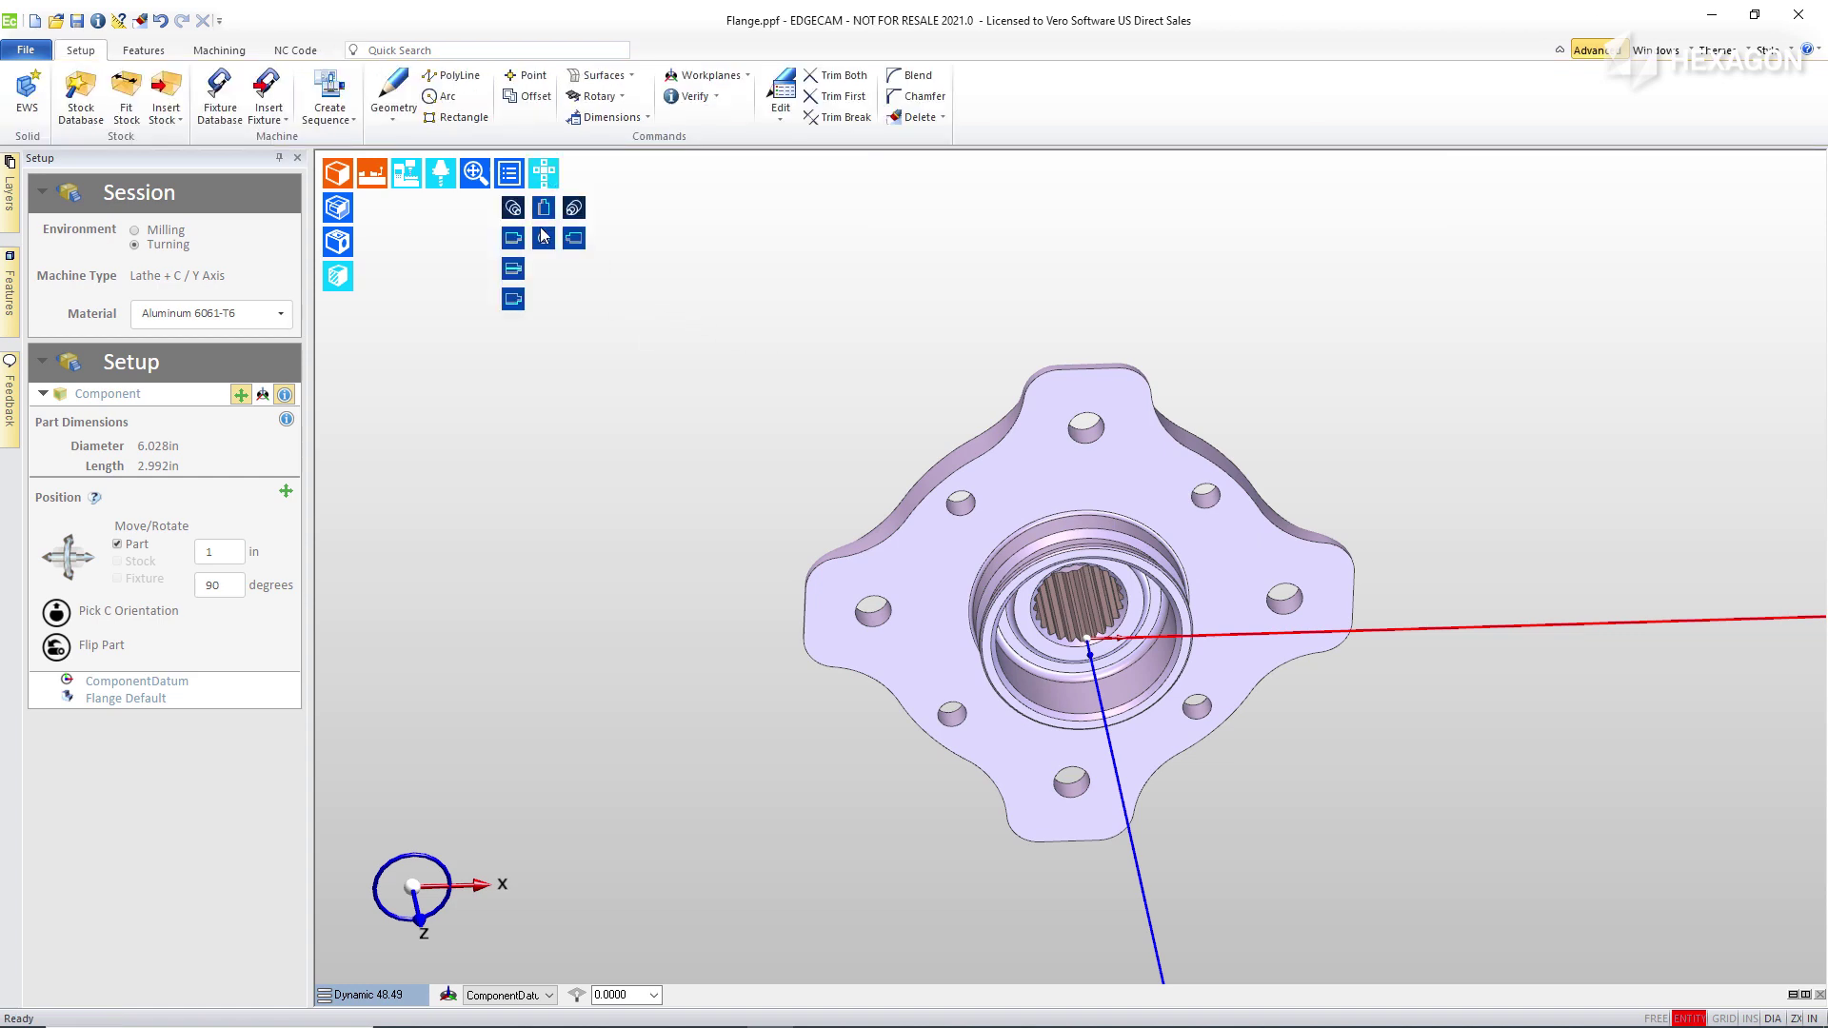
pyautogui.click(543, 237)
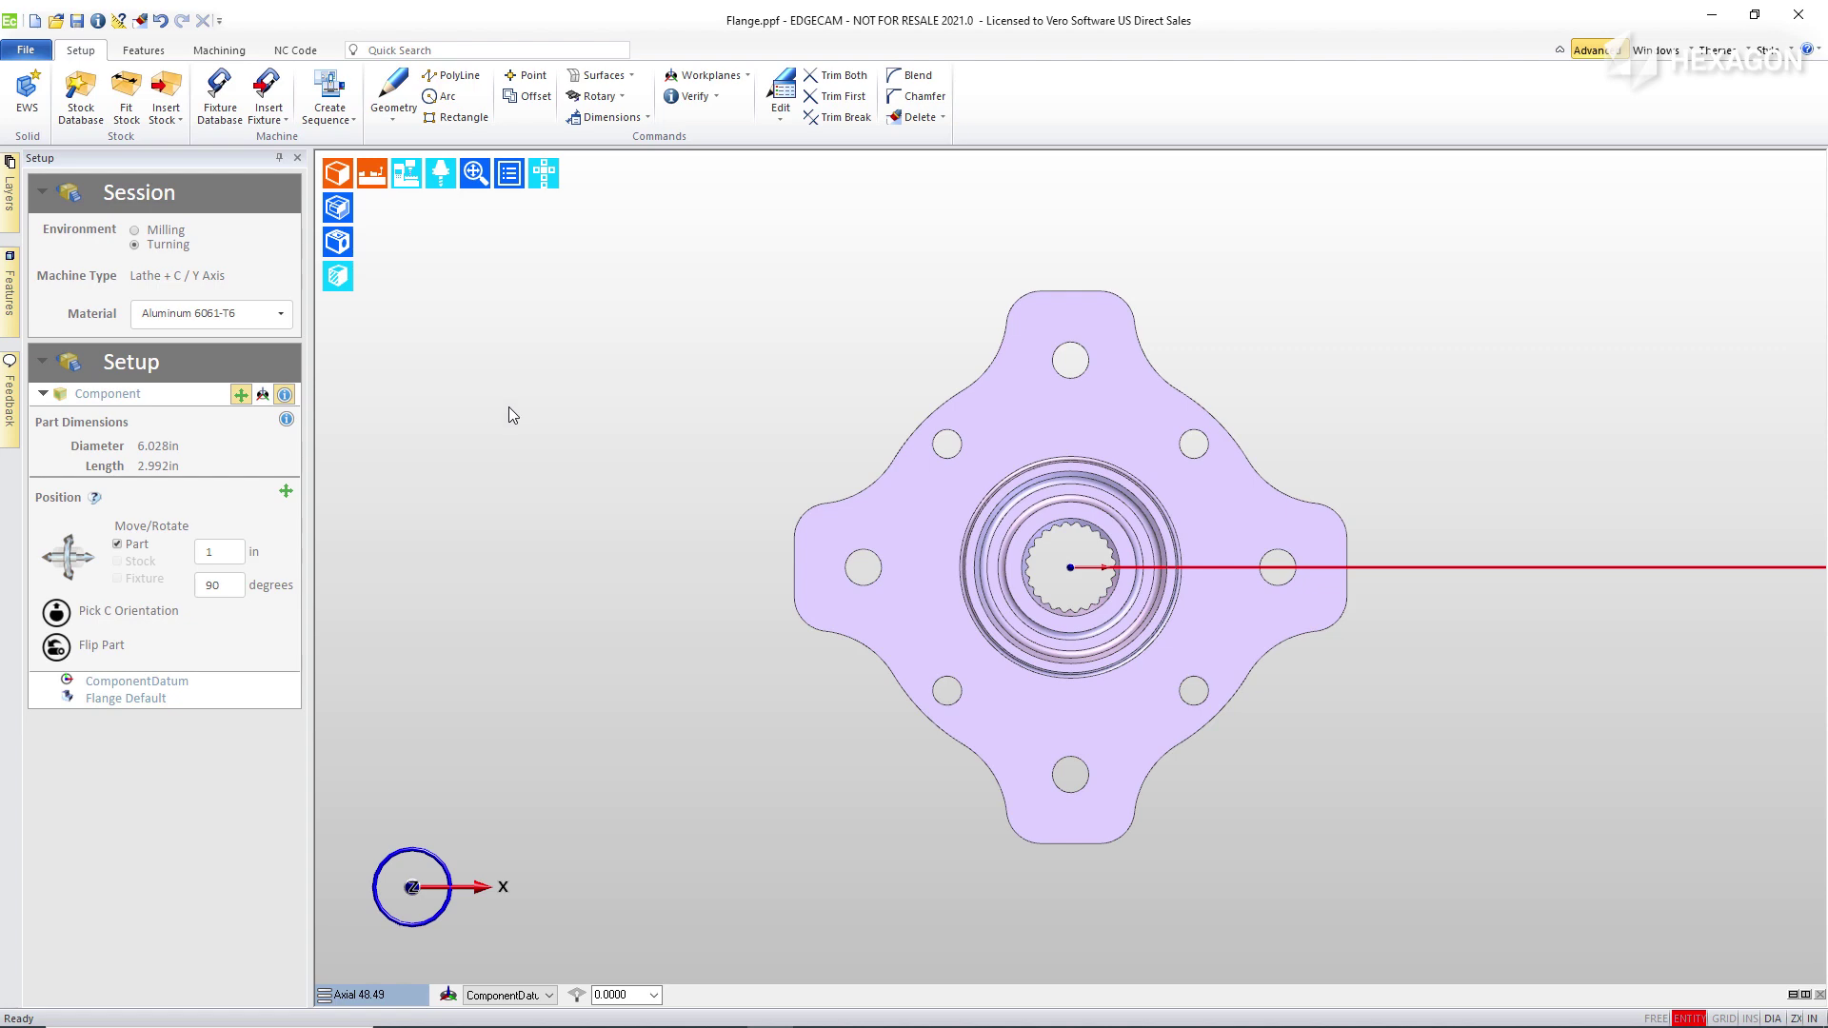
pyautogui.moveTo(508, 408); pyautogui.dragTo(819, 570, button='middle')
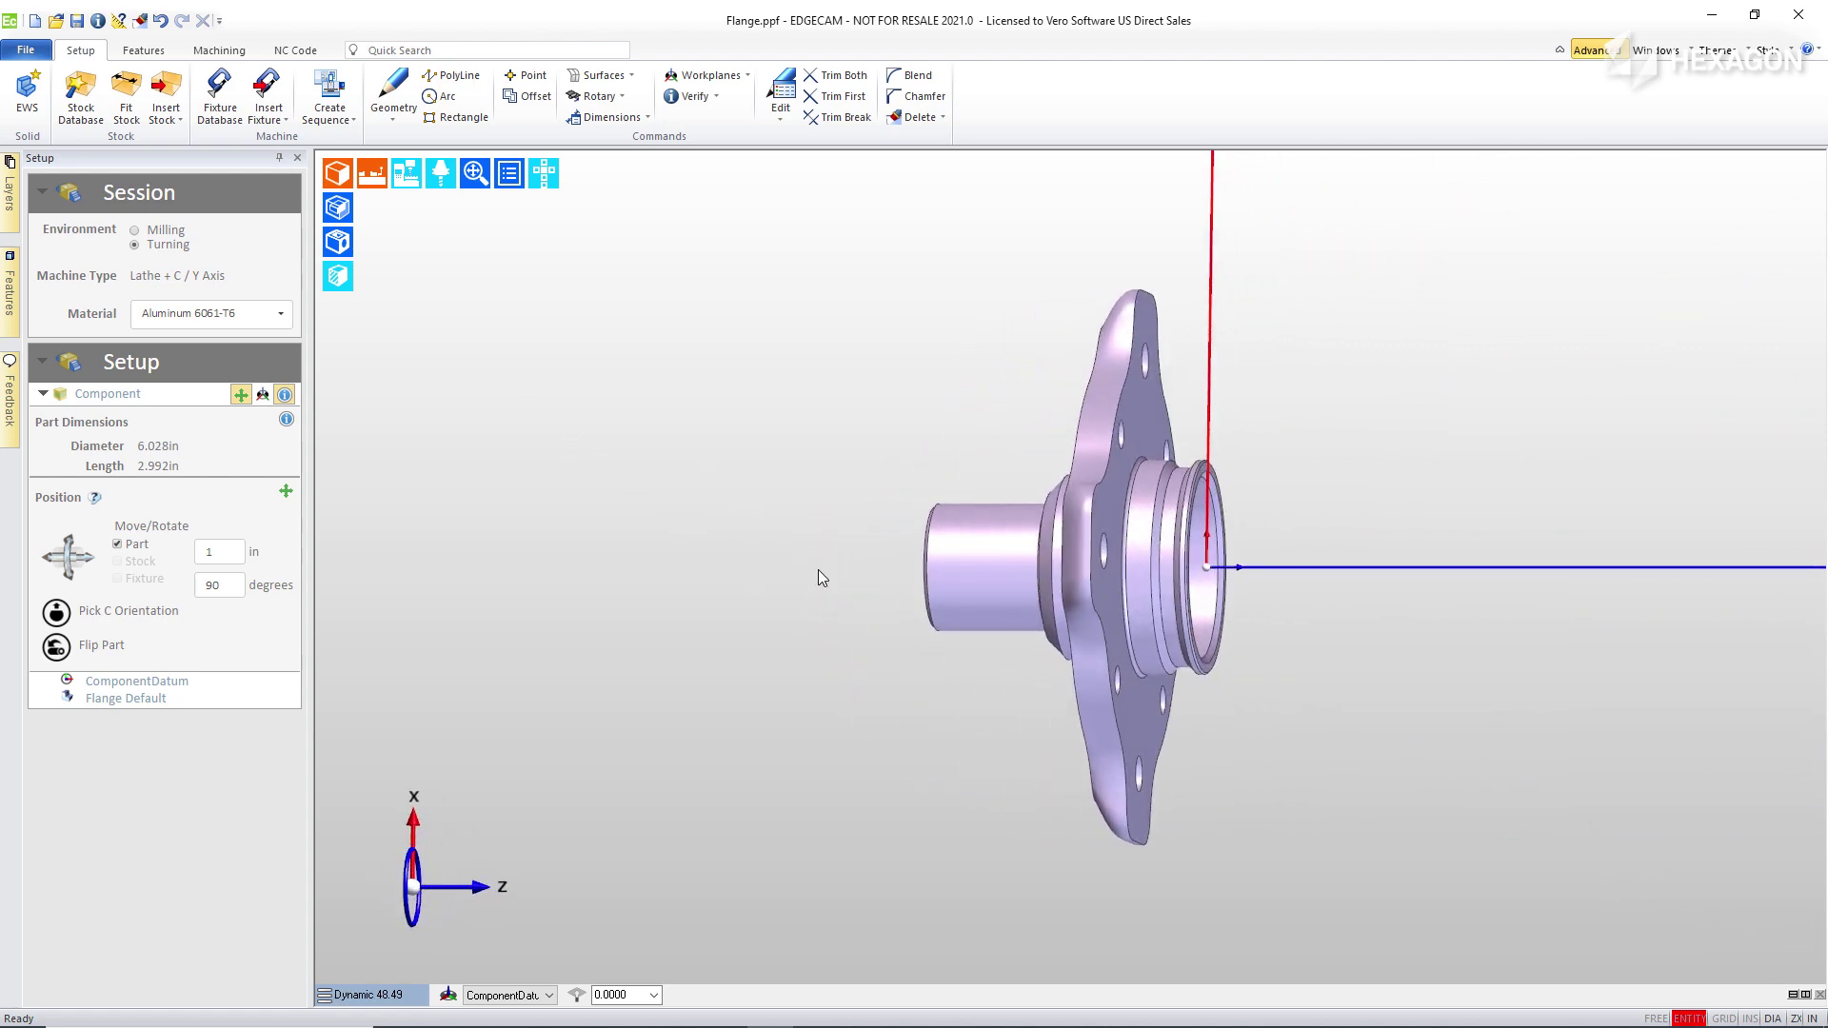
# Load Flange Casting.VDF as 5.989in by 3.242in stock and display it as a translucent shaded body.
pyautogui.click(169, 87)
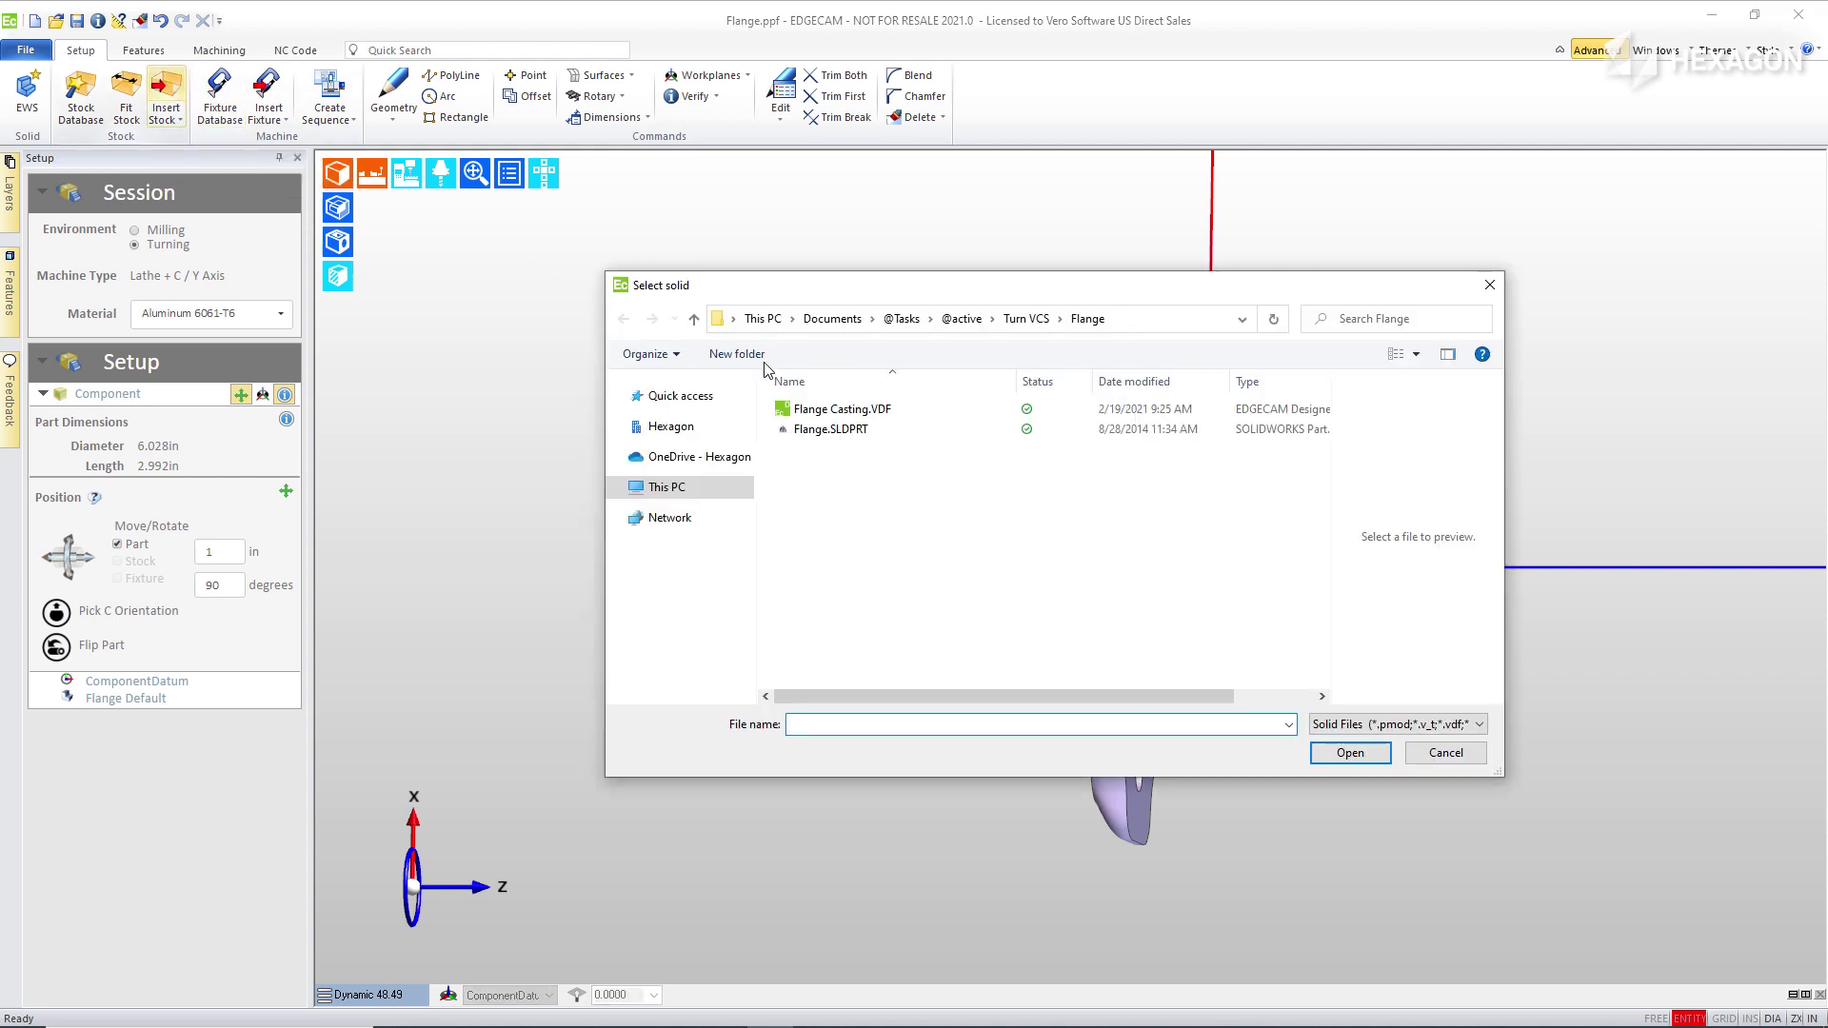
pyautogui.click(829, 416)
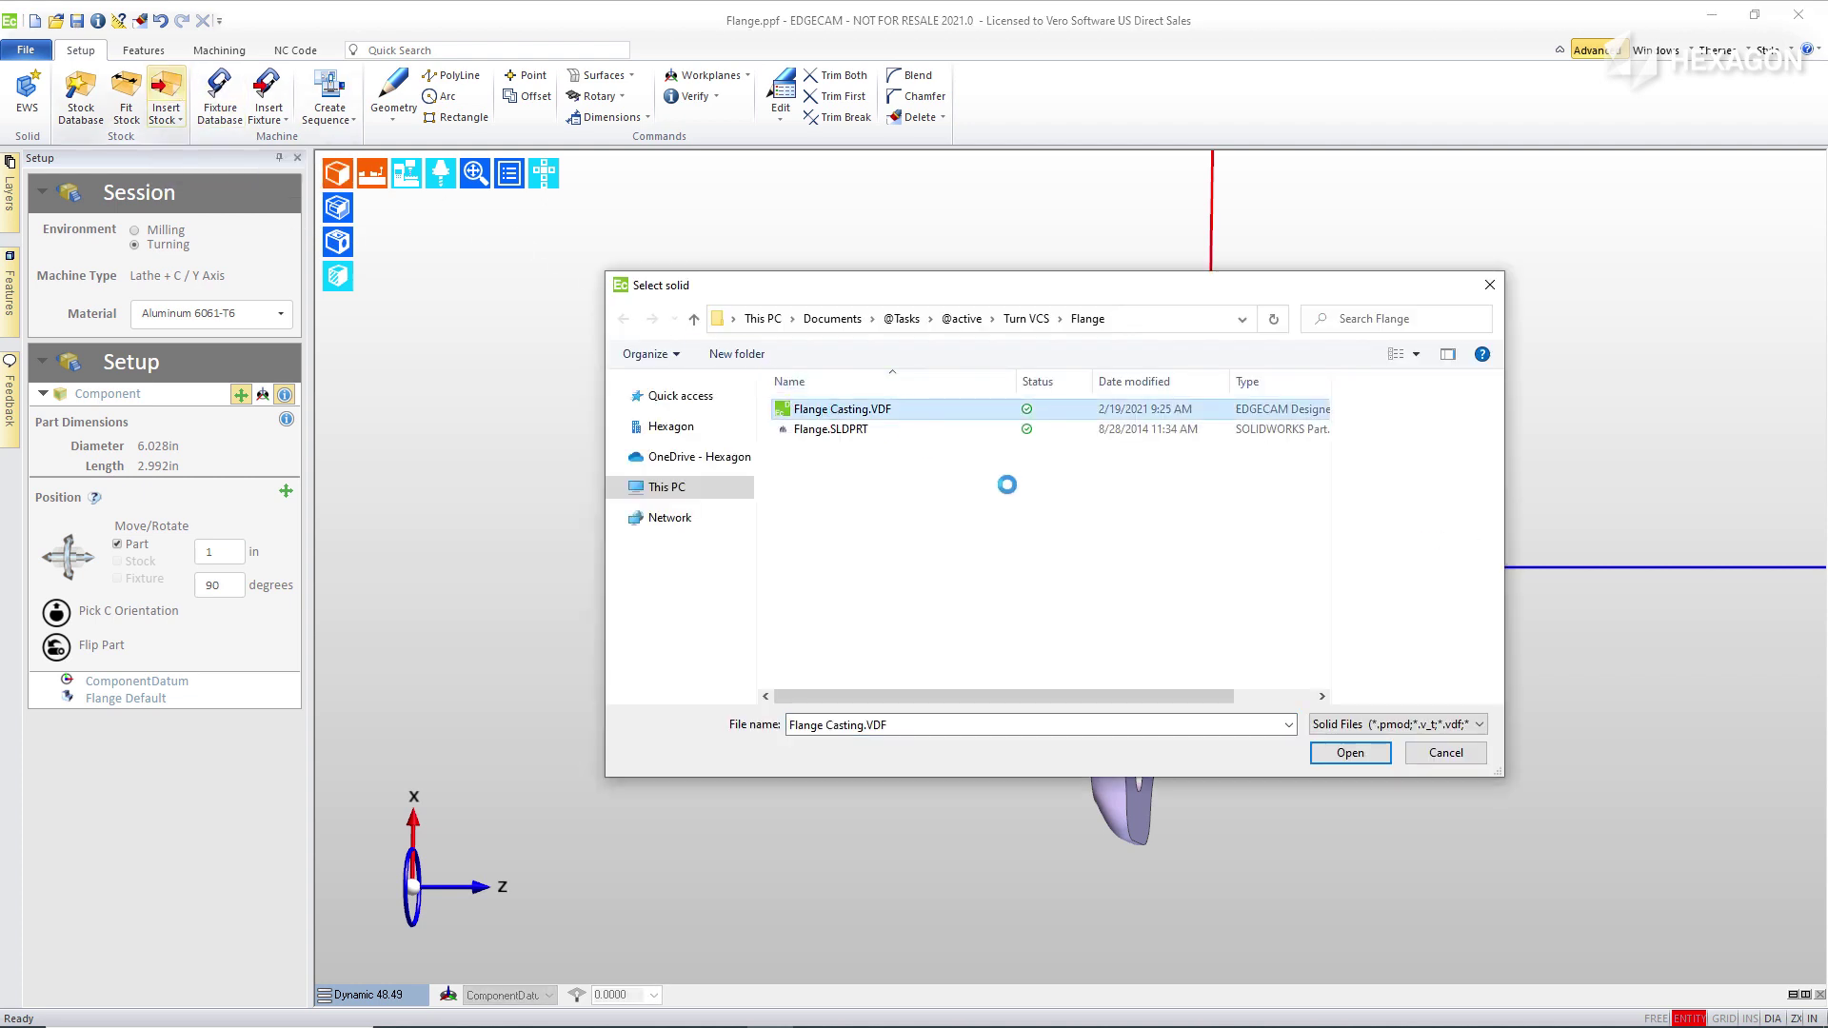
pyautogui.click(1351, 753)
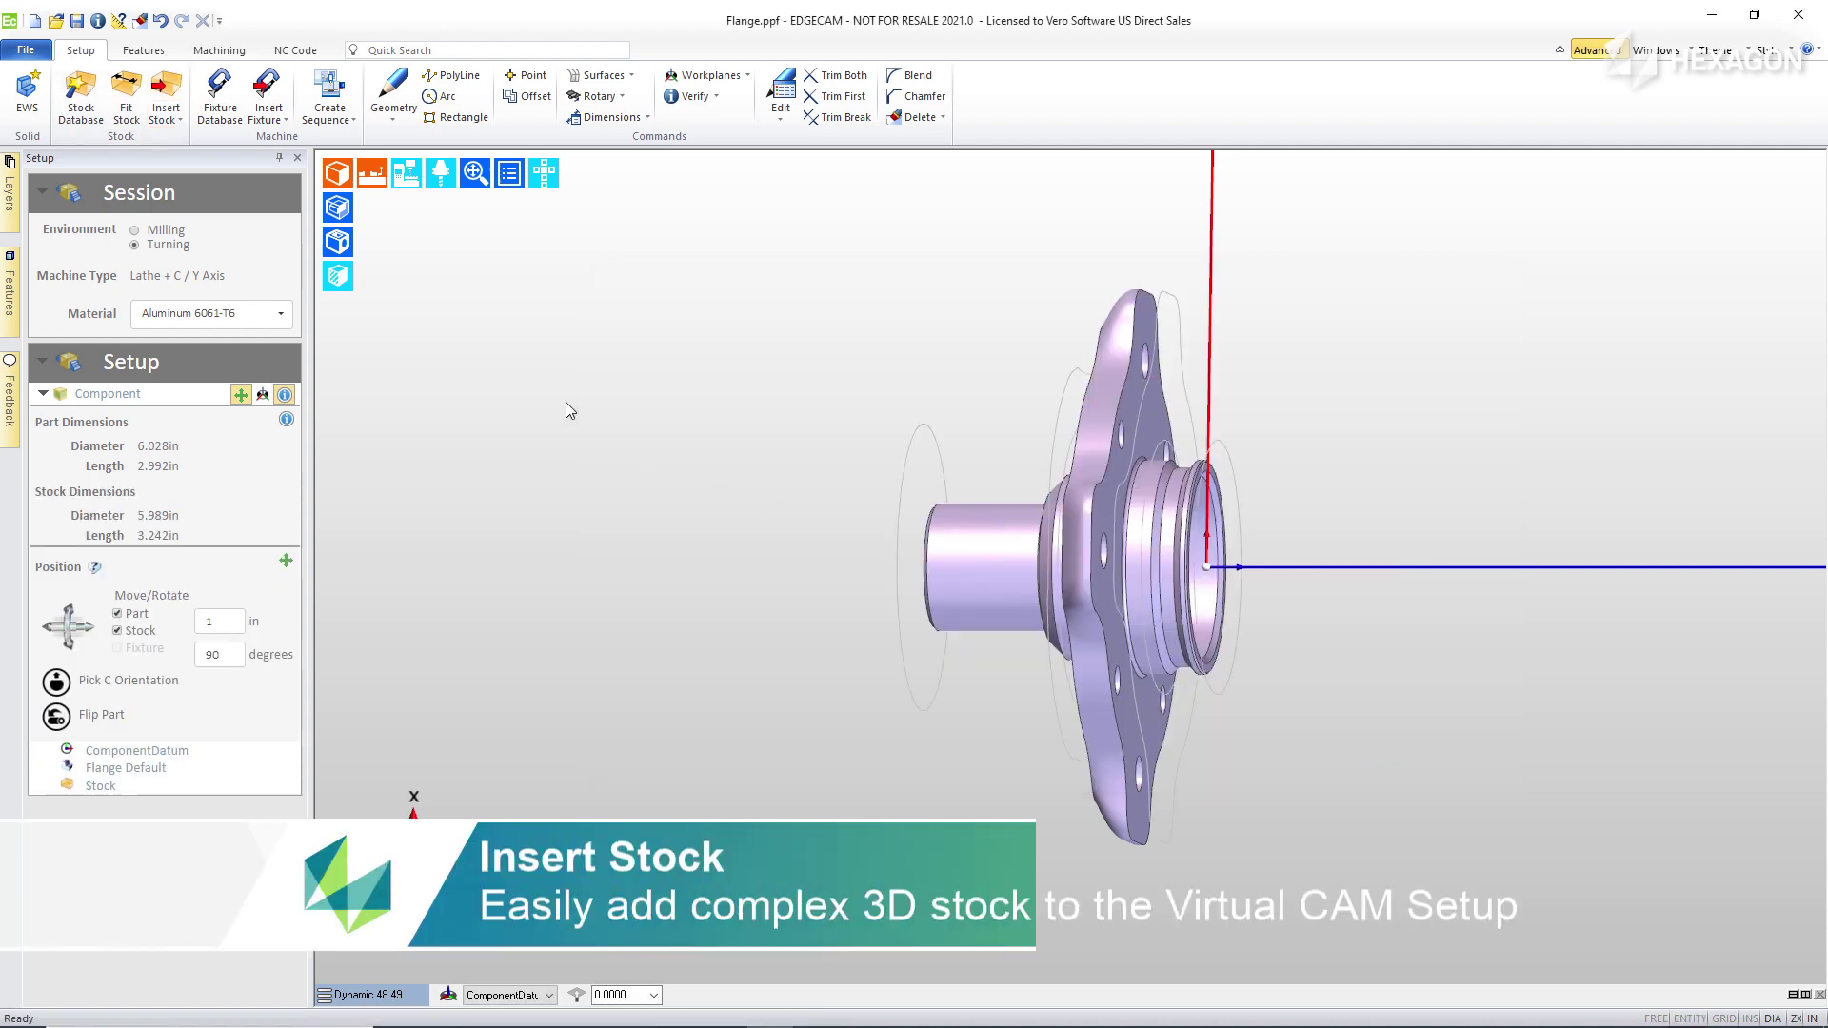
pyautogui.click(339, 207)
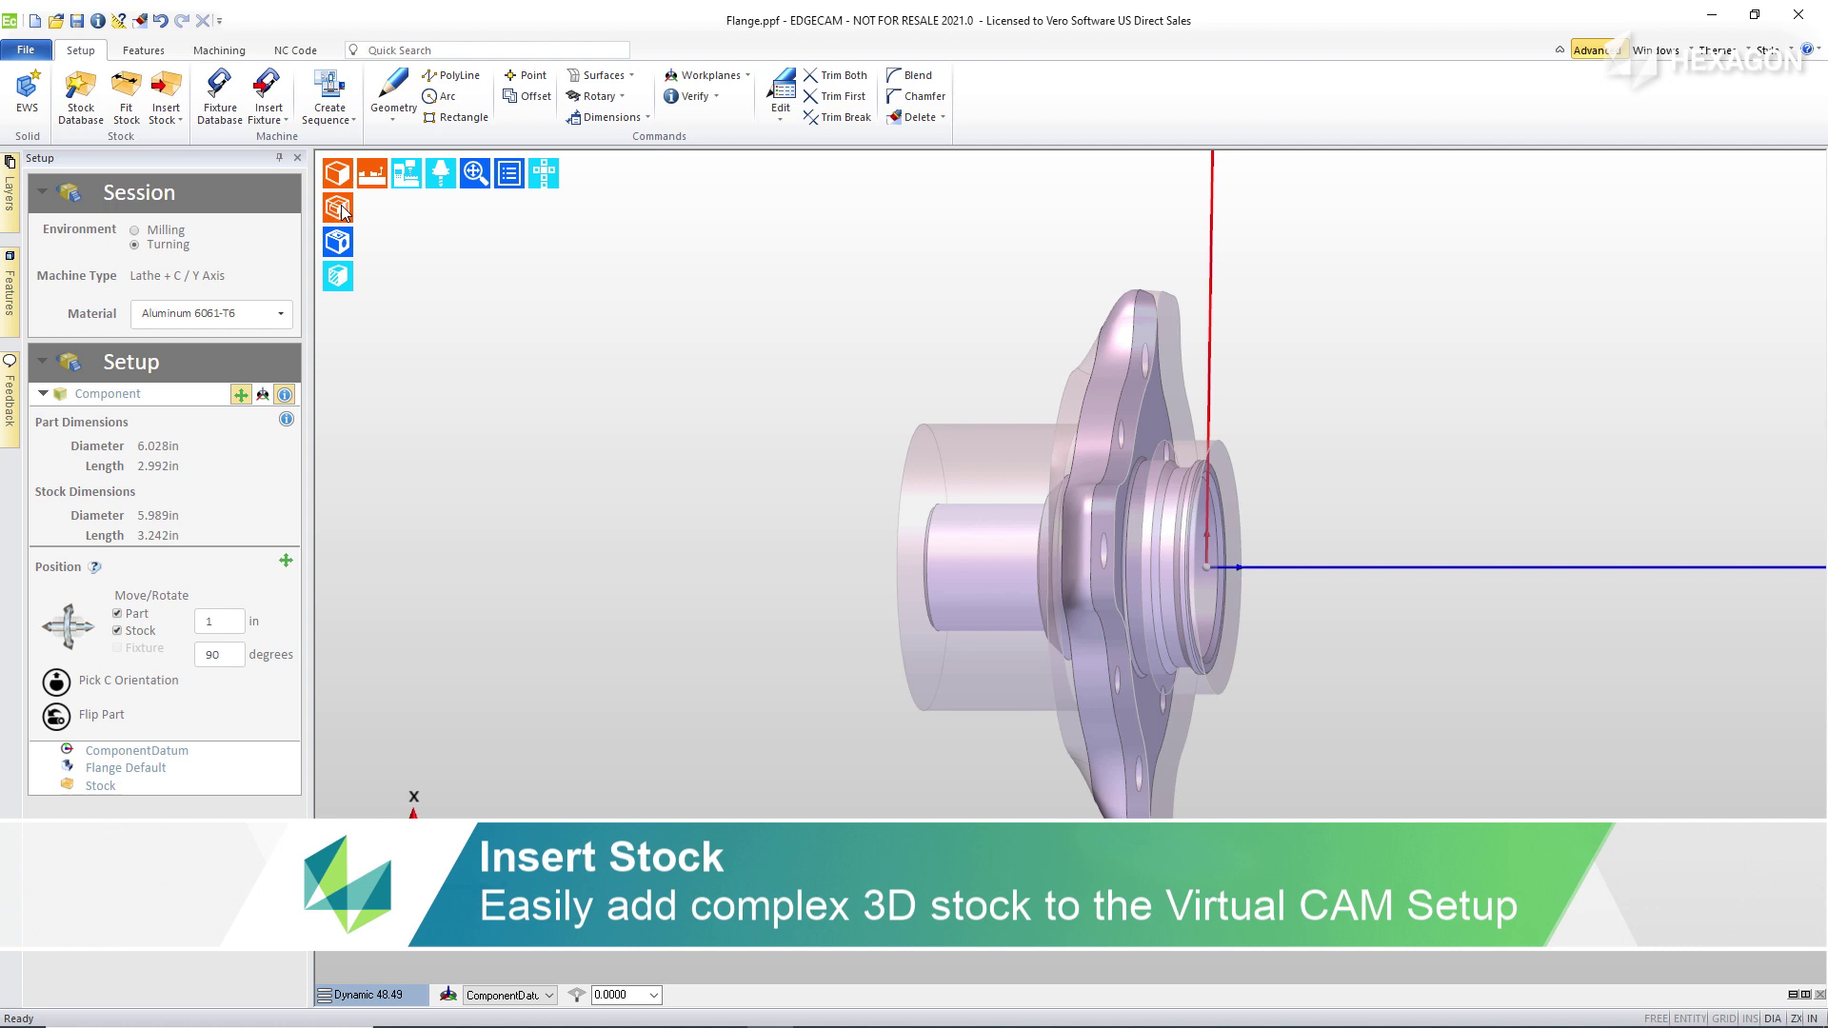
pyautogui.click(547, 174)
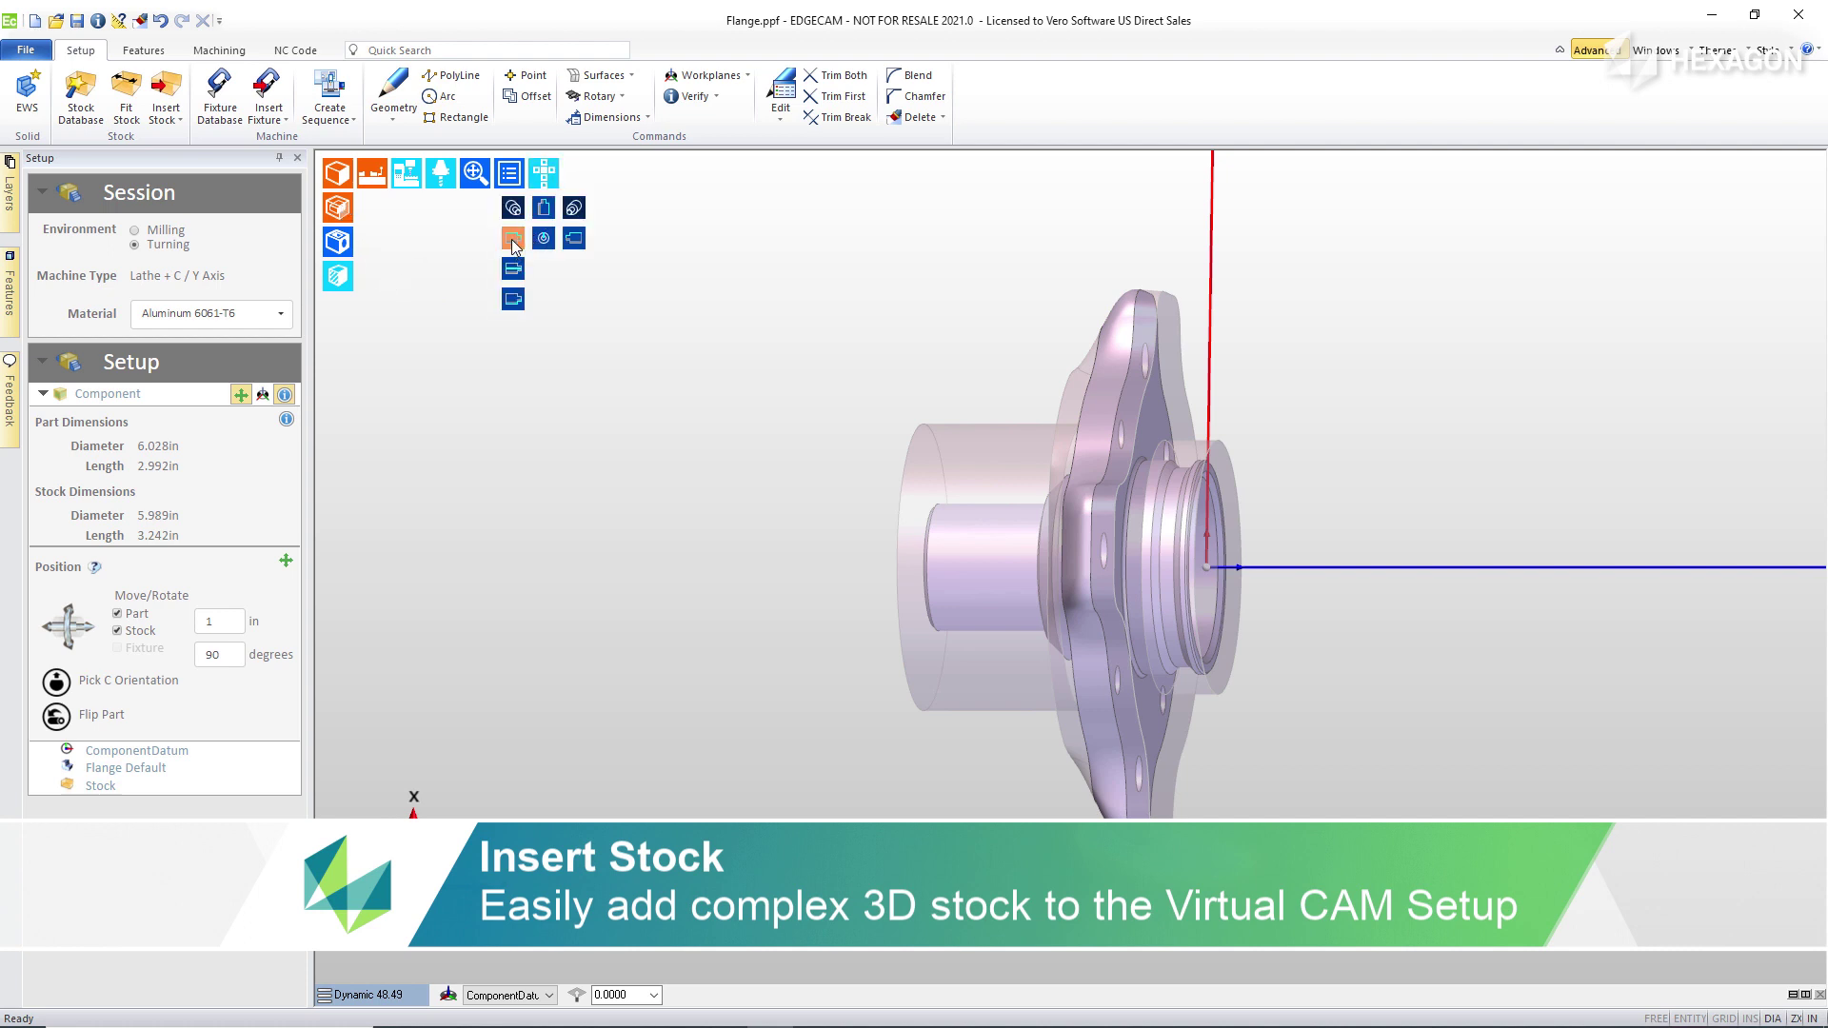
pyautogui.click(513, 243)
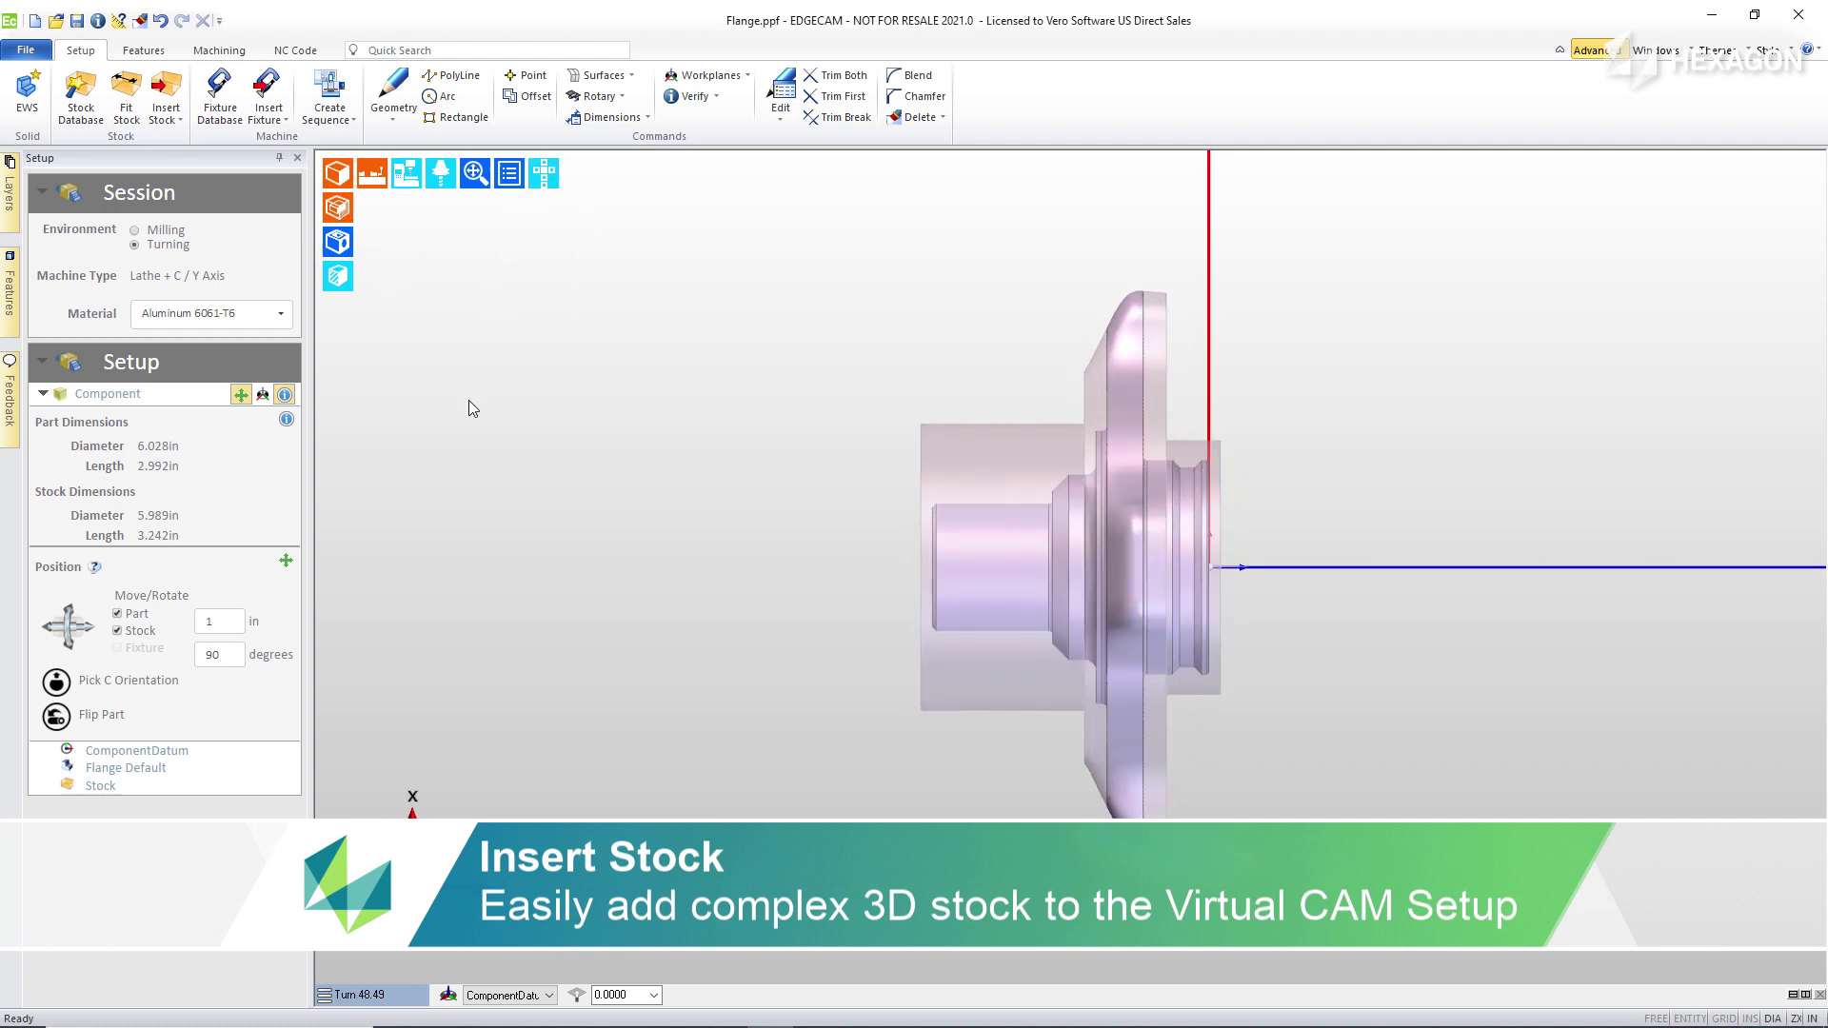
pyautogui.moveTo(1332, 508); pyautogui.dragTo(1230, 534, button='middle')
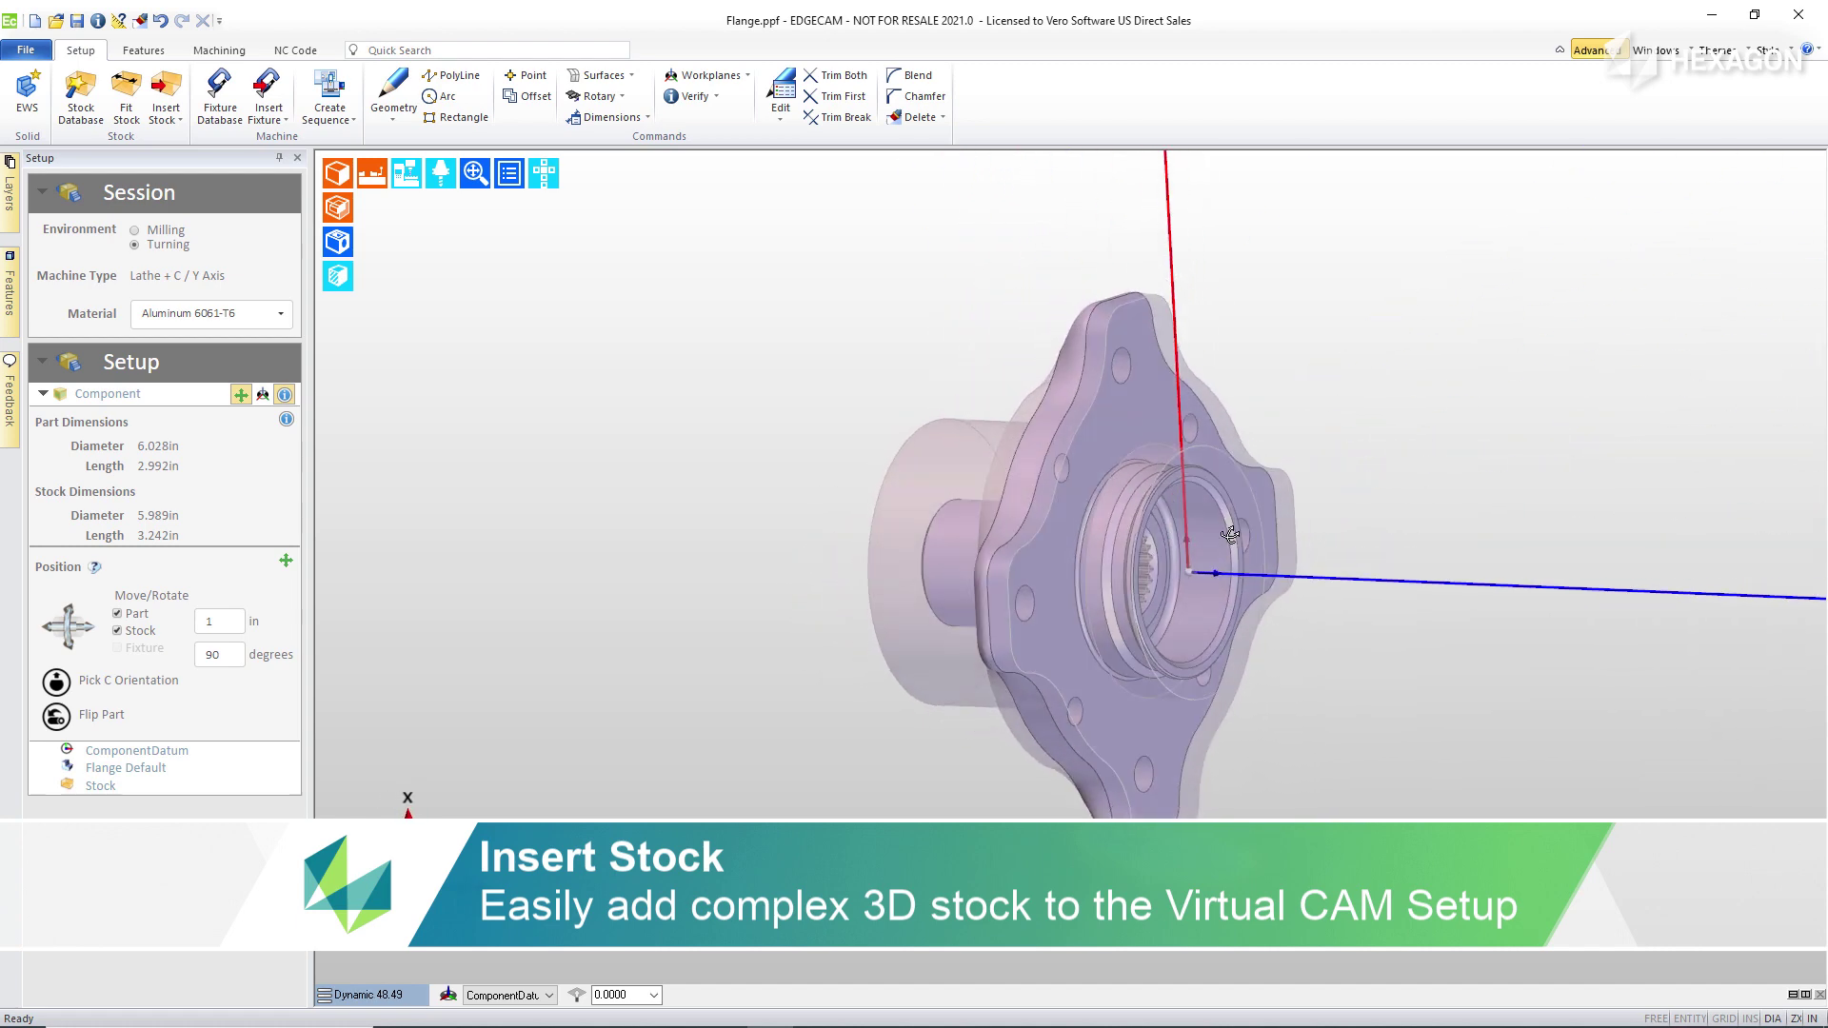